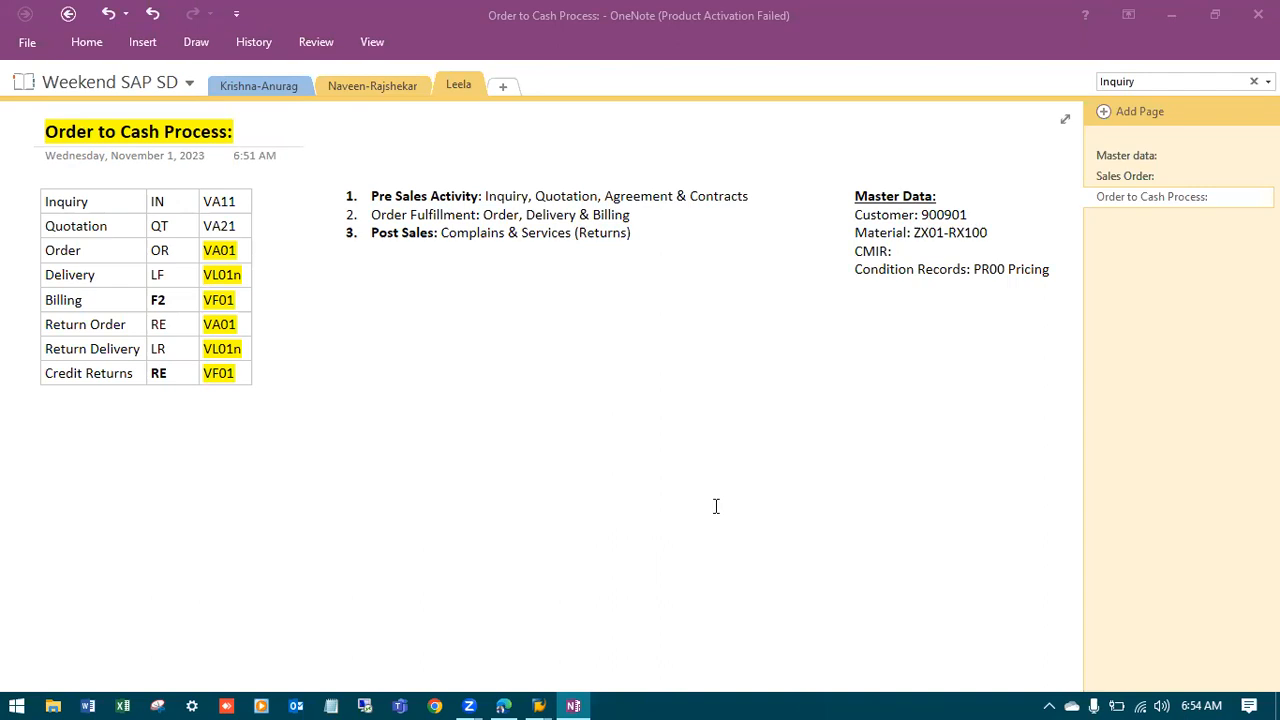
Add the note "Copy Del Document" below the condition records line of the Master Data list
click(1049, 270)
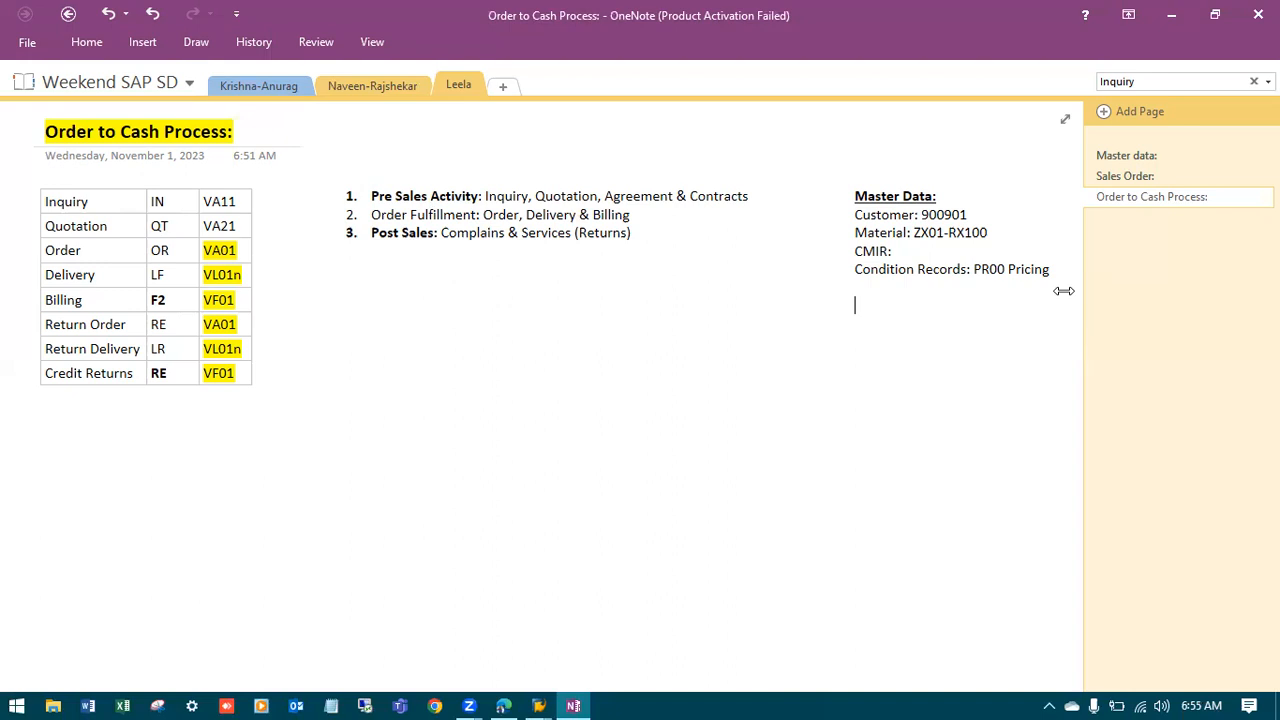
text(ZX01)
key(BackSpace)
key(BackSpace)
key(BackSpace)
key(BackSpace)
text(Copy)
text( Deli)
key(BackSpace)
text(Docum ent)
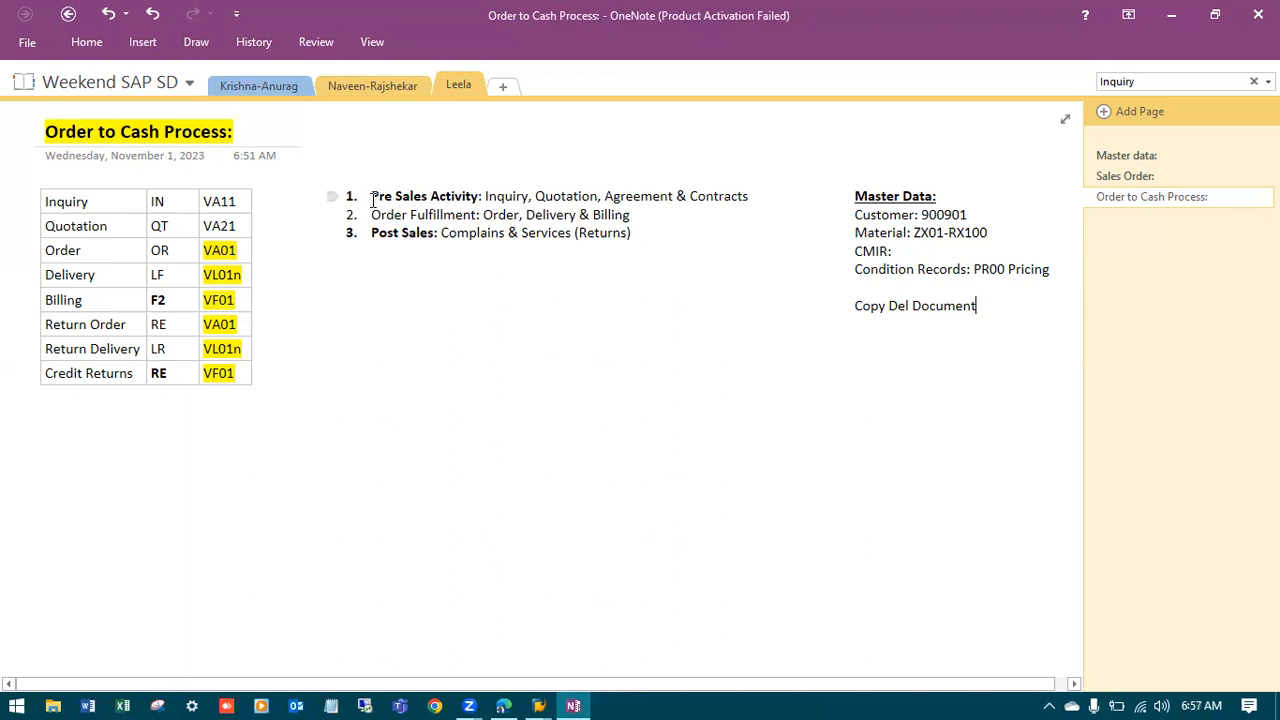
drag(372, 199, 481, 198)
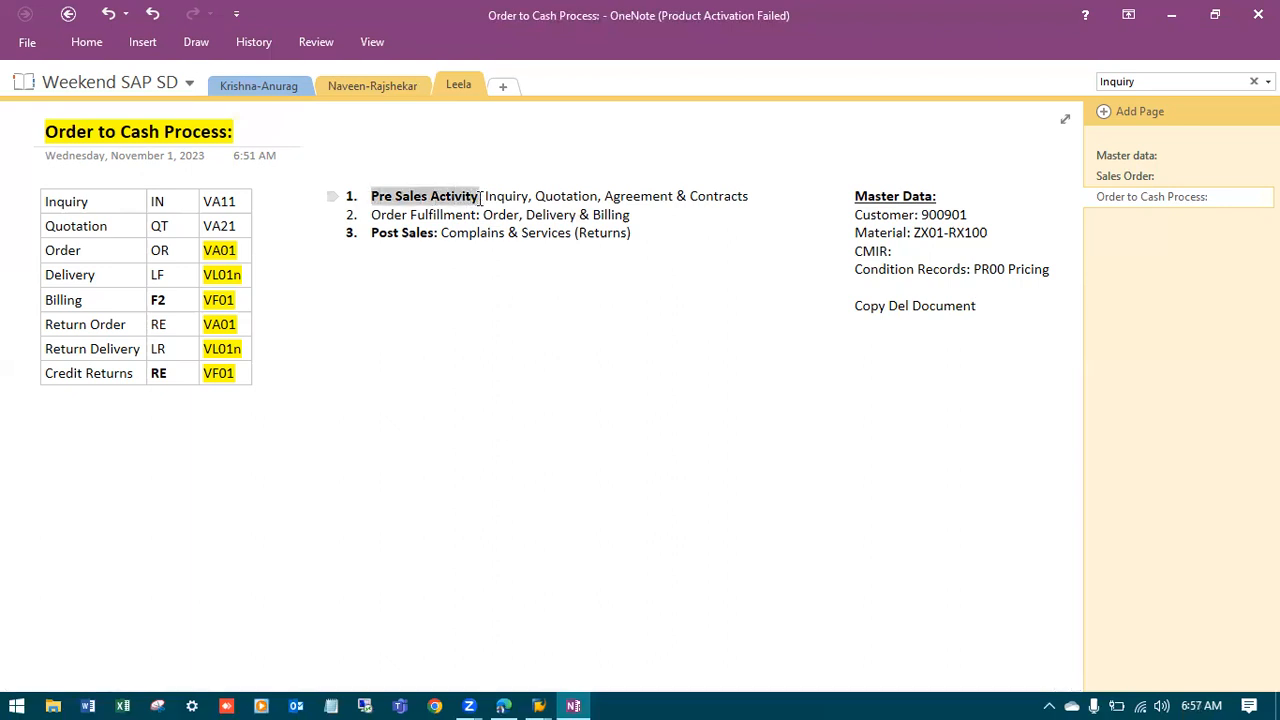
drag(484, 197, 755, 202)
click(660, 240)
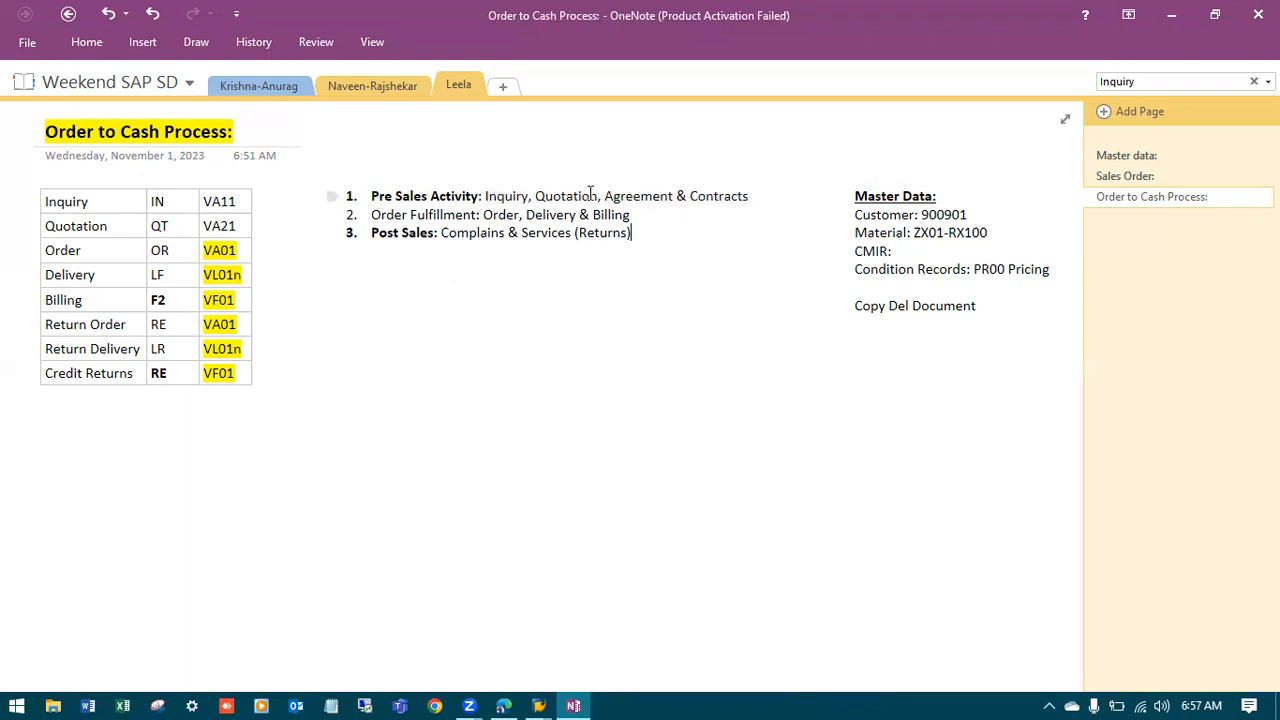
drag(600, 197, 484, 197)
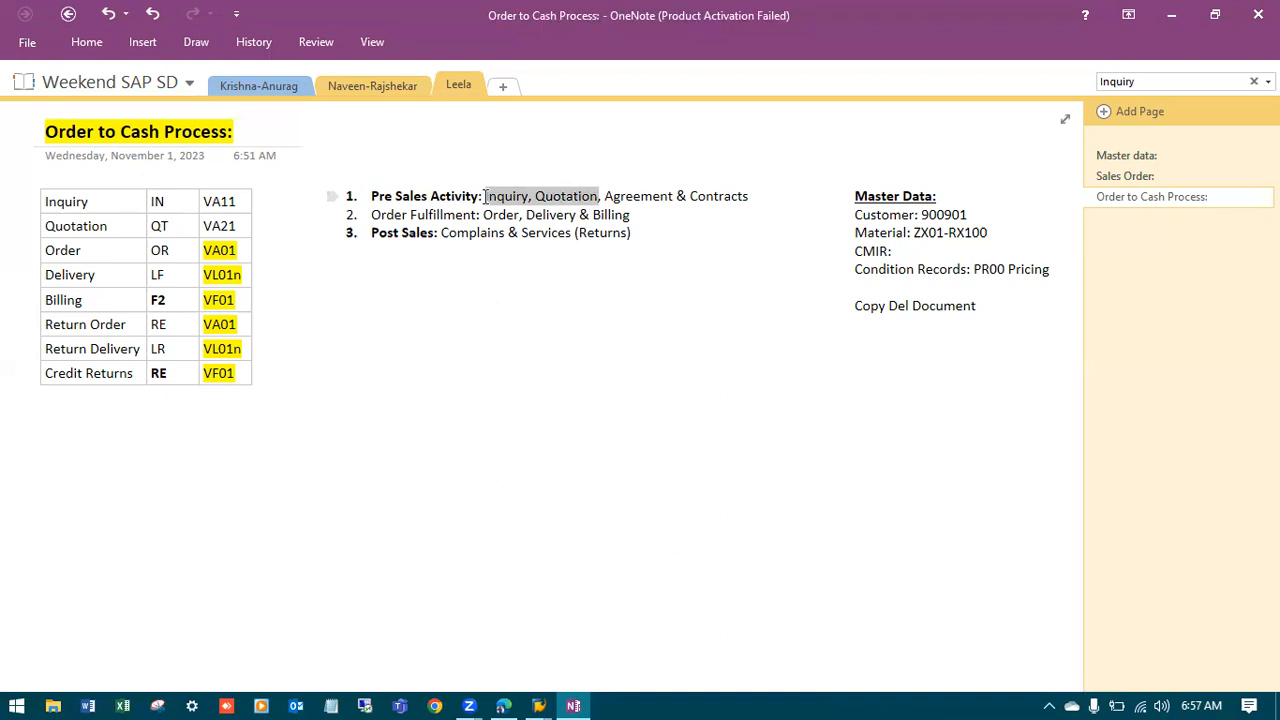
click(675, 285)
Make "Agreement & Contracts" bold in the Pre Sales Activity line
drag(715, 196, 603, 196)
click(616, 164)
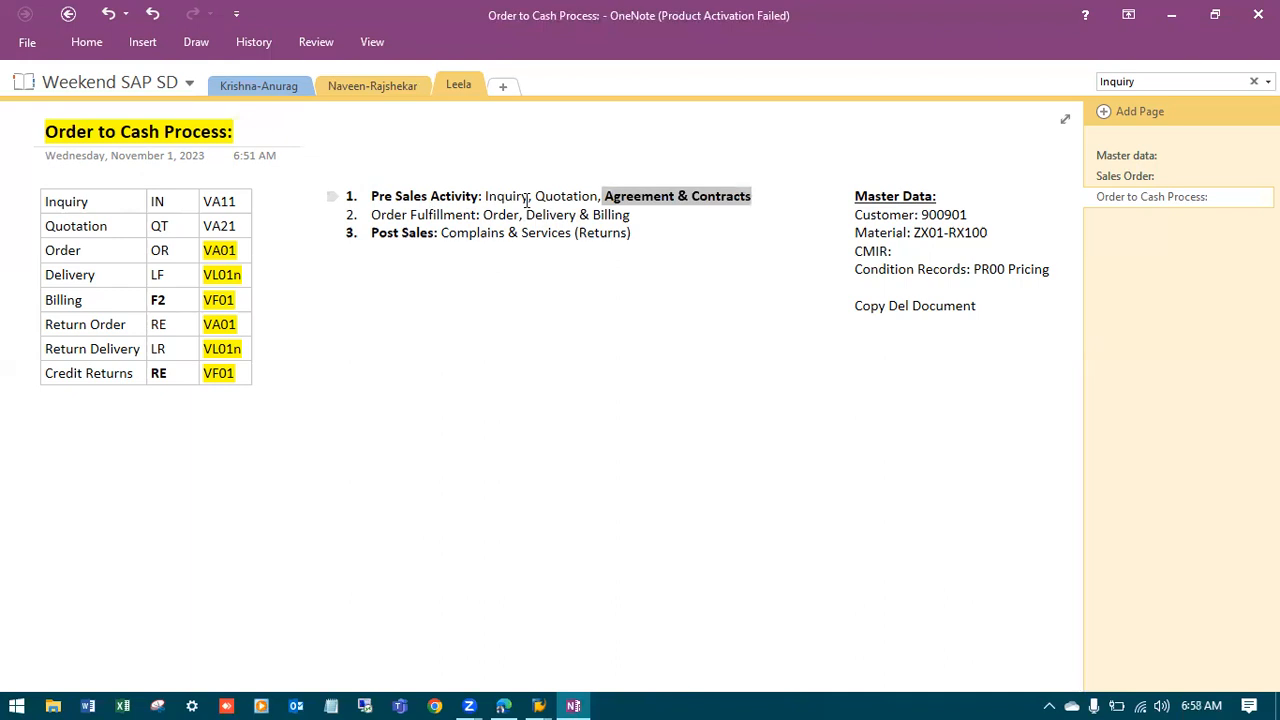
Examine the Inquiry and Quotation entries in the Pre Sales Activity line
drag(532, 198, 598, 195)
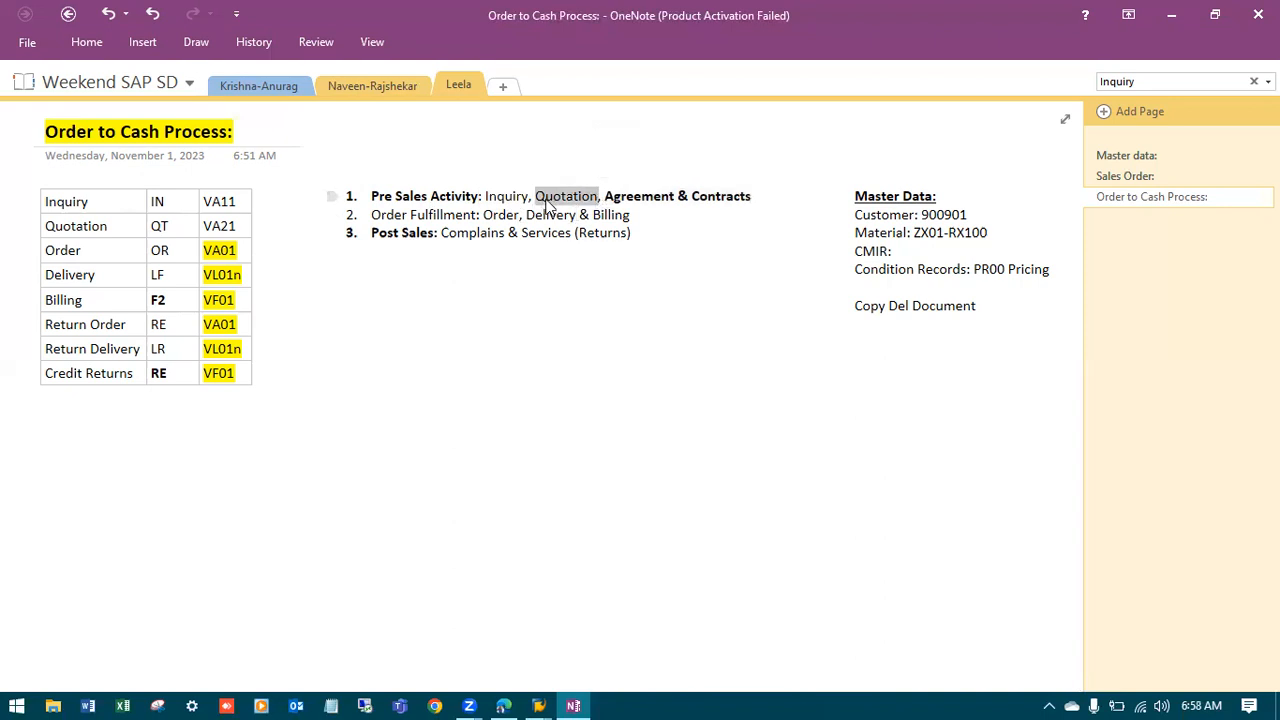
click(507, 205)
drag(486, 197, 597, 193)
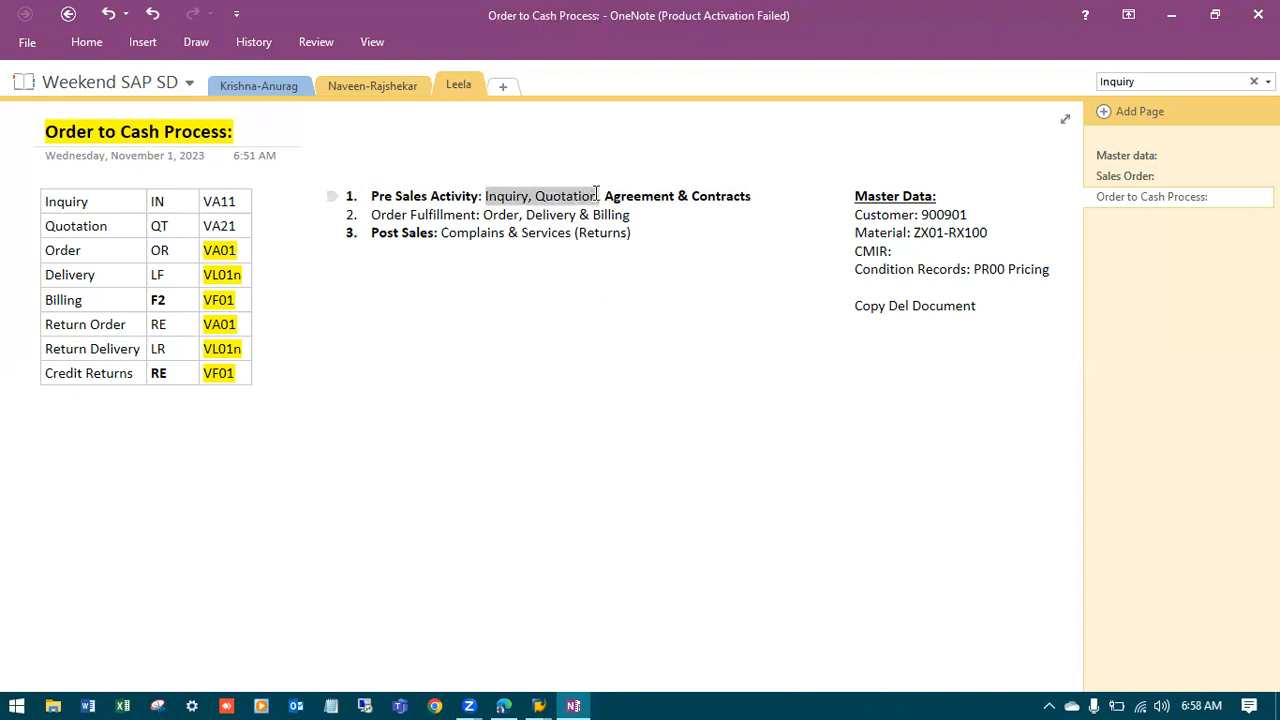
click(486, 197)
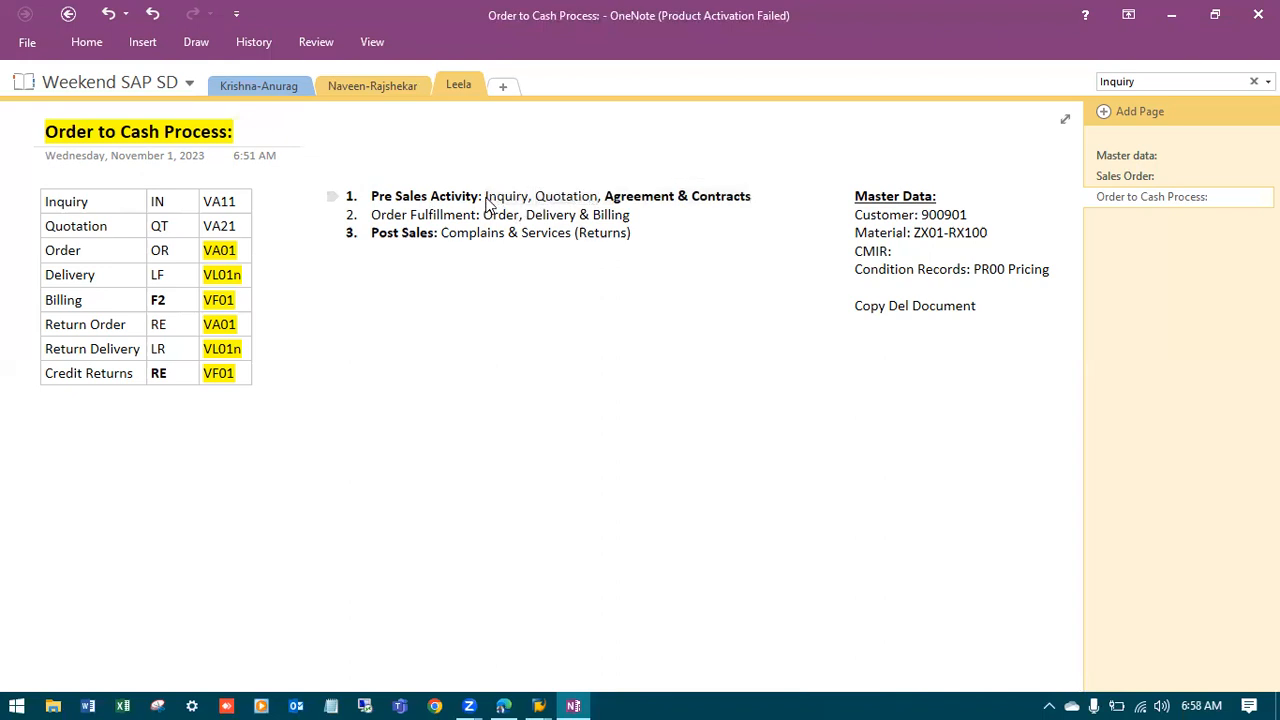
drag(486, 197, 598, 196)
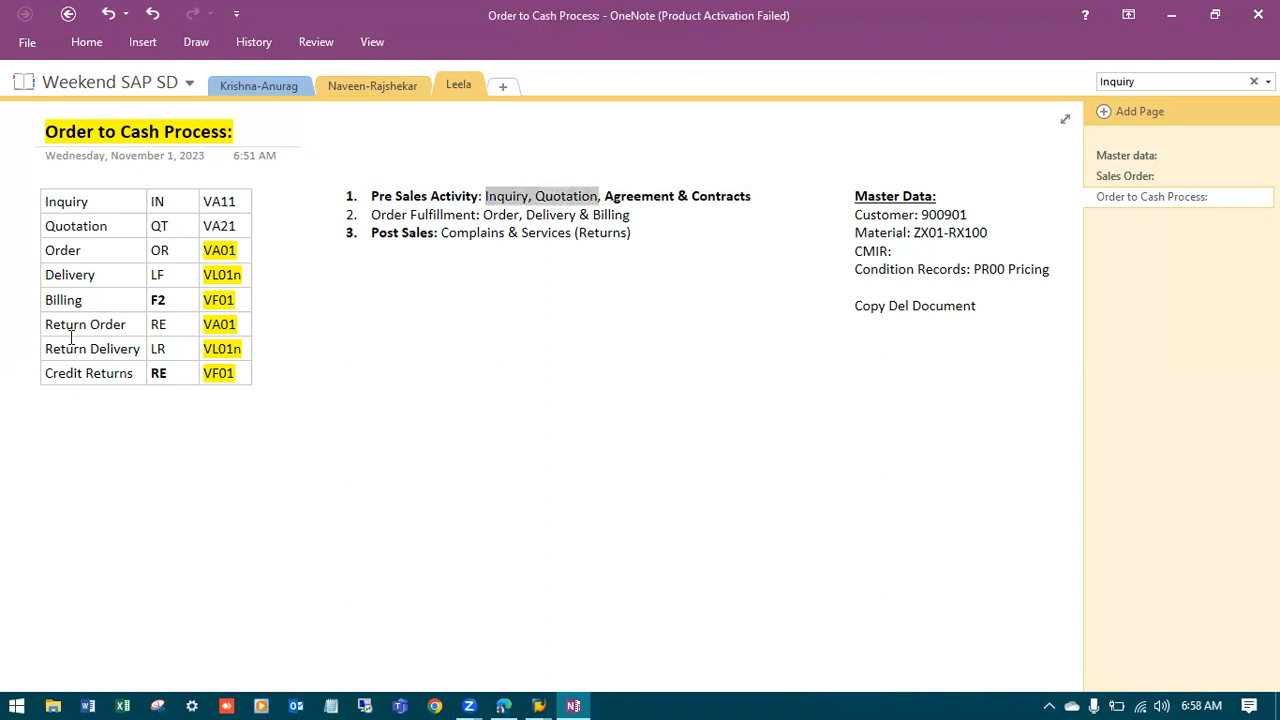
key(alt+Tab)
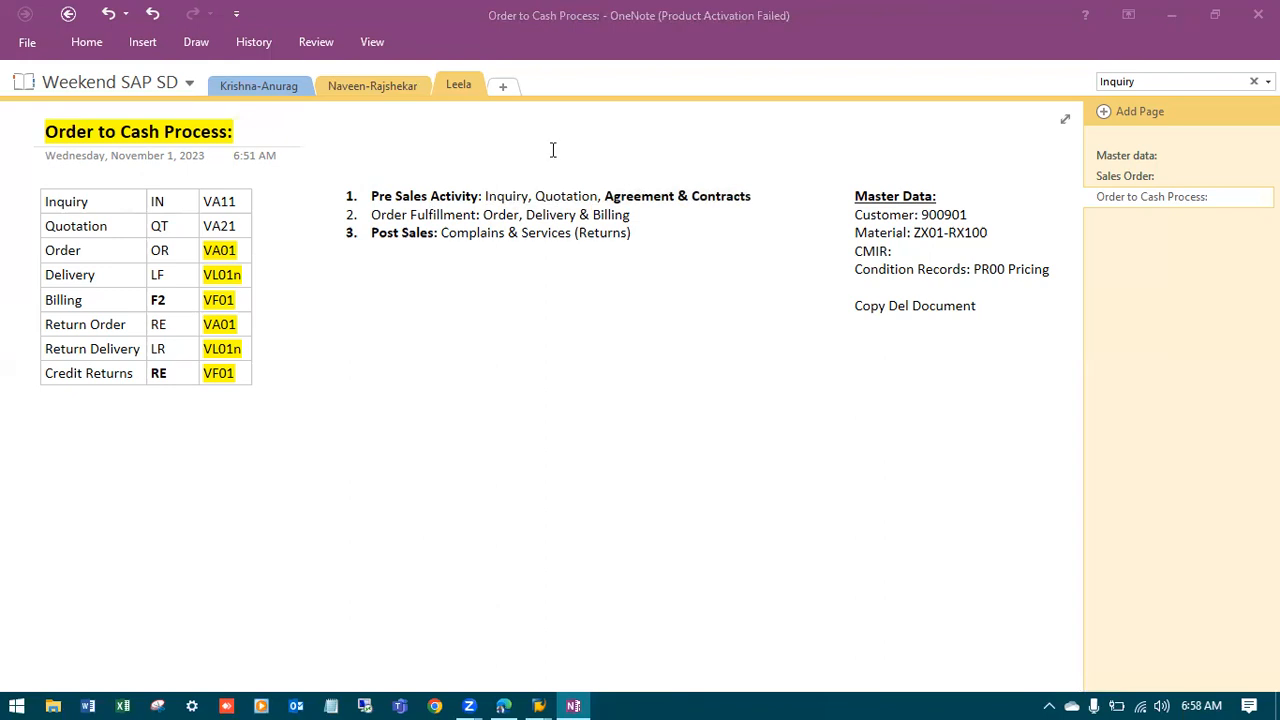
click(512, 194)
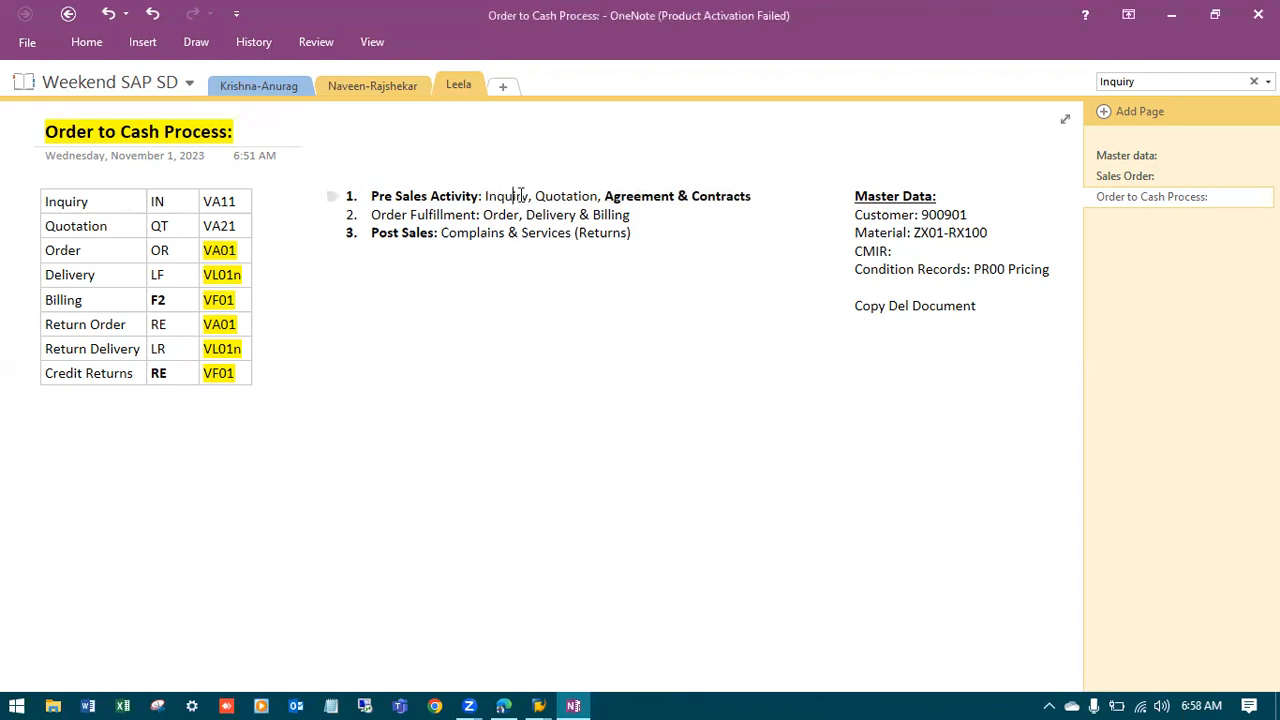
drag(527, 194, 603, 196)
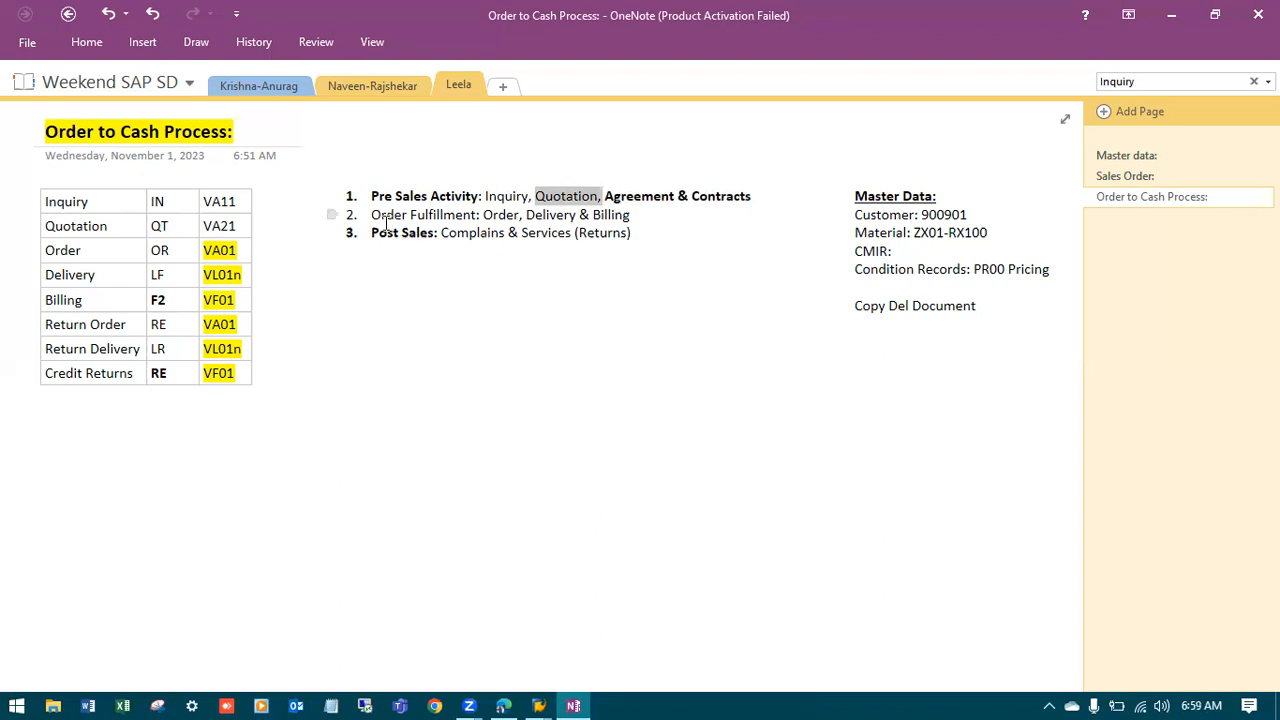
Make the "Order Fulfillment:" label bold in the second item of the numbered list
drag(375, 215, 486, 214)
click(493, 188)
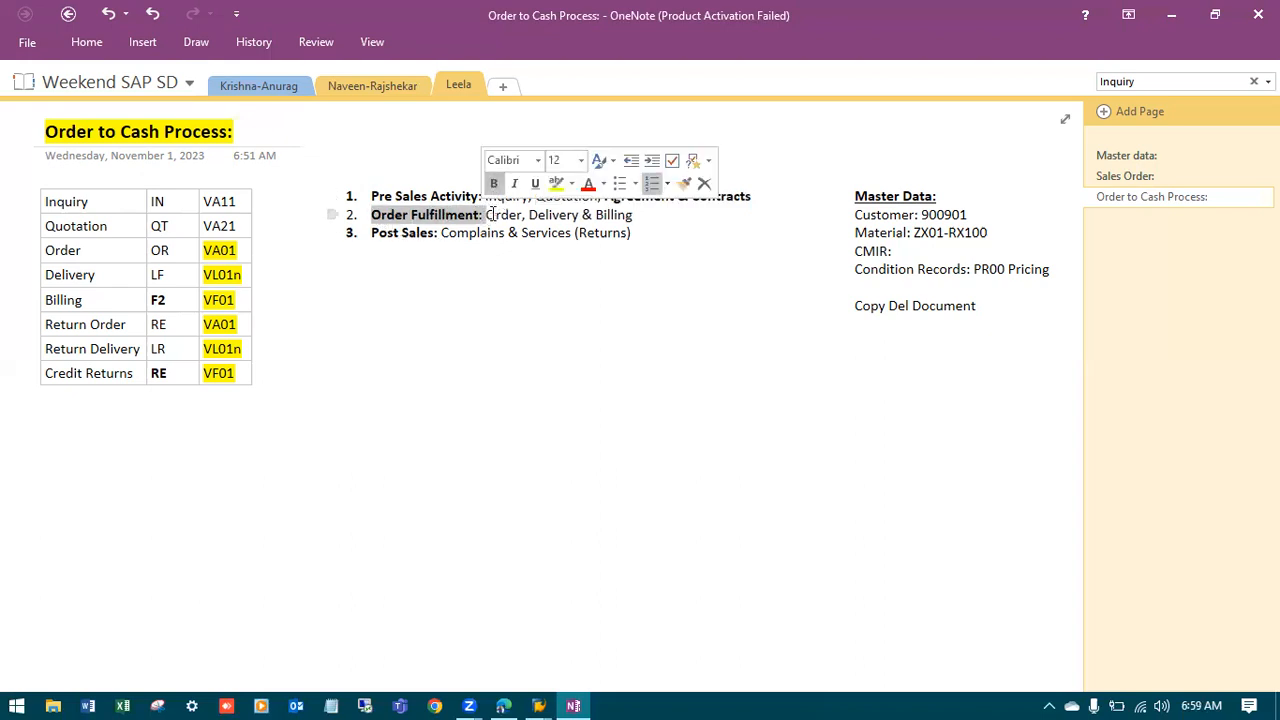
click(497, 215)
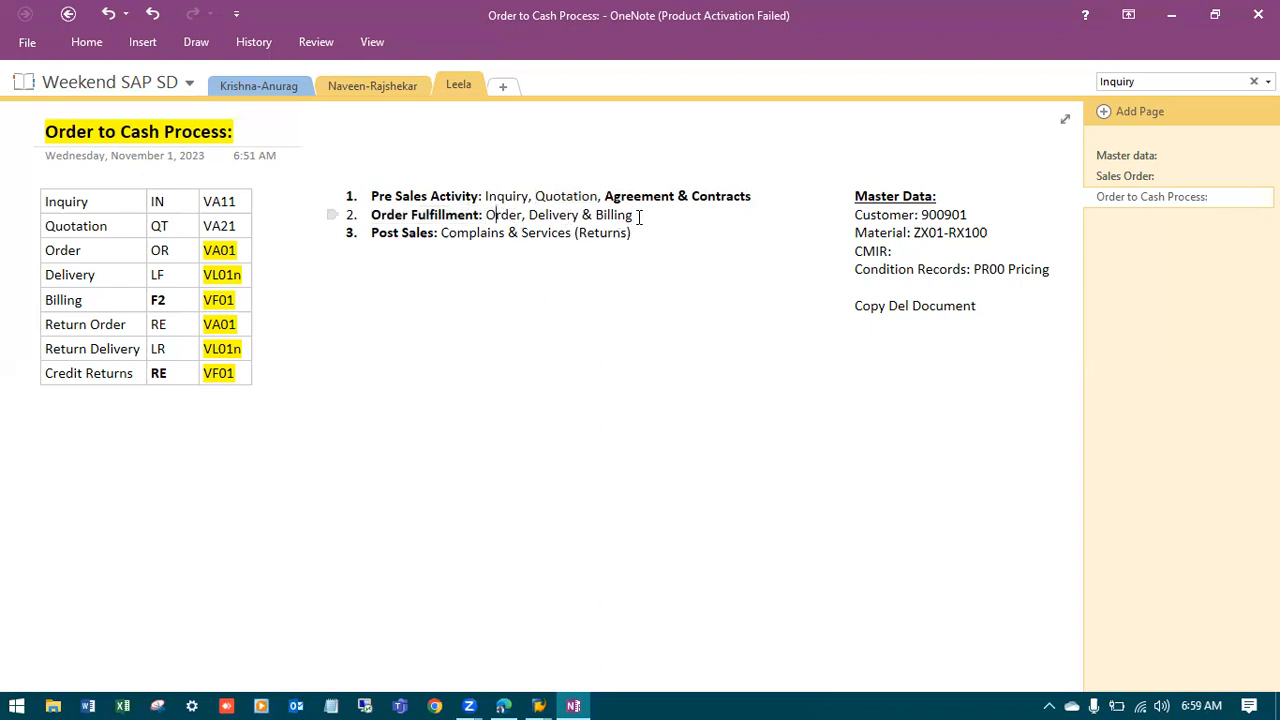
drag(633, 215, 486, 215)
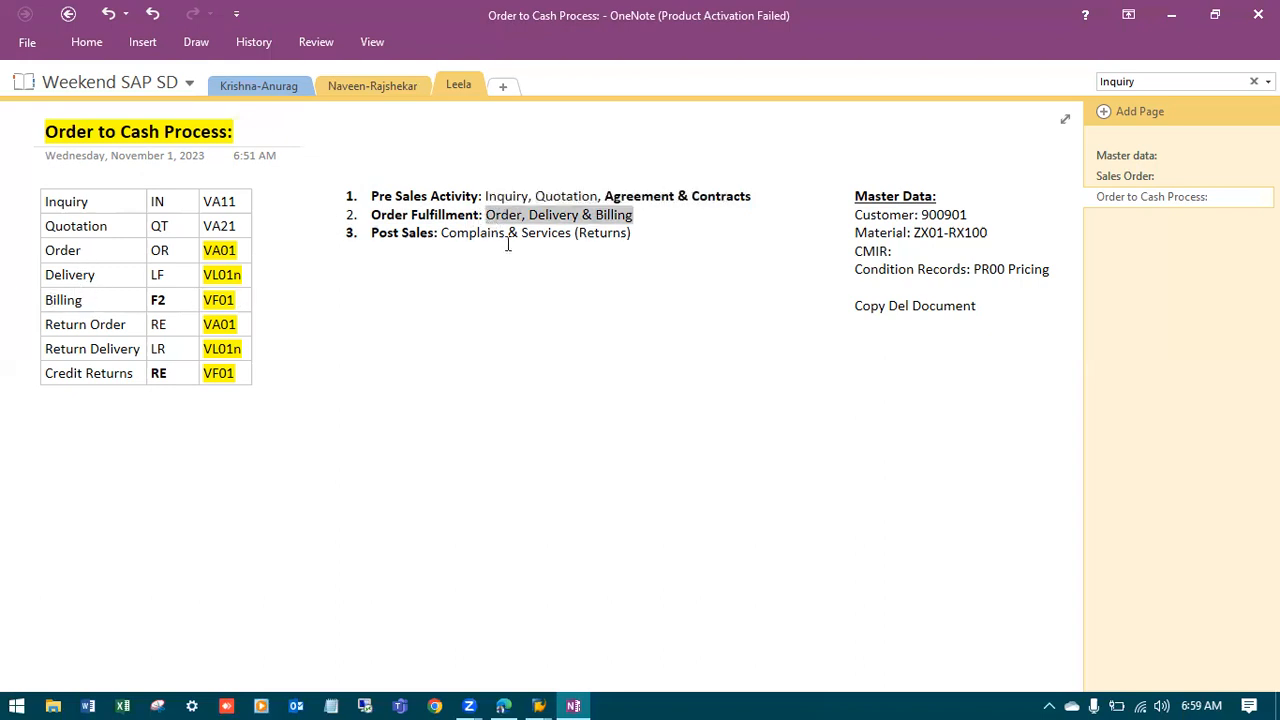
click(643, 215)
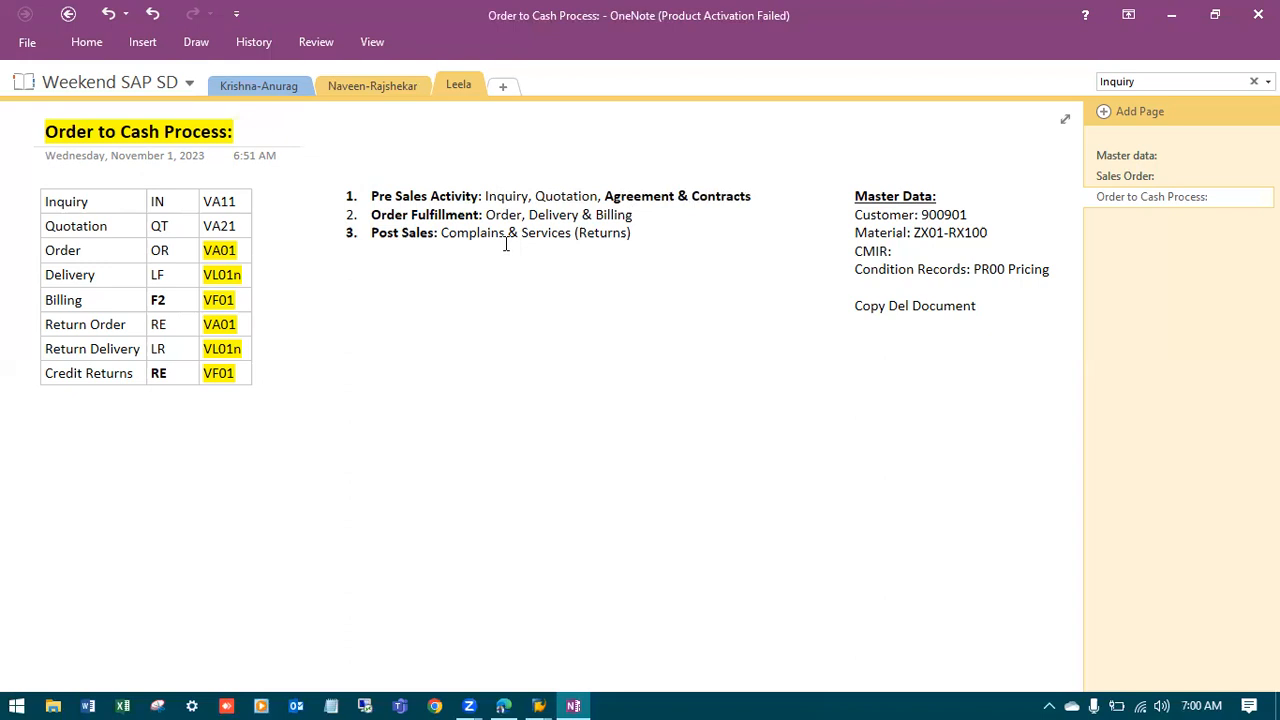
Below the numbered list, add the lines "Billing" and "Returning Reason" after a blank line
click(682, 231)
key(Return)
key(Return)
key(Return)
text(Billing)
key(Return)
text(Returning Reasong)
key(BackSpace)
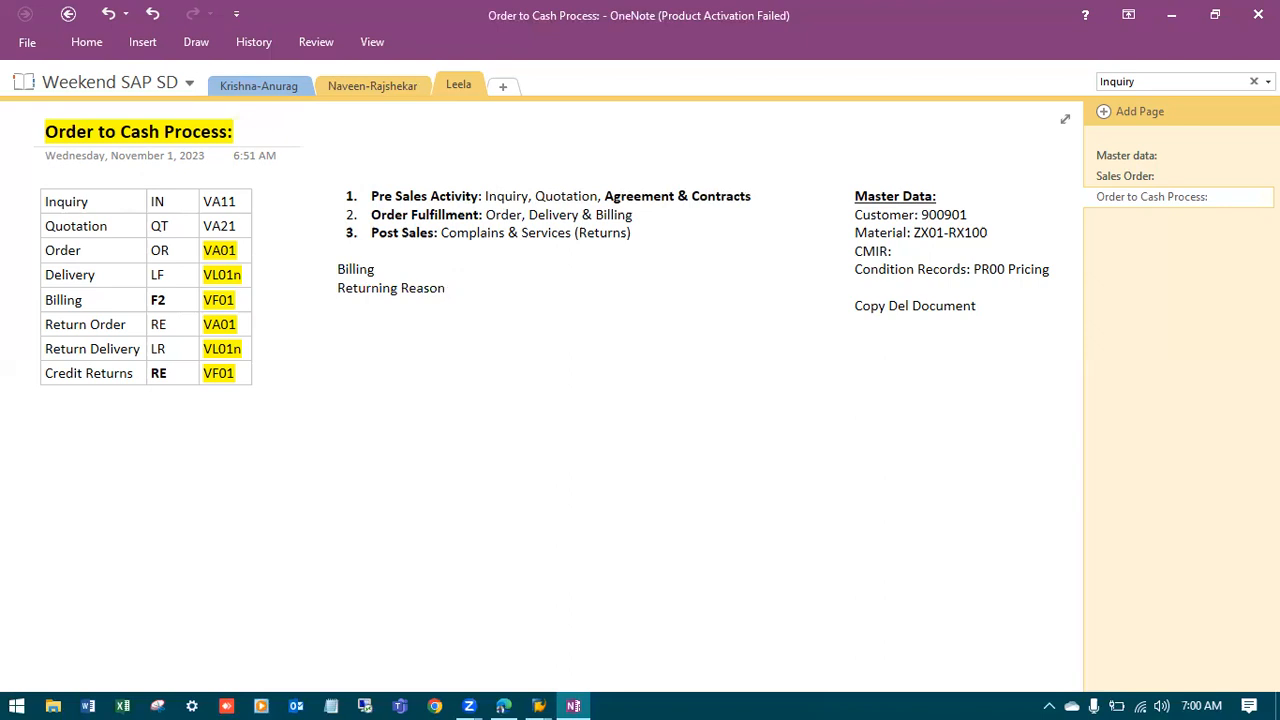
Add the lines "Credit Note or" and "Subsequent free delivery" under "Returning Reason"
key(Return)
text(Credit Note or)
key(Return)
text(Sub)
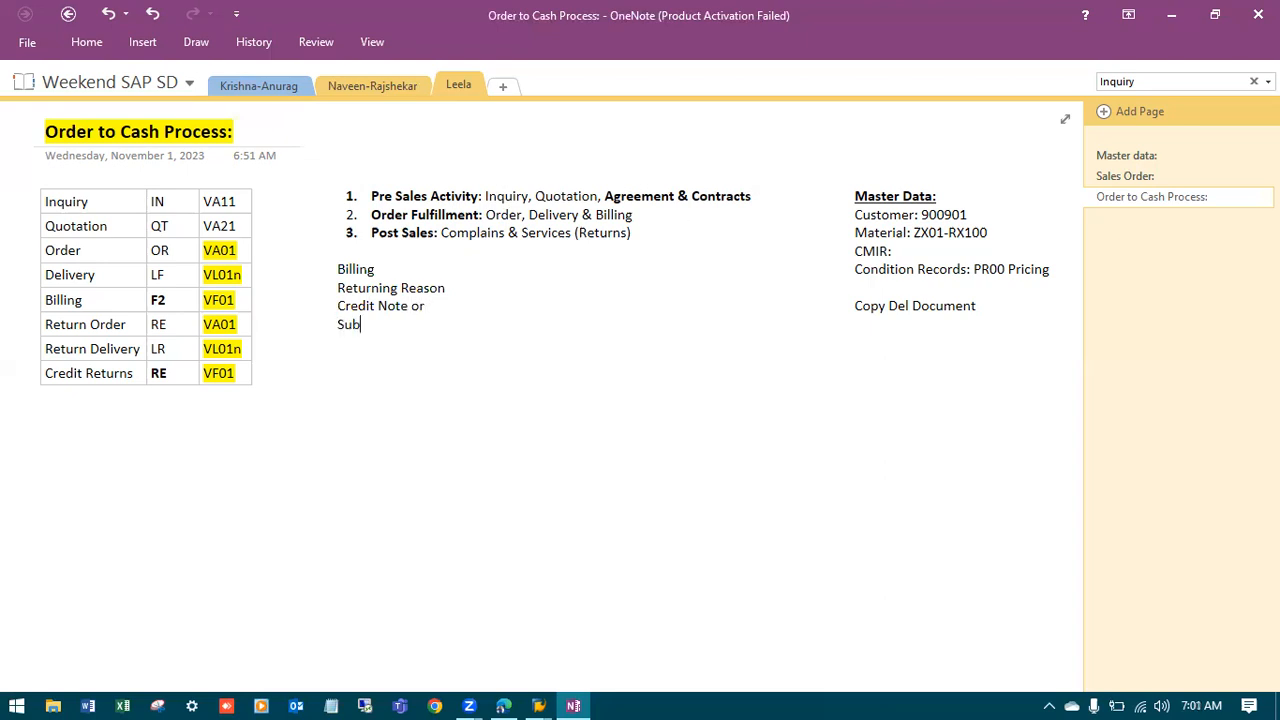
text(sequent deliver)
text(free)
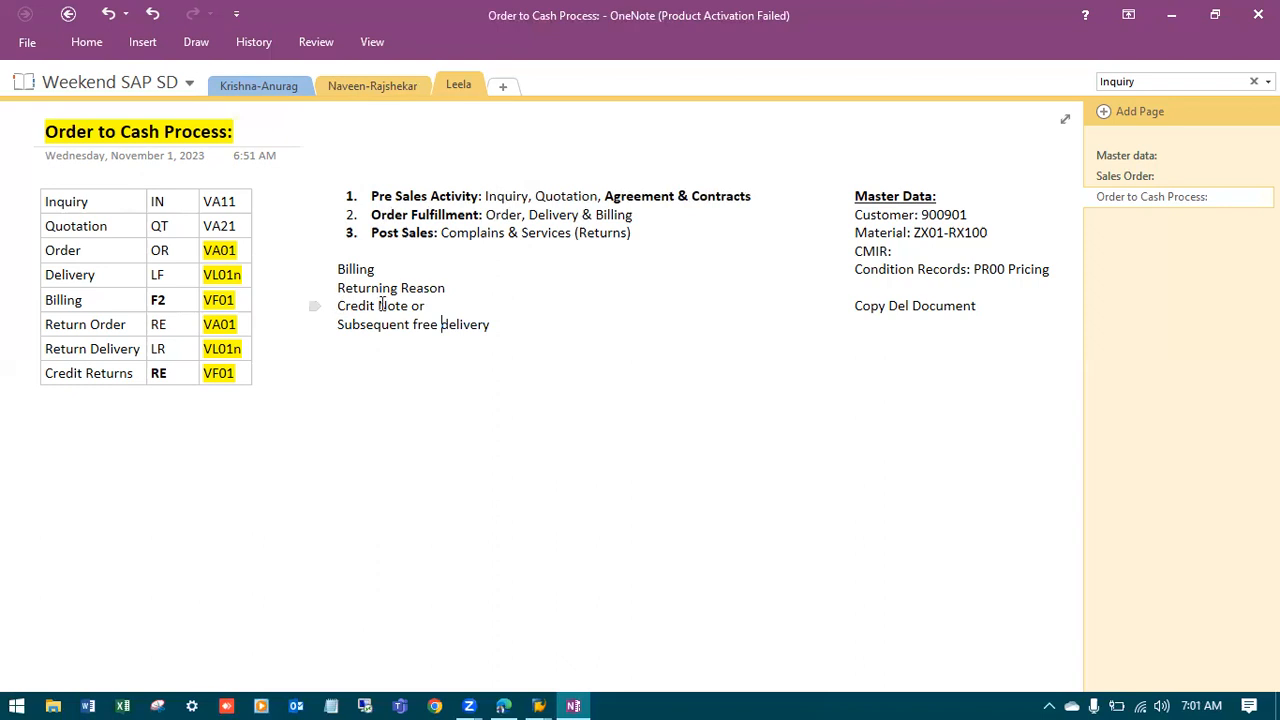
Change "Credit Note or" to "Credit Returns /Note or" and end the "Subsequent free delivery" line with a period
drag(380, 306, 416, 302)
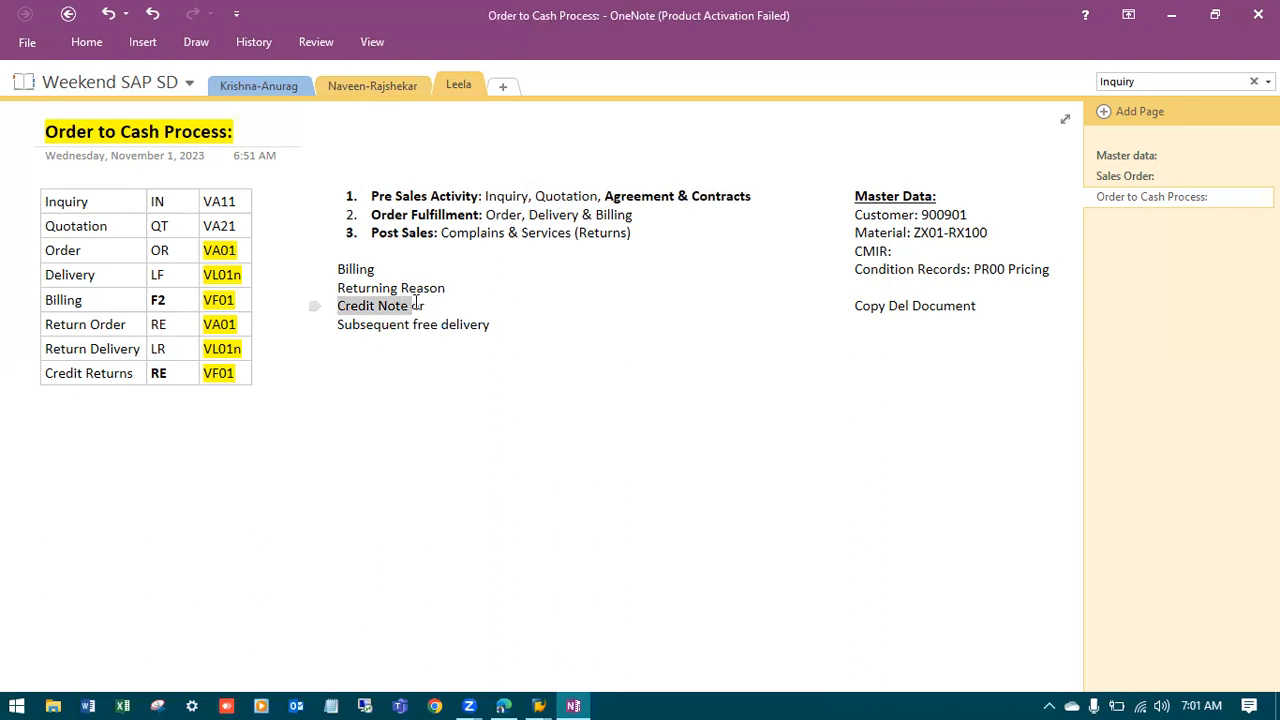
click(385, 306)
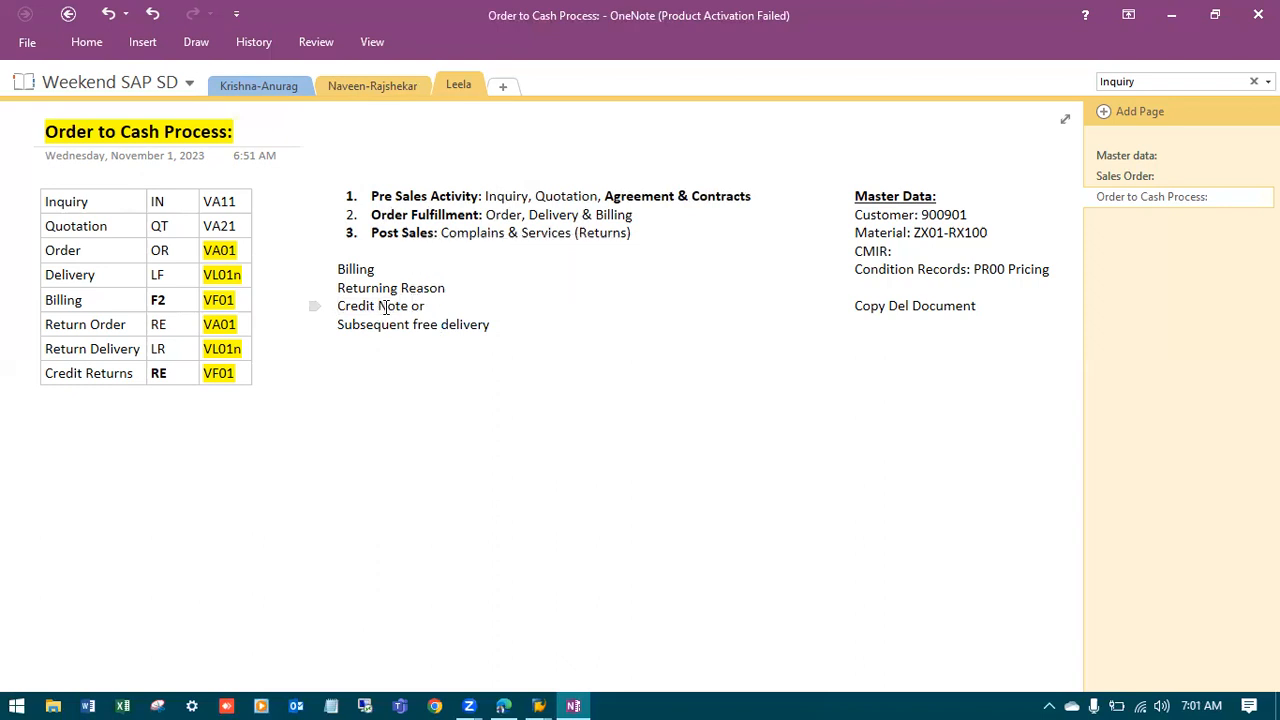
text(reqtuent)
key(BackSpace)
key(BackSpace)
key(BackSpace)
key(BackSpace)
key(BackSpace)
key(BackSpace)
key(BackSpace)
key(BackSpace)
text(Returns )
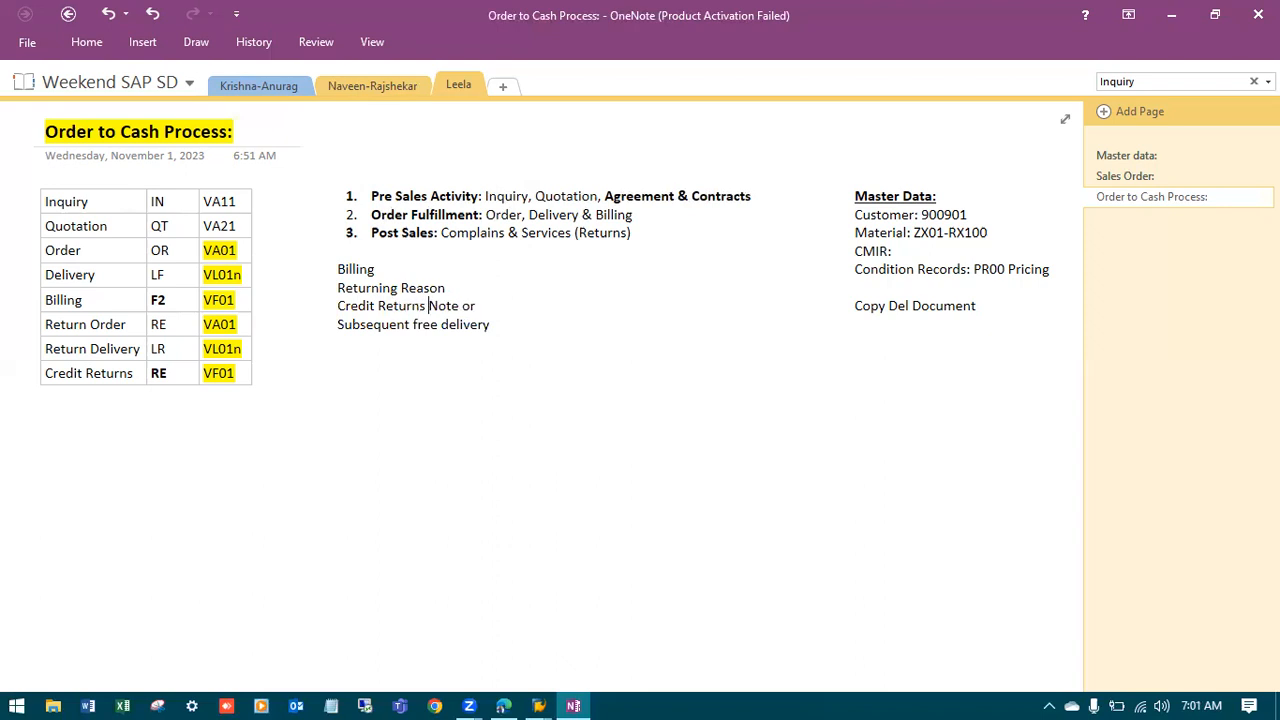
text(/)
click(490, 325)
drag(48, 324, 130, 324)
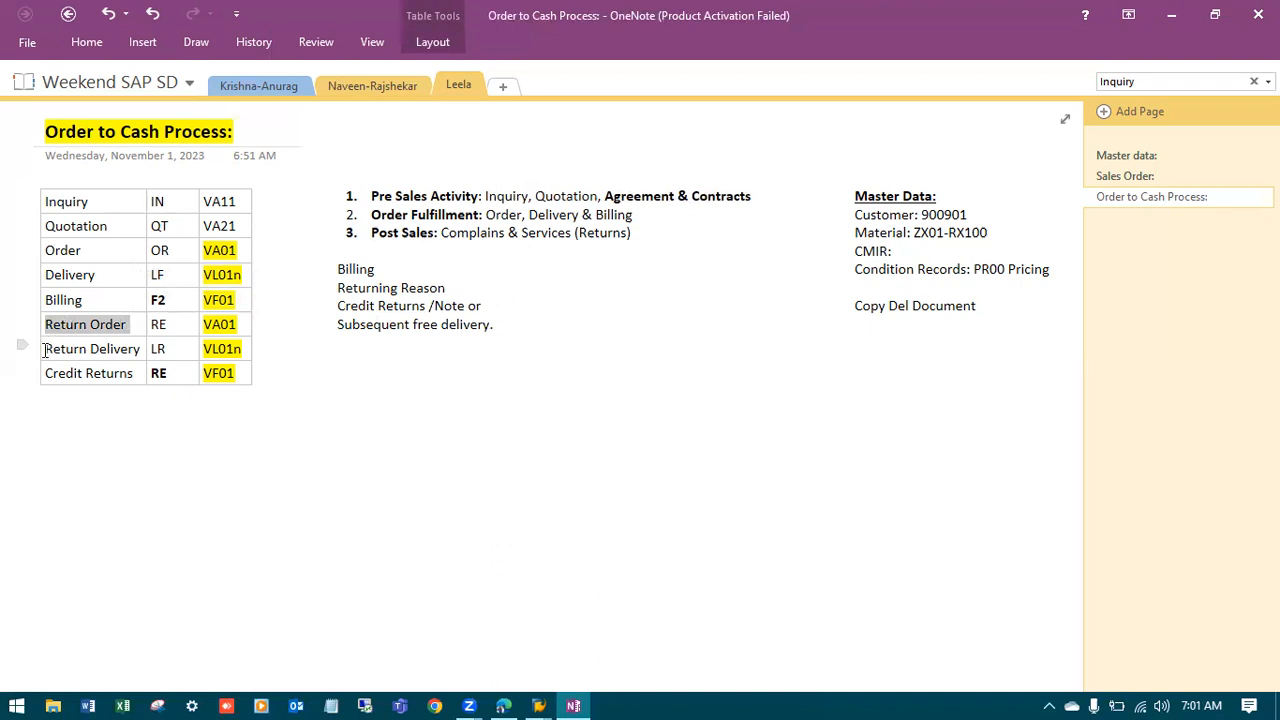
drag(45, 349, 143, 349)
drag(45, 373, 199, 373)
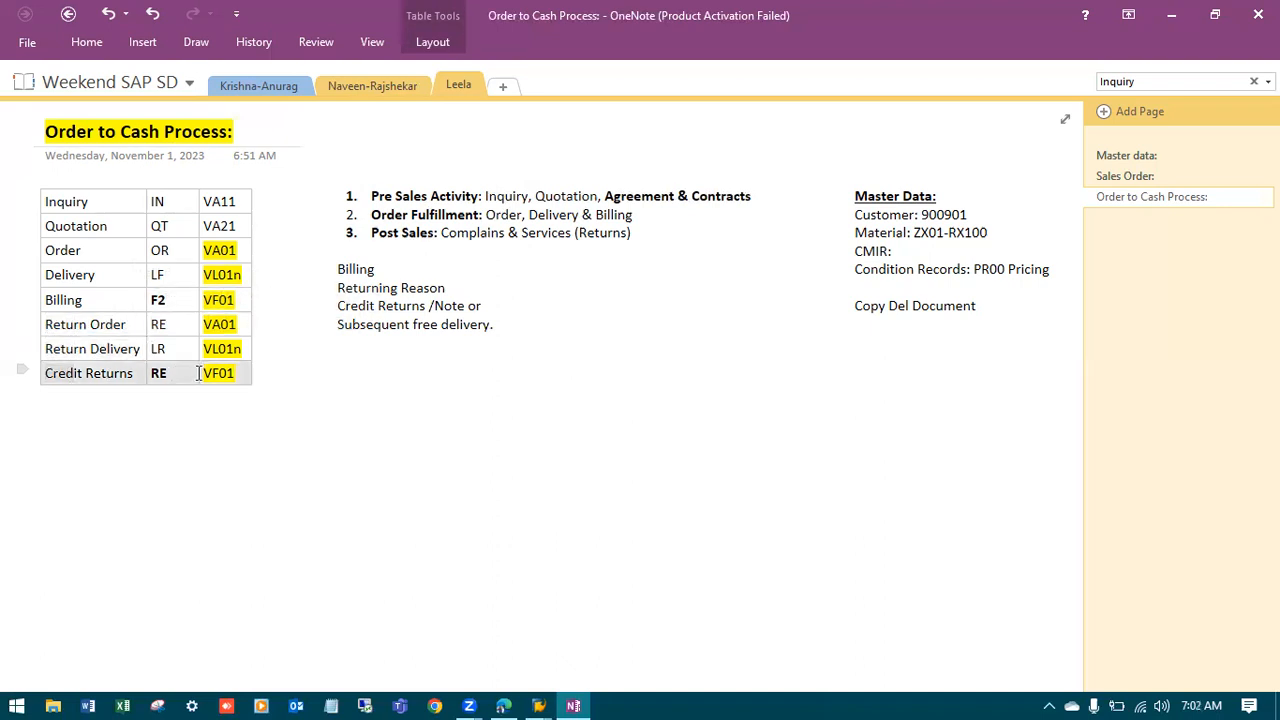
click(247, 487)
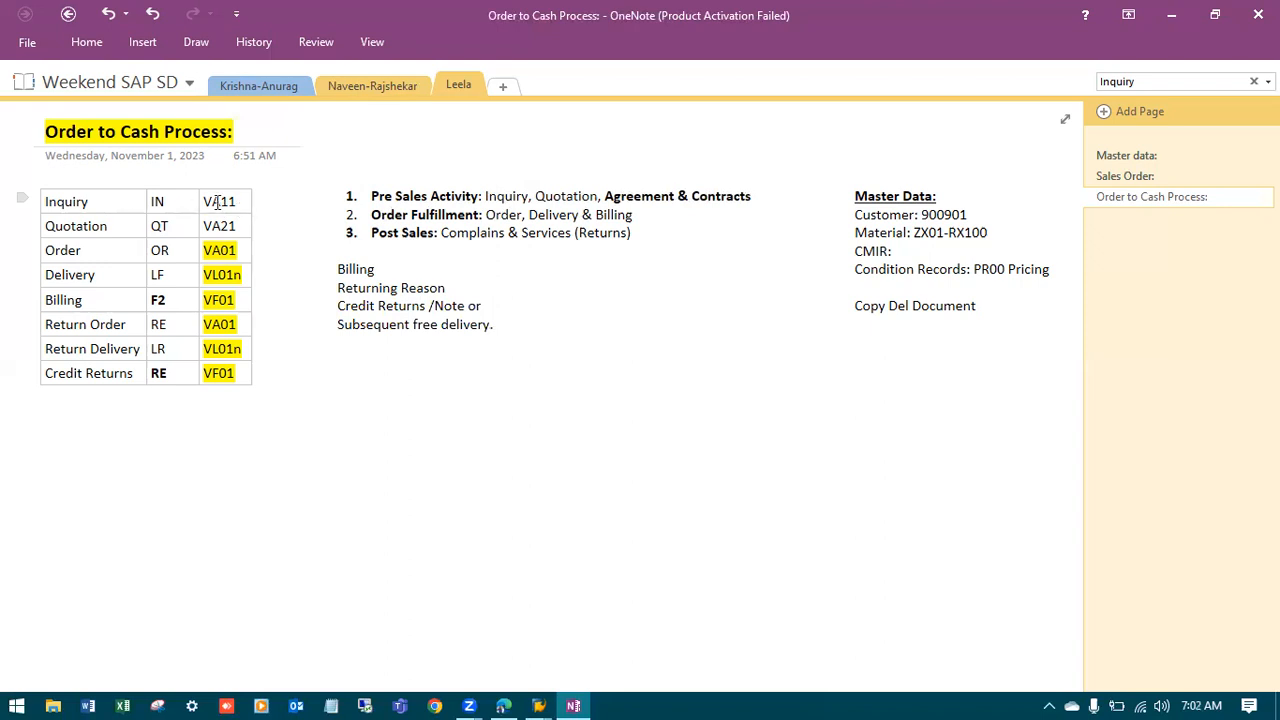
Switch to the SAP Easy Access window and enter the inquiry transaction command /nVA11 without running it
drag(207, 201, 238, 201)
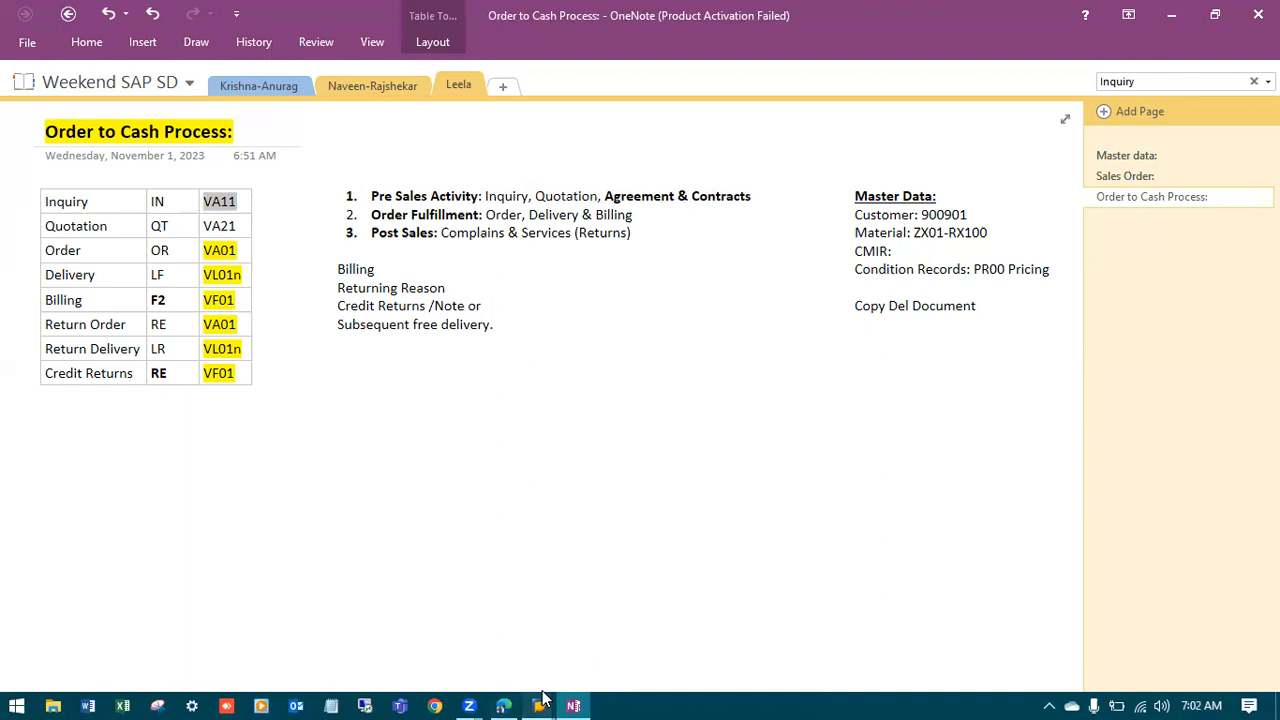
click(540, 705)
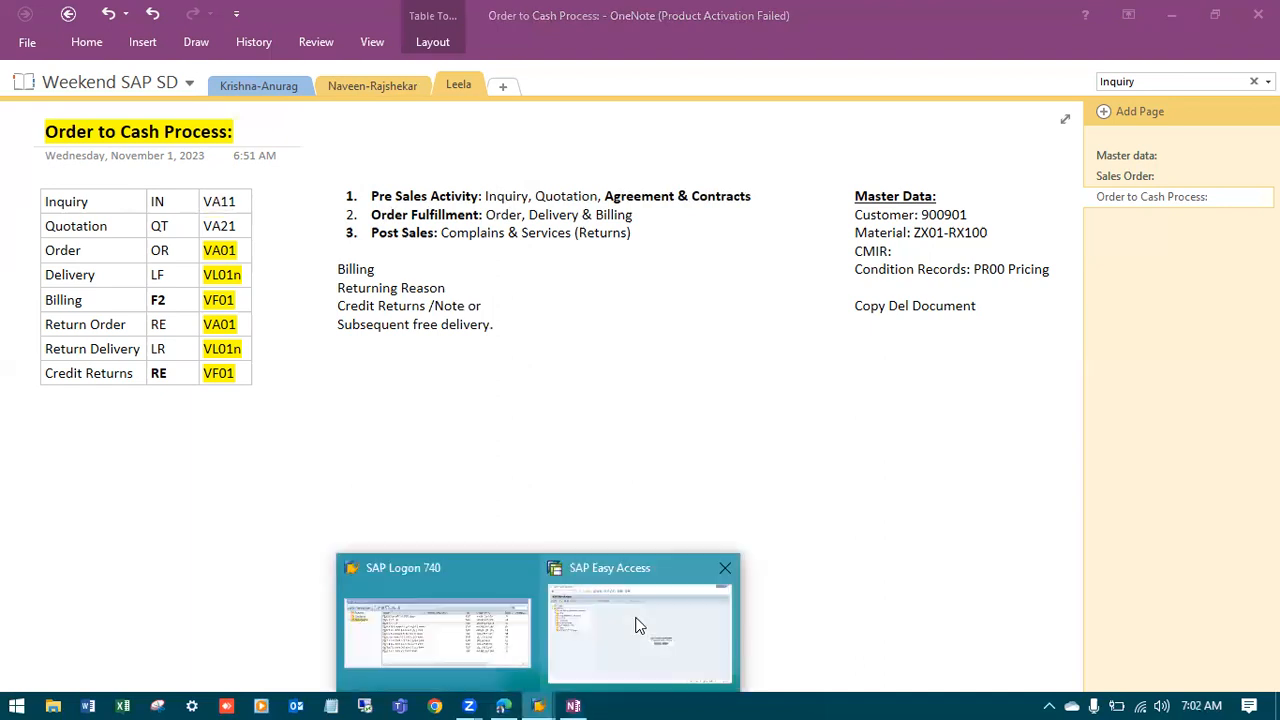
click(98, 50)
text(/nVA11)
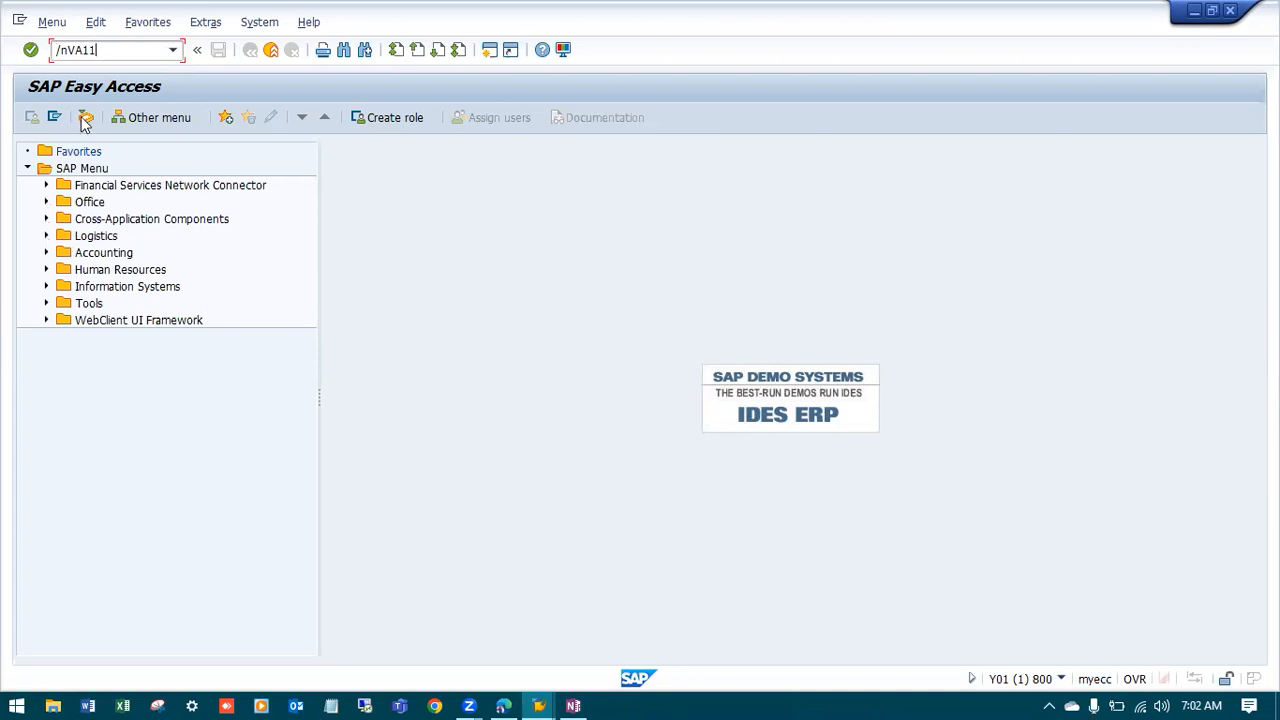
Open transaction VA11 - Create from the Inquiry folder under Logistics, Sales and Distribution, Sales
click(46, 236)
click(64, 270)
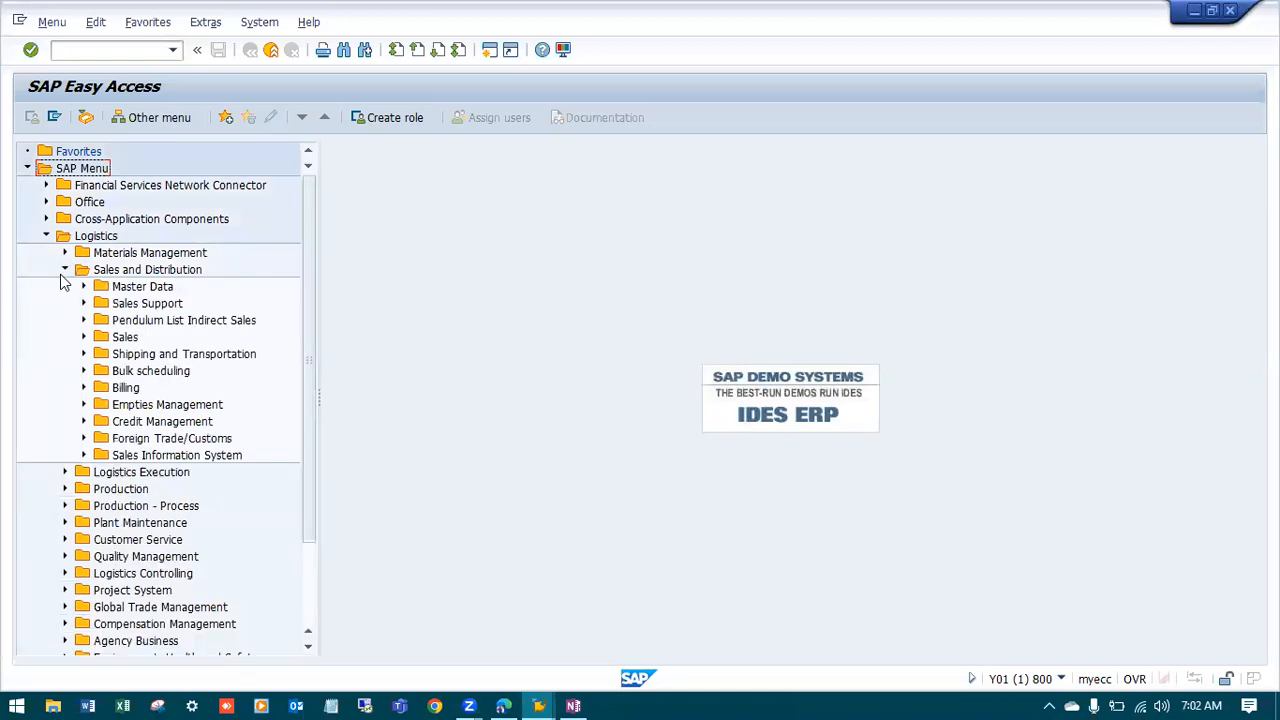
click(84, 338)
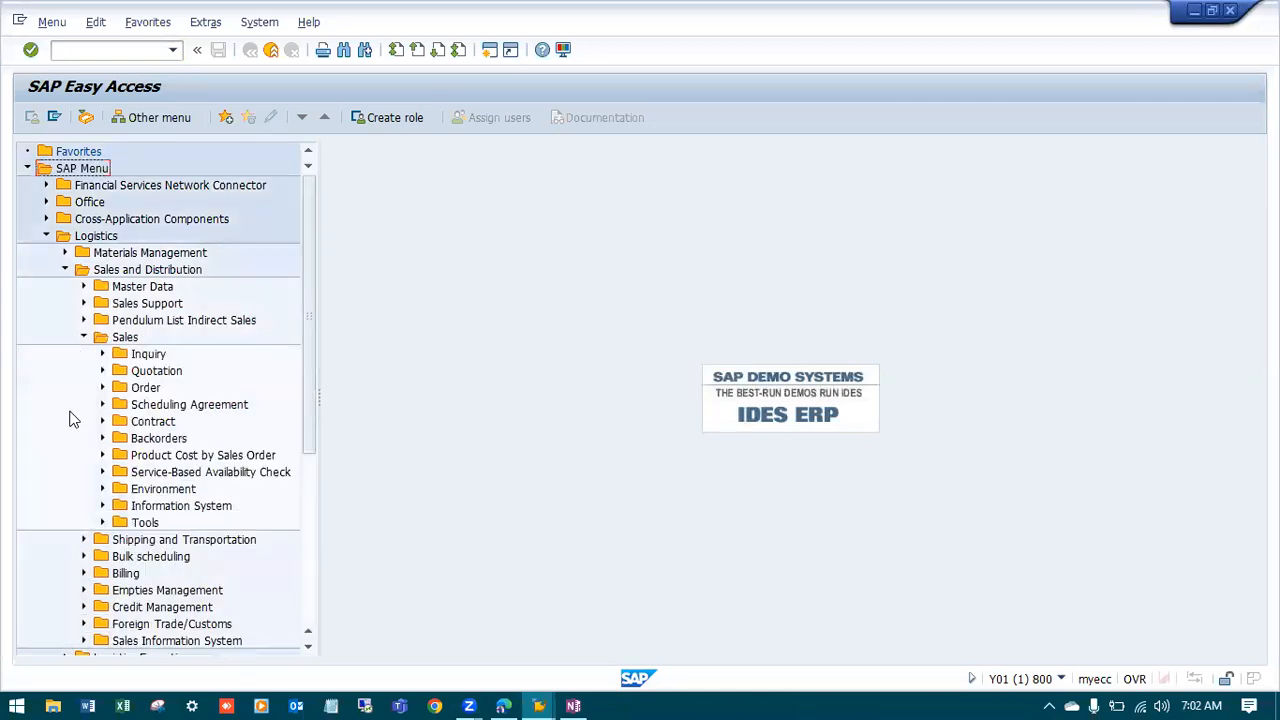
click(102, 354)
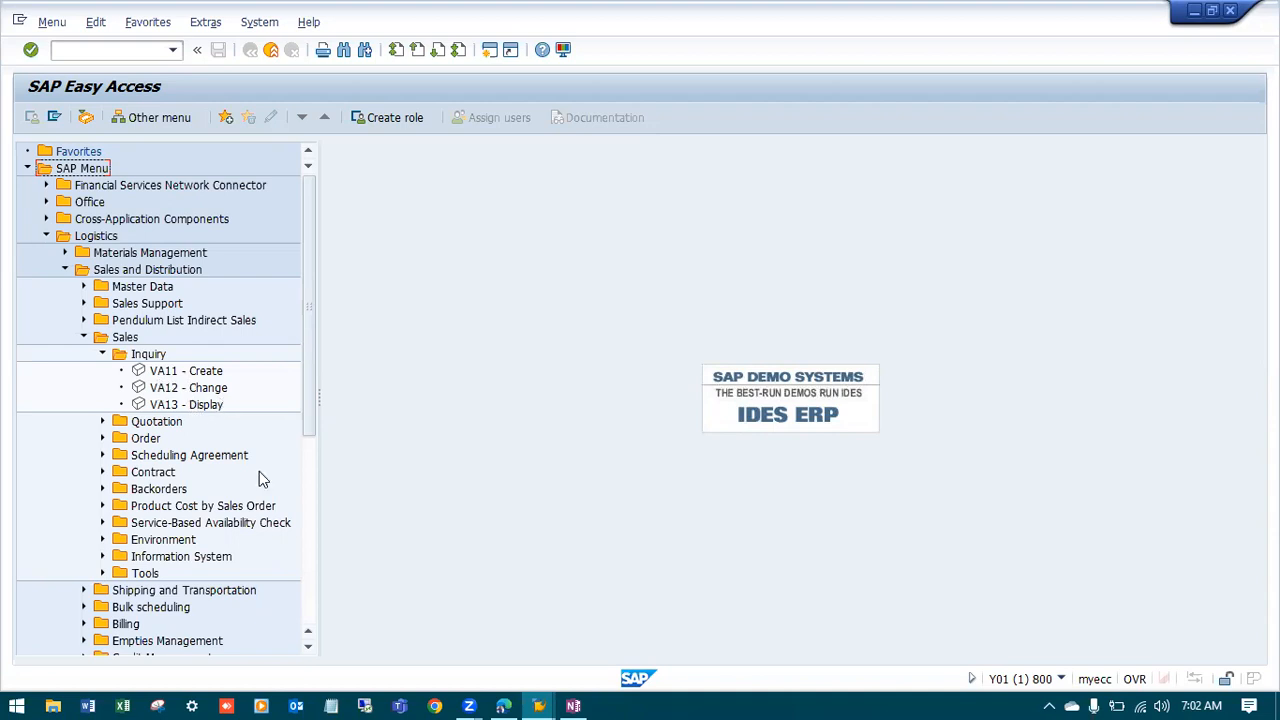
double_click(185, 373)
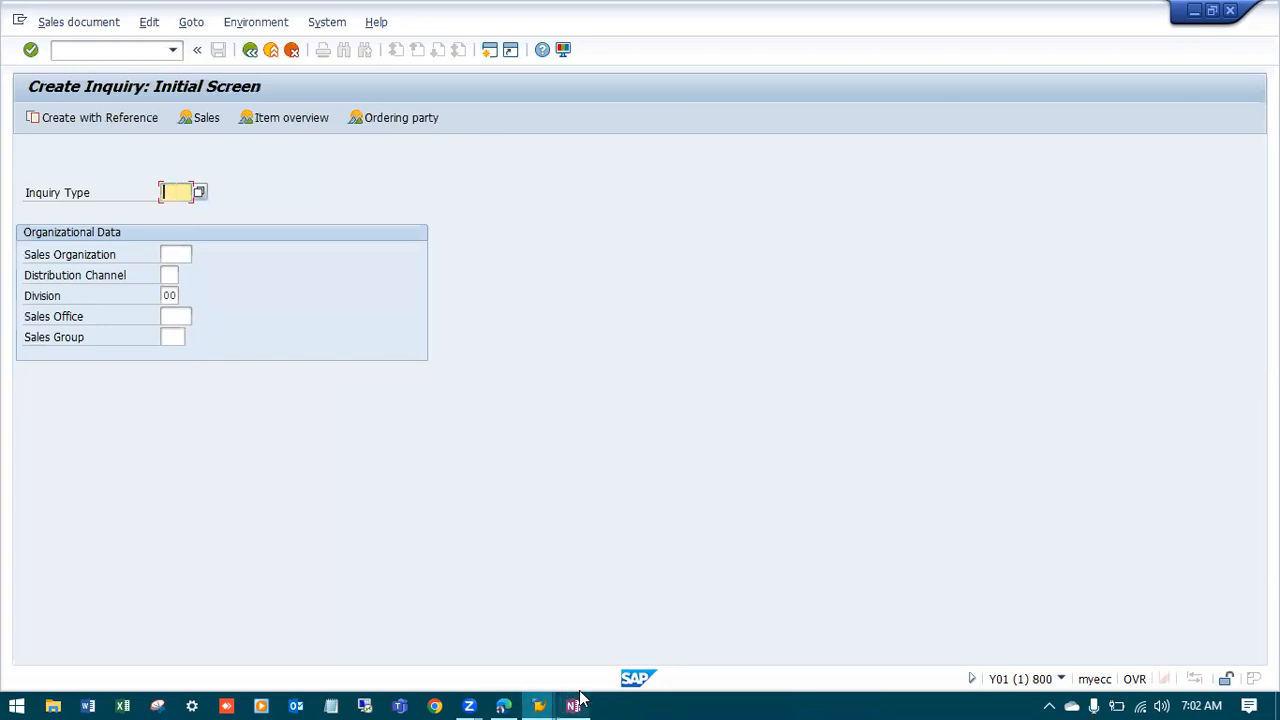
Look up the inquiry and order document types in the OneNote process table and return to SAP's Create Inquiry screen
key(alt+Tab)
double_click(152, 201)
drag(46, 250, 170, 253)
click(156, 253)
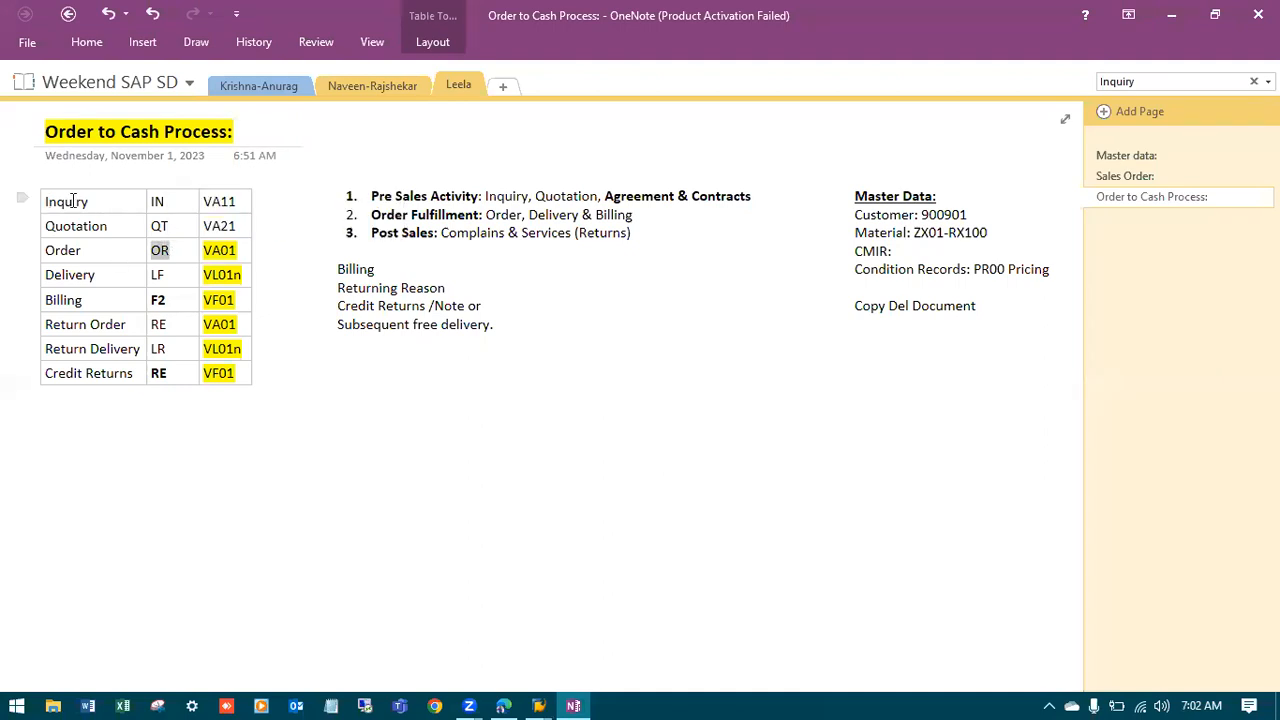
drag(165, 201, 150, 201)
click(543, 705)
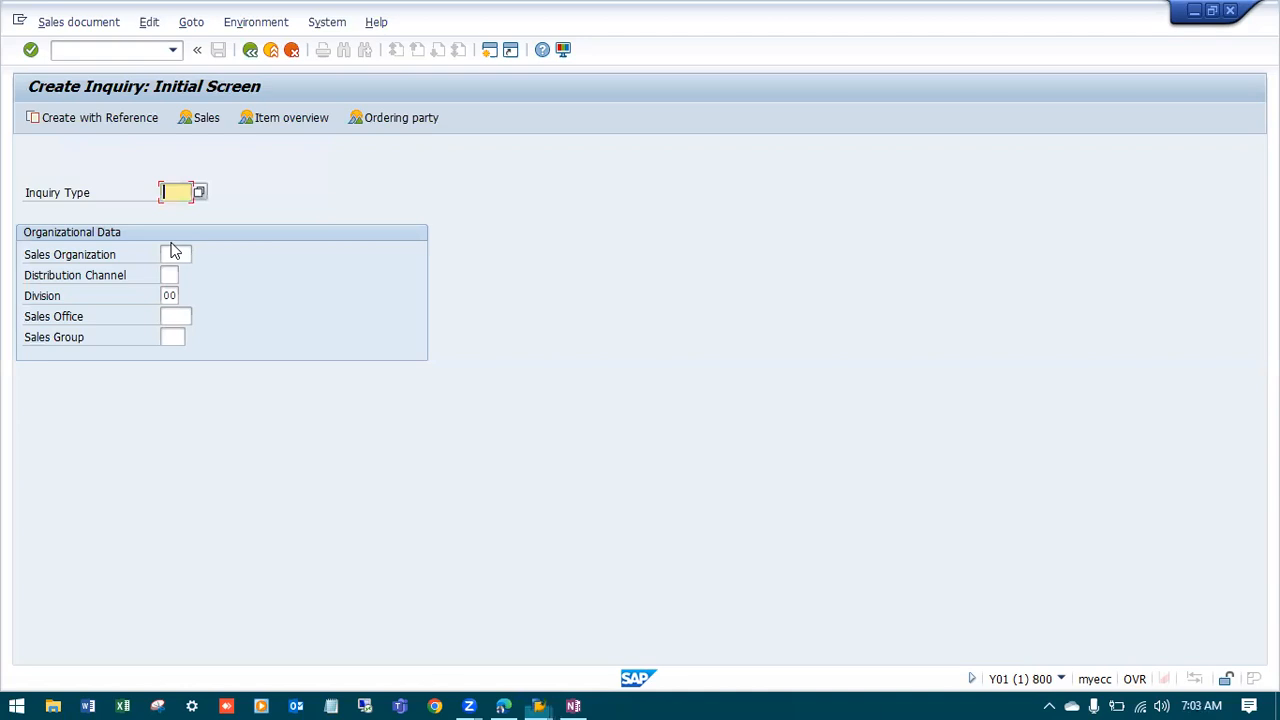
Enter inquiry type IN, sales organization ZX01, distribution channel ZX and division ZX, and continue to the inquiry overview
text(IN)
click(175, 254)
text(ZX01)
click(172, 276)
text(ZX)
click(166, 295)
key(Delete)
text(ZX)
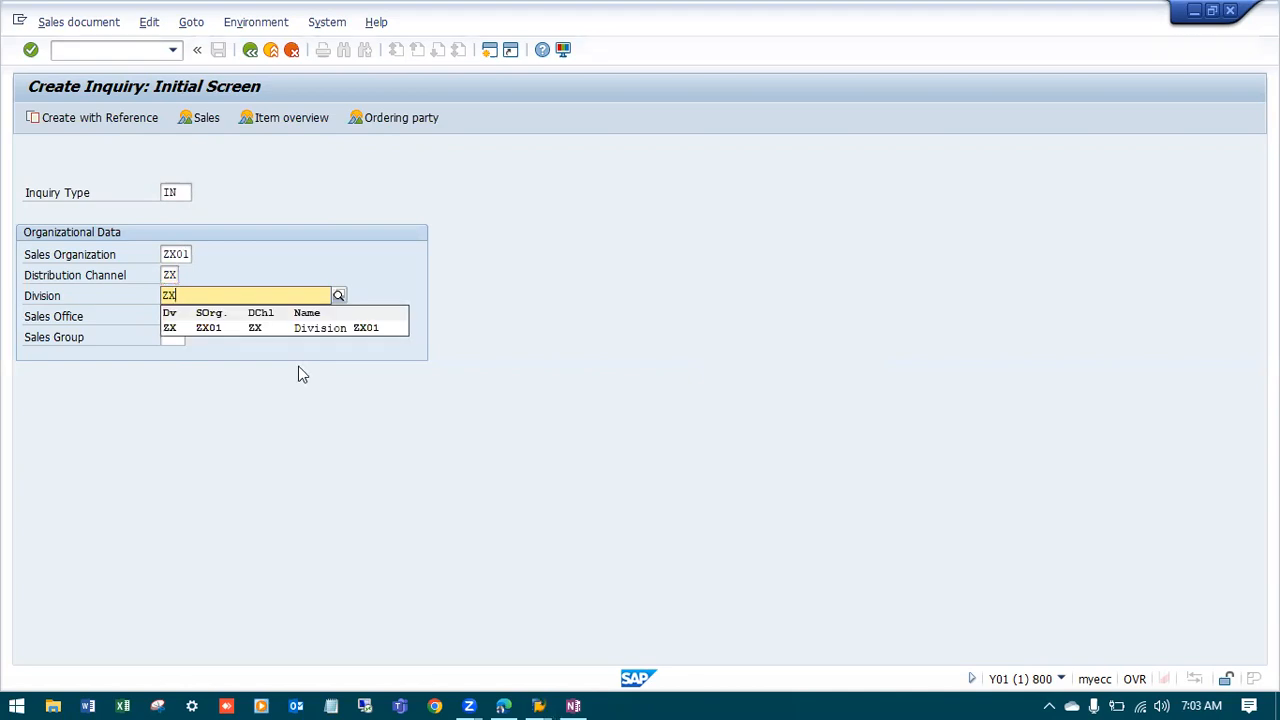
key(Return)
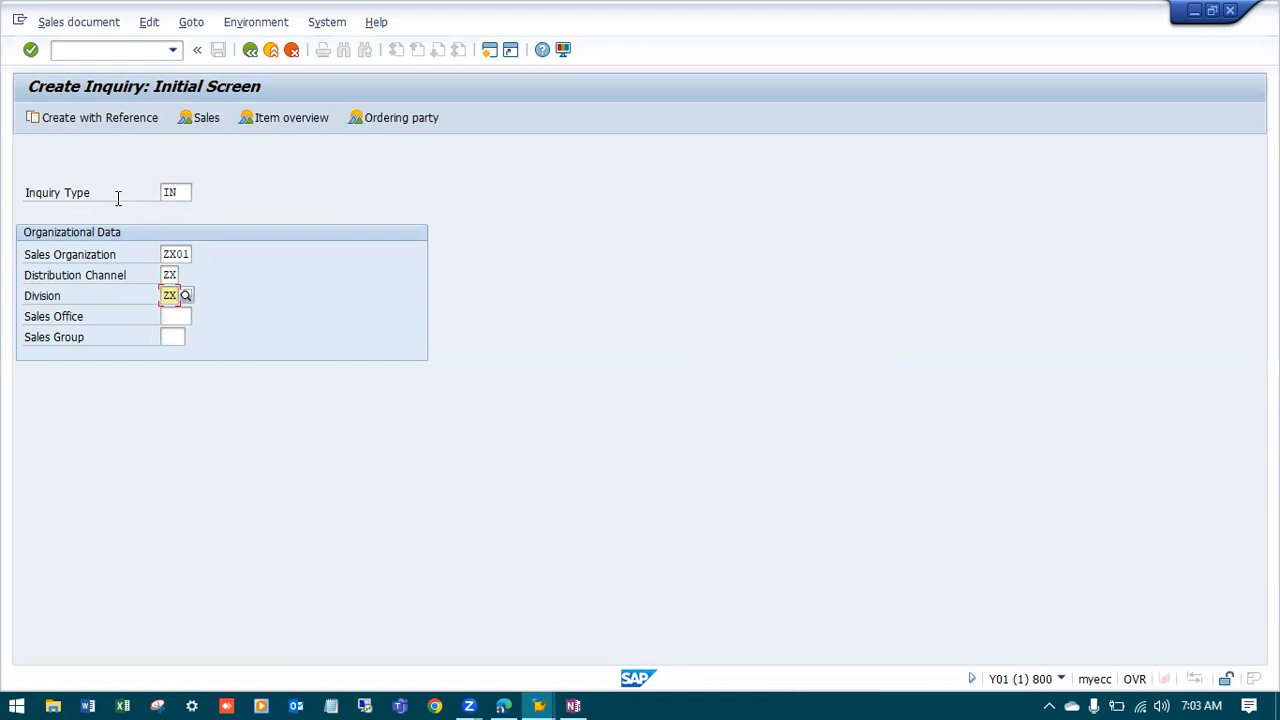
key(Return)
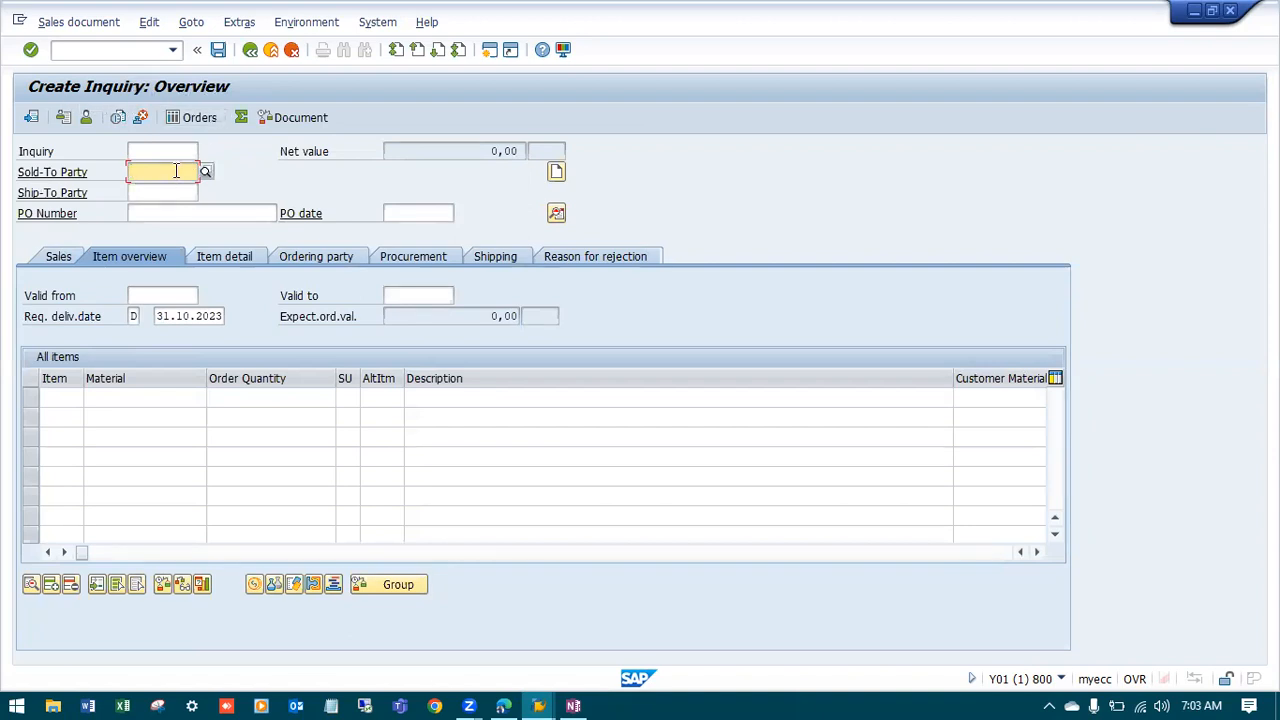
Enter the customer number as sold-to party and add an item for material ZX01-RX100 with order quantity 1
text(900901)
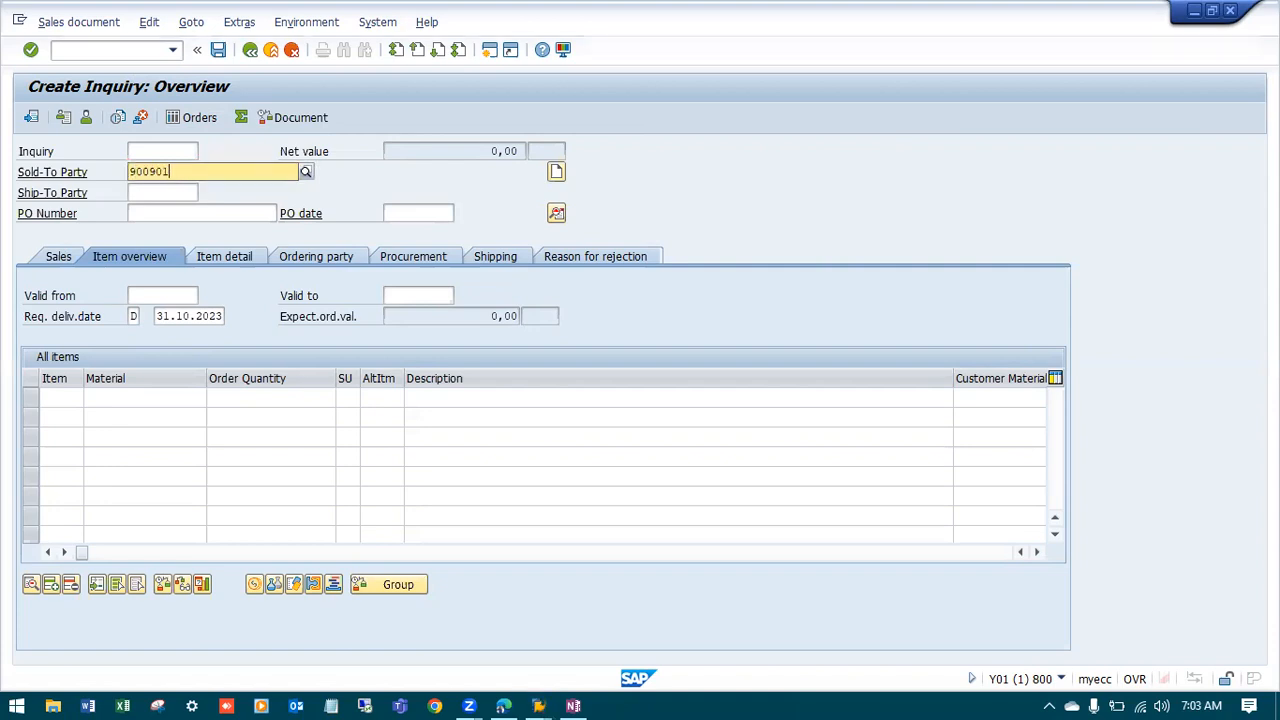
click(174, 214)
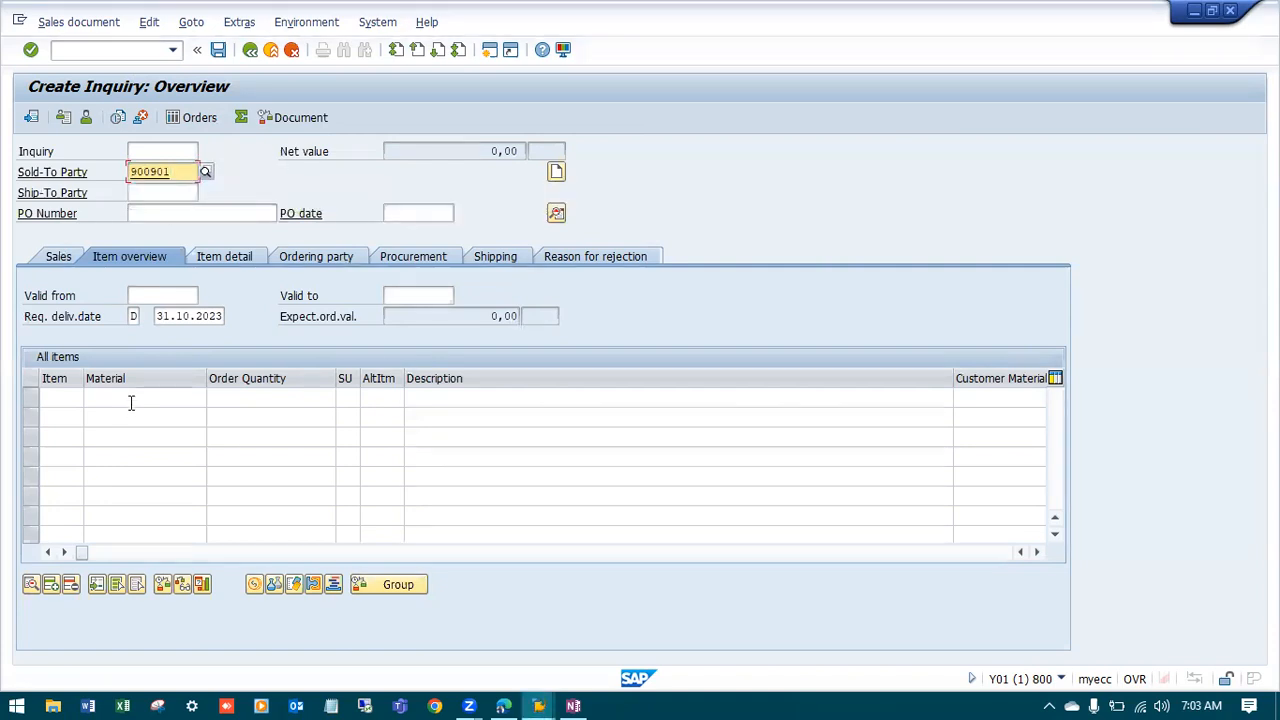
click(131, 400)
text(zx01-RX100)
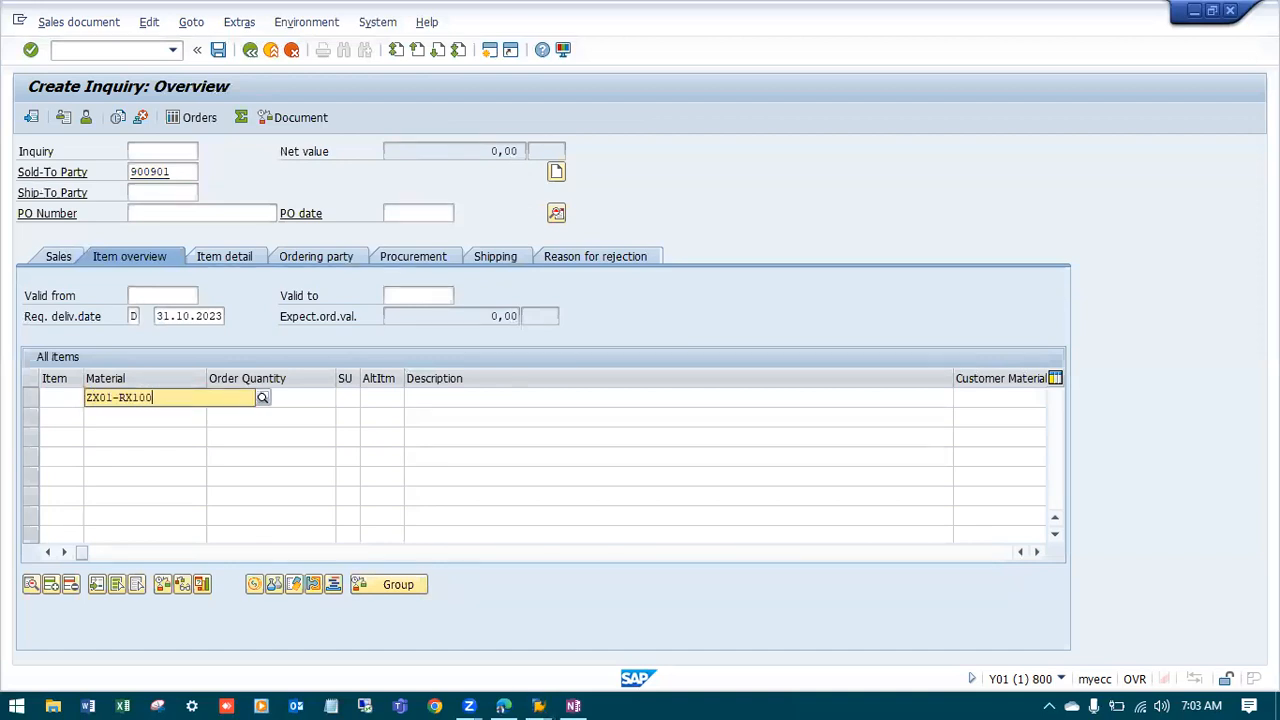
key(Tab)
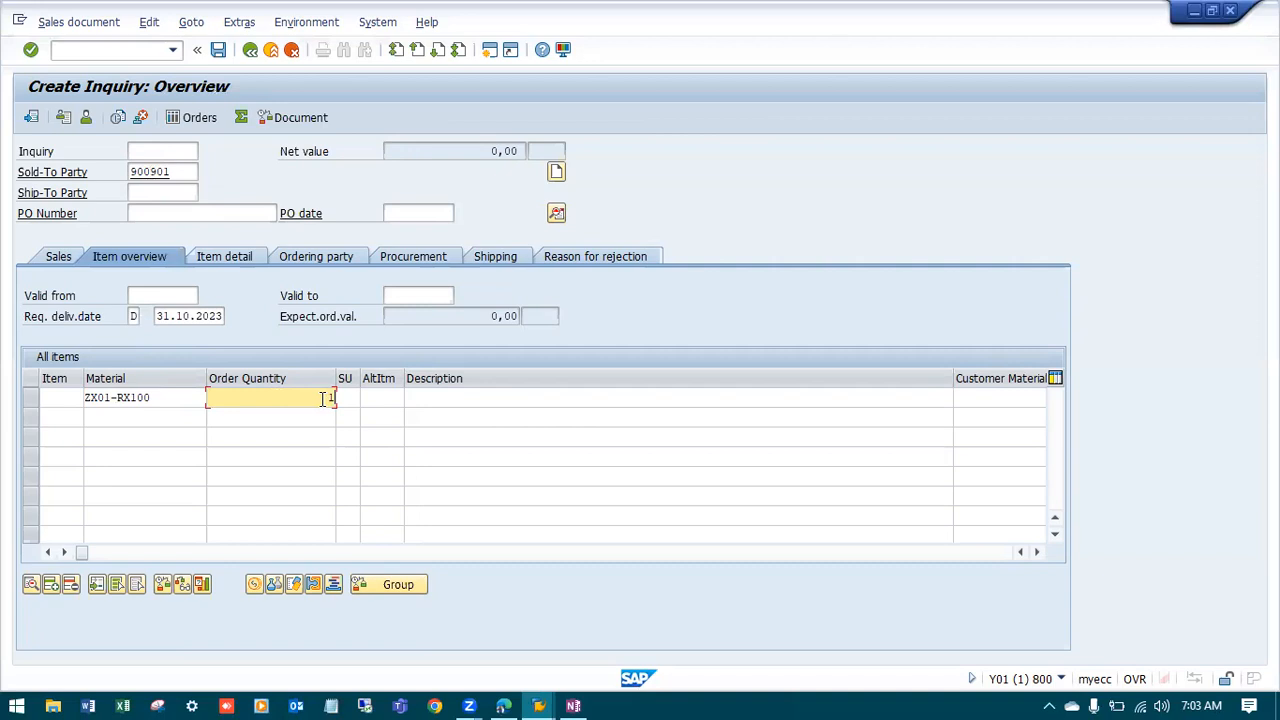
text(1)
key(Return)
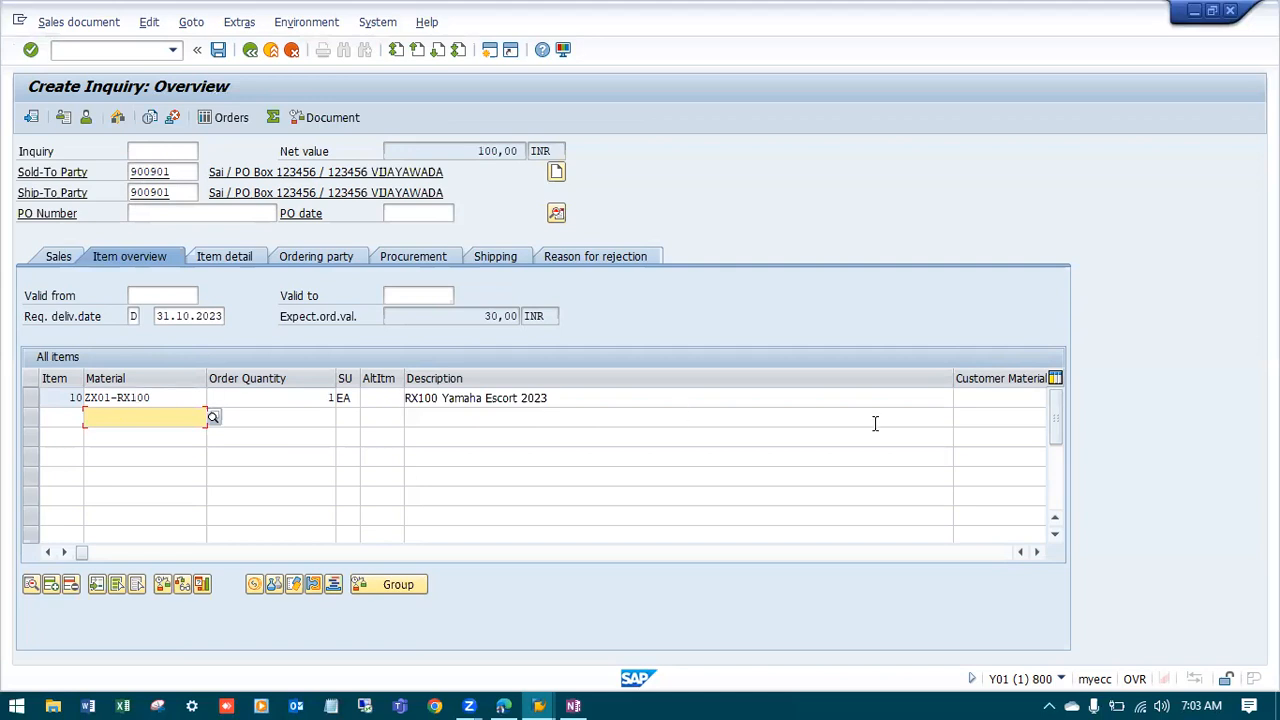
Narrow the Description, Customer Material, Material and Net value columns of the inquiry's item table
drag(953, 394, 600, 401)
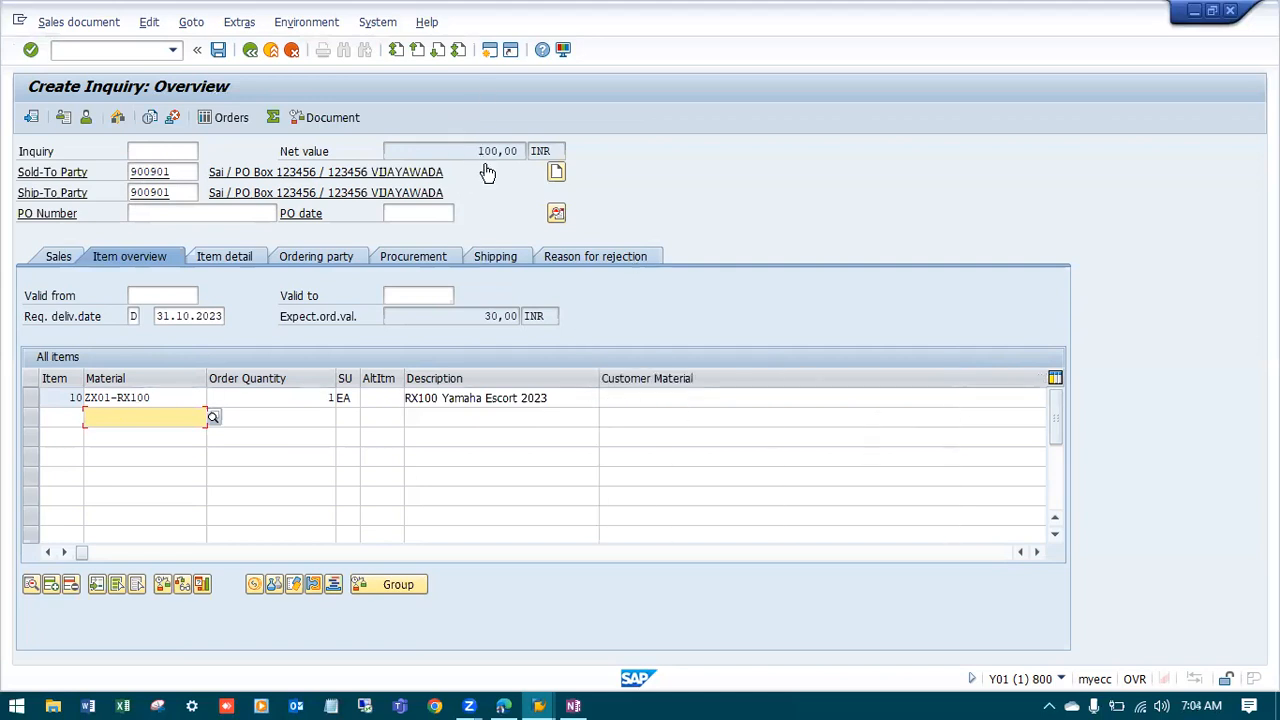
click(1036, 552)
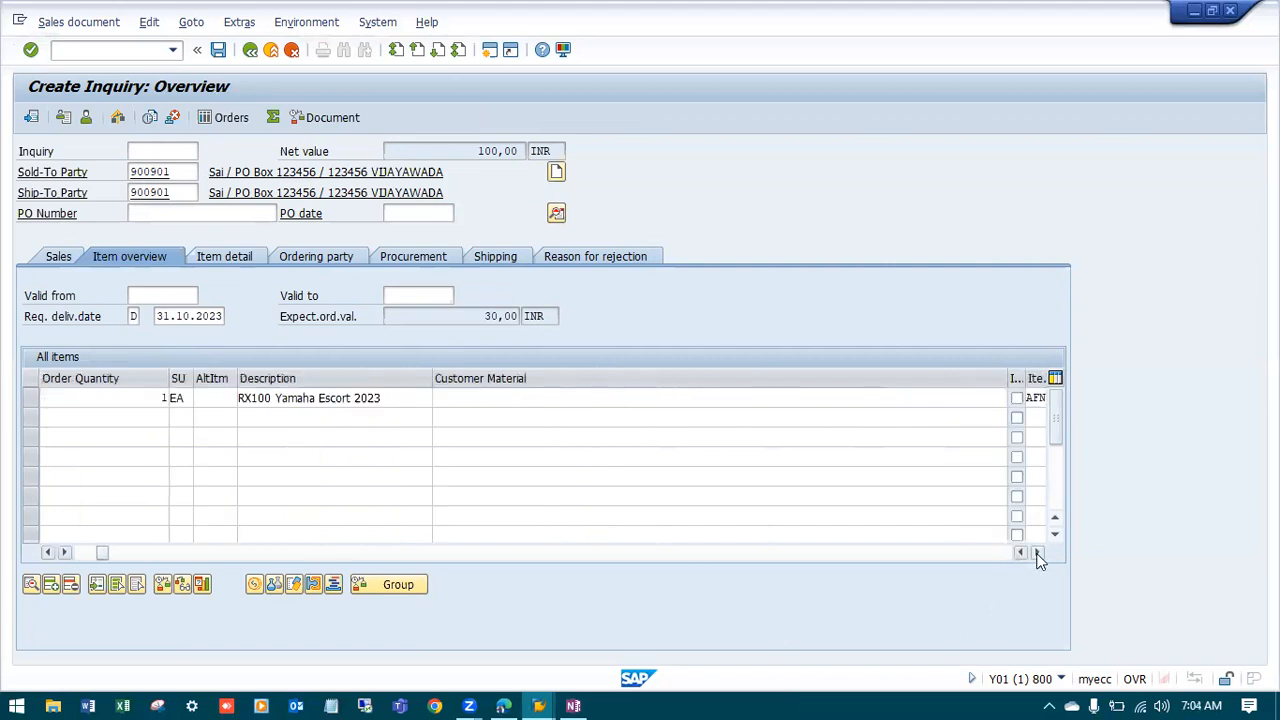
click(1036, 552)
click(1036, 552)
drag(806, 387, 352, 396)
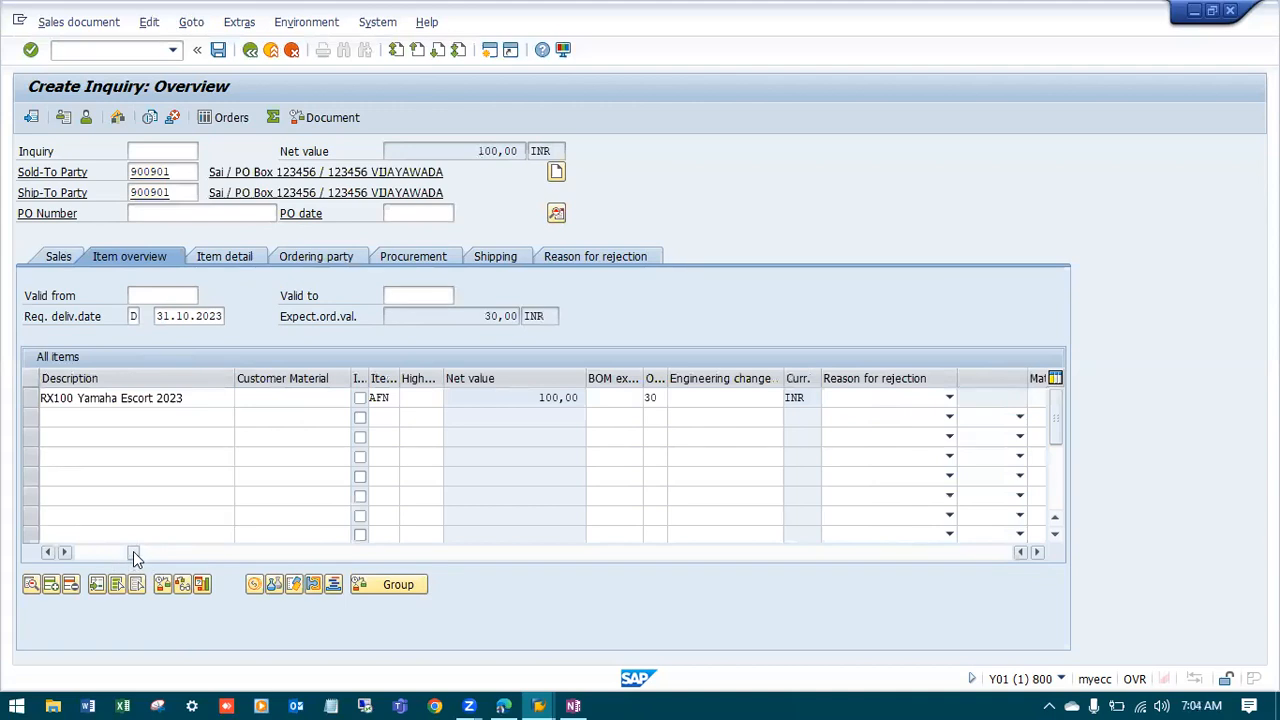
drag(133, 551, 70, 553)
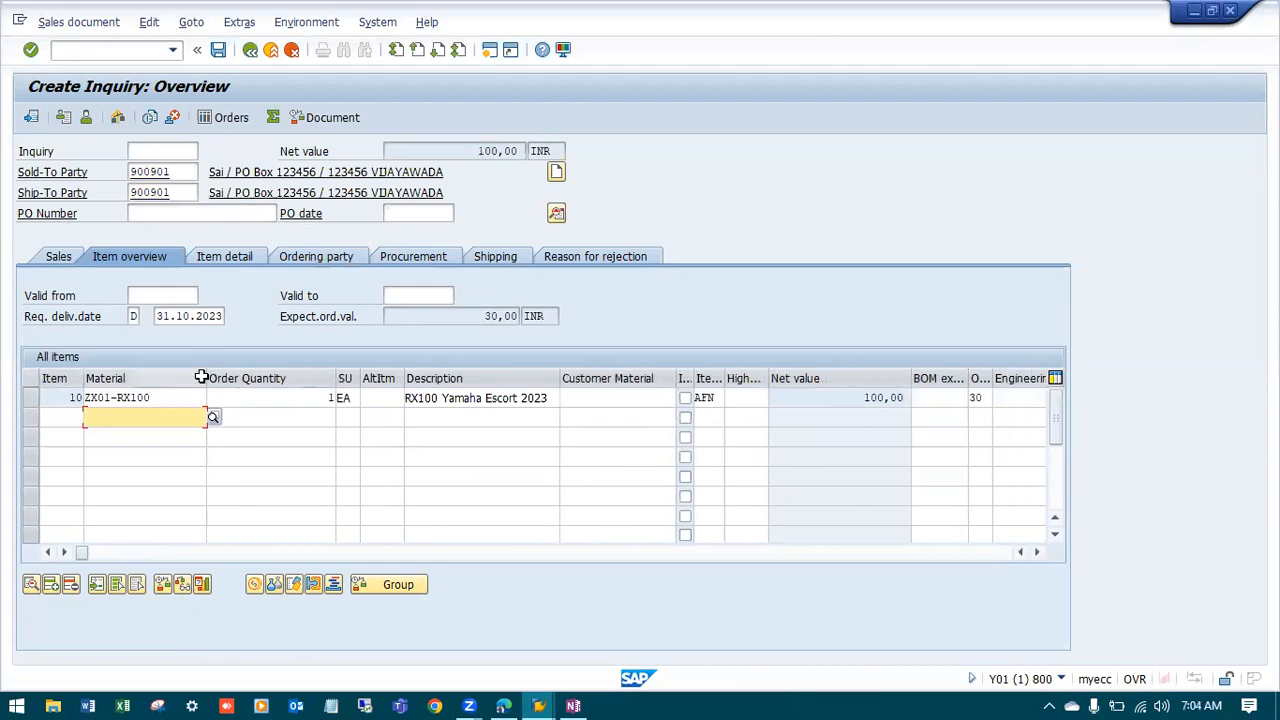
drag(198, 378, 156, 377)
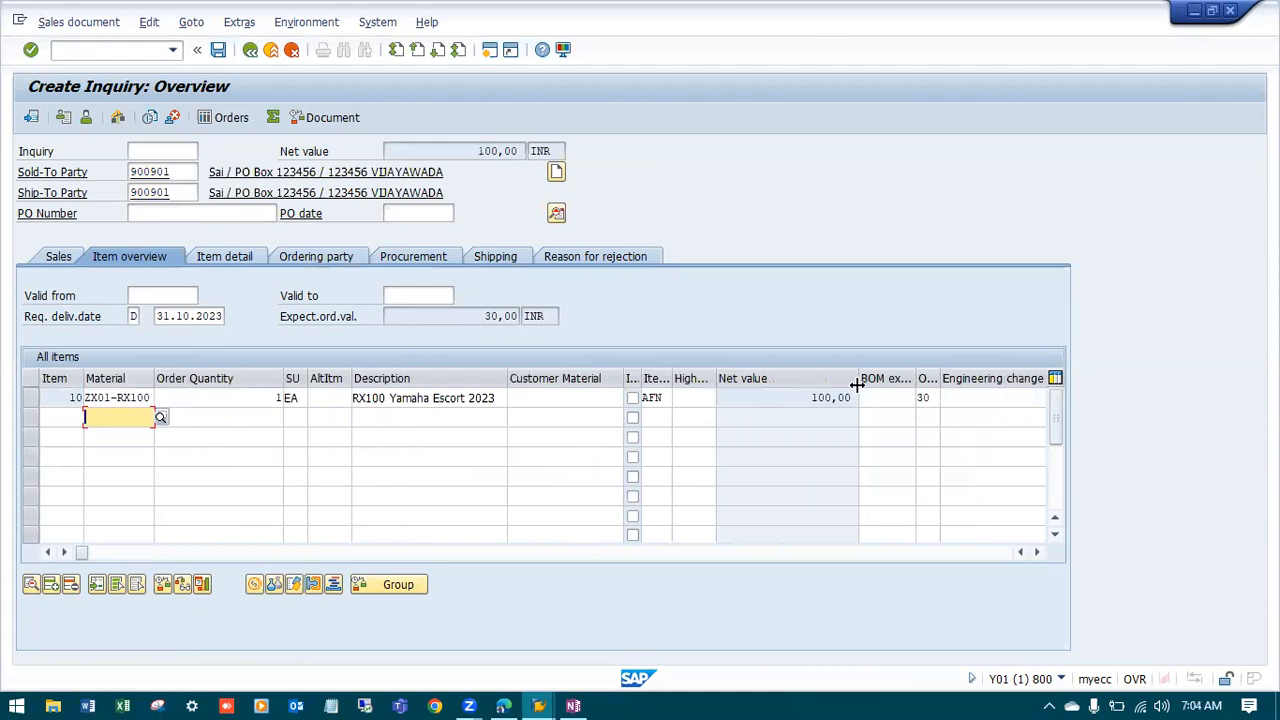
drag(857, 385, 781, 385)
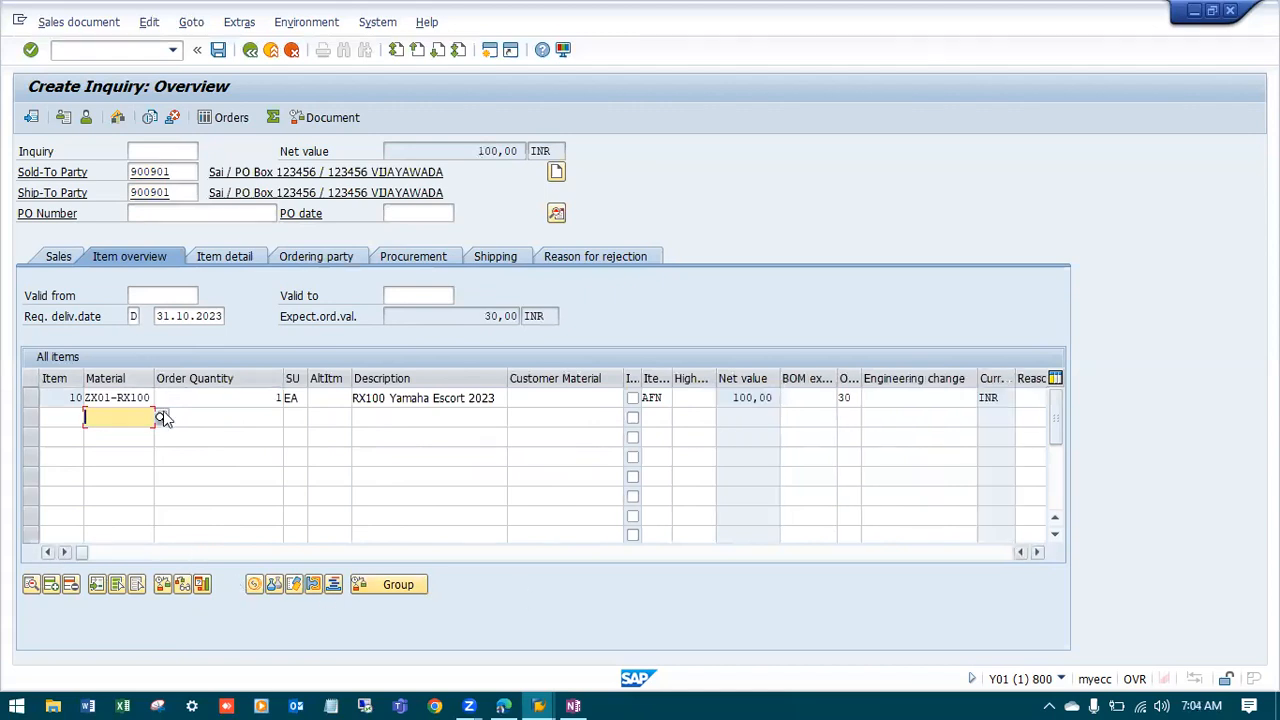
Enter "Order to Cash Process" as the inquiry's PO number
click(180, 213)
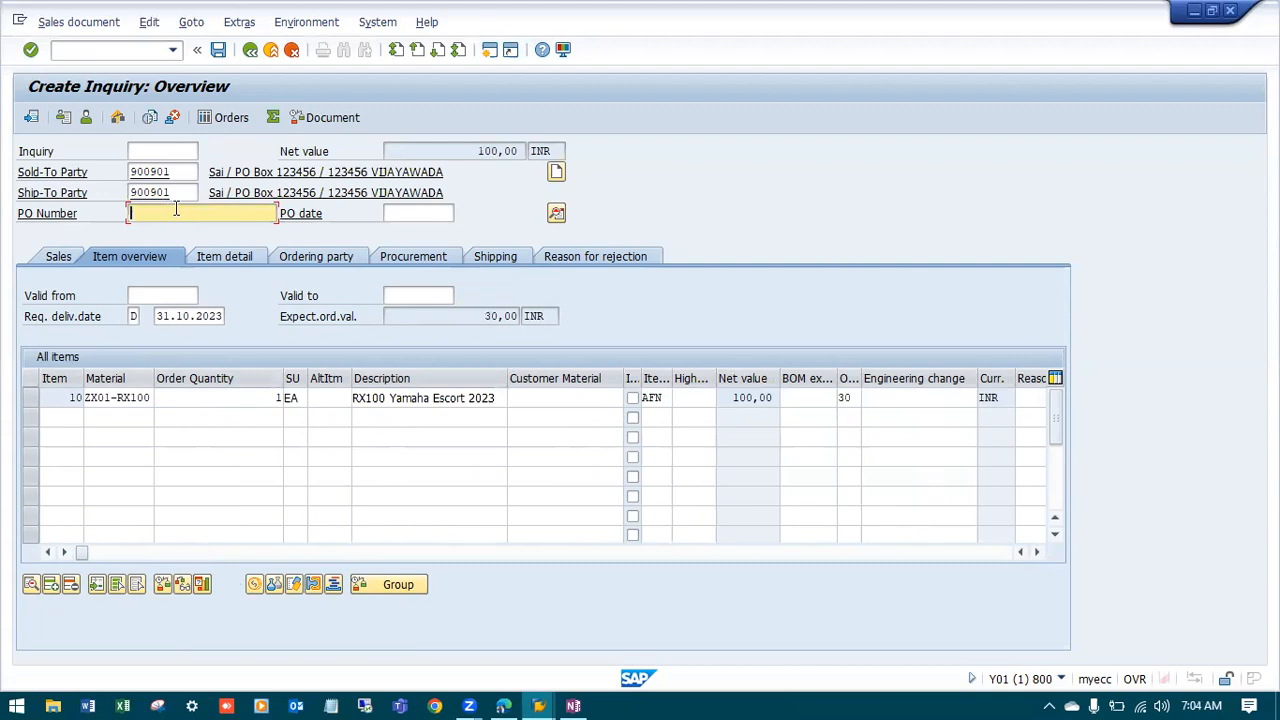
text(Order )
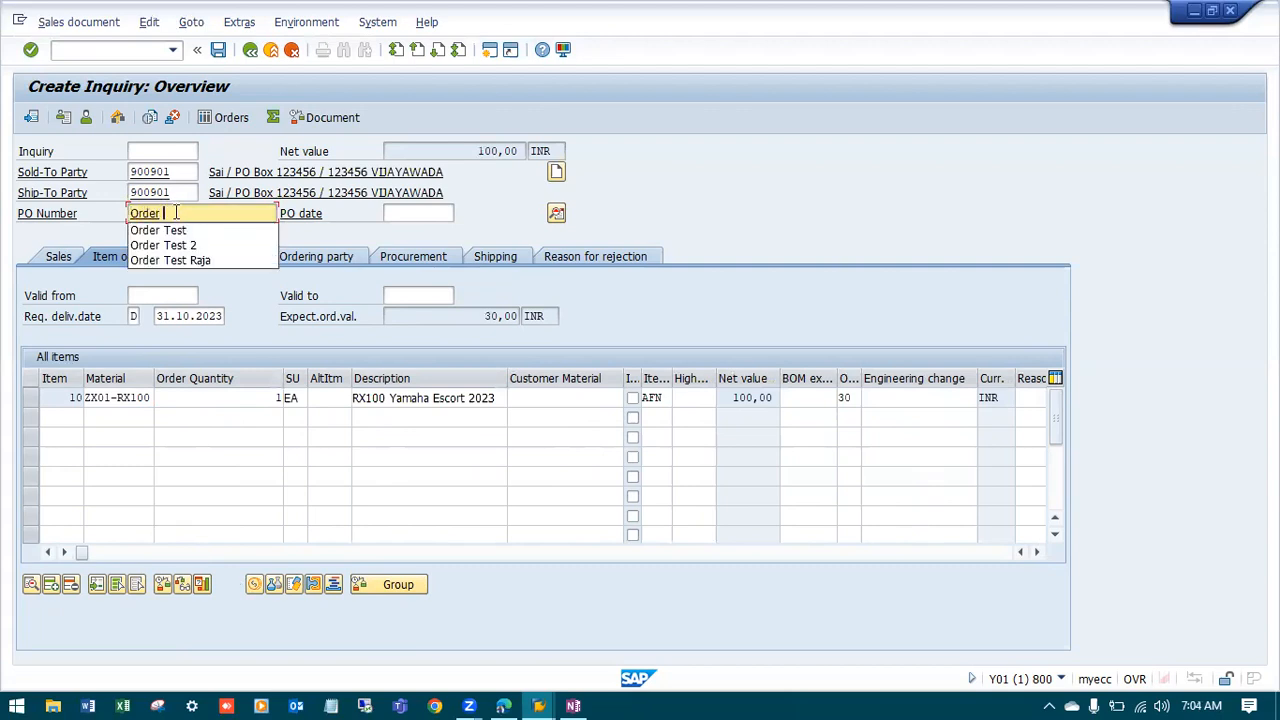
text(to Cash)
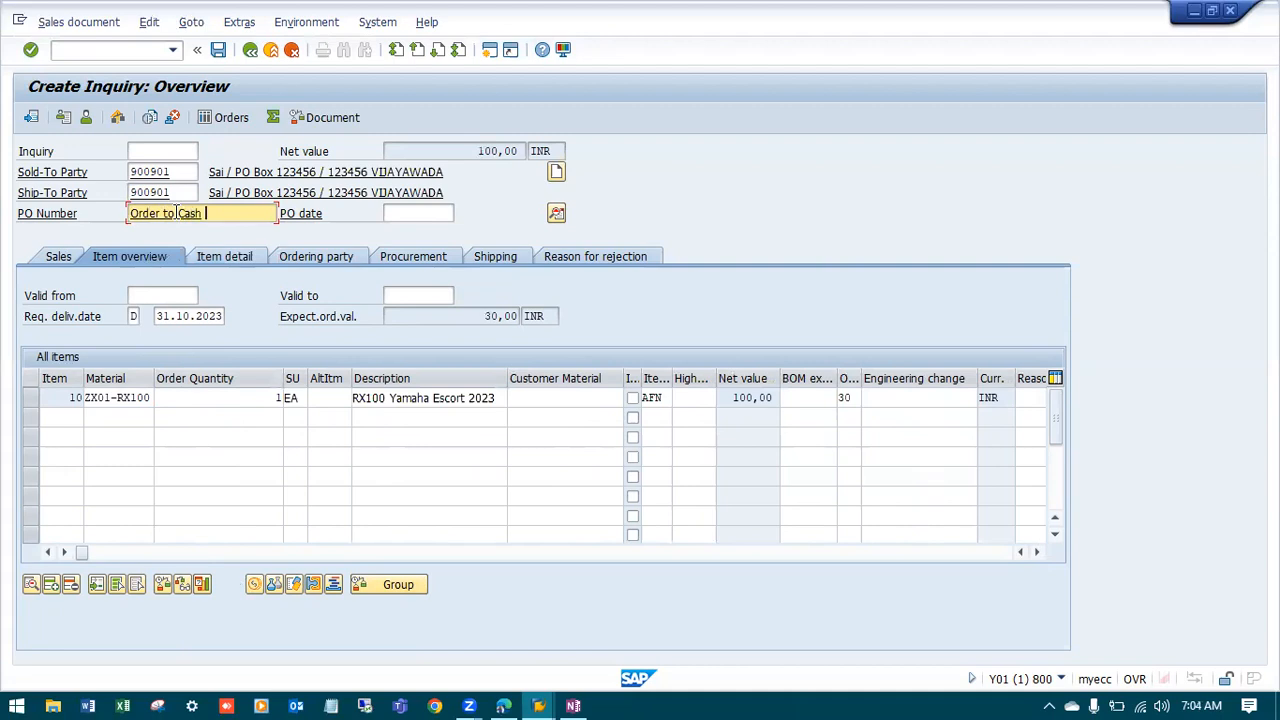
text( Process)
key(Home)
Set the PO date to 01.11.2023 from the calendar, accept the date warning and save the inquiry
click(400, 210)
click(401, 211)
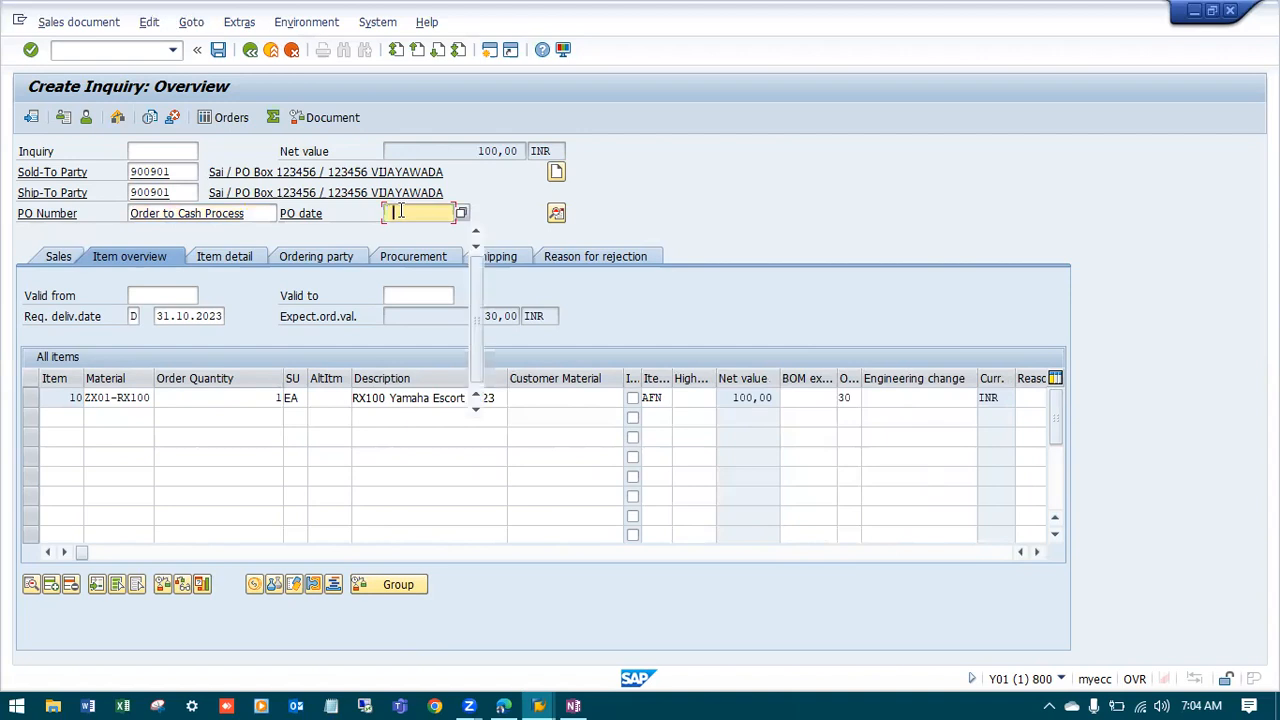
click(462, 212)
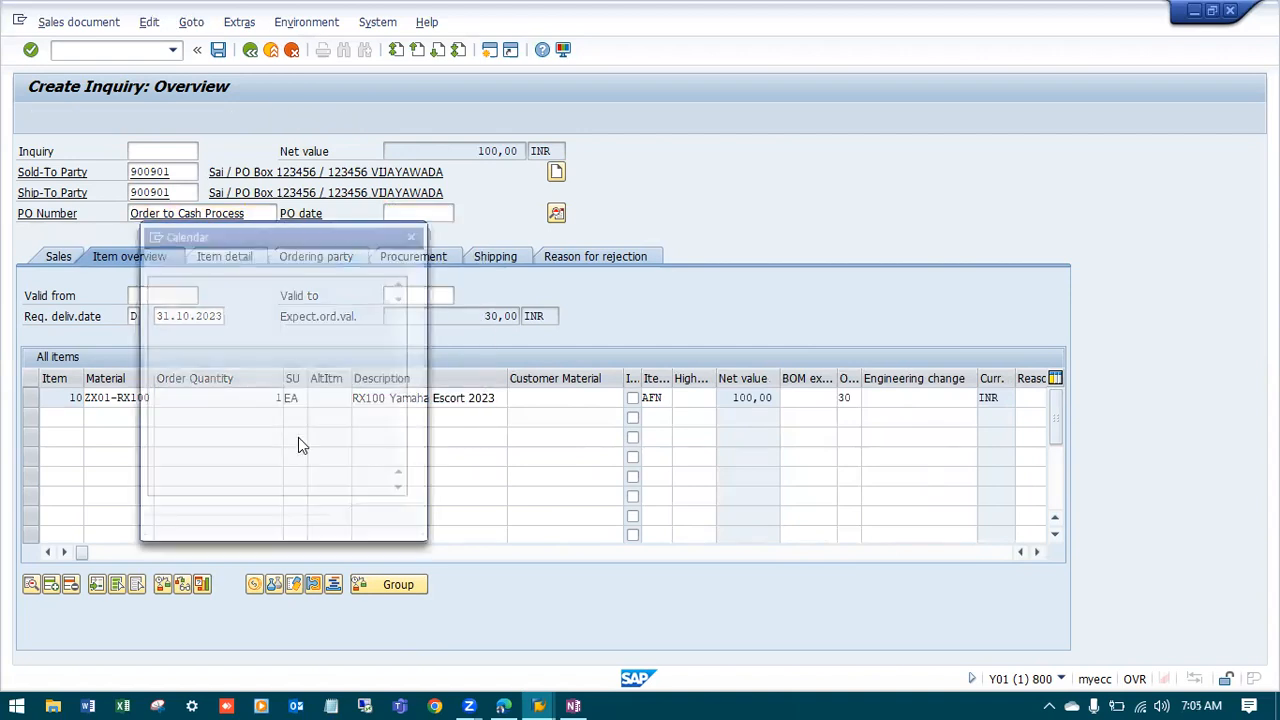
double_click(268, 392)
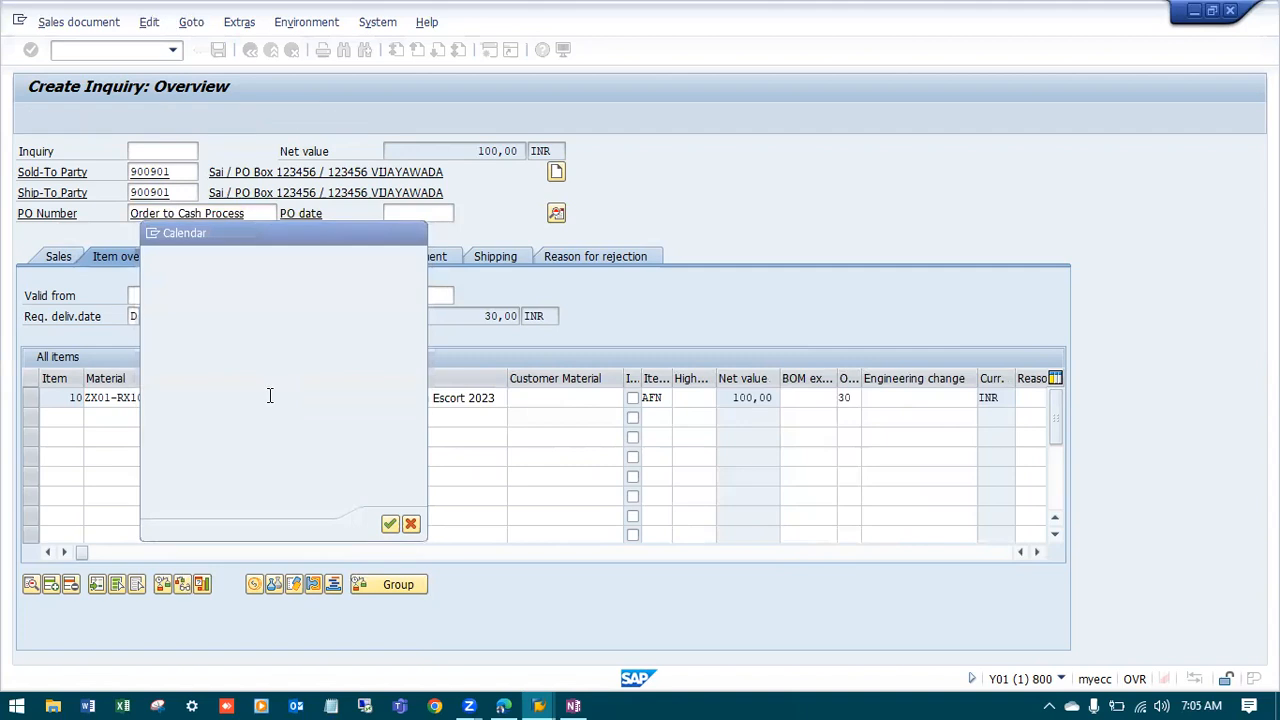
key(Return)
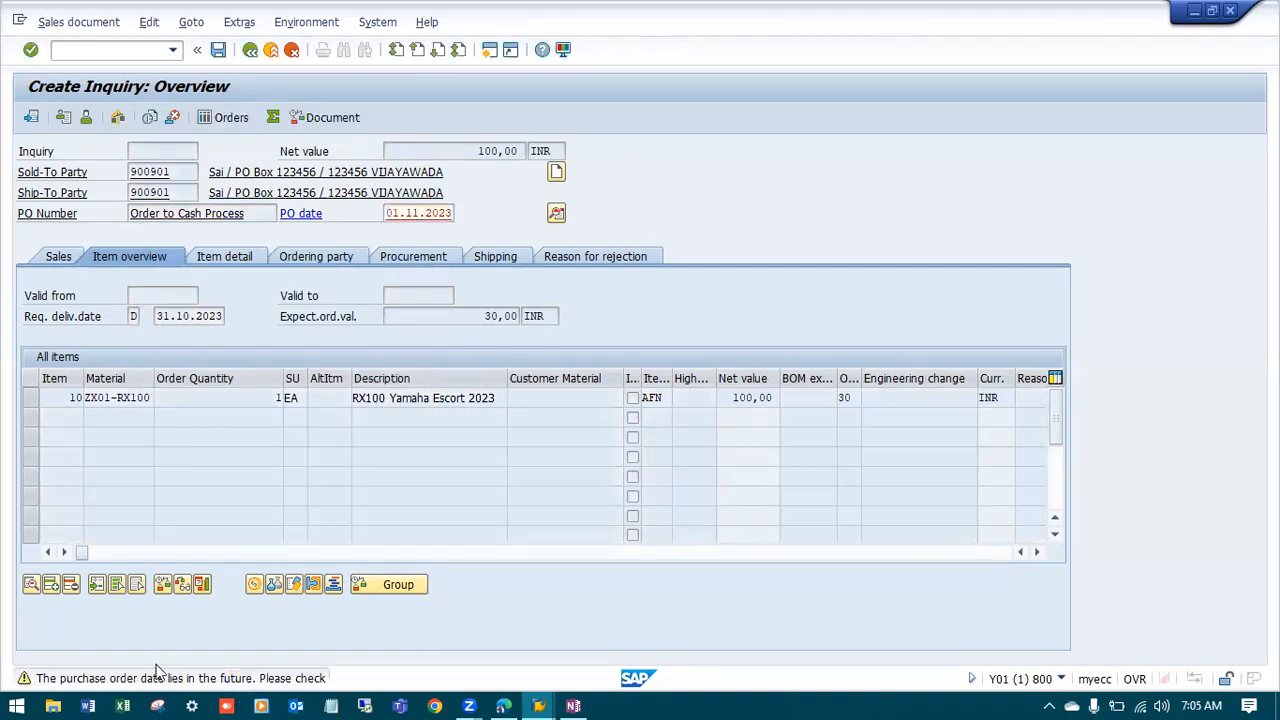
key(Return)
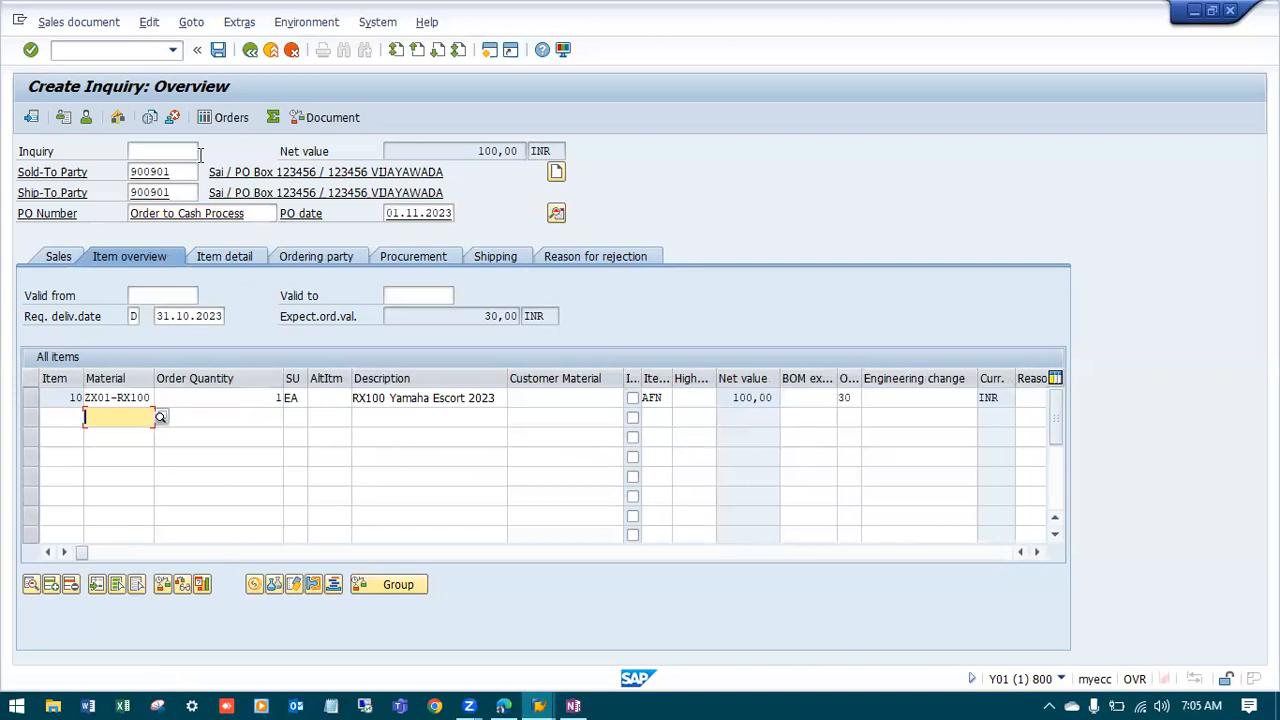
click(218, 49)
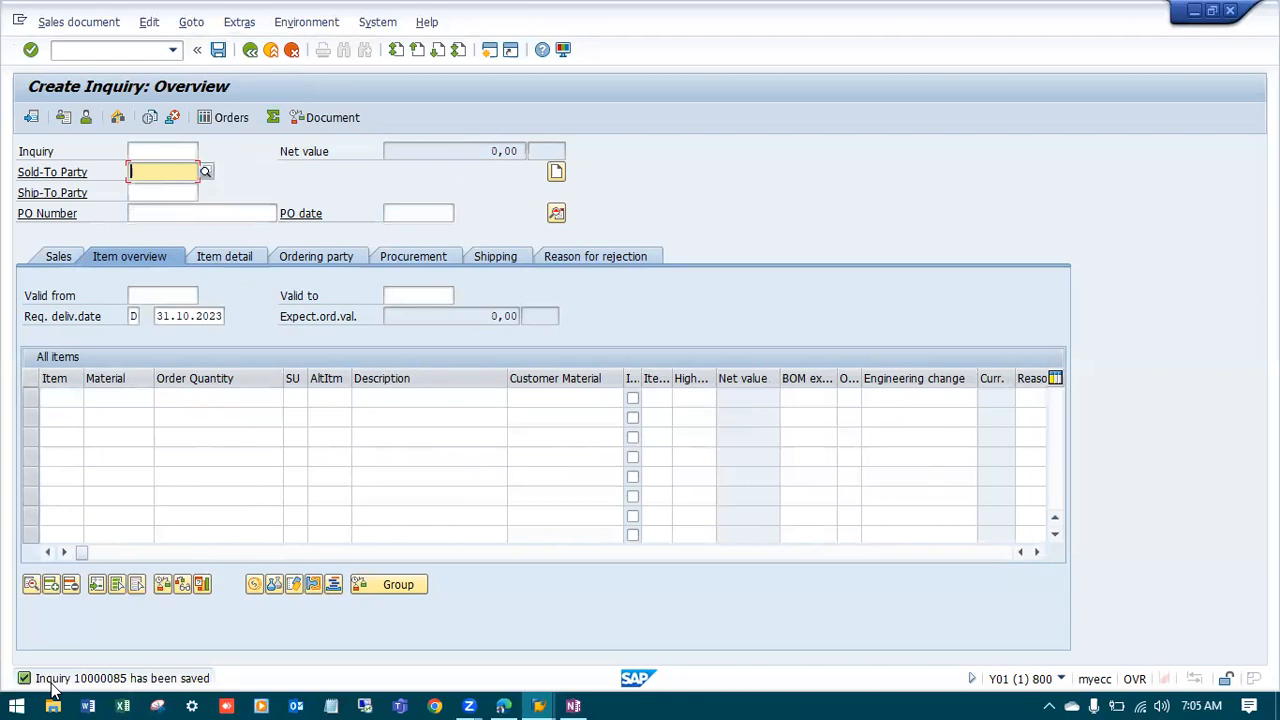
Open the details of the save message, highlight the inquiry's document number and close the message
click(124, 684)
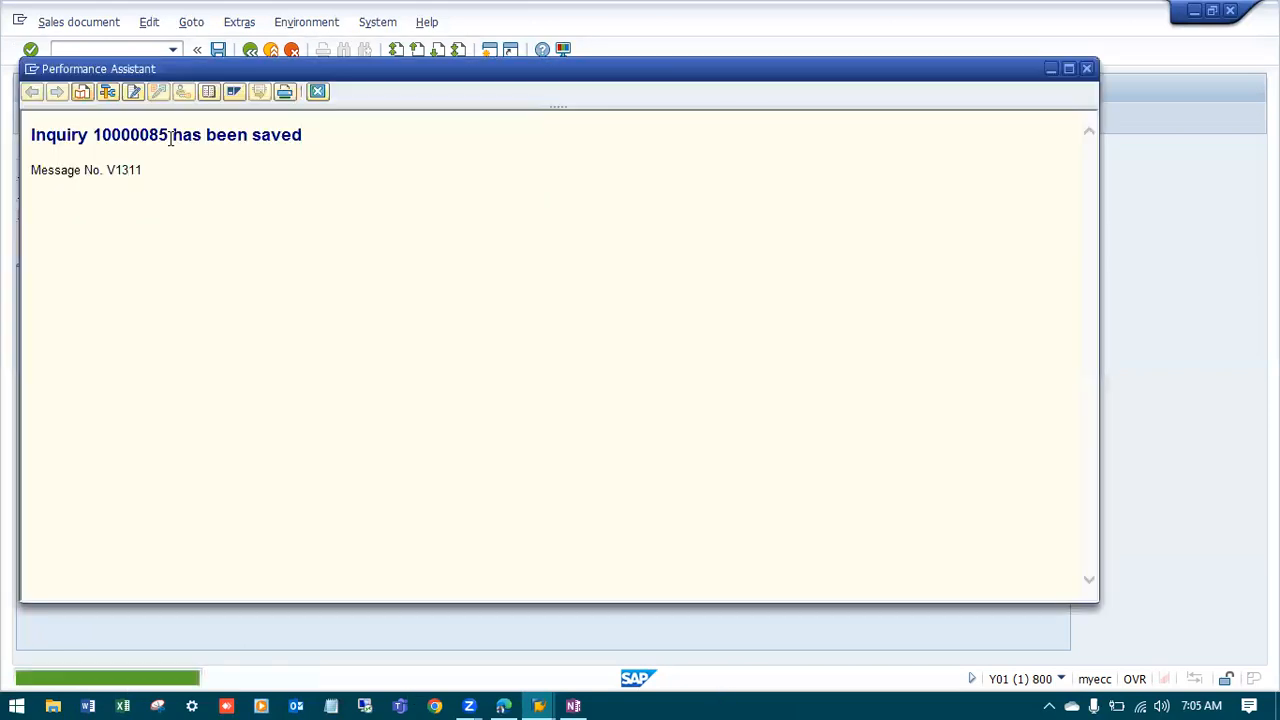
drag(168, 136, 97, 145)
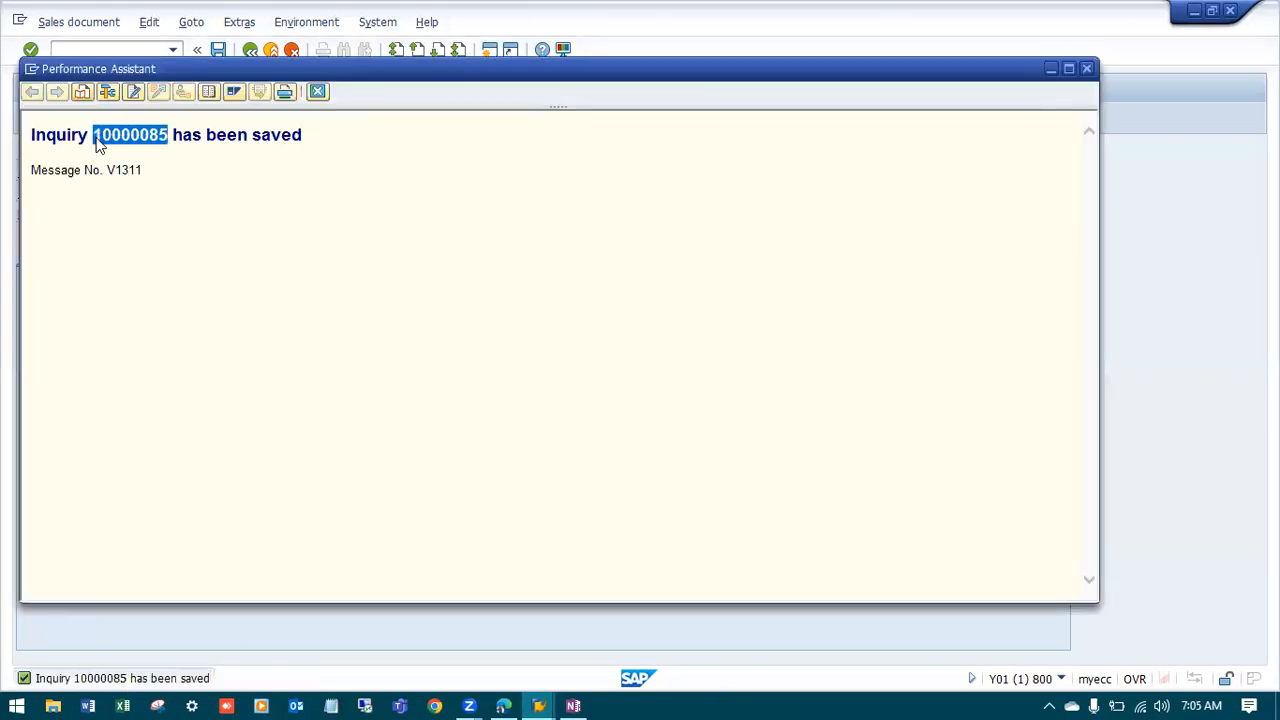
click(317, 92)
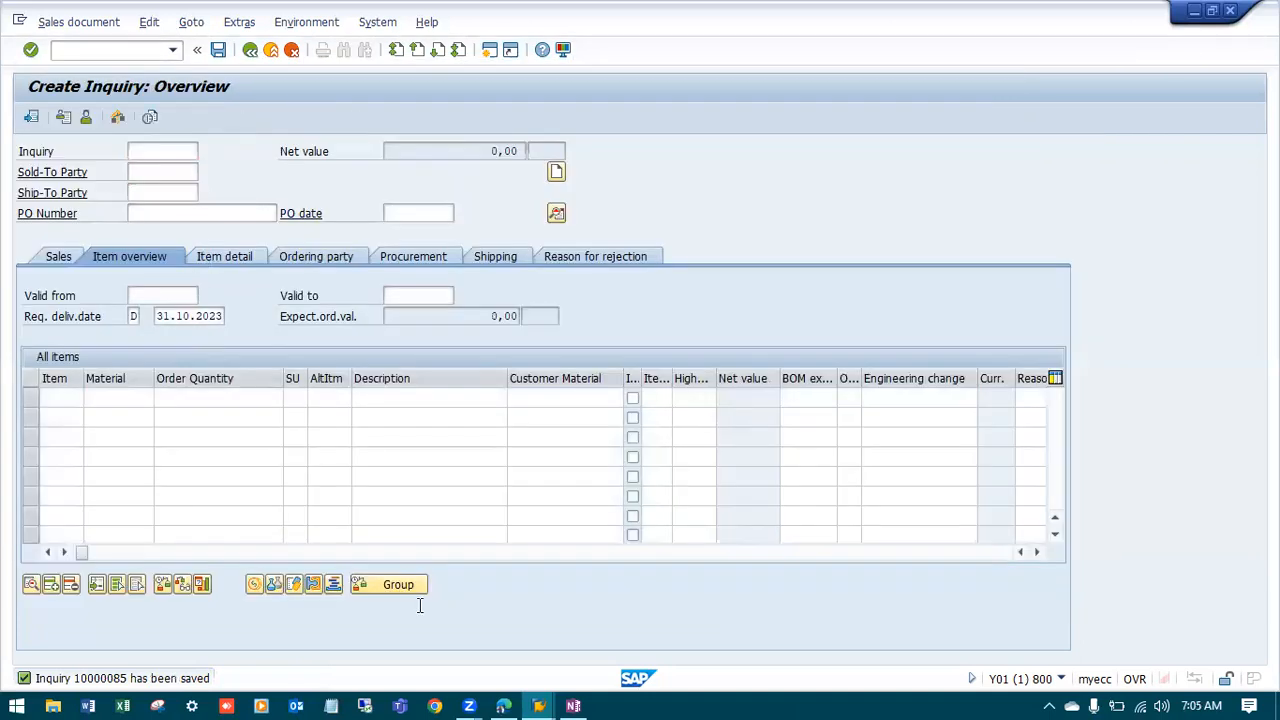
Check the Inquiry row of the process table in OneNote and return to the Create Inquiry window in SAP
click(573, 704)
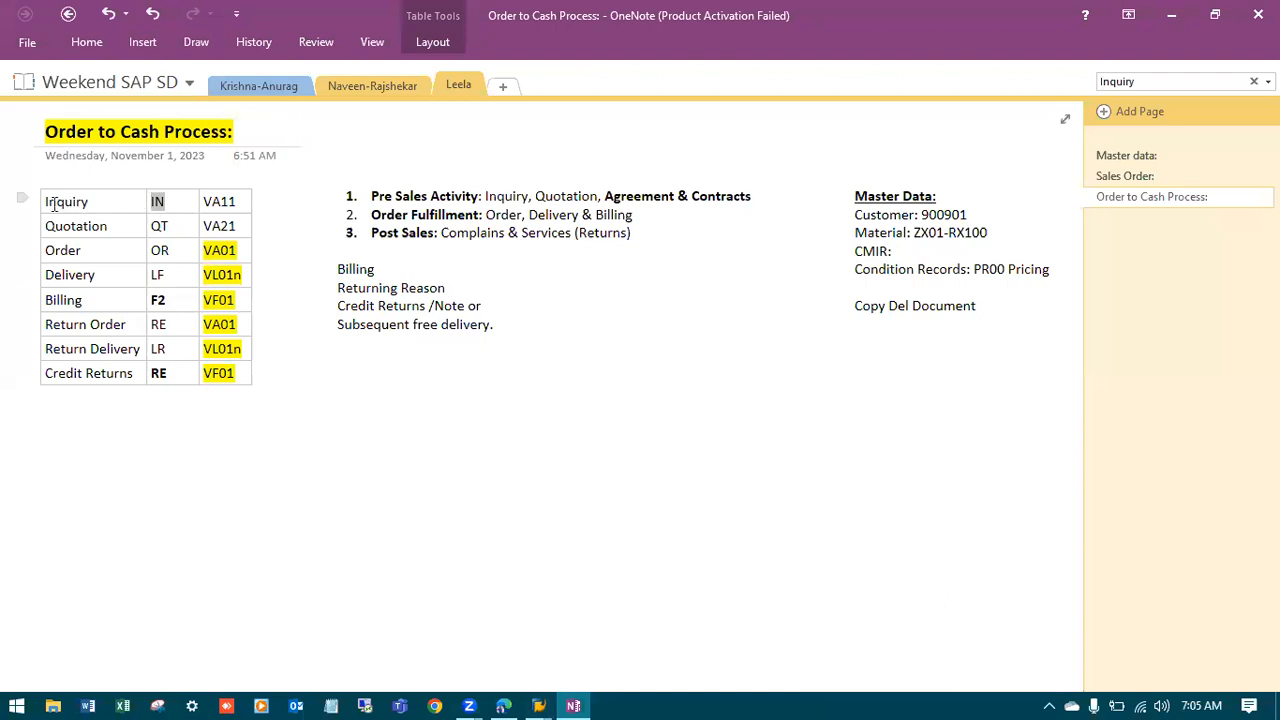
click(103, 202)
mouse_move(538, 706)
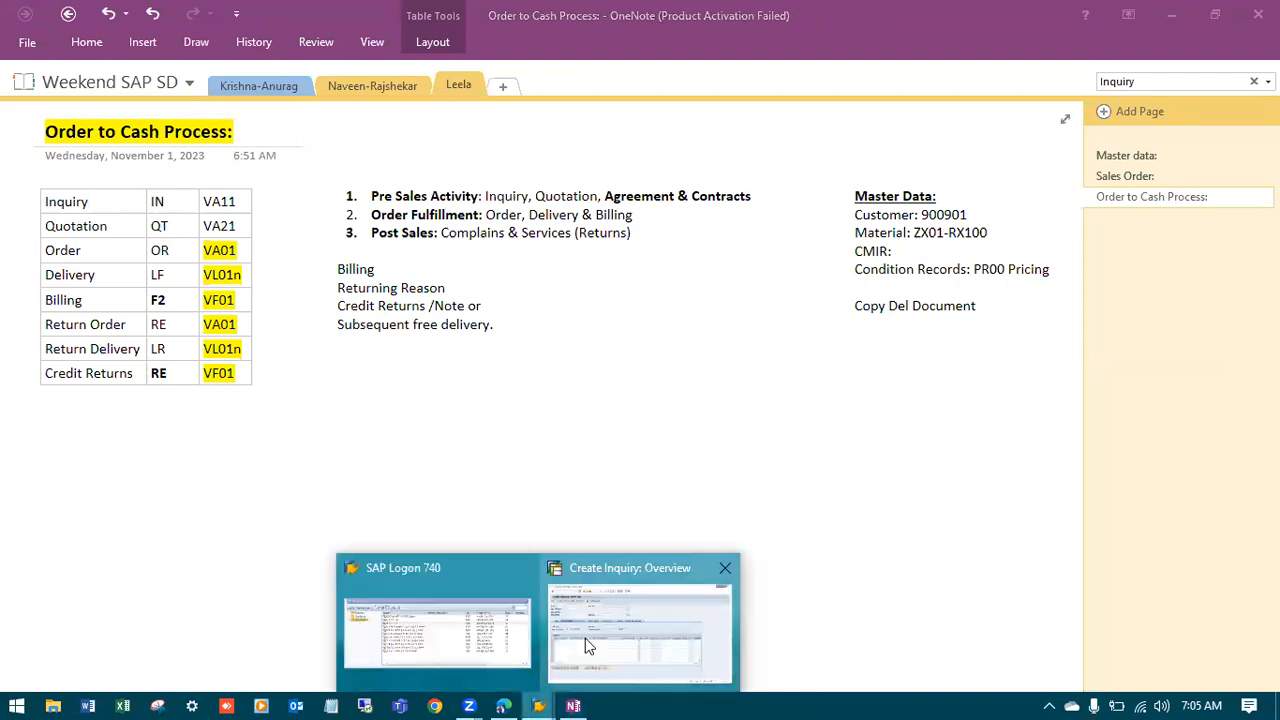
click(585, 638)
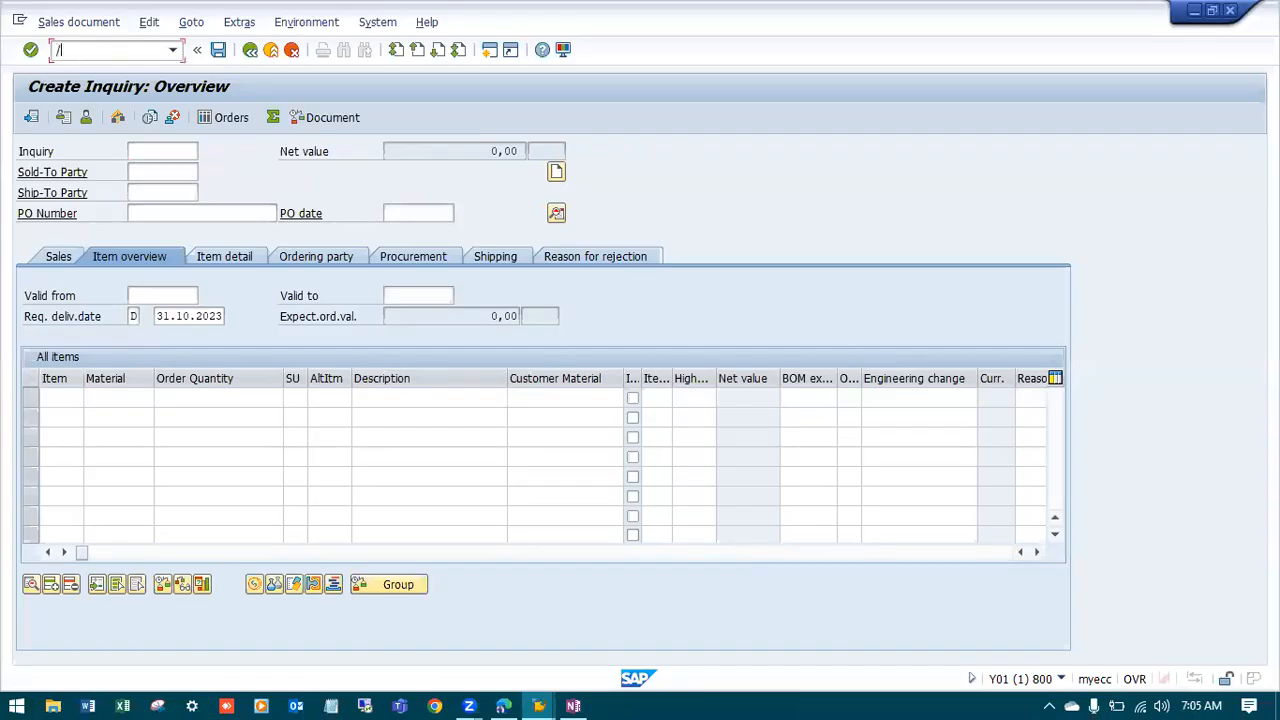
Open the quotation transaction with the command /nVA21 and return to the SAP Easy Access menu with /n
click(86, 50)
text(/nVA21)
key(Return)
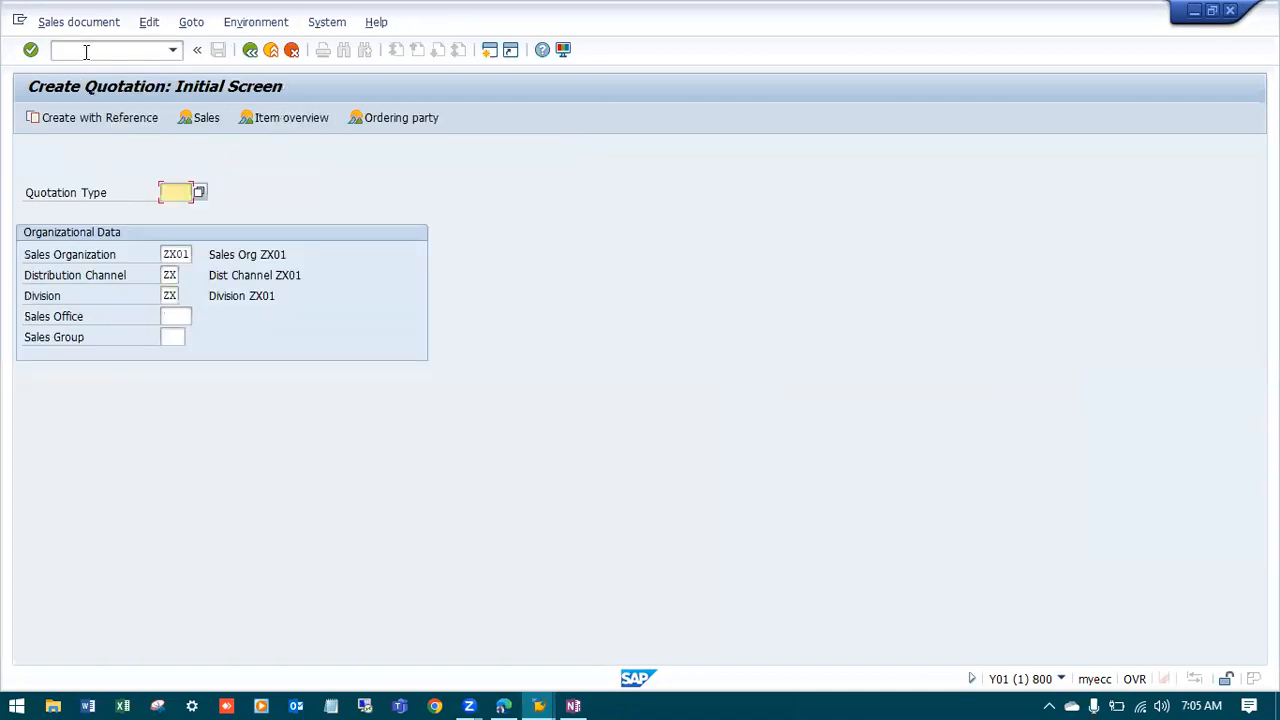
click(86, 50)
text(/n)
key(Return)
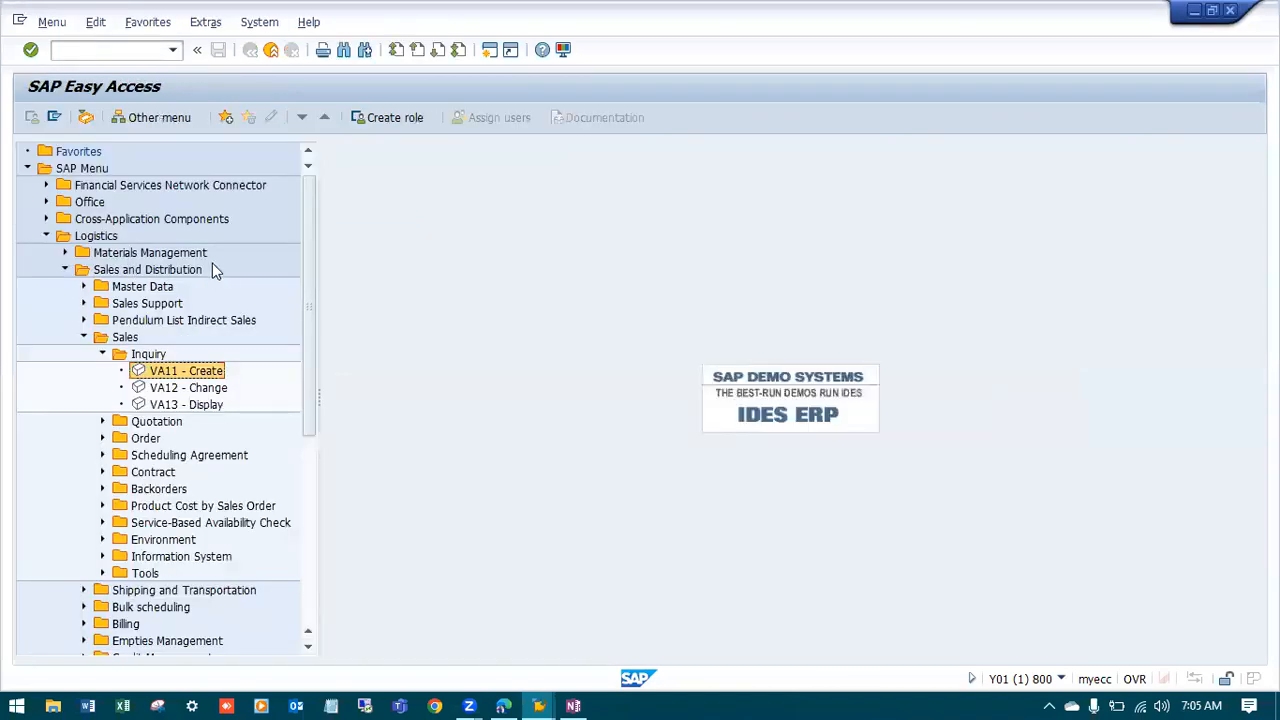
Open VA21 - Create from the Quotation folder under Sales and enter QT as the quotation type
click(102, 355)
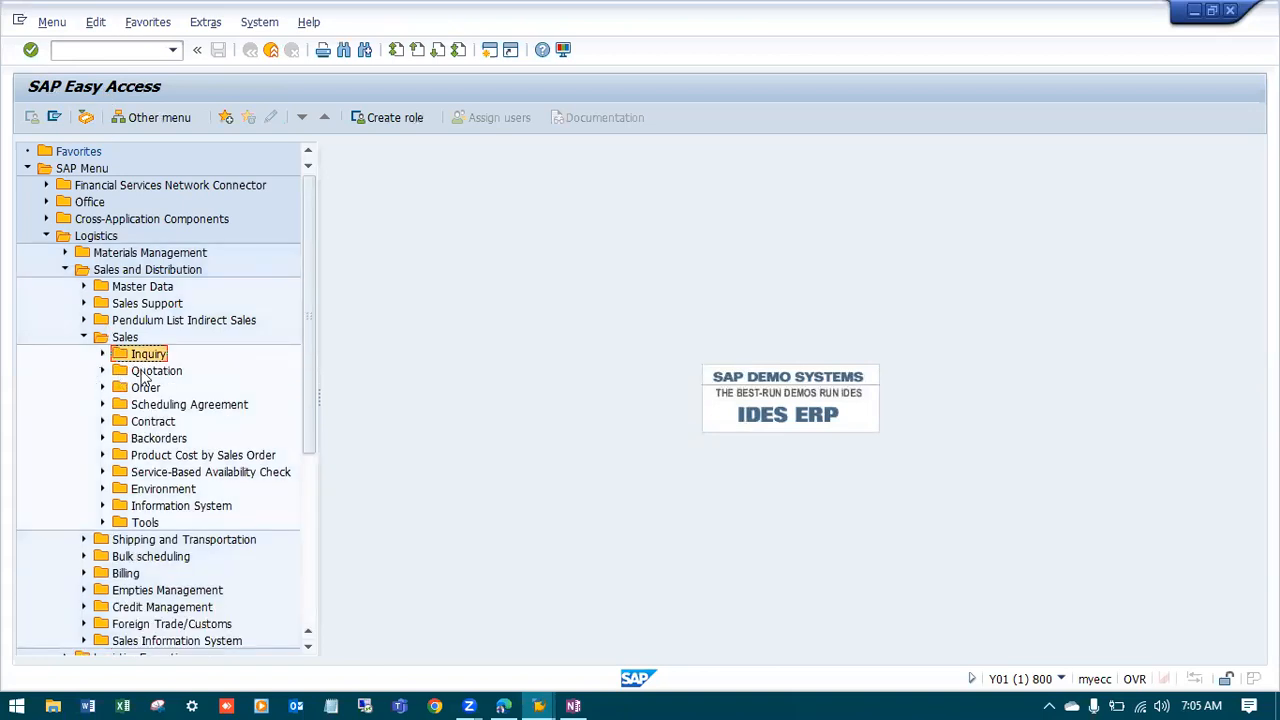
click(103, 372)
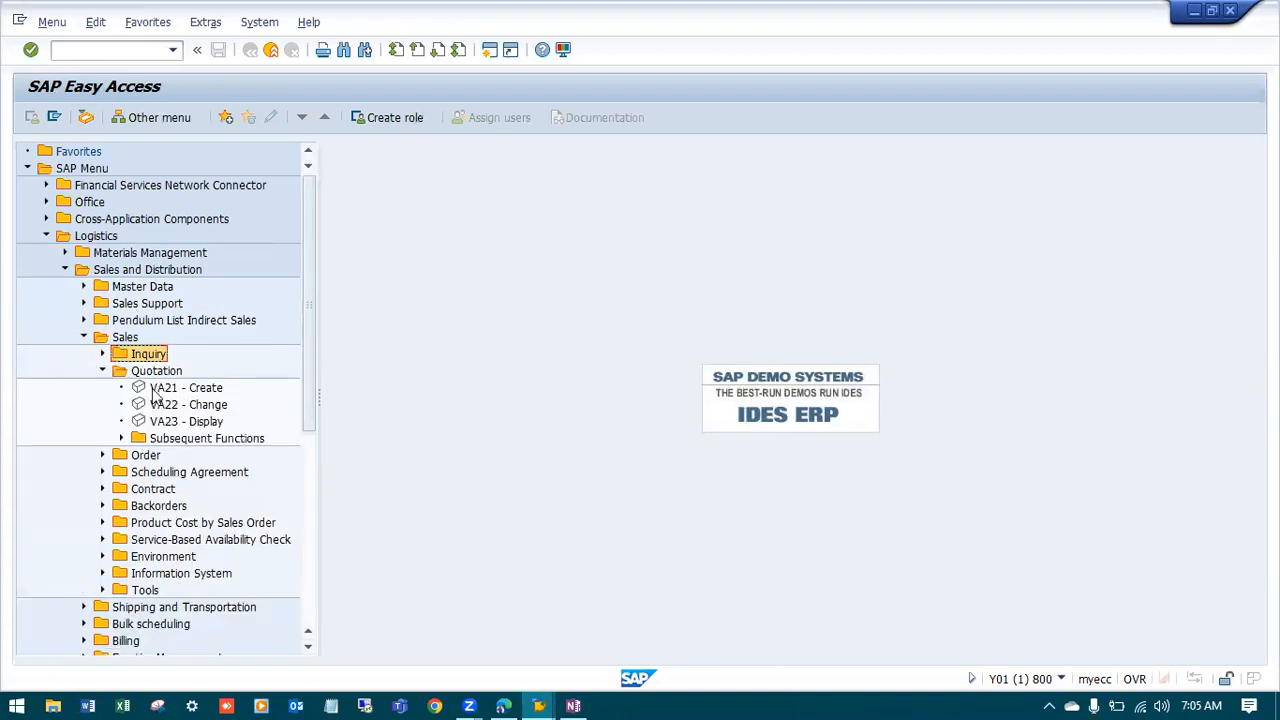
double_click(208, 390)
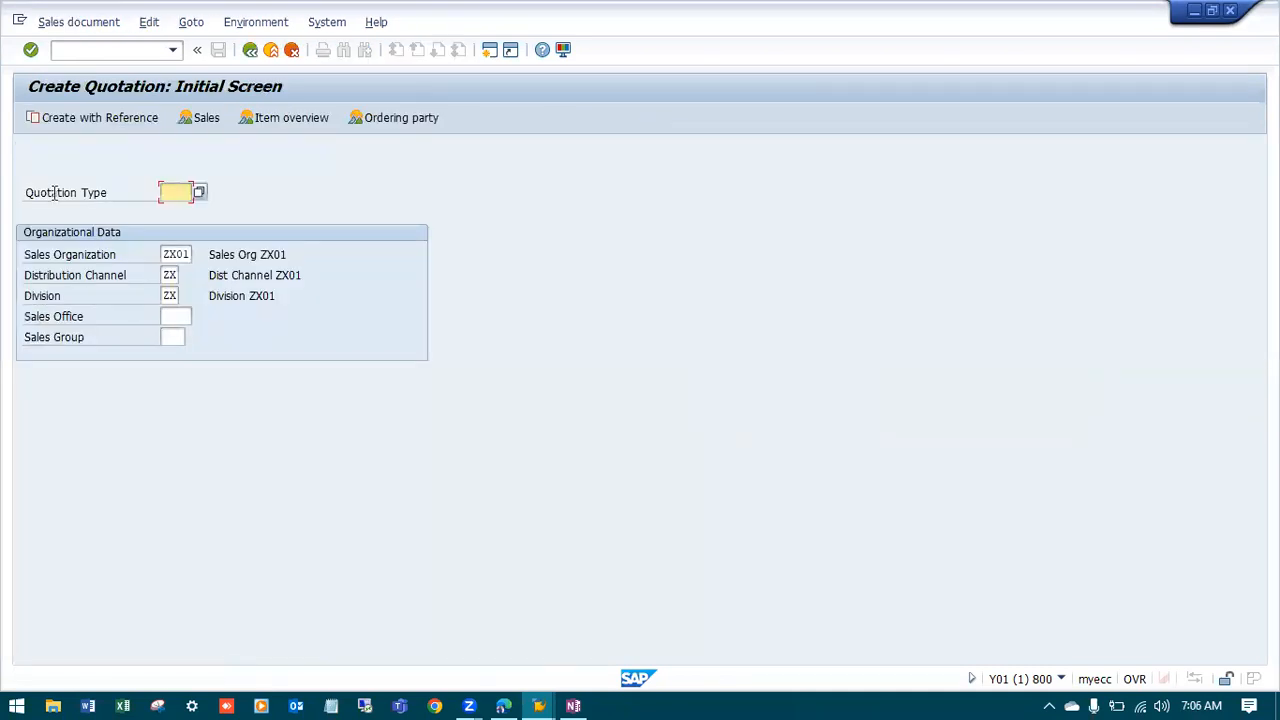
text(QT)
click(342, 194)
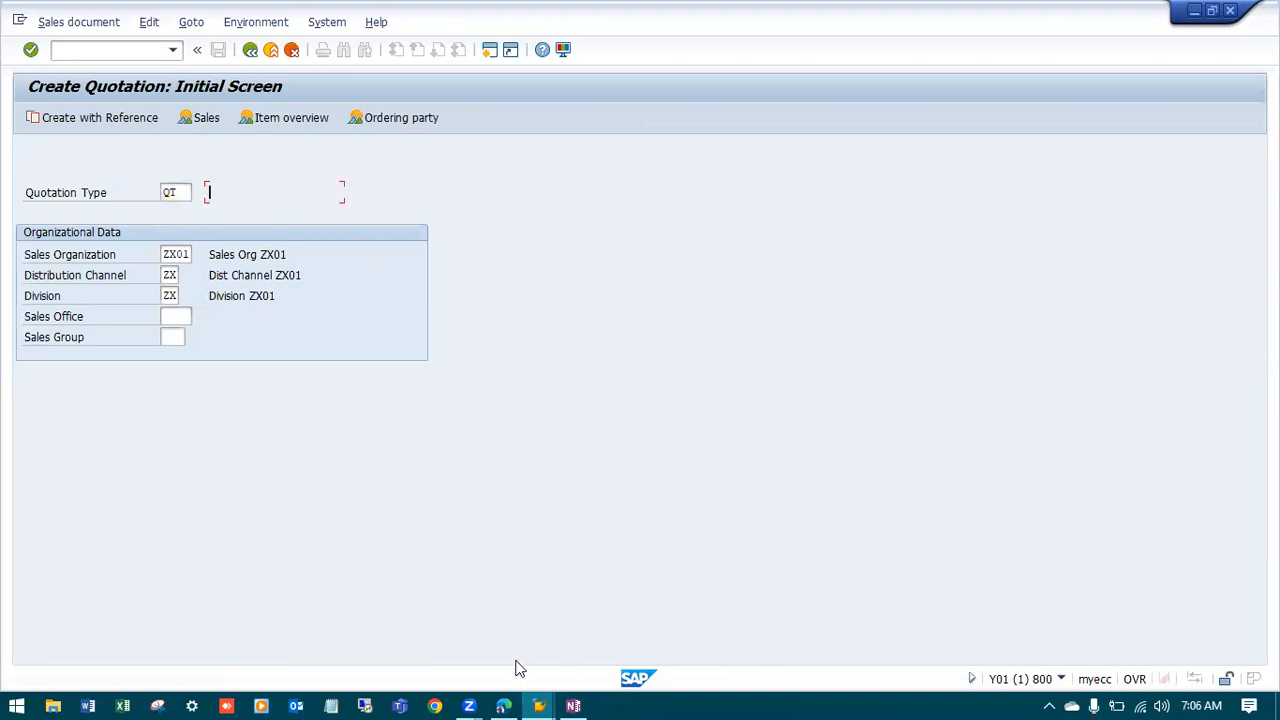
Check the Quotation row in OneNote, look over the empty quotation overview in SAP and go back to its initial screen
key(alt+Tab)
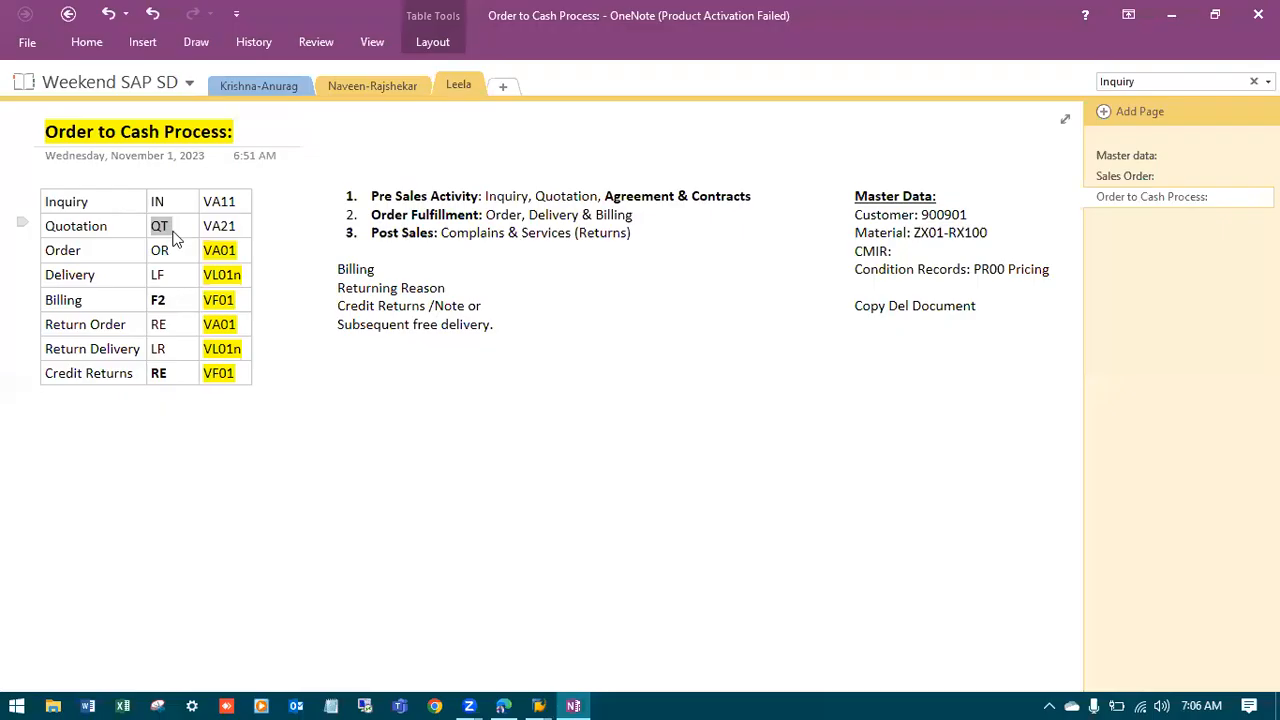
click(1180, 9)
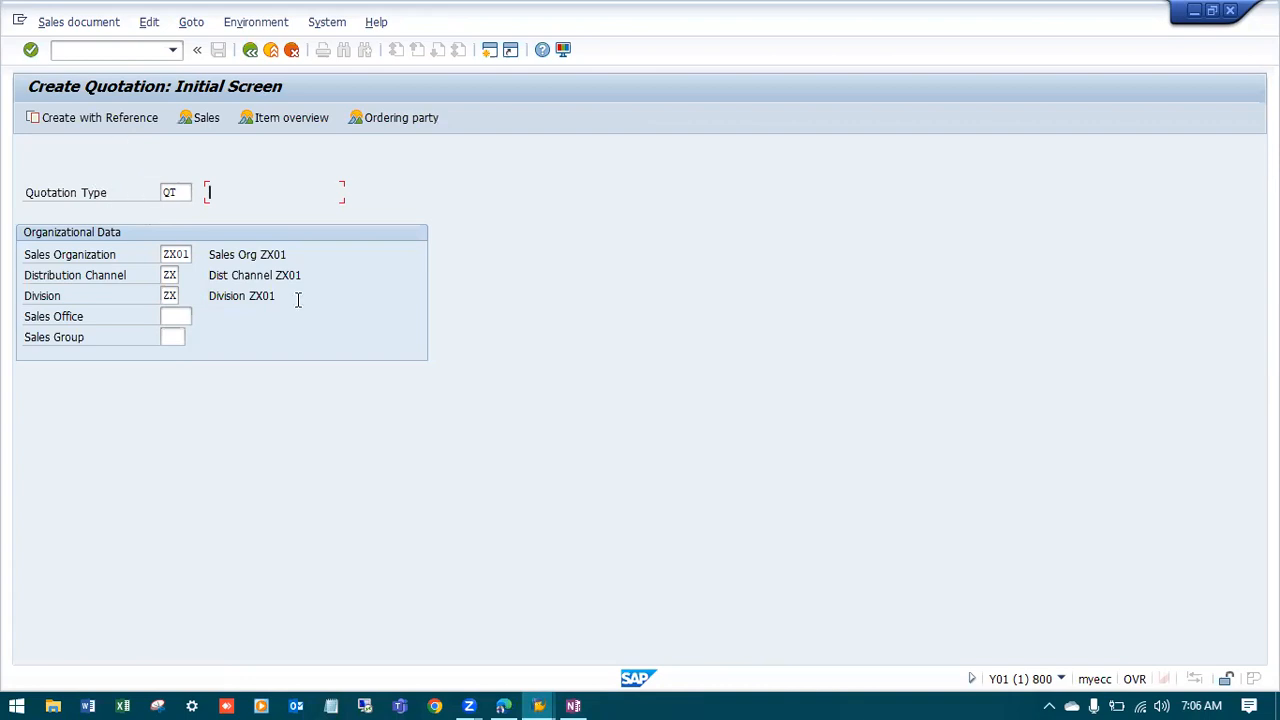
key(Return)
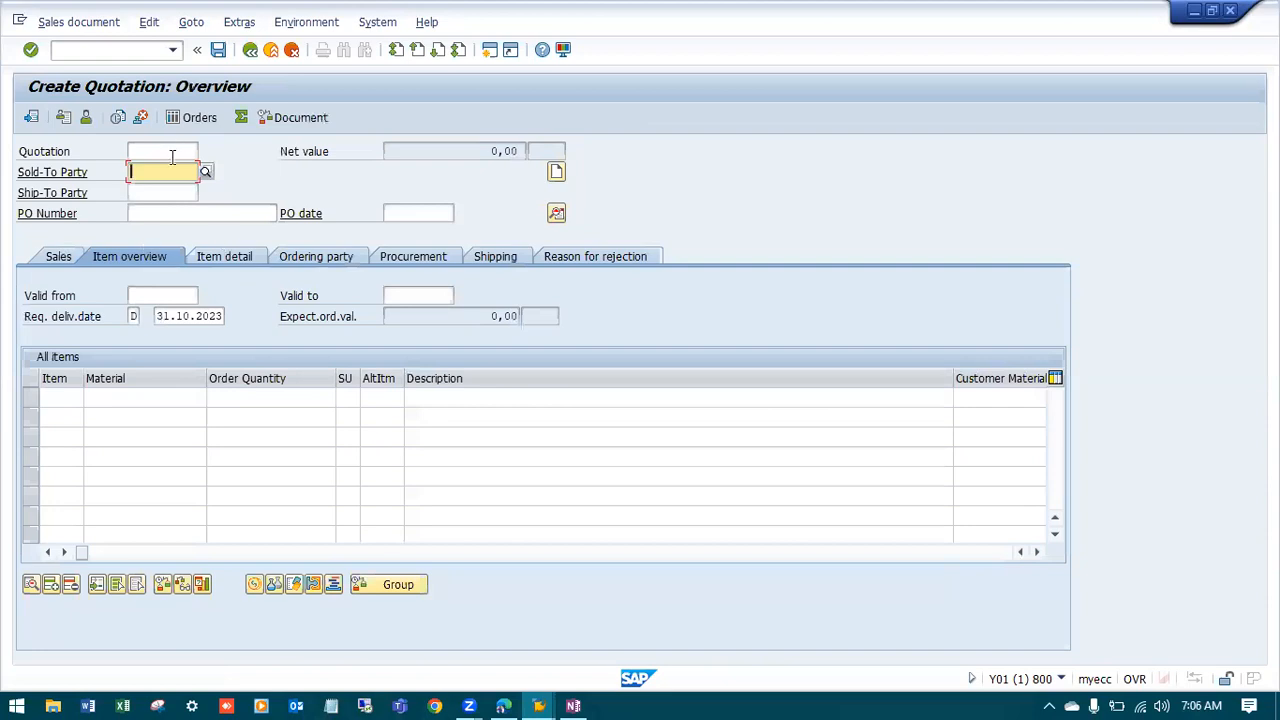
click(123, 398)
click(299, 402)
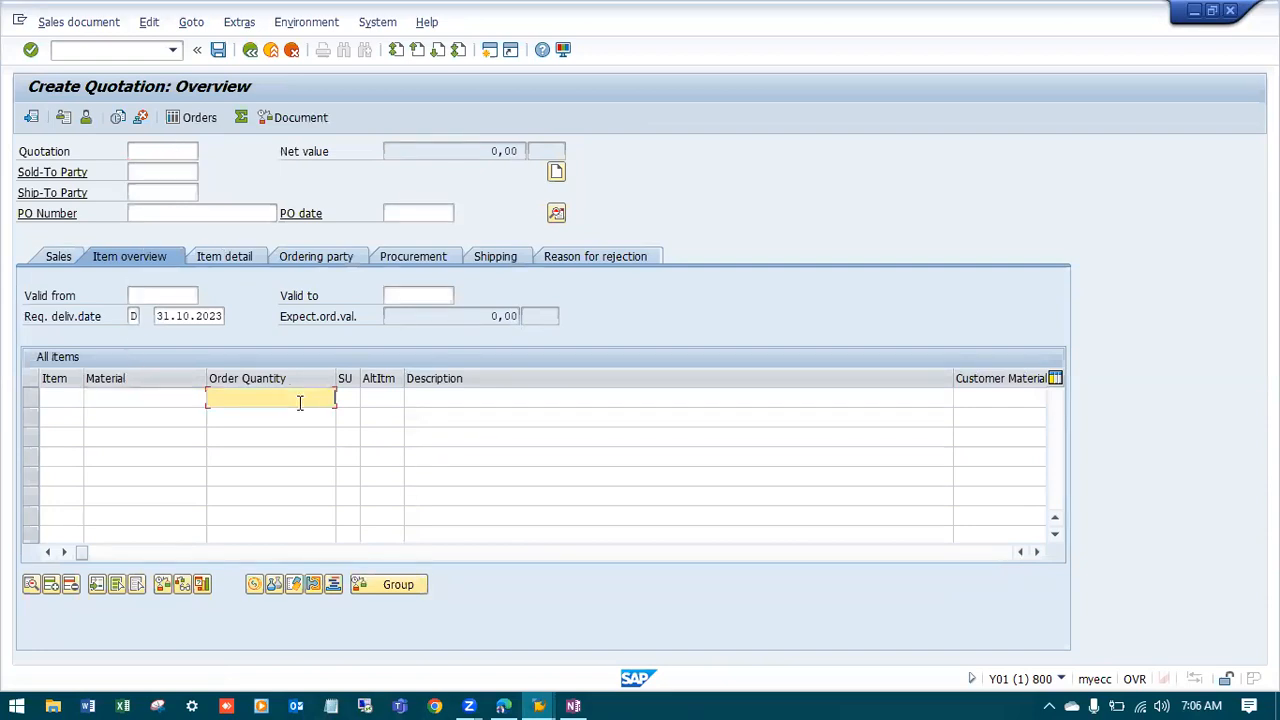
click(250, 49)
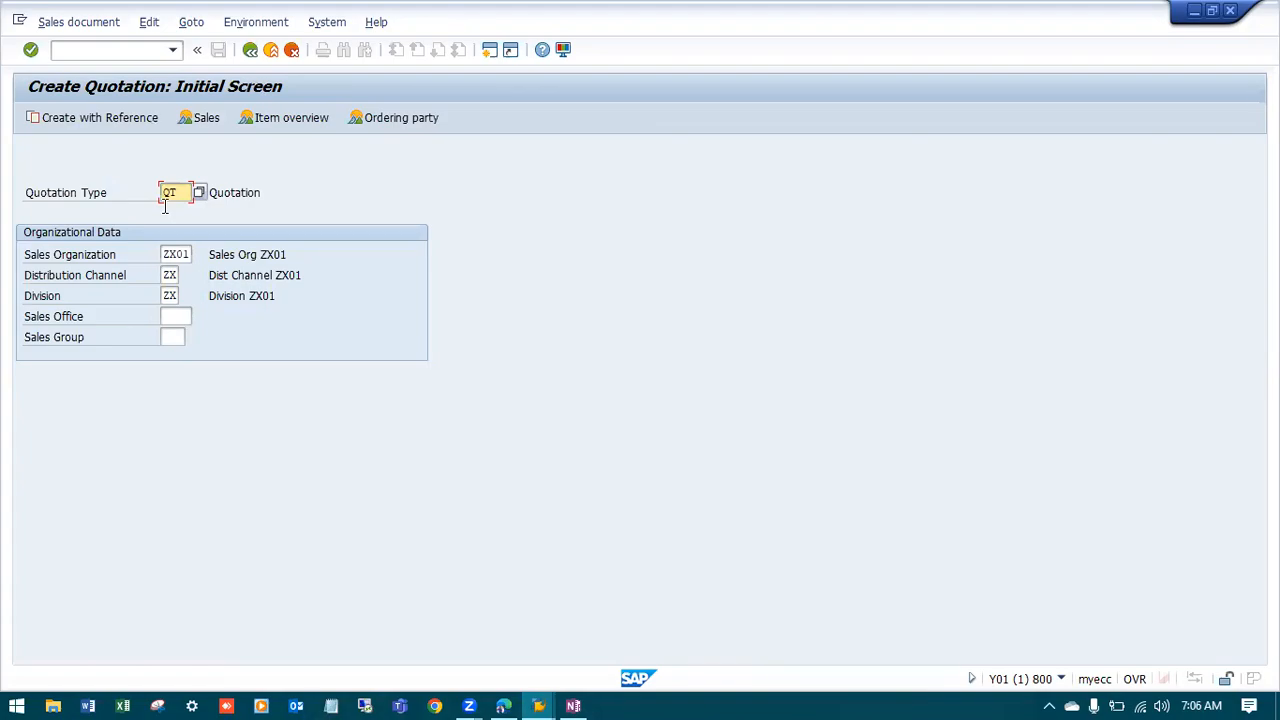
Review the Inquiry and Quotation rows of the OneNote process table and return to the quotation's initial screen in SAP
key(alt+Tab)
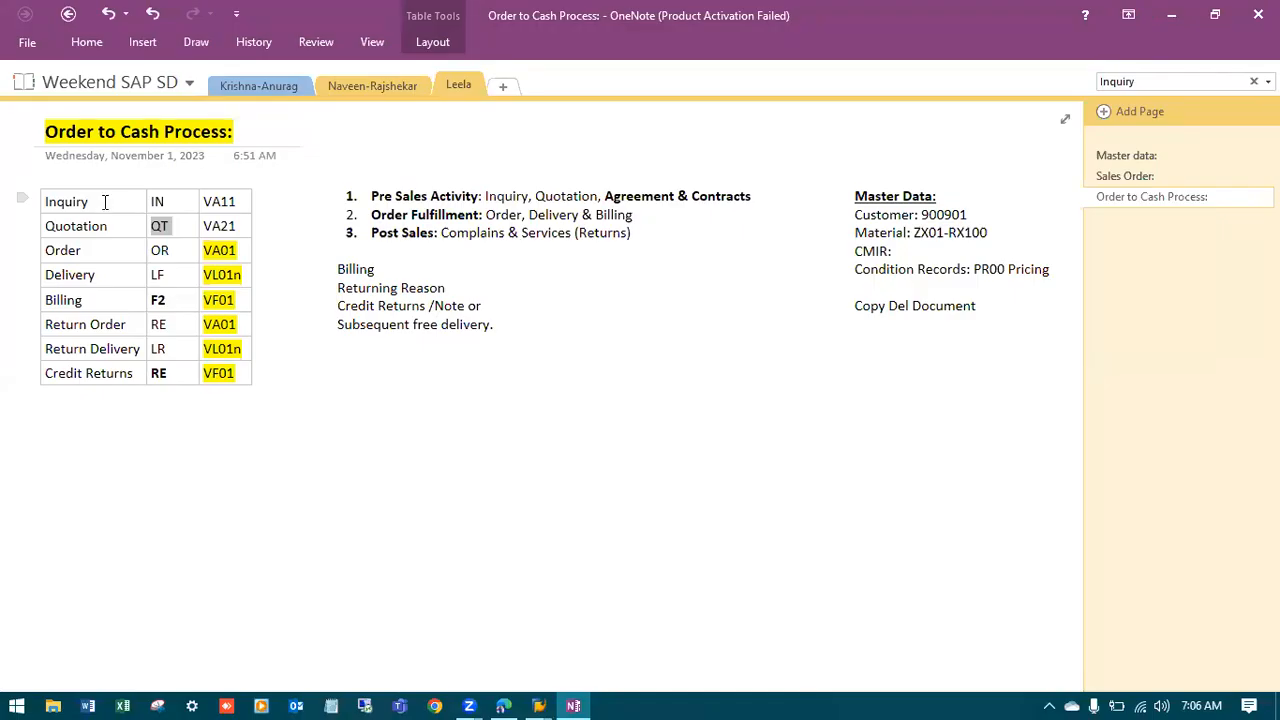
click(118, 228)
key(alt+Tab)
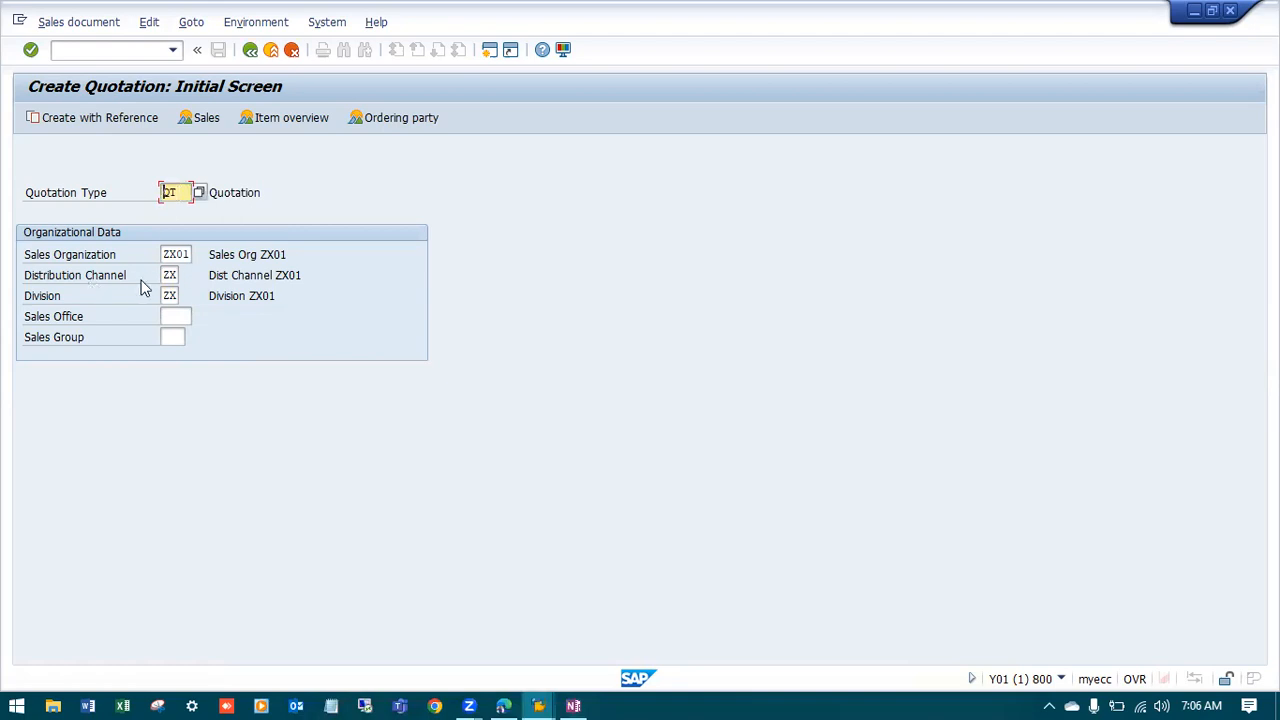
Open Create with Reference and look through the Quotation, Order, Contract, SchedAgree and BillDoc reference options
click(97, 120)
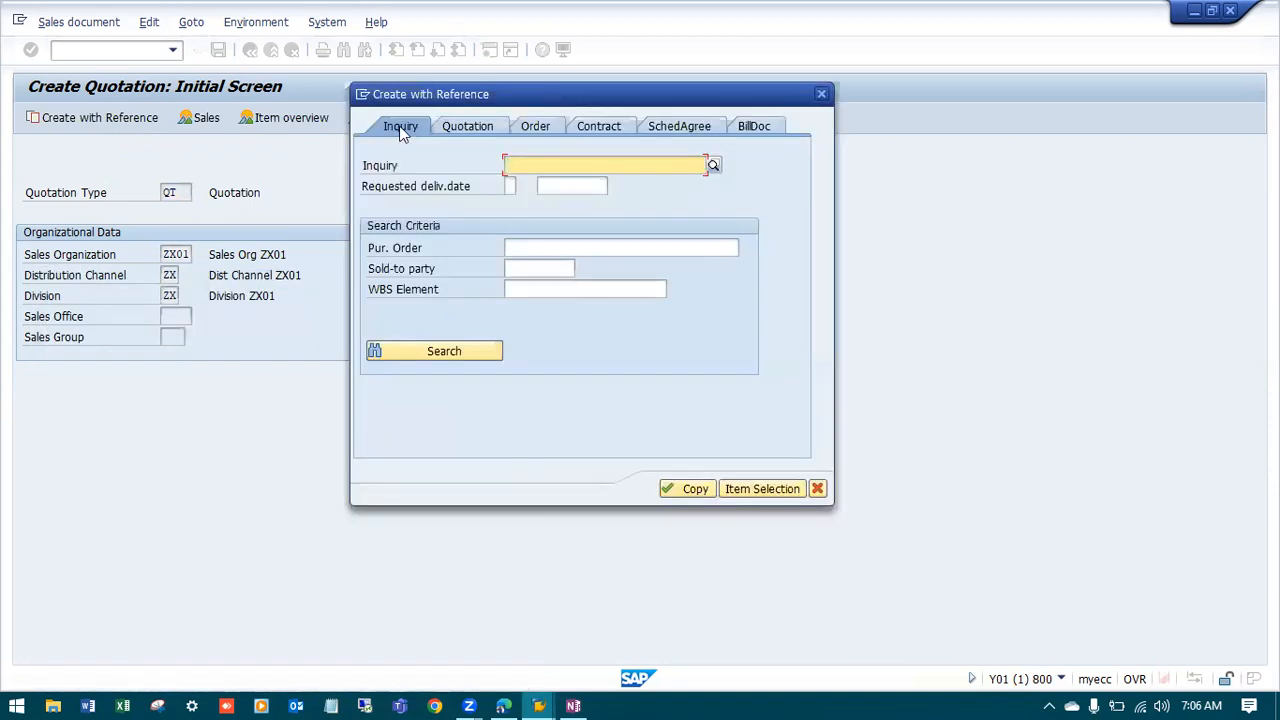
click(466, 131)
click(536, 128)
click(594, 131)
click(679, 130)
click(760, 128)
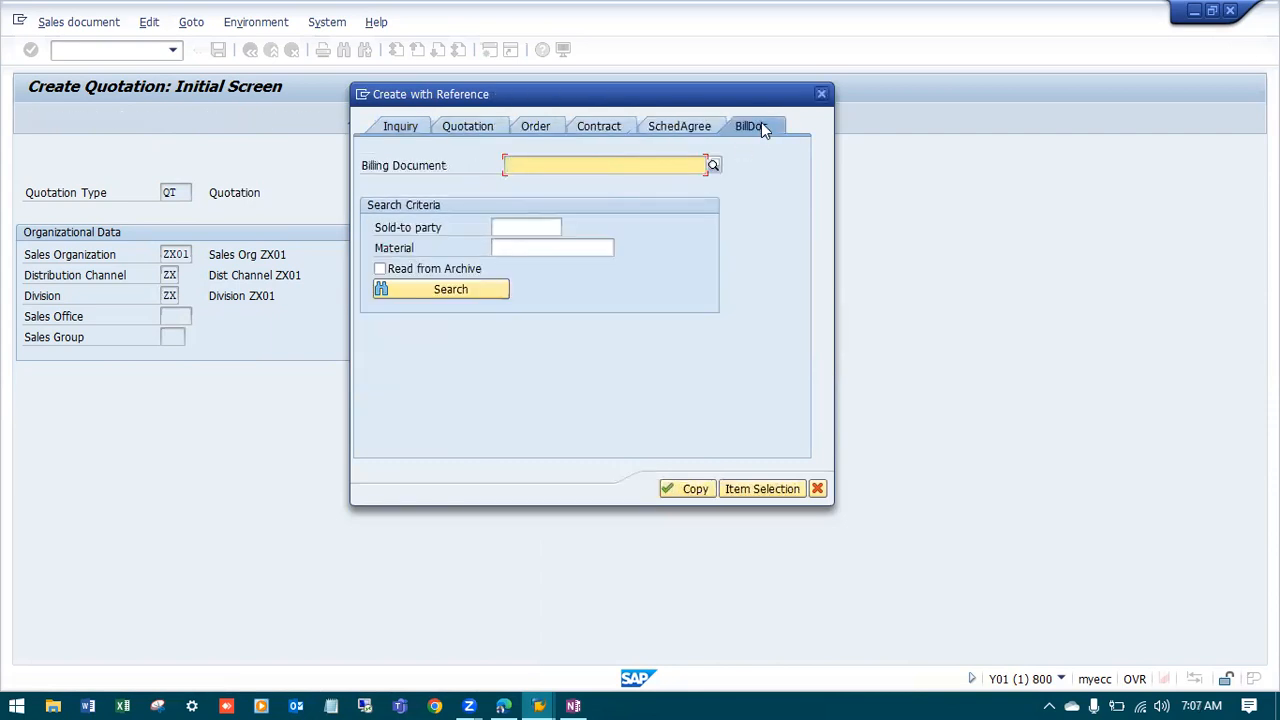
Reference the saved inquiry by its document number and copy it into the new quotation
click(403, 131)
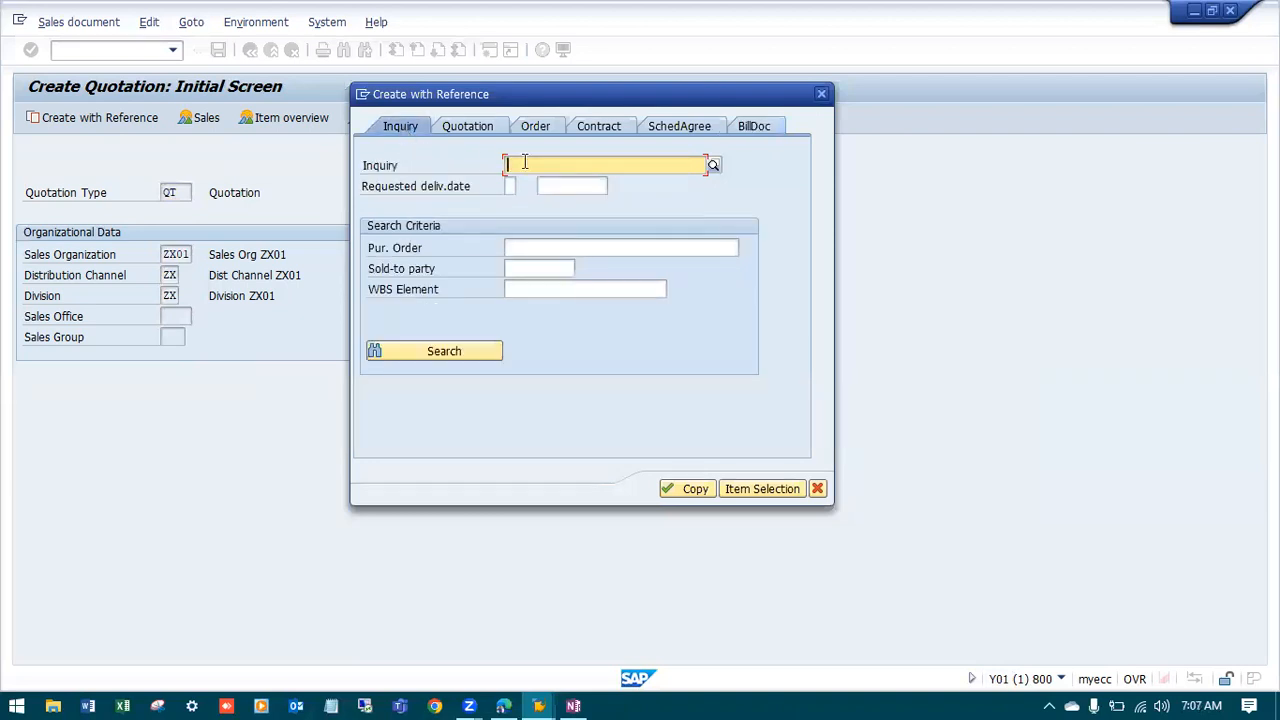
text(10000085)
click(690, 489)
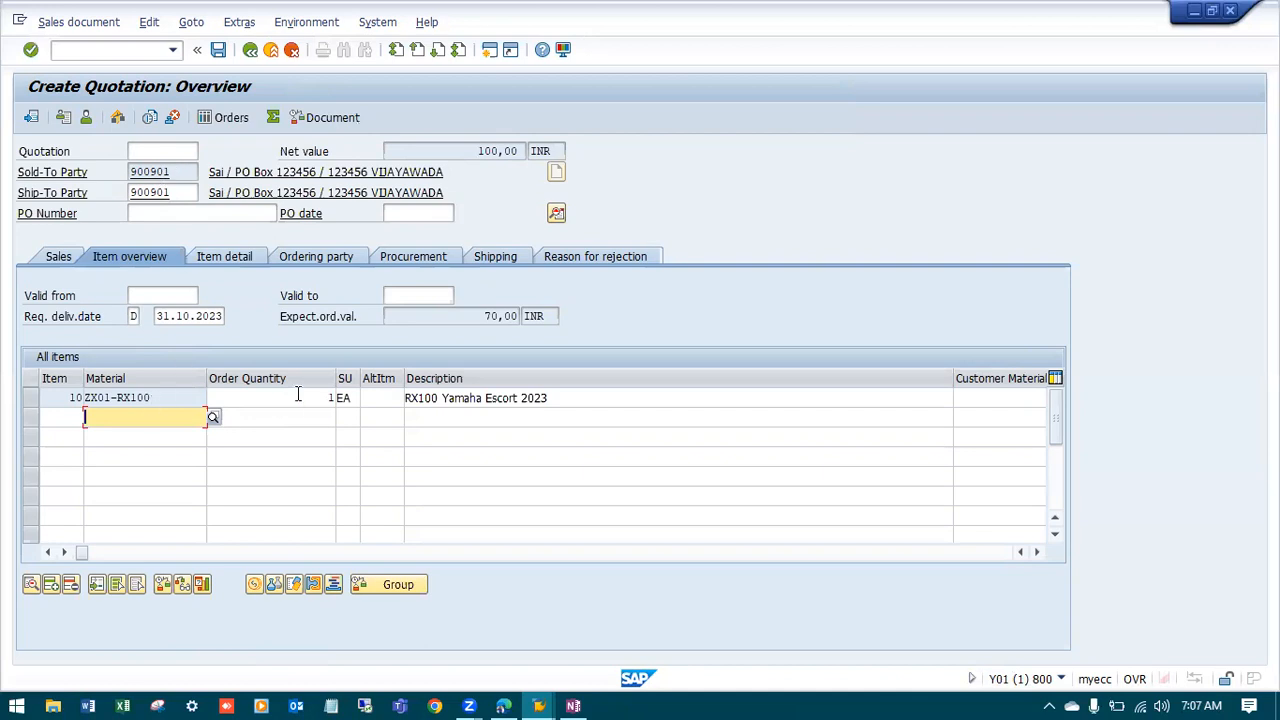
Narrow the Description, Order Quantity, Material and Customer Material columns of the quotation's item table
drag(951, 381, 561, 387)
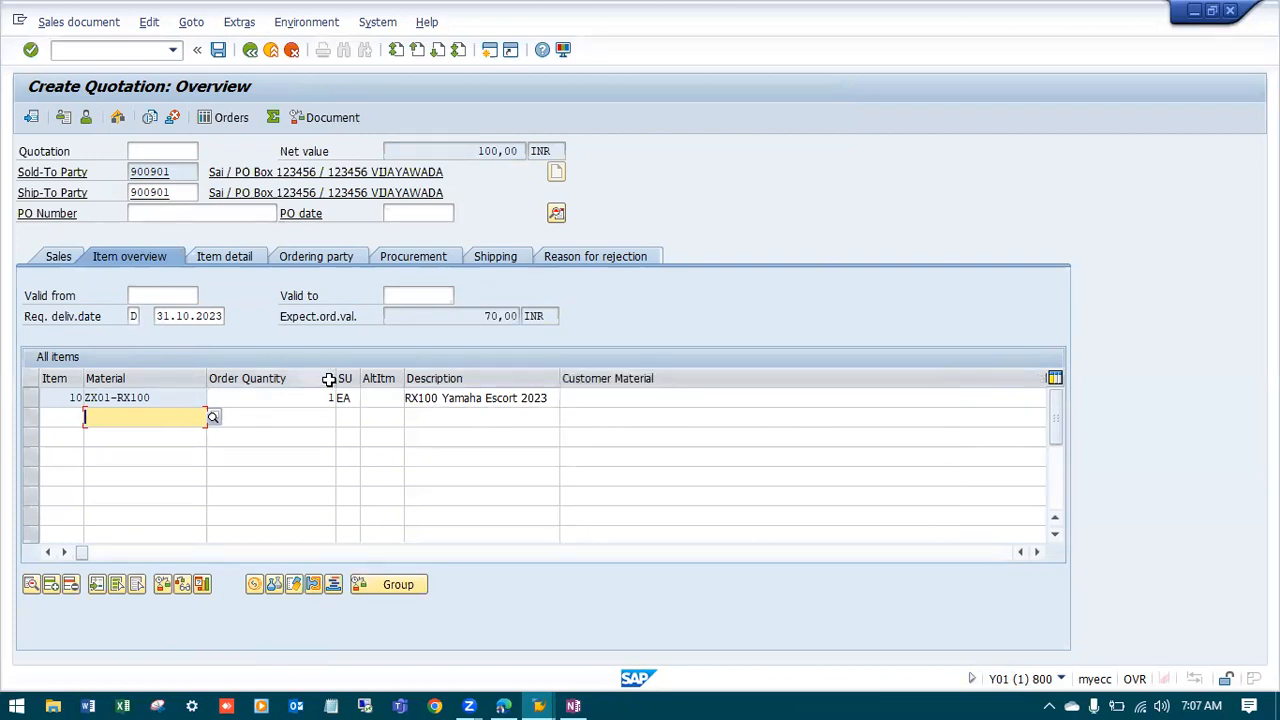
drag(336, 378, 296, 378)
drag(206, 383, 167, 383)
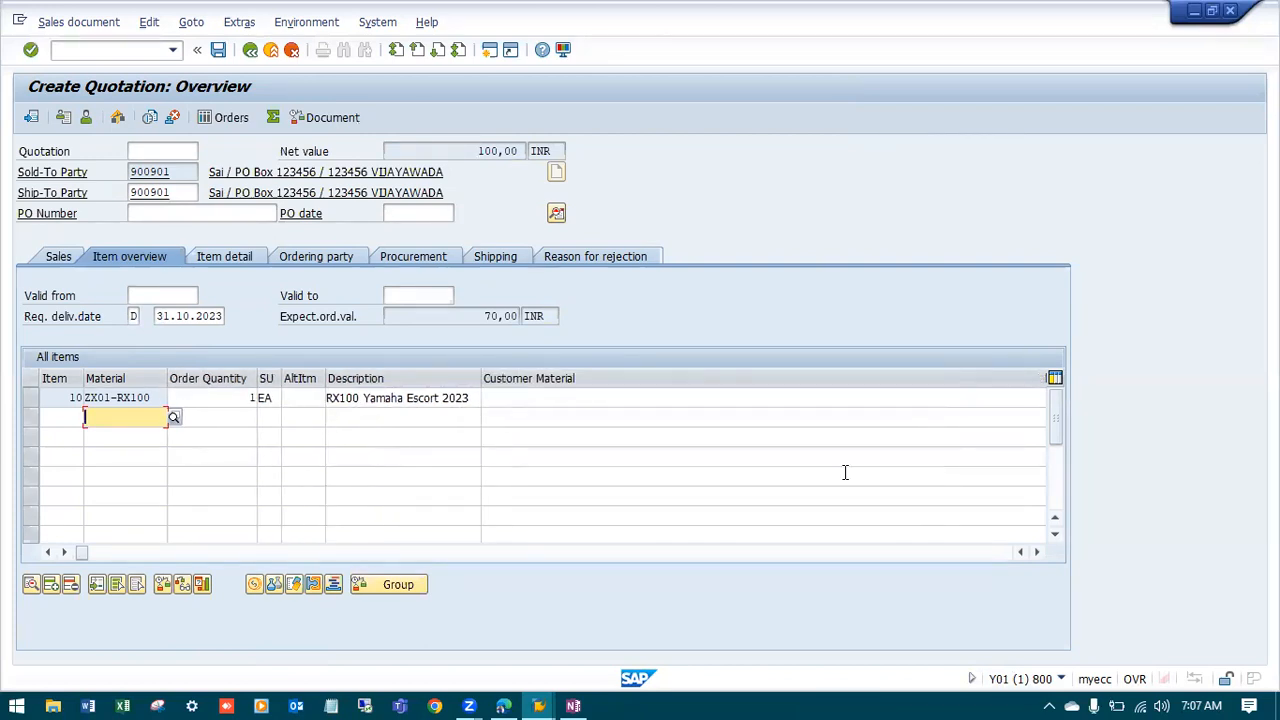
click(1036, 551)
click(1036, 551)
drag(930, 379, 470, 379)
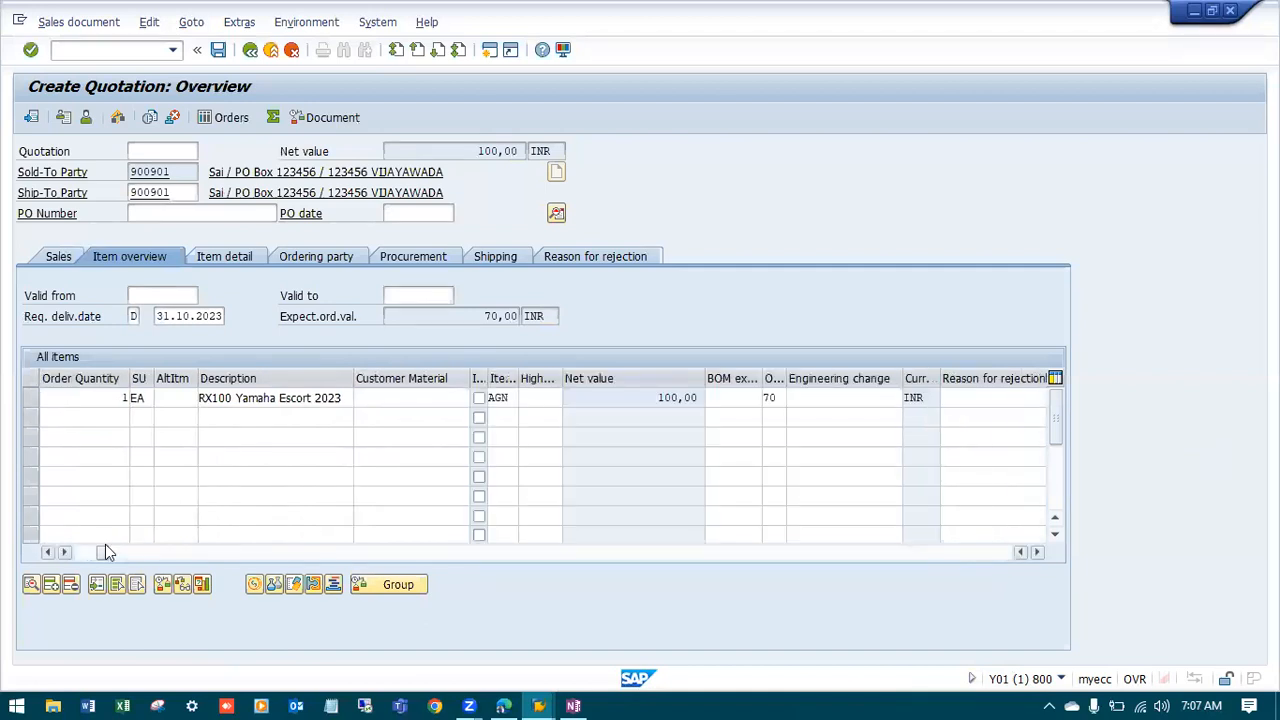
click(47, 552)
click(47, 552)
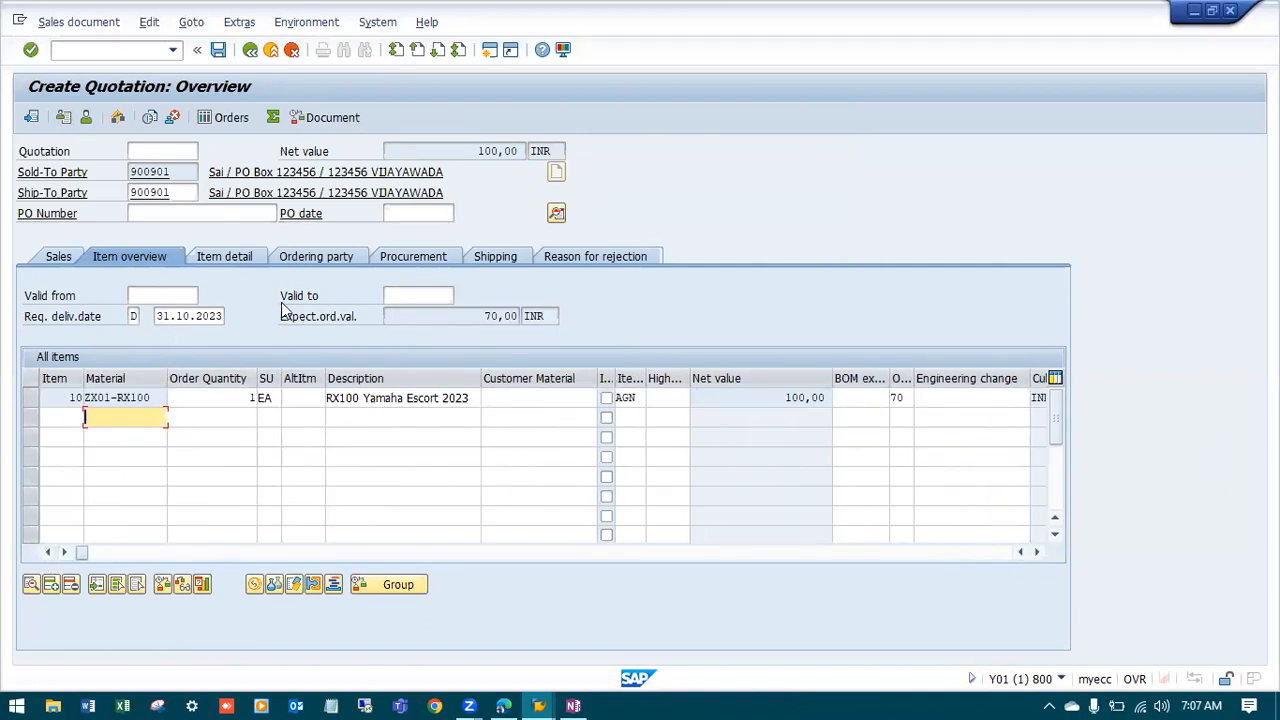
Set the quotation's validity from 01.11.2023 to 10.11.2023 and confirm the dates
click(148, 296)
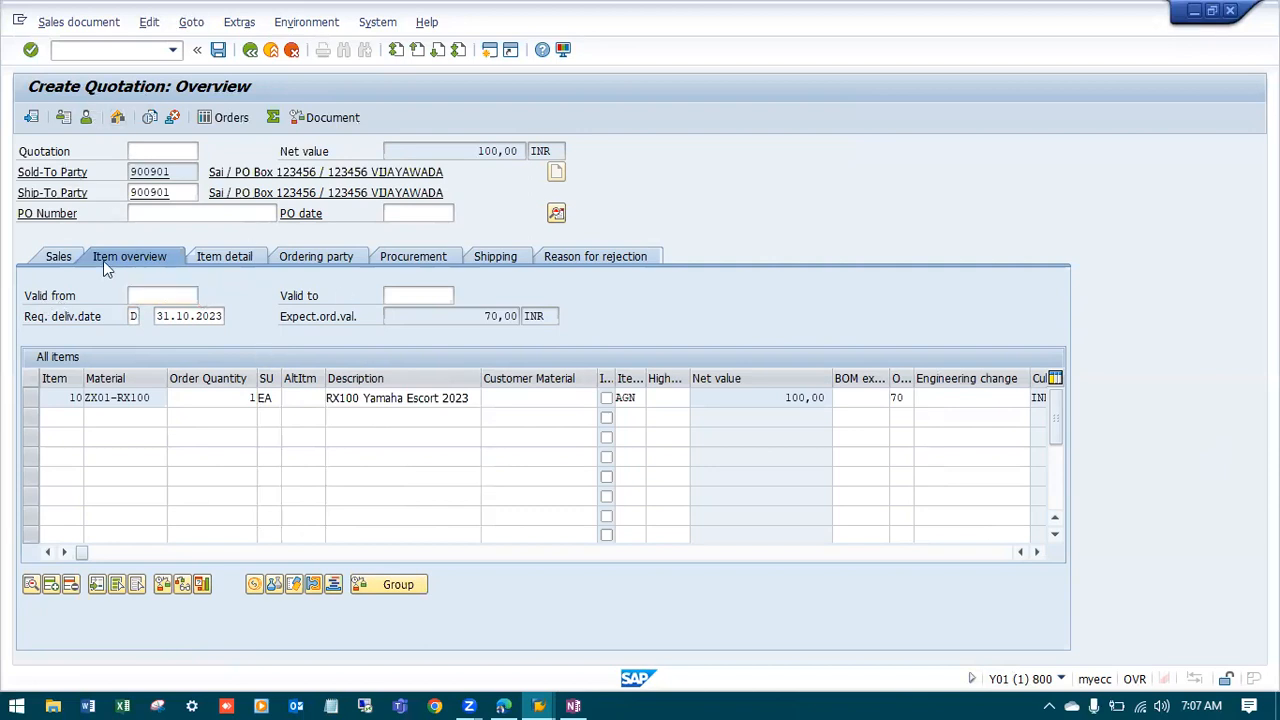
key(F4)
double_click(267, 389)
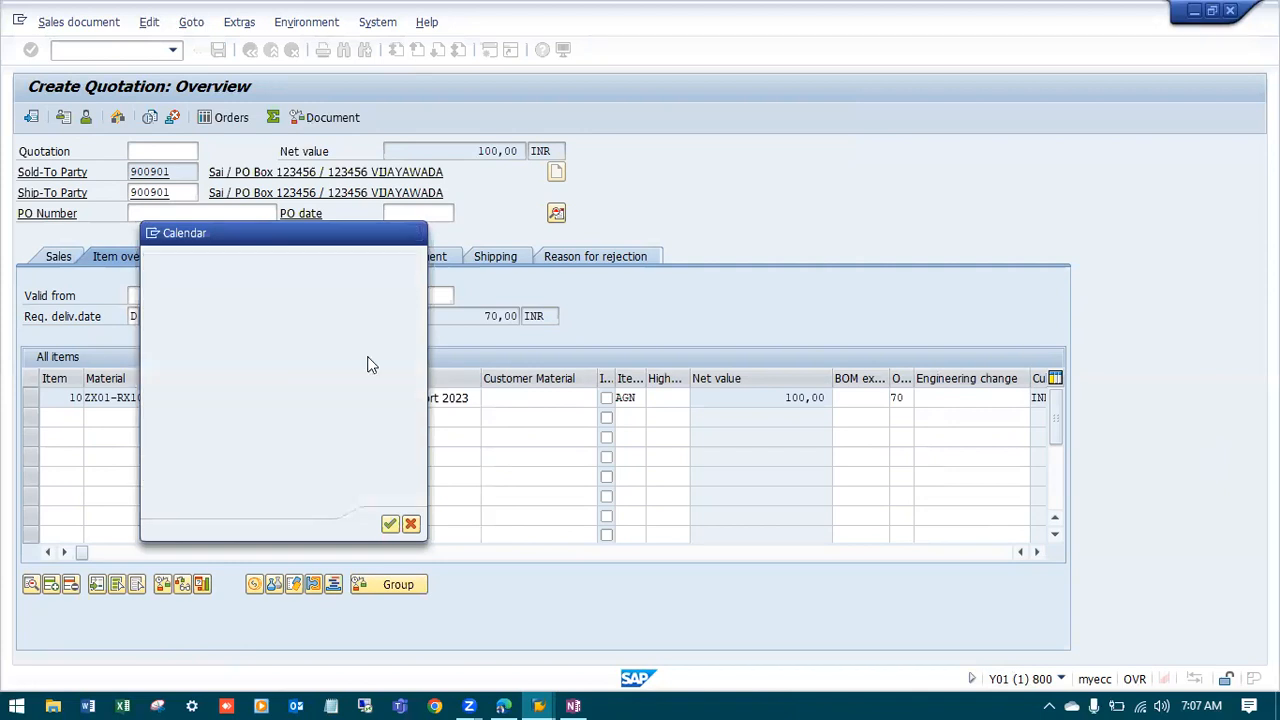
click(455, 295)
click(460, 295)
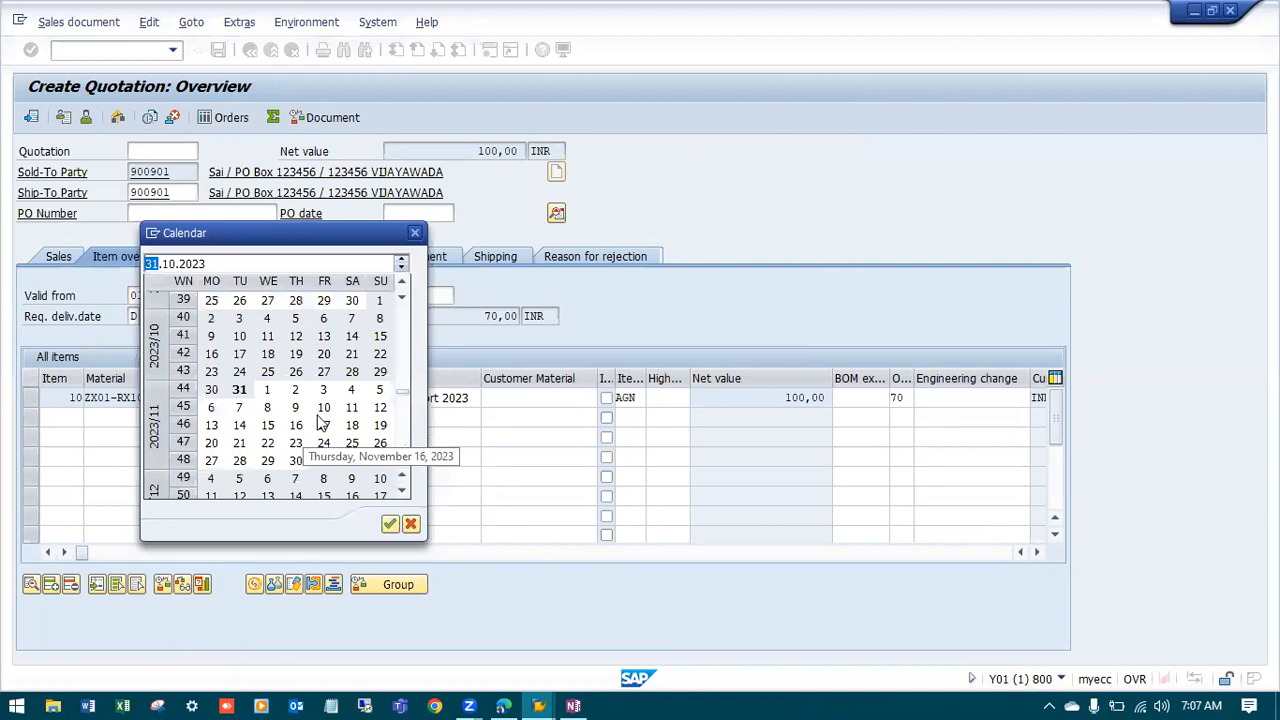
double_click(322, 408)
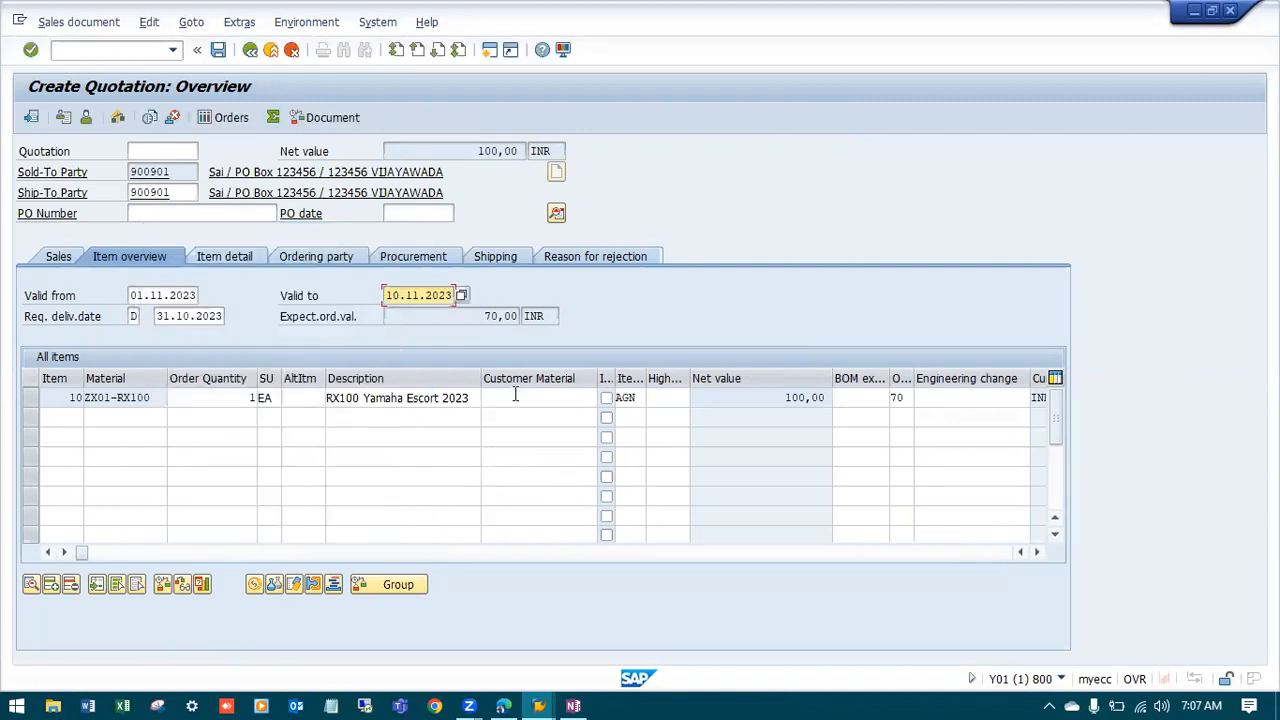
key(Return)
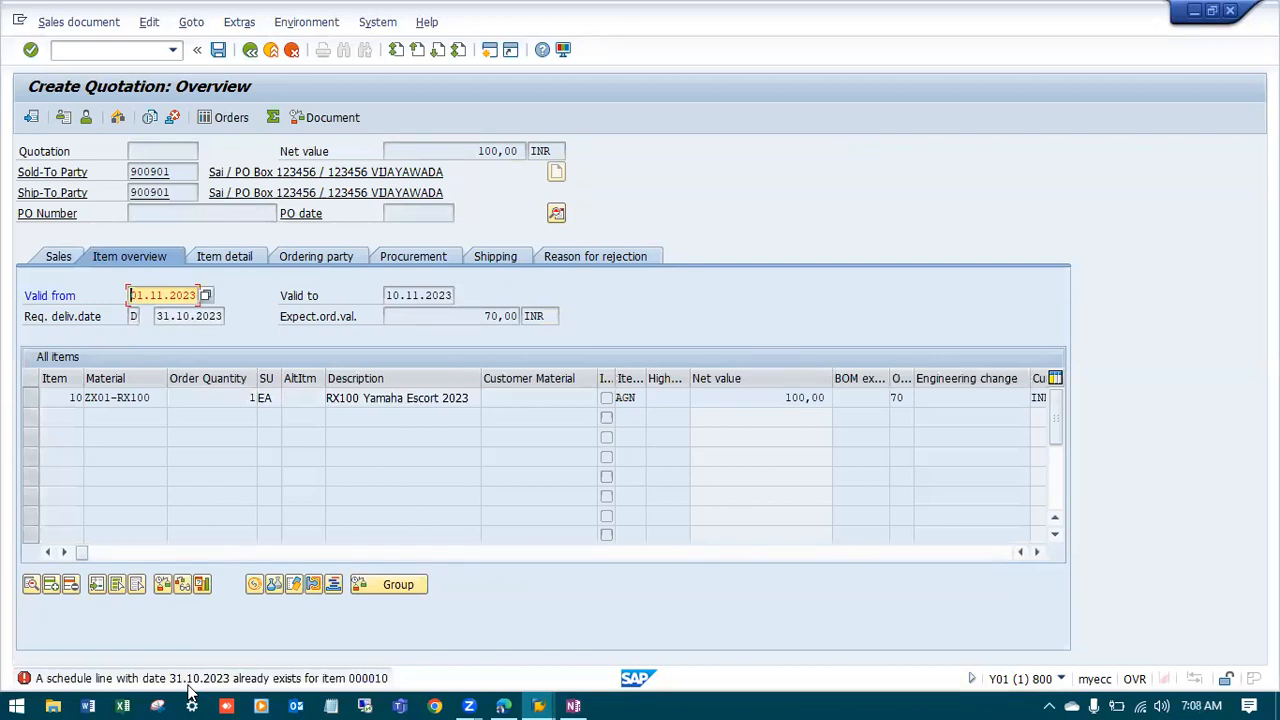
Change the quotation's valid-from date to 31.10.2023
click(205, 297)
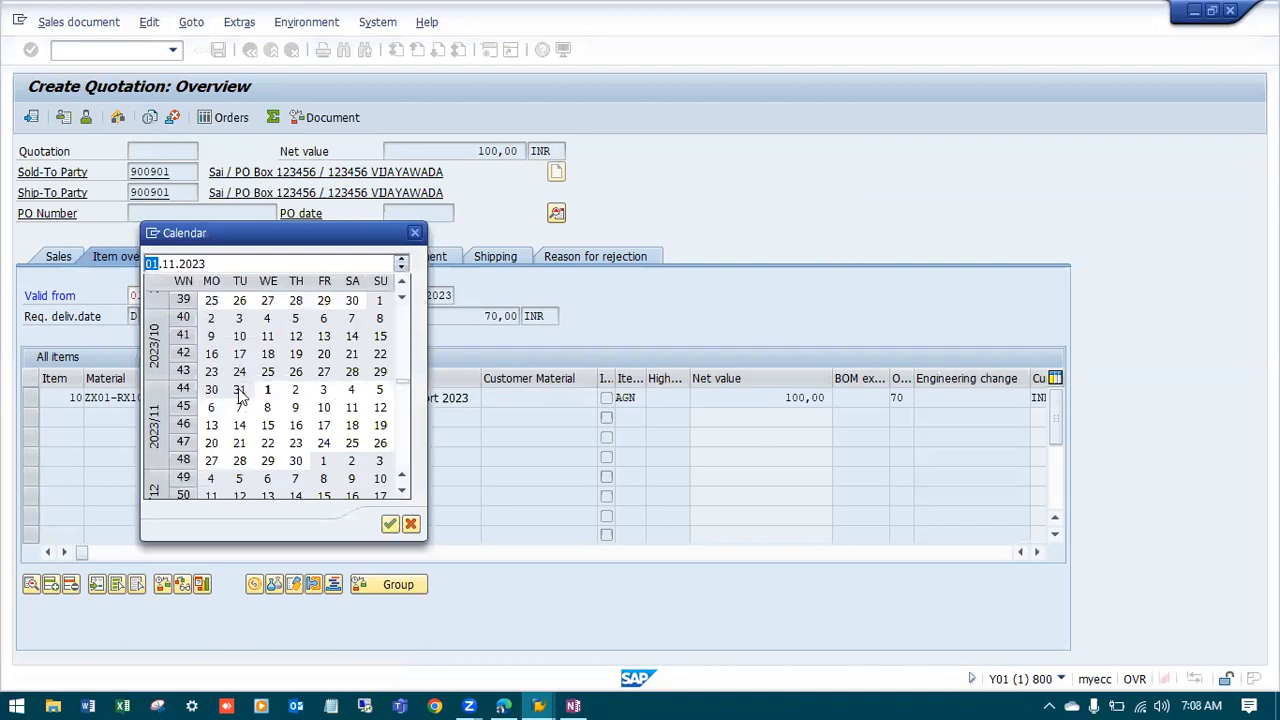
double_click(239, 390)
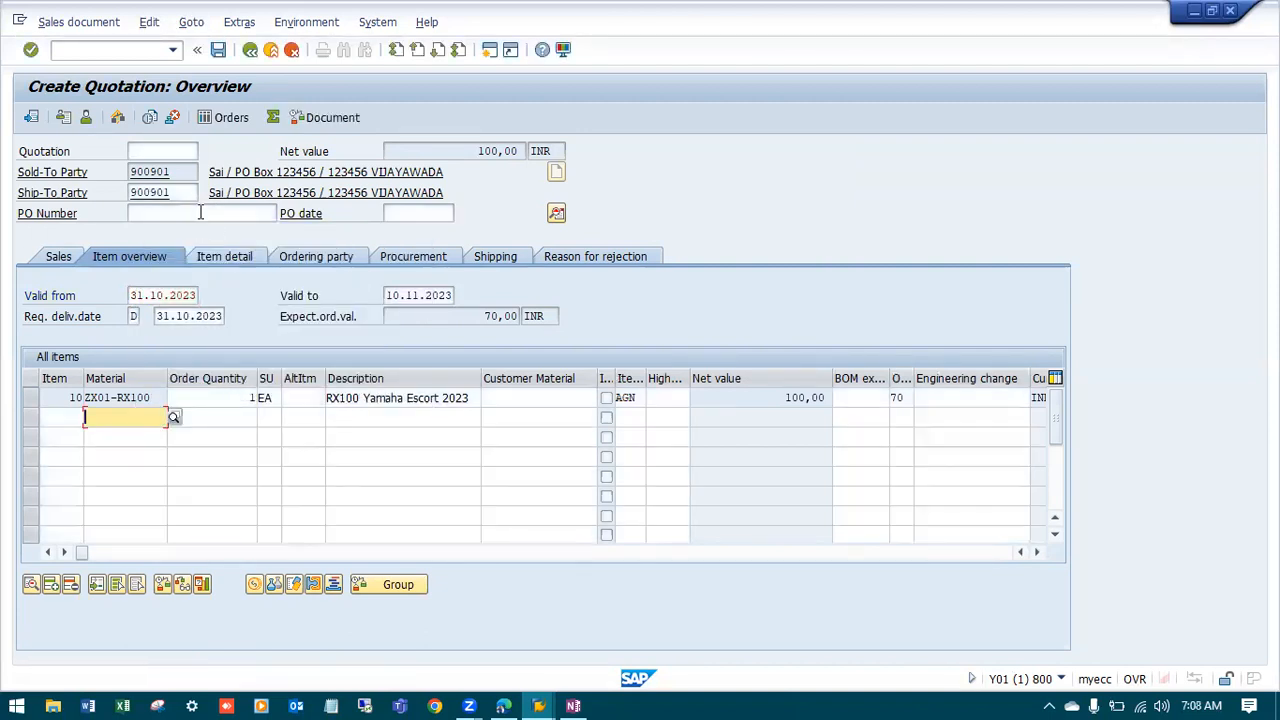
Enter Order to Cash Process as the PO number with PO date 01.11.2023 and save the quotation
click(200, 213)
click(149, 228)
click(404, 222)
click(408, 232)
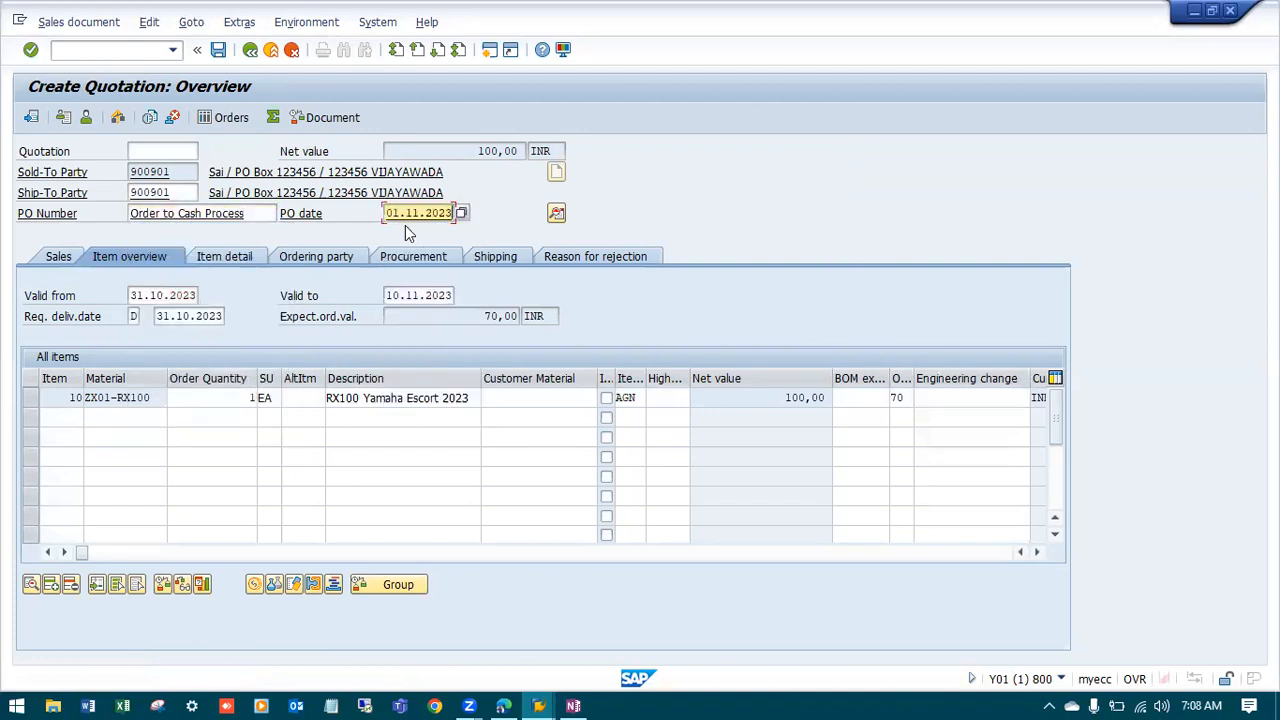
click(217, 52)
key(Return)
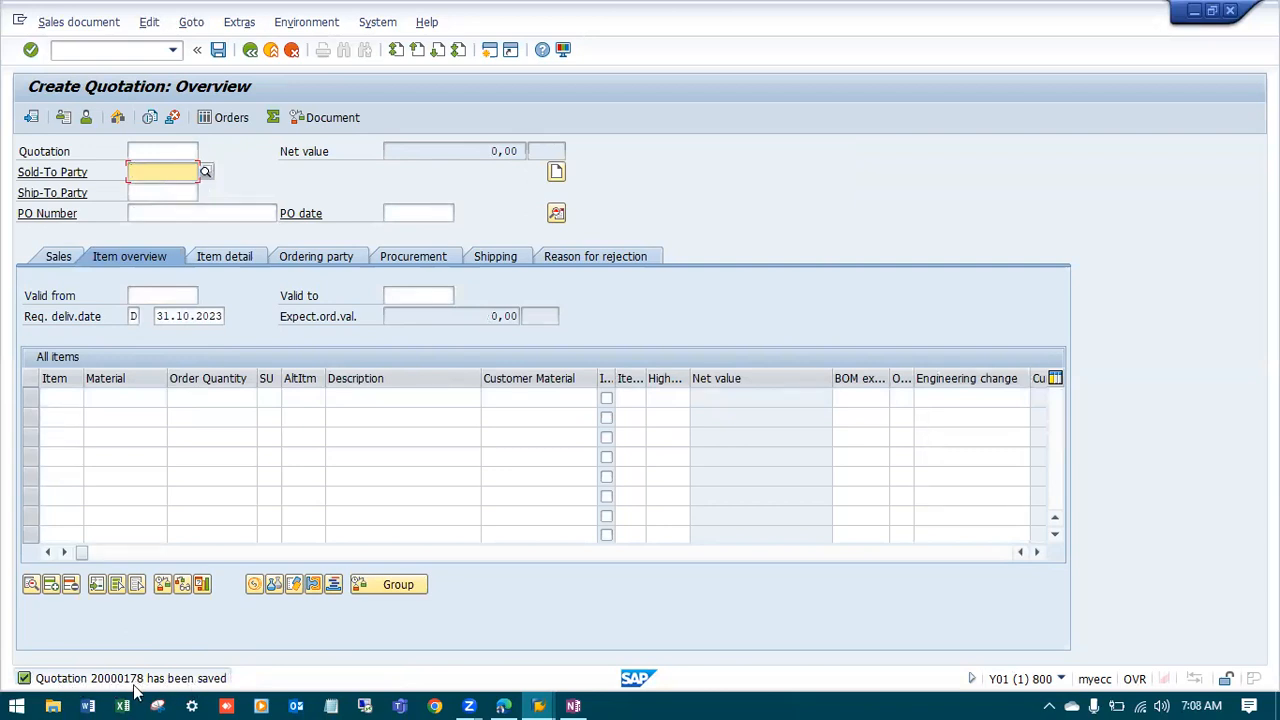
Switch to OneNote and add an Inquiry line with the inquiry's document number and a Quotation label below Copy Del Document
click(572, 703)
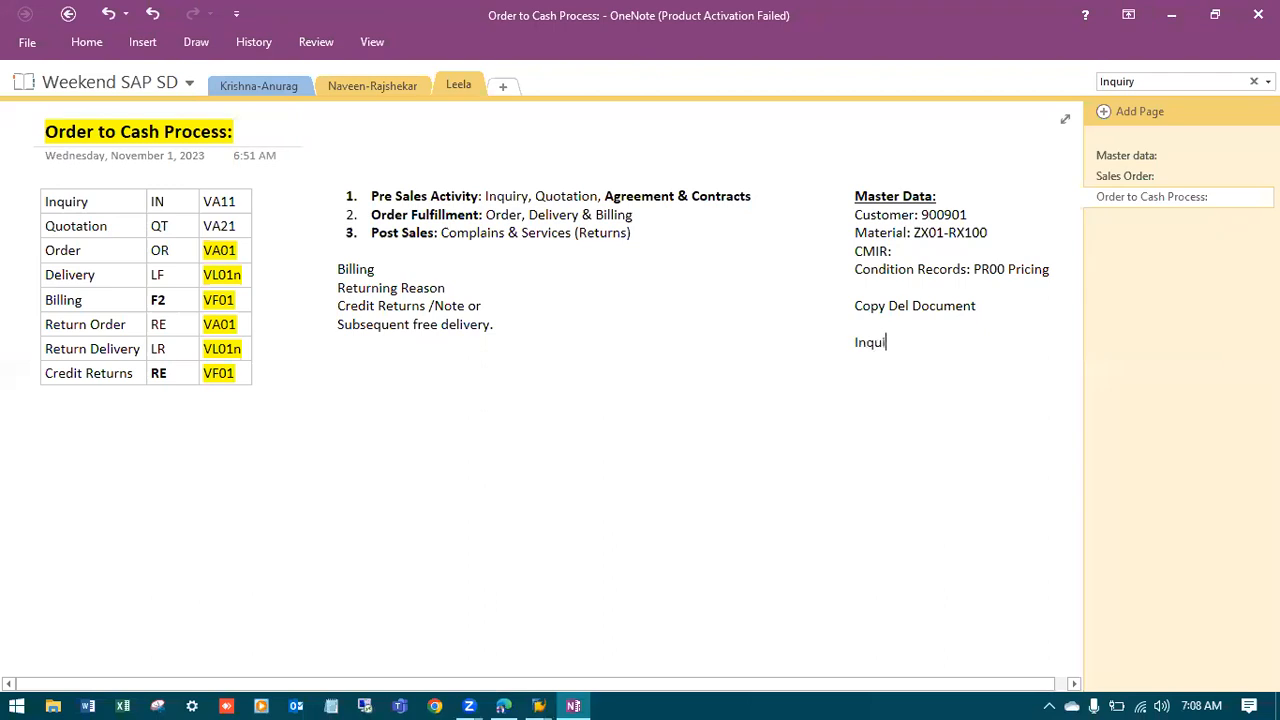
text(10000085)
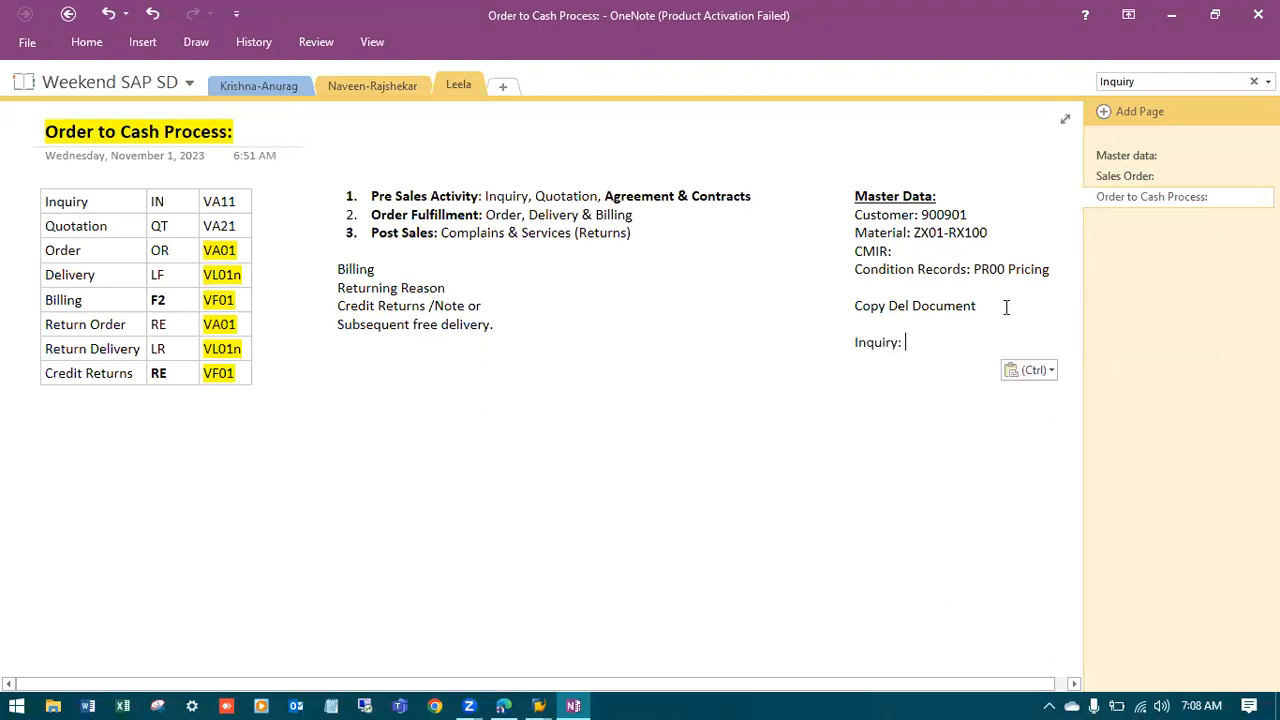
text(Quoa)
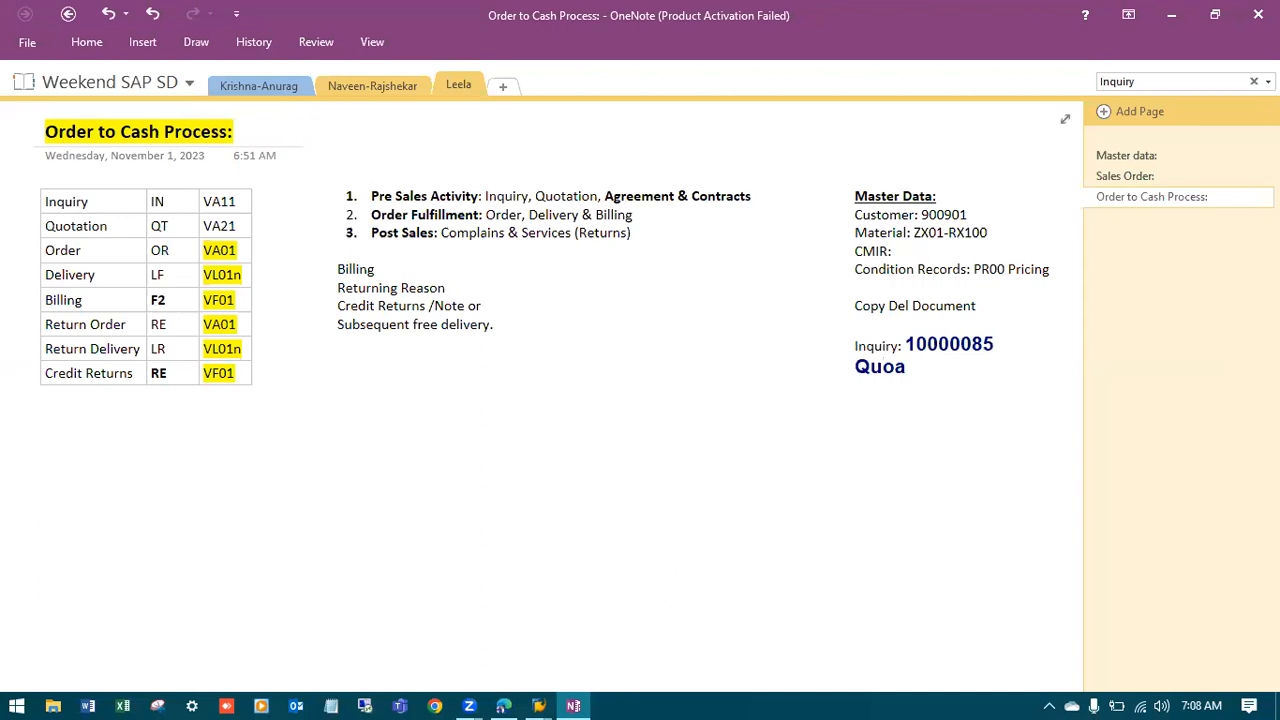
text(ta)
Copy the quotation's document number from the SAP save message details and paste it after the Quotation label in OneNote
key(alt+Tab)
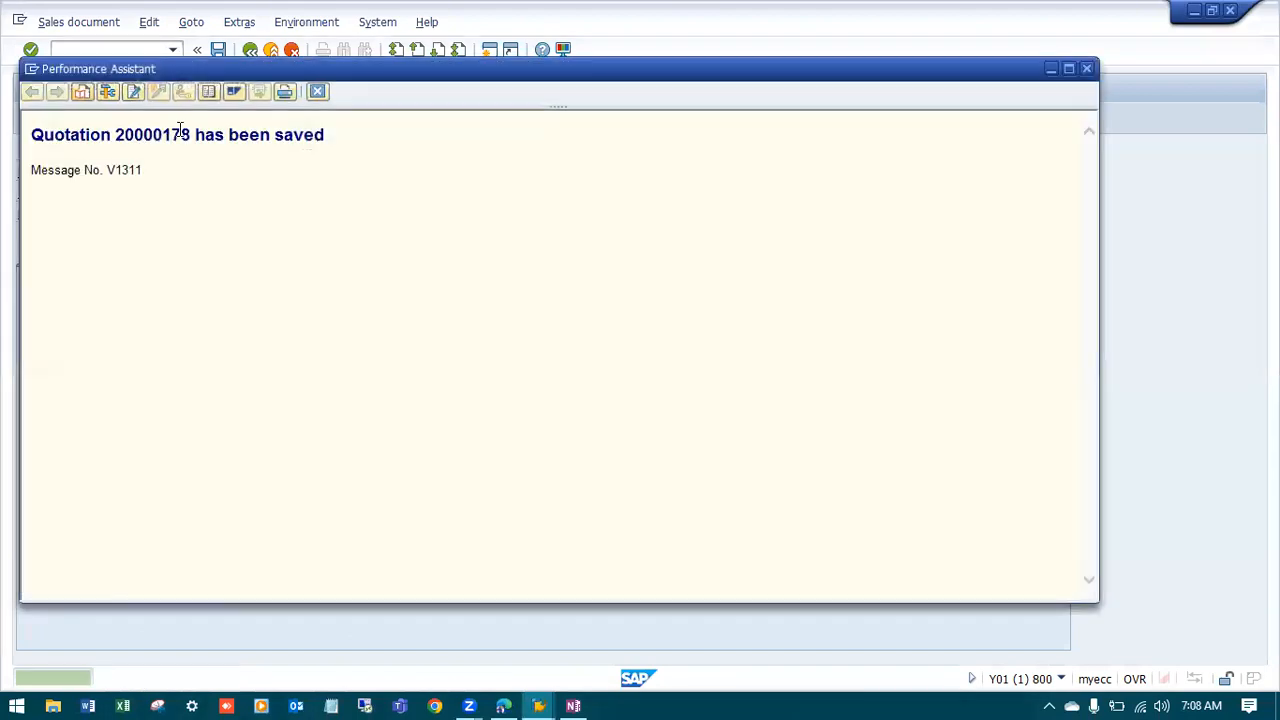
drag(191, 132, 116, 134)
key(ctrl+c)
key(Escape)
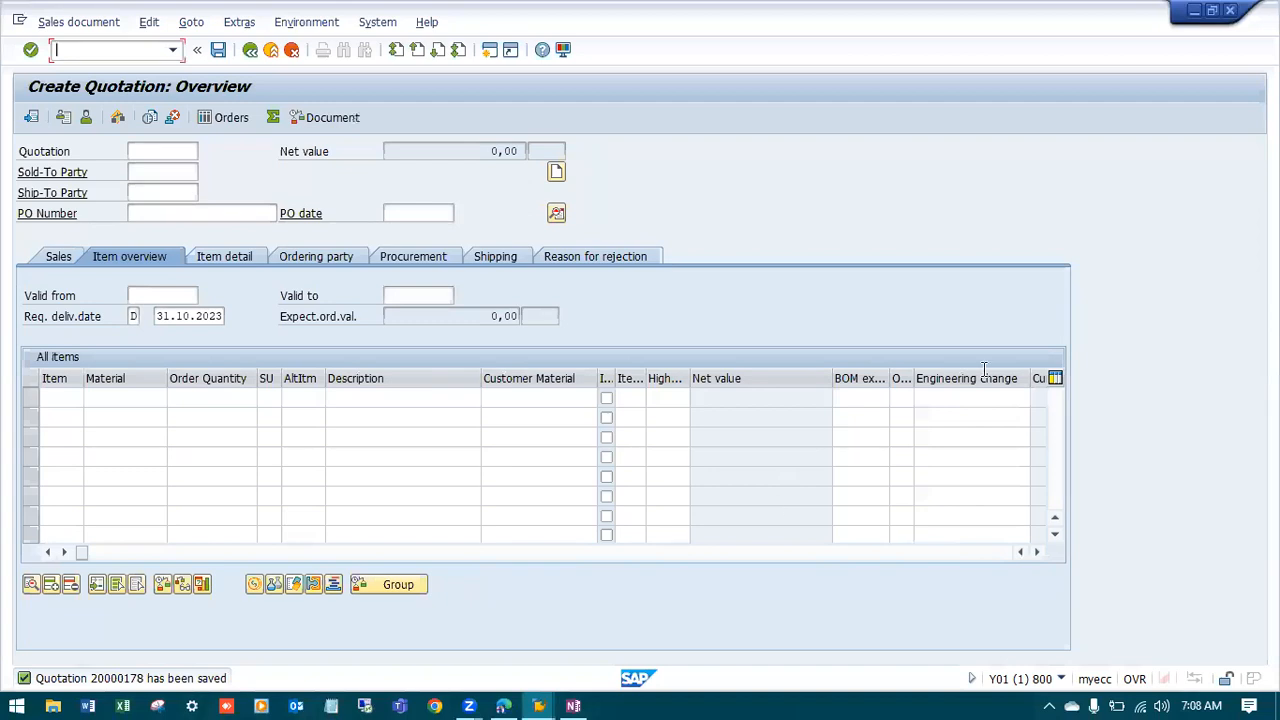
key(alt+Tab)
key(ctrl+v)
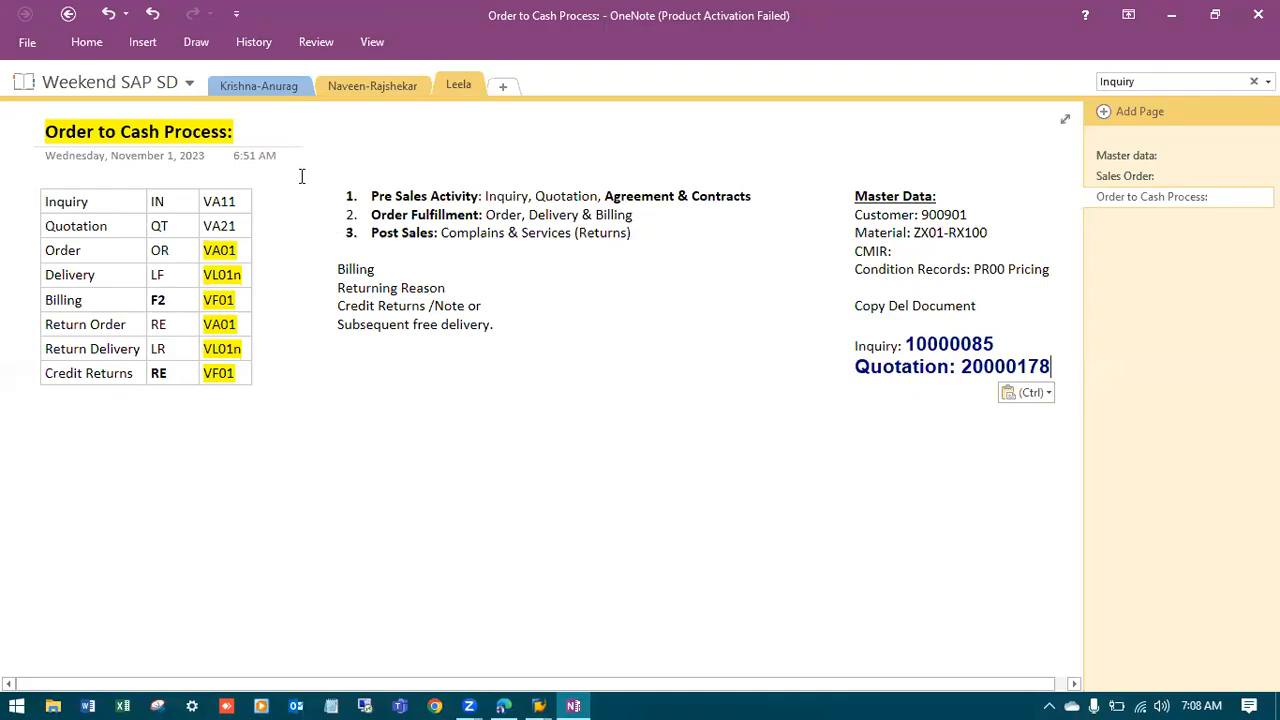
Apply the Condition Records line's formatting to the Inquiry and Quotation lines with Format Painter
drag(1052, 366, 843, 340)
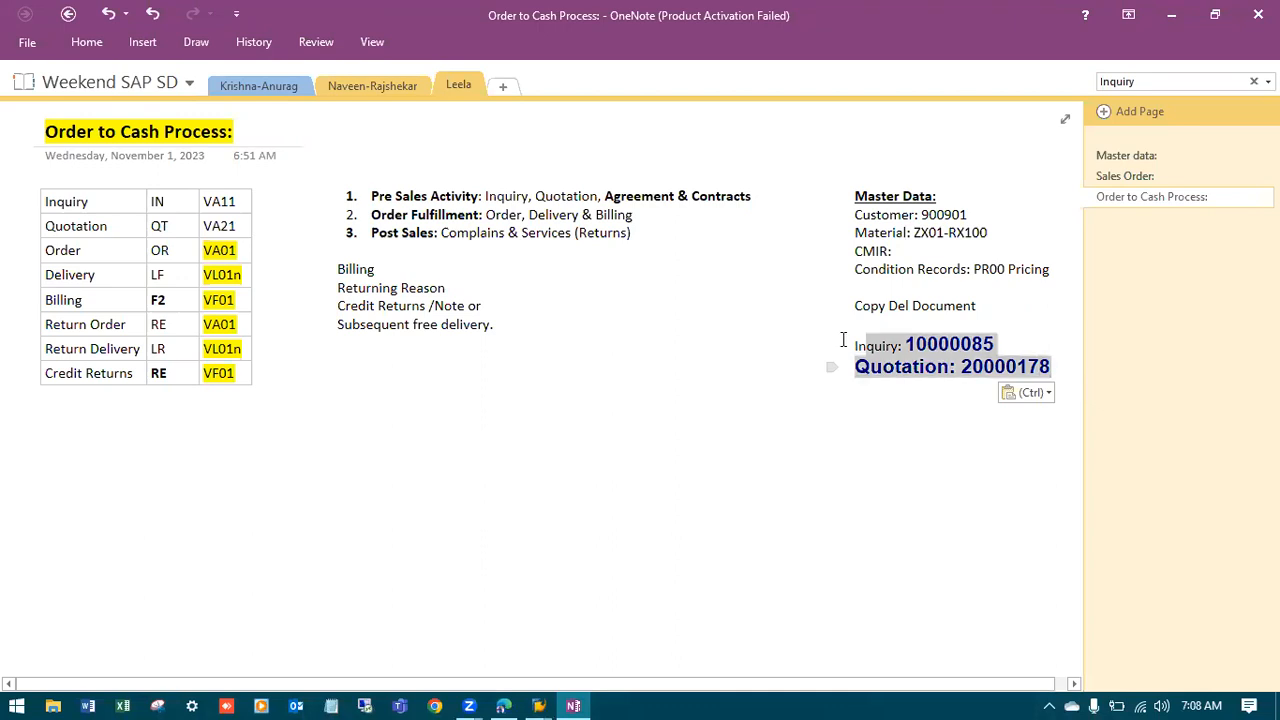
click(810, 442)
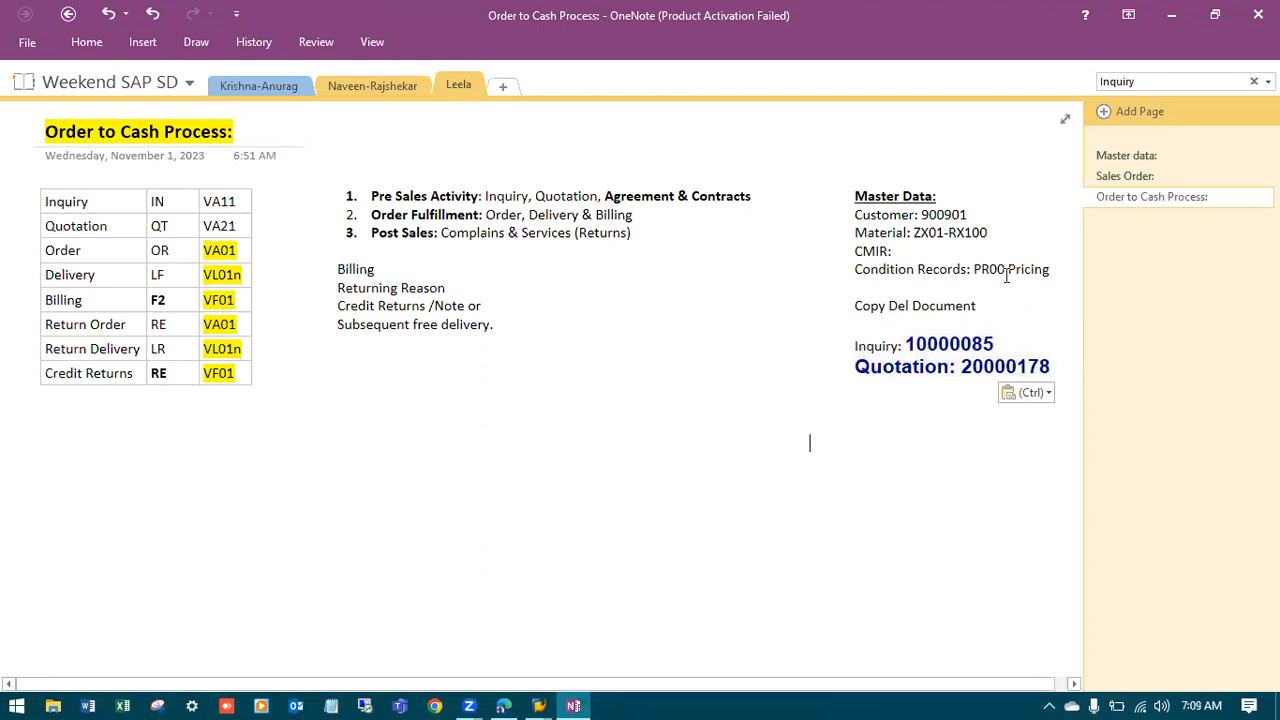
drag(1052, 268, 823, 266)
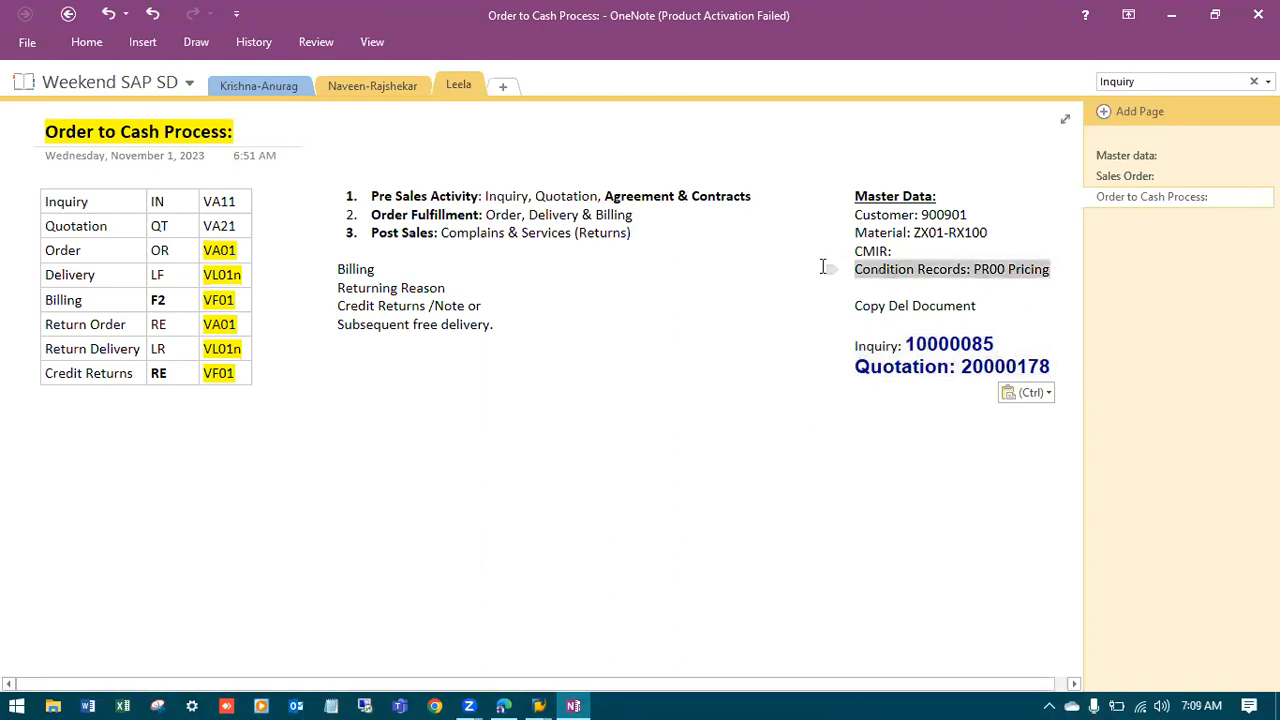
click(90, 42)
click(96, 110)
drag(1052, 368, 829, 342)
click(790, 384)
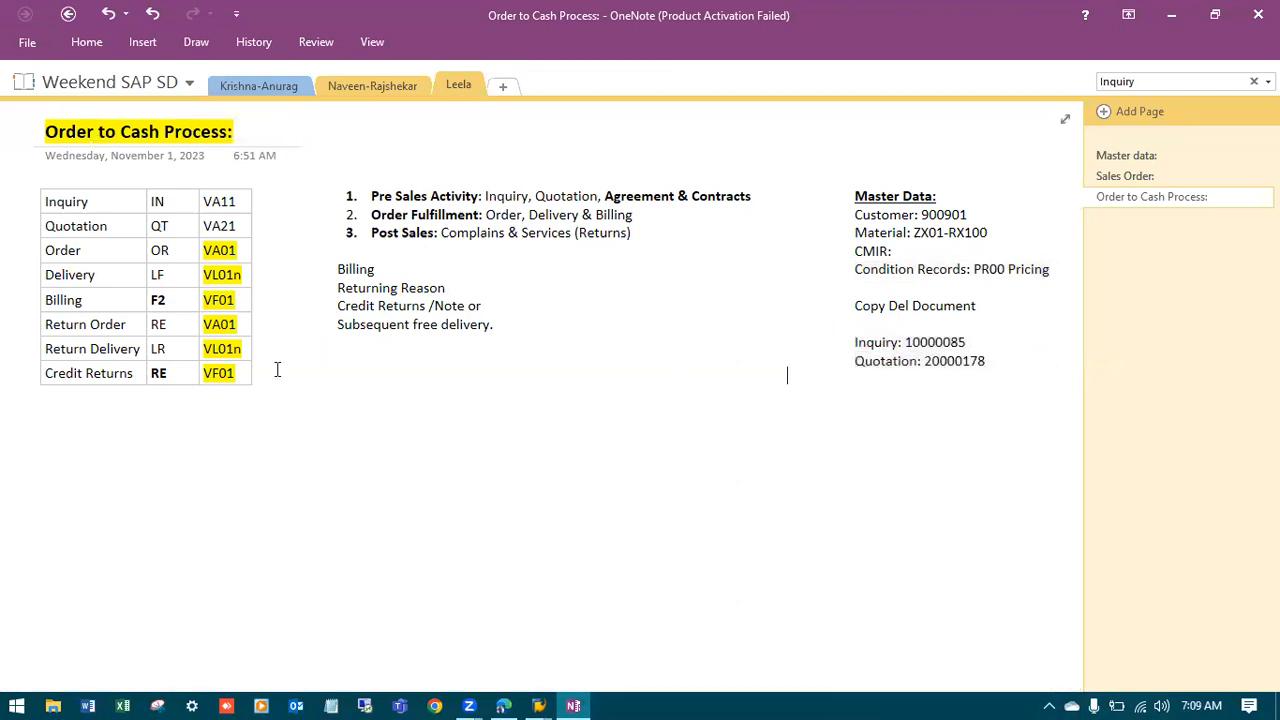
Review the Order row of the process table
click(62, 254)
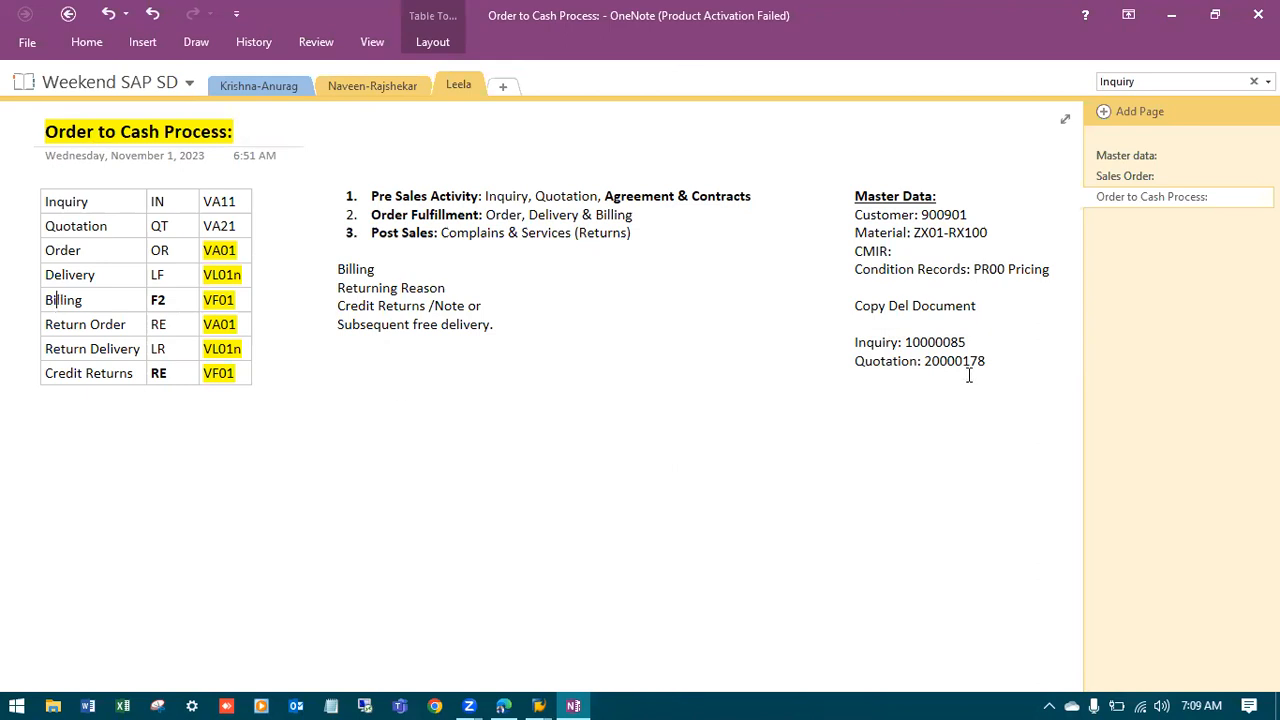
Copy the quotation's document number in OneNote, switch to SAP and open the sales order creation transaction VA01
drag(985, 361, 923, 361)
key(ctrl+c)
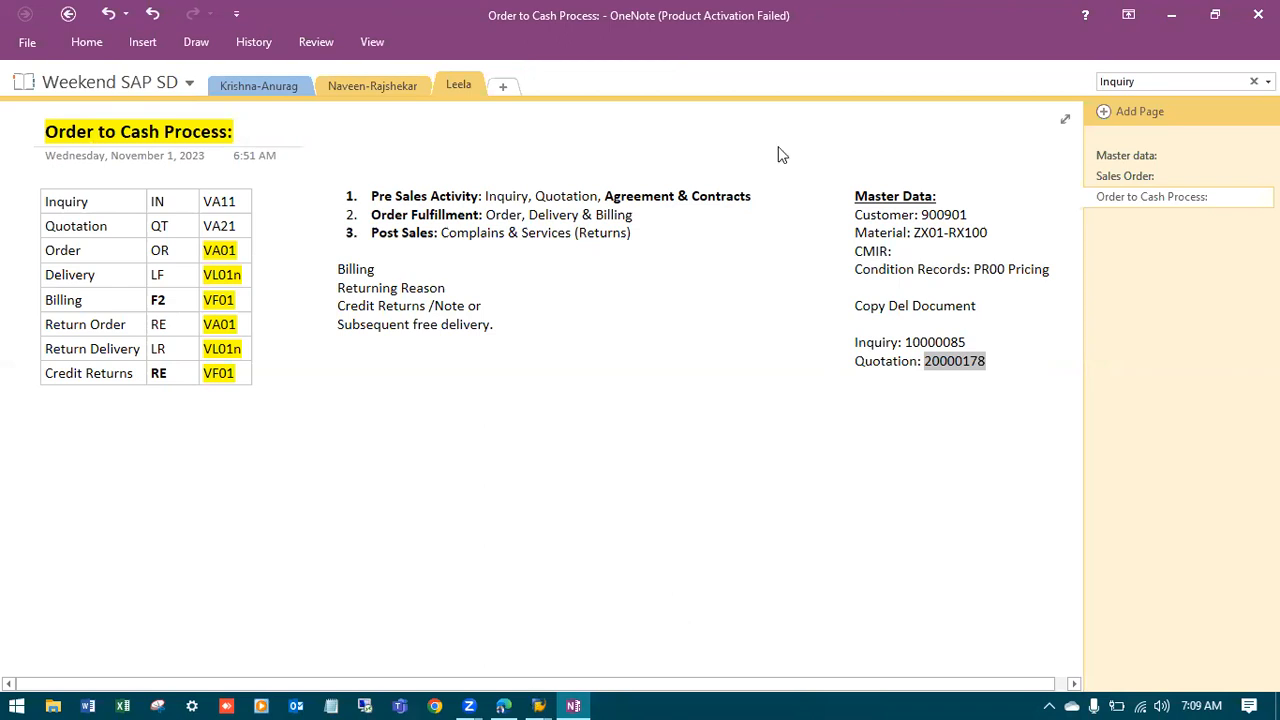
key(alt+Tab)
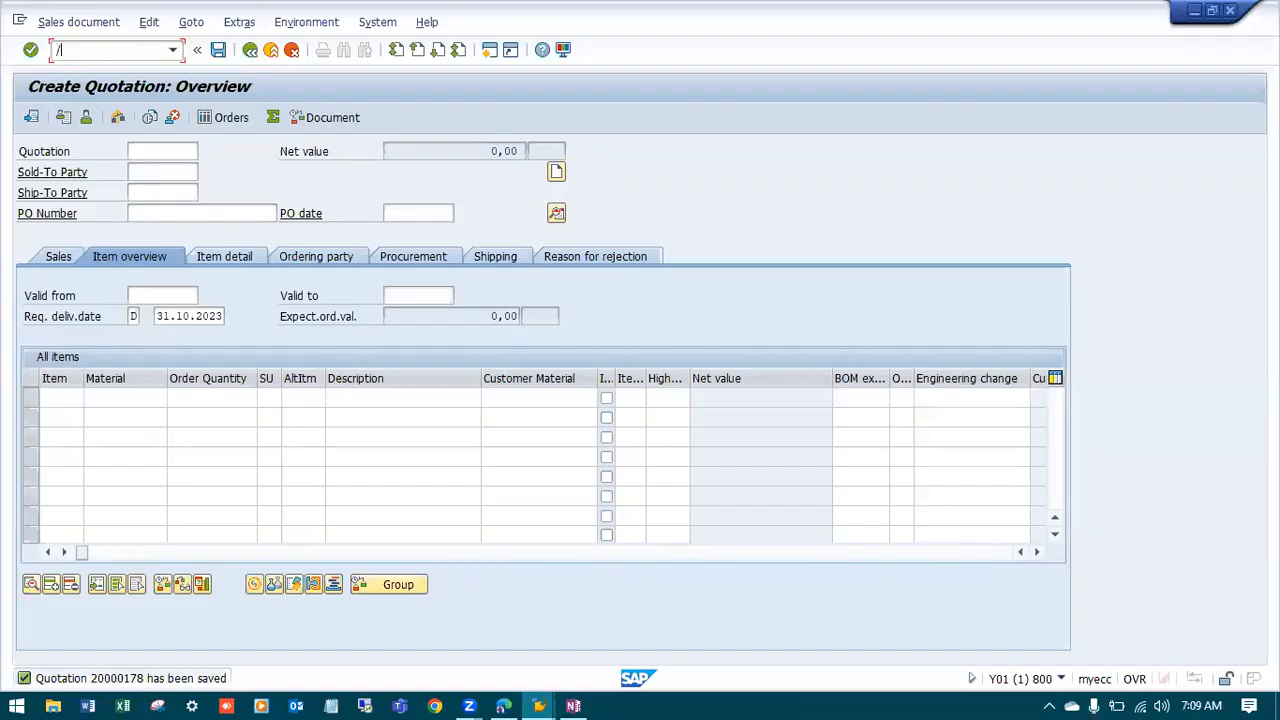
key(Return)
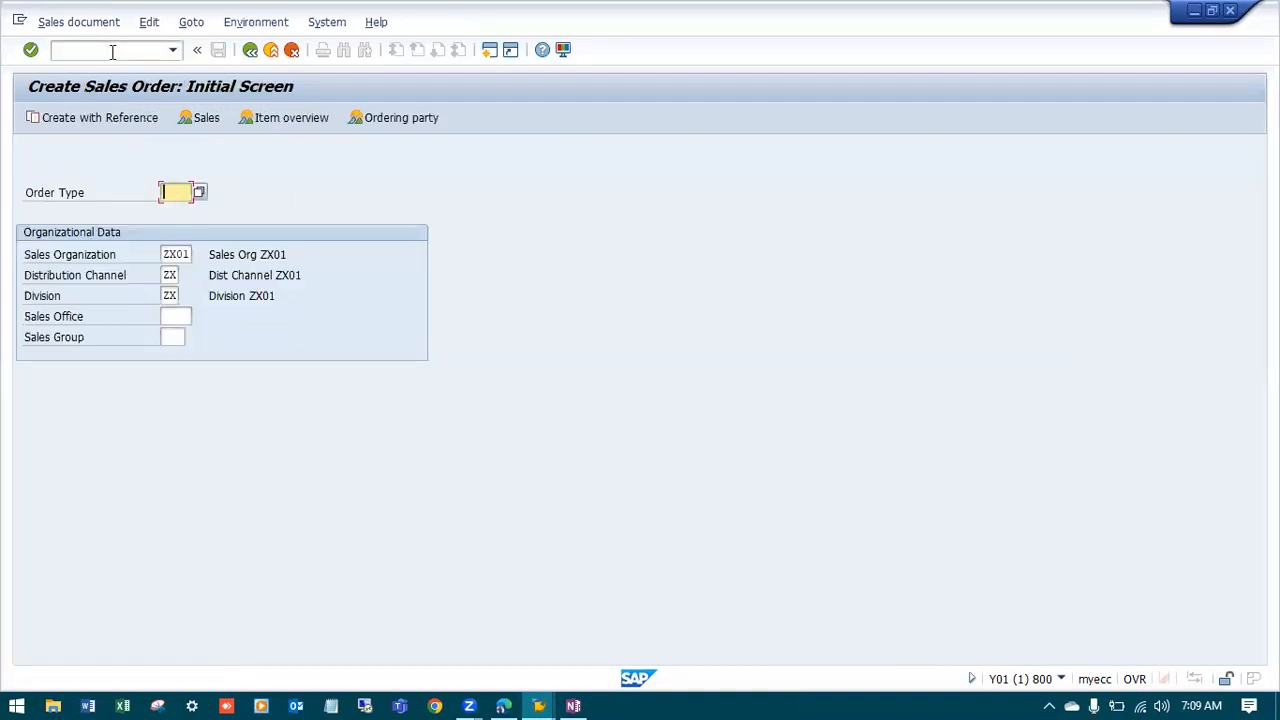
Create an order of type OR with reference to the quotation, using the copied quotation number
text(OR)
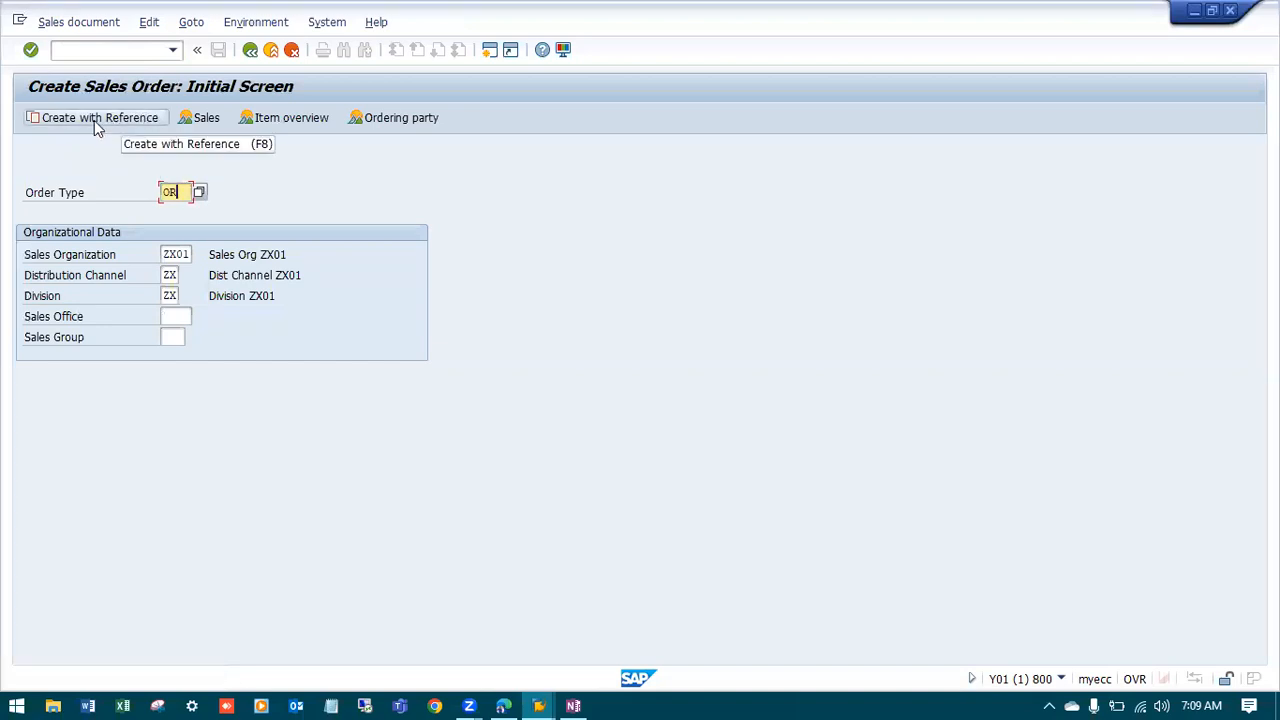
click(96, 121)
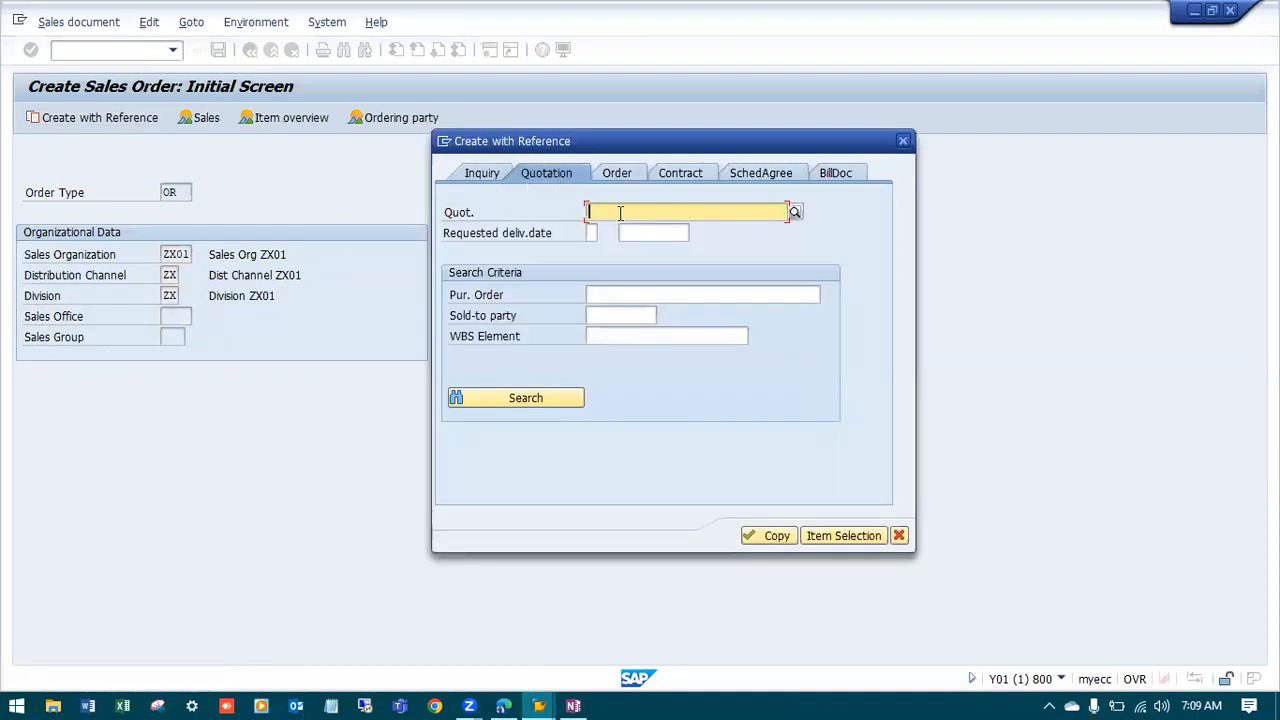
key(ctrl+v)
click(770, 537)
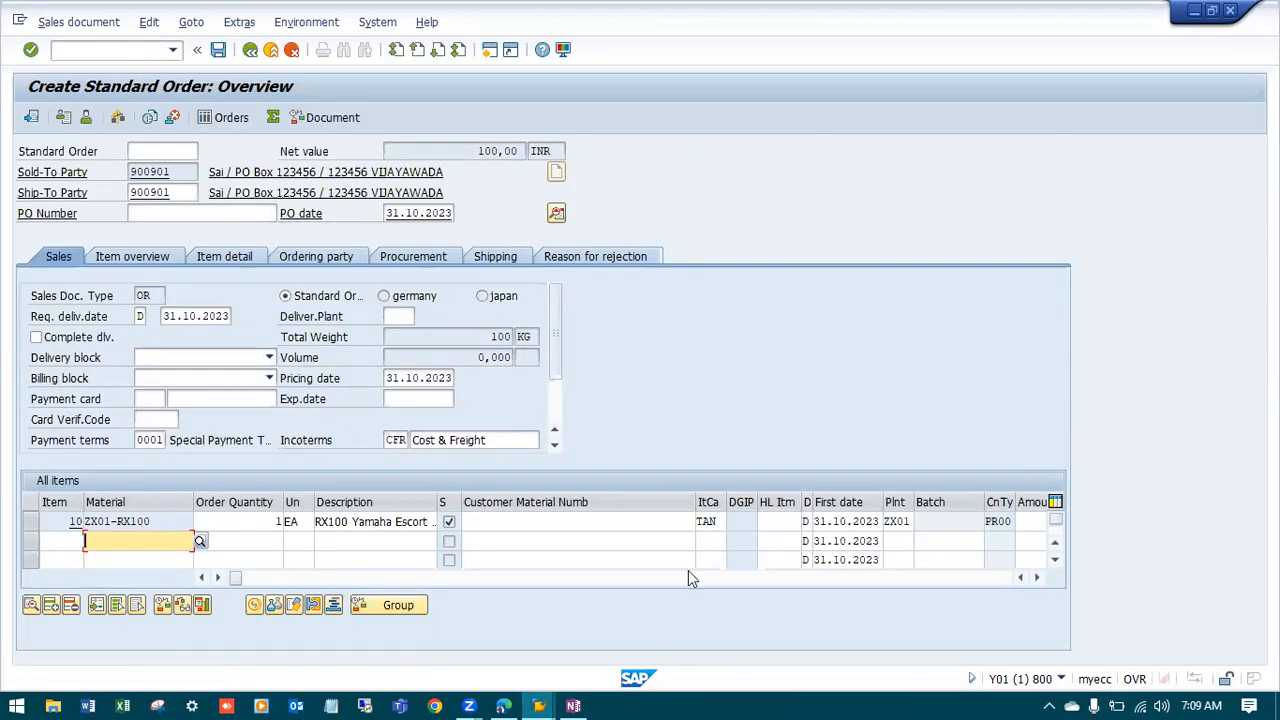
Narrow the Customer Material Numb column and save the standard order with "Order to Cash Process" as its PO number
drag(696, 502, 604, 501)
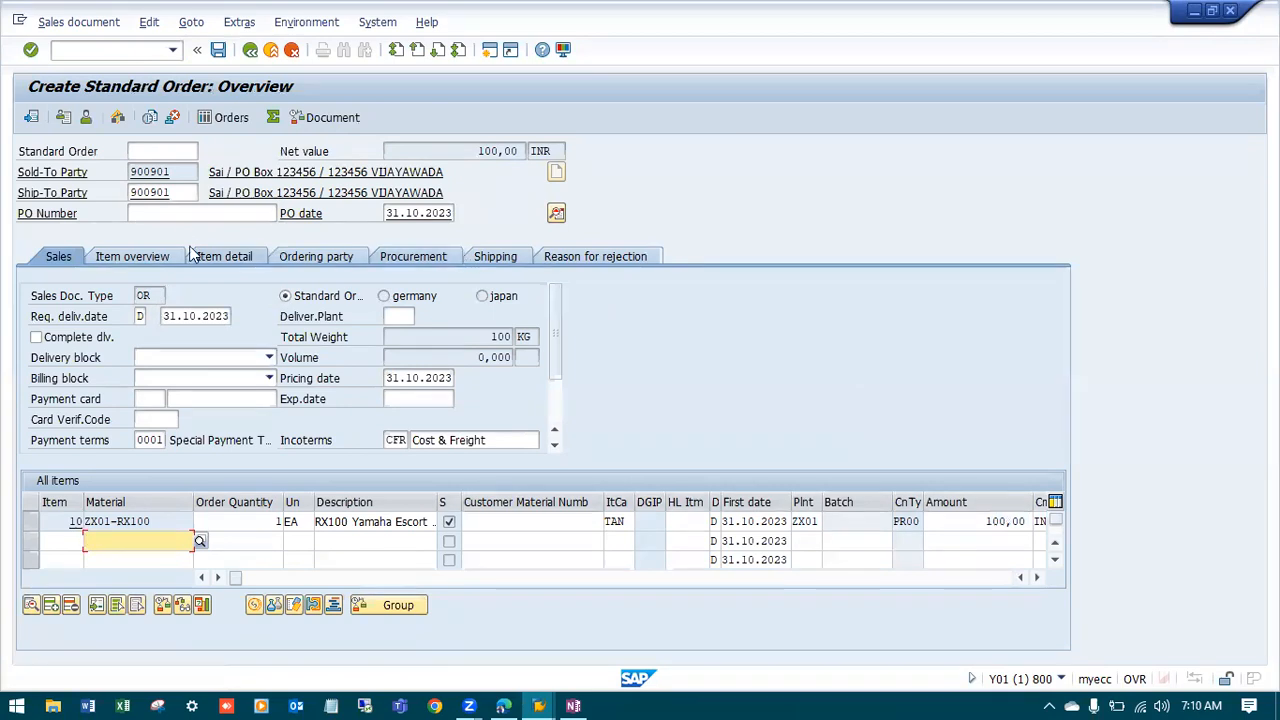
click(197, 213)
key(BackSpace)
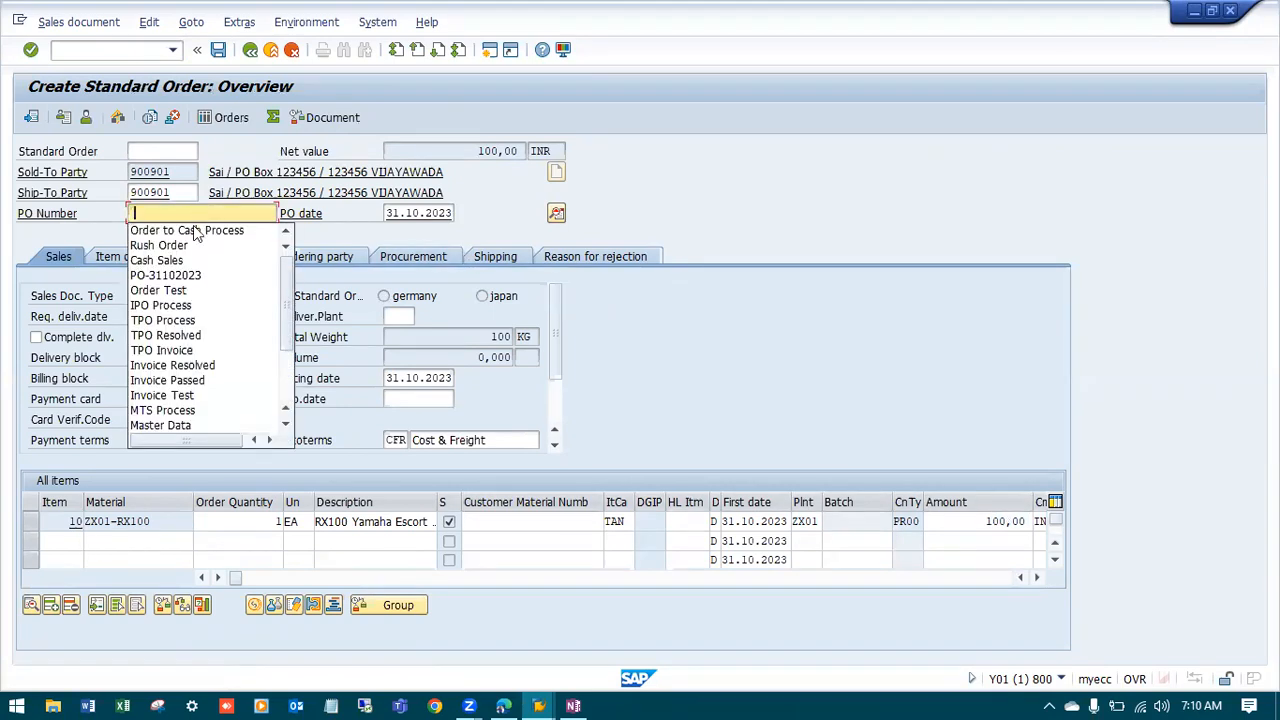
click(199, 231)
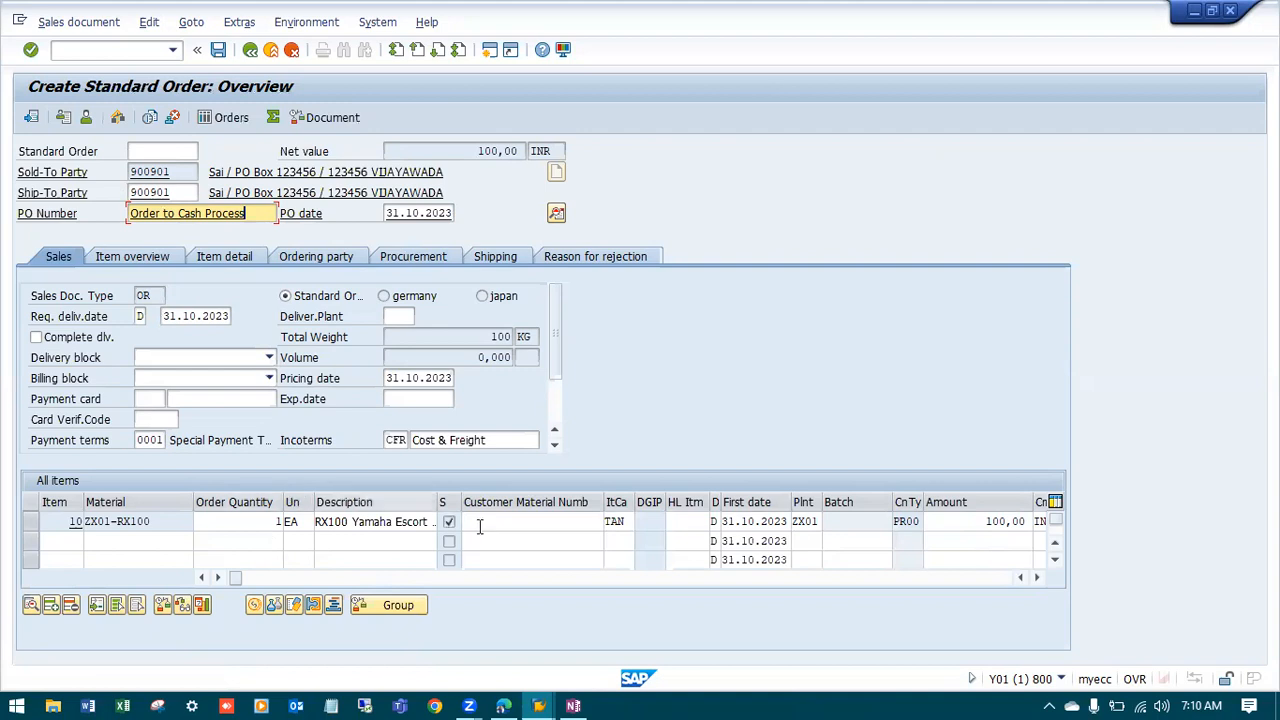
key(Return)
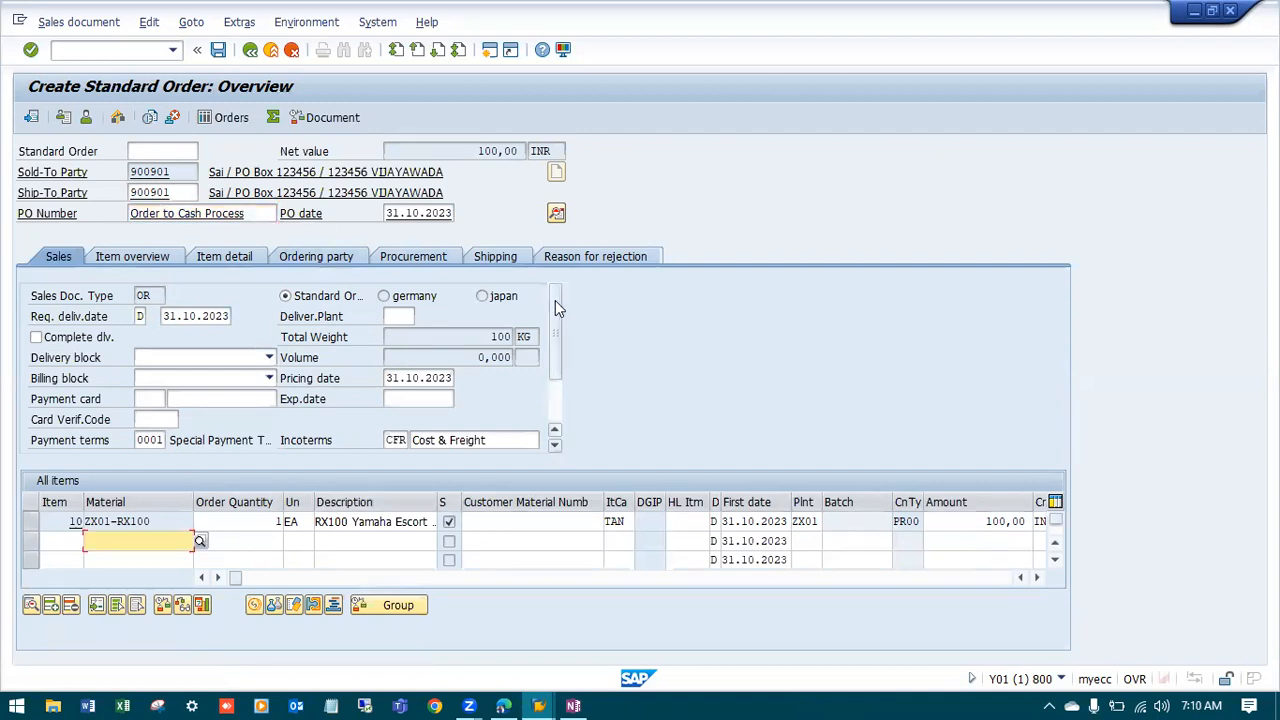
click(218, 52)
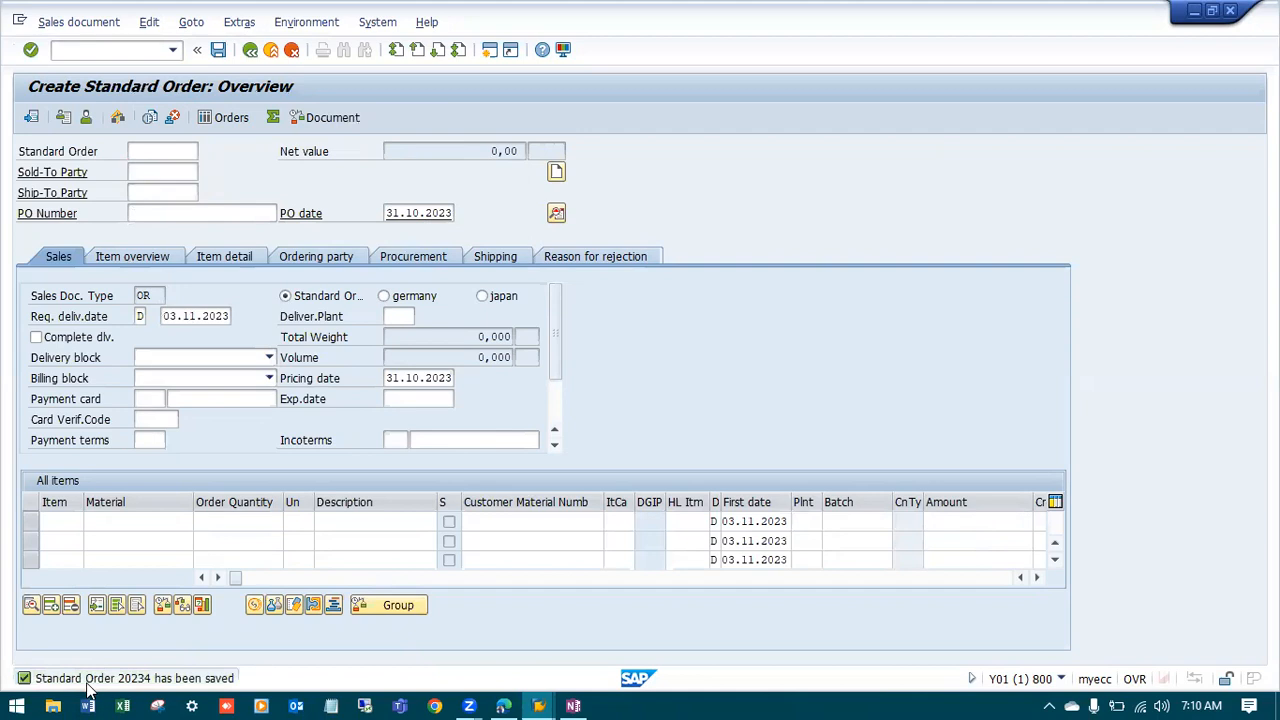
Look up the new order's number in the save message details and record it on an Order line below Quotation in OneNote
double_click(88, 680)
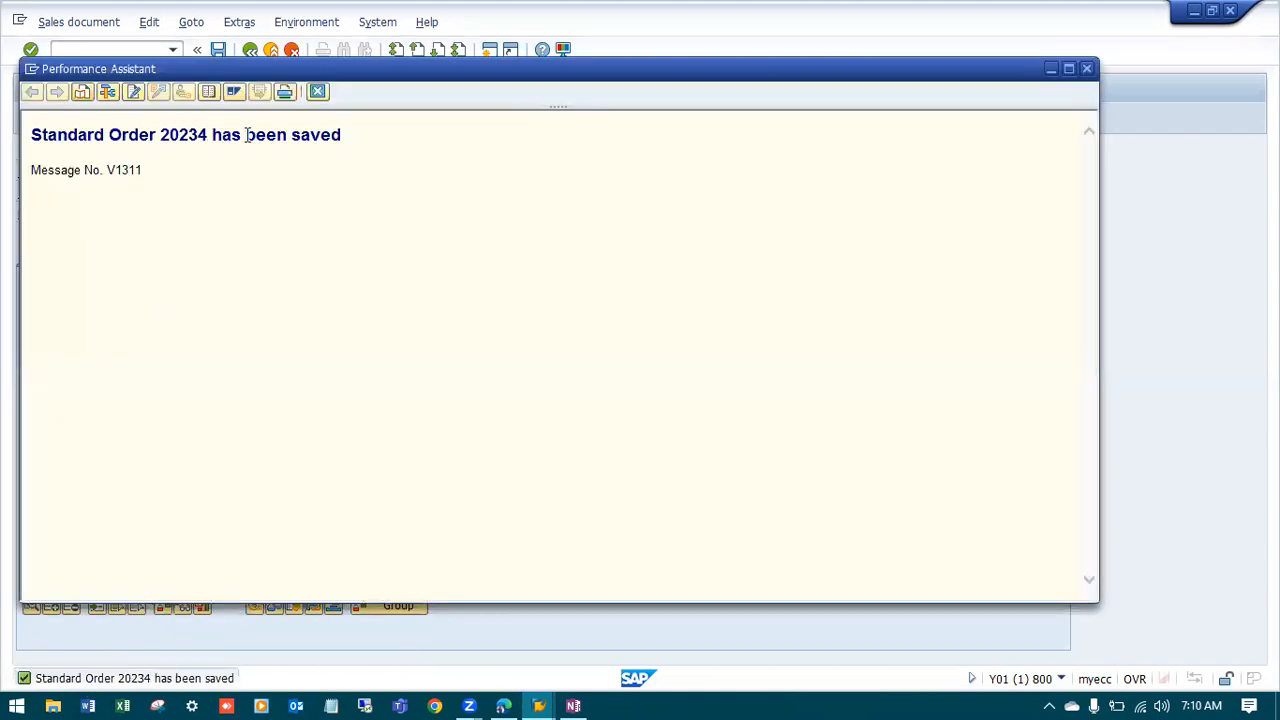
drag(207, 134, 158, 135)
click(220, 204)
click(573, 705)
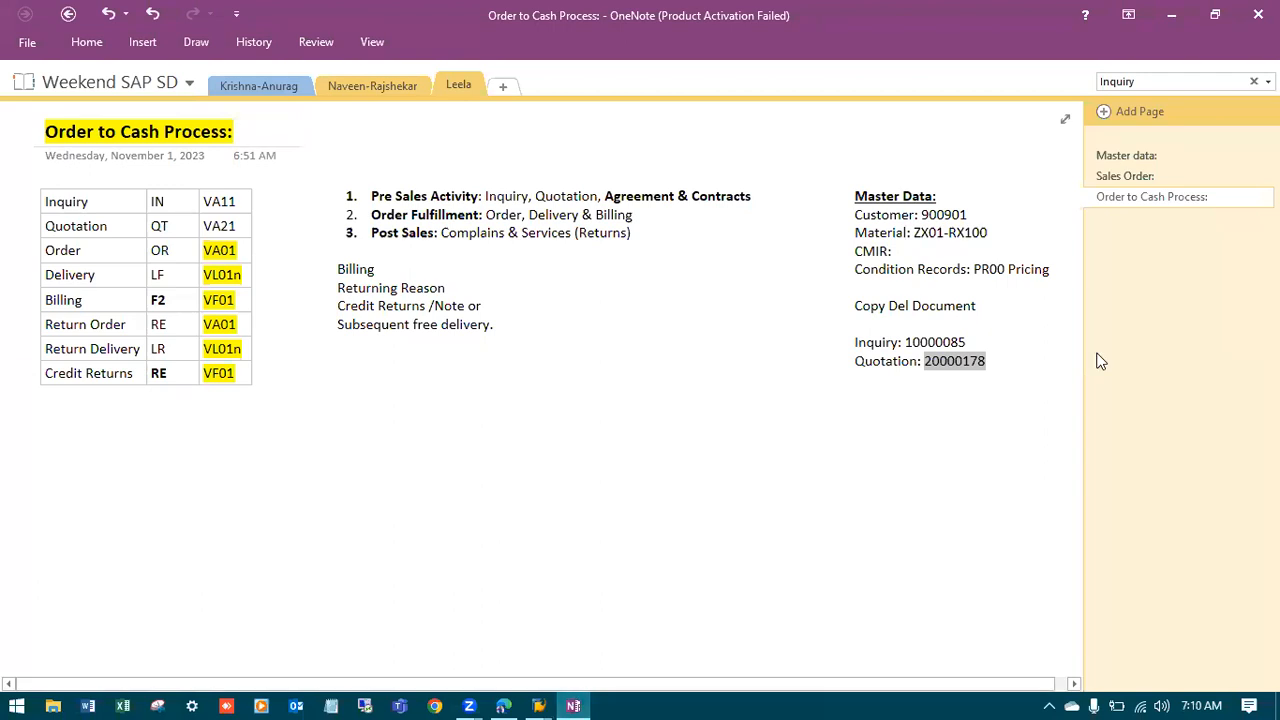
click(1000, 363)
key(Return)
text(Order: 202)
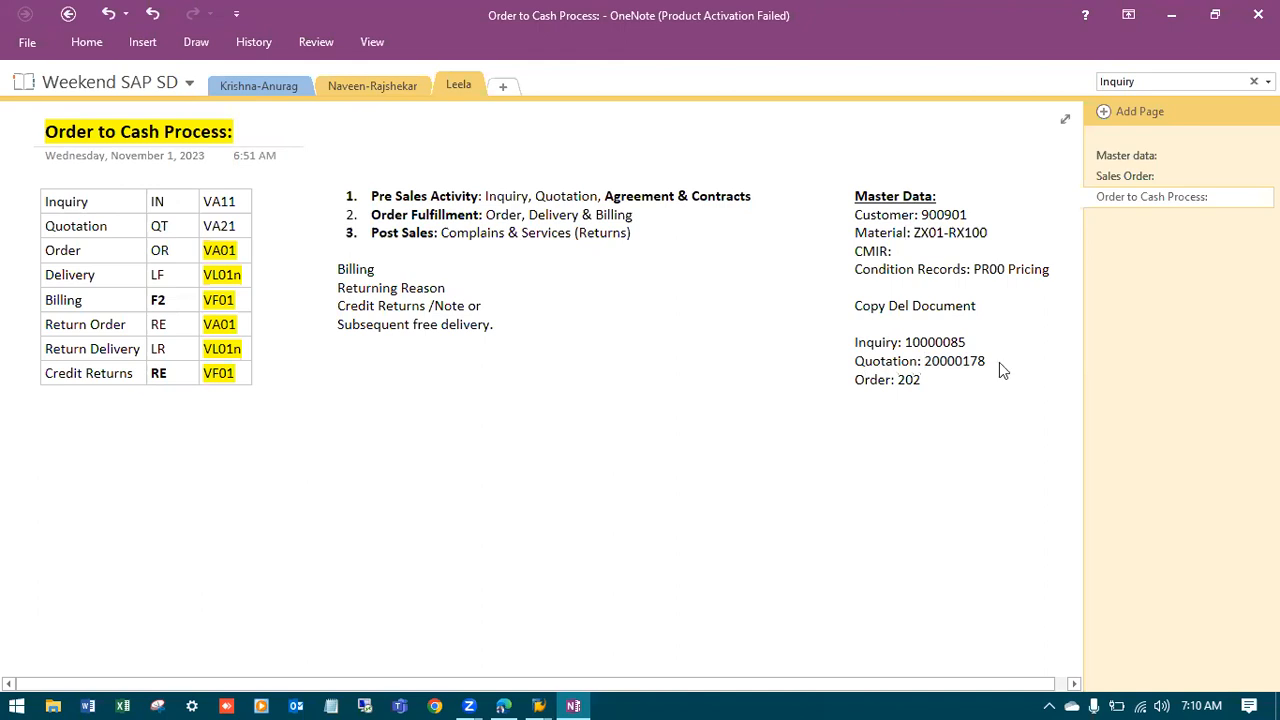
key(alt+Tab)
key(alt+Tab)
text(r: 20234)
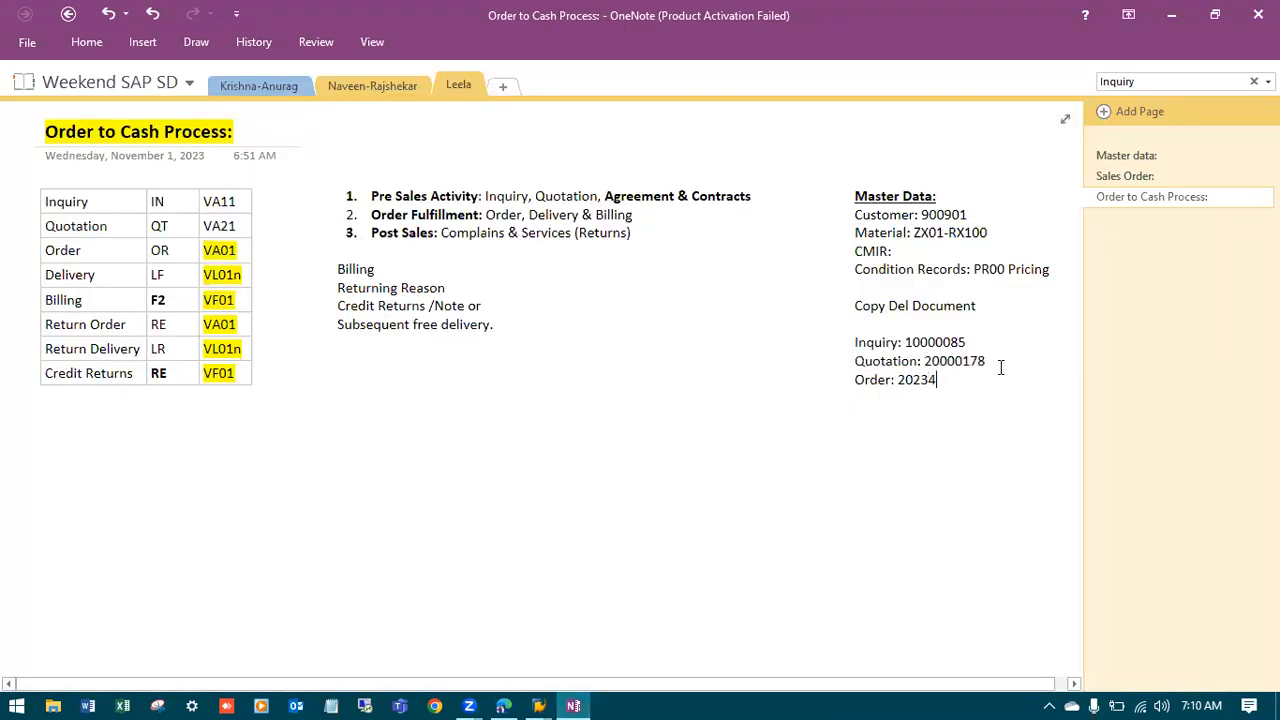
Return to SAP, close the message details and open the saved standard order for changes in transaction VA02
click(1174, 18)
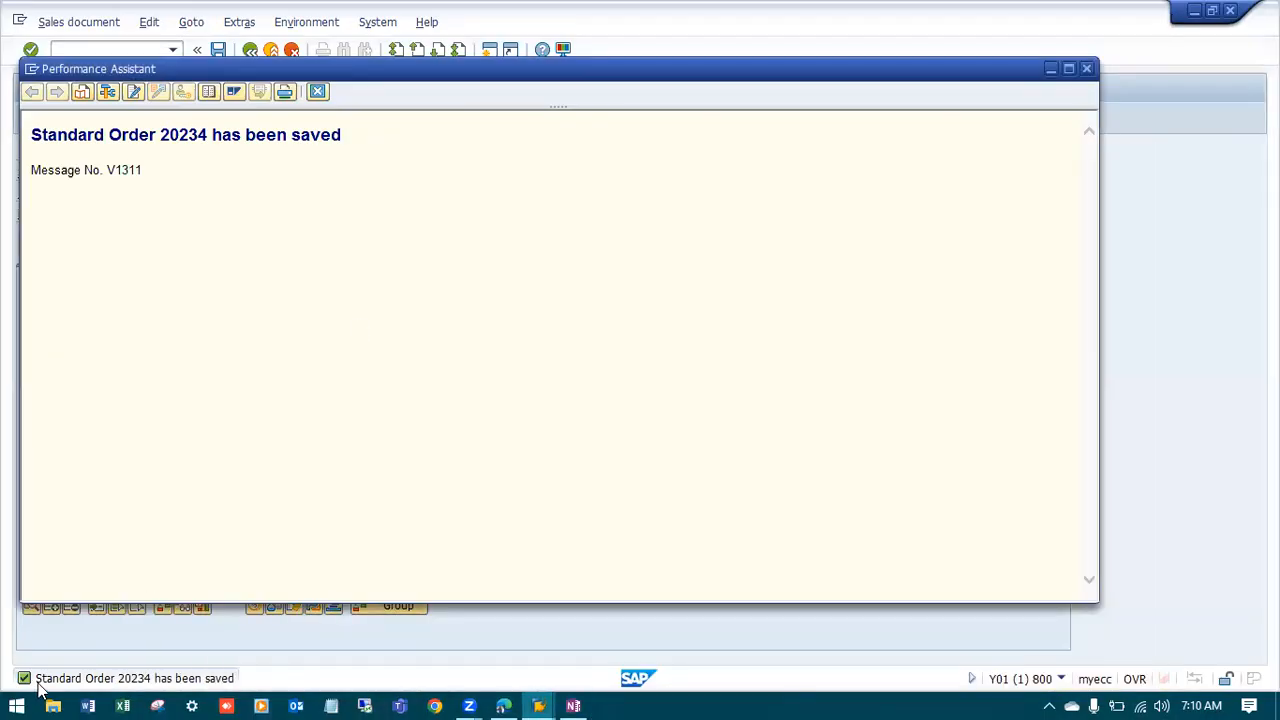
key(Escape)
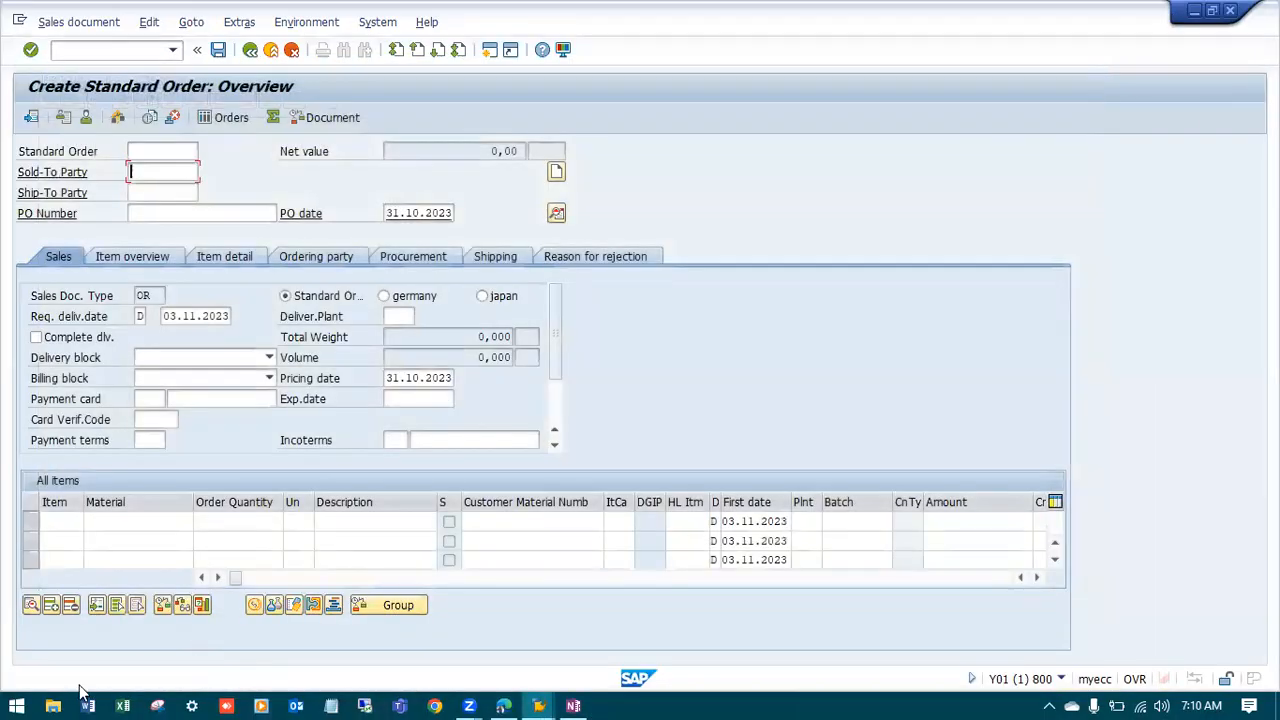
click(108, 48)
text(/nva02)
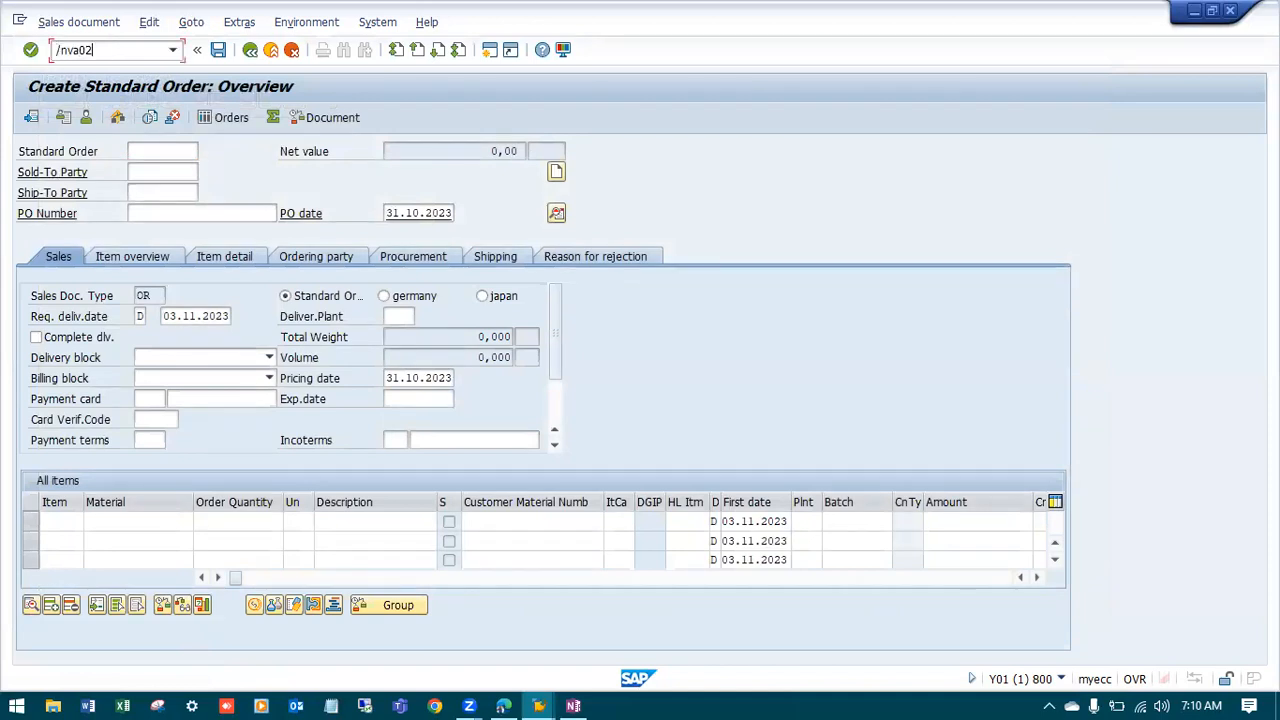
key(Return)
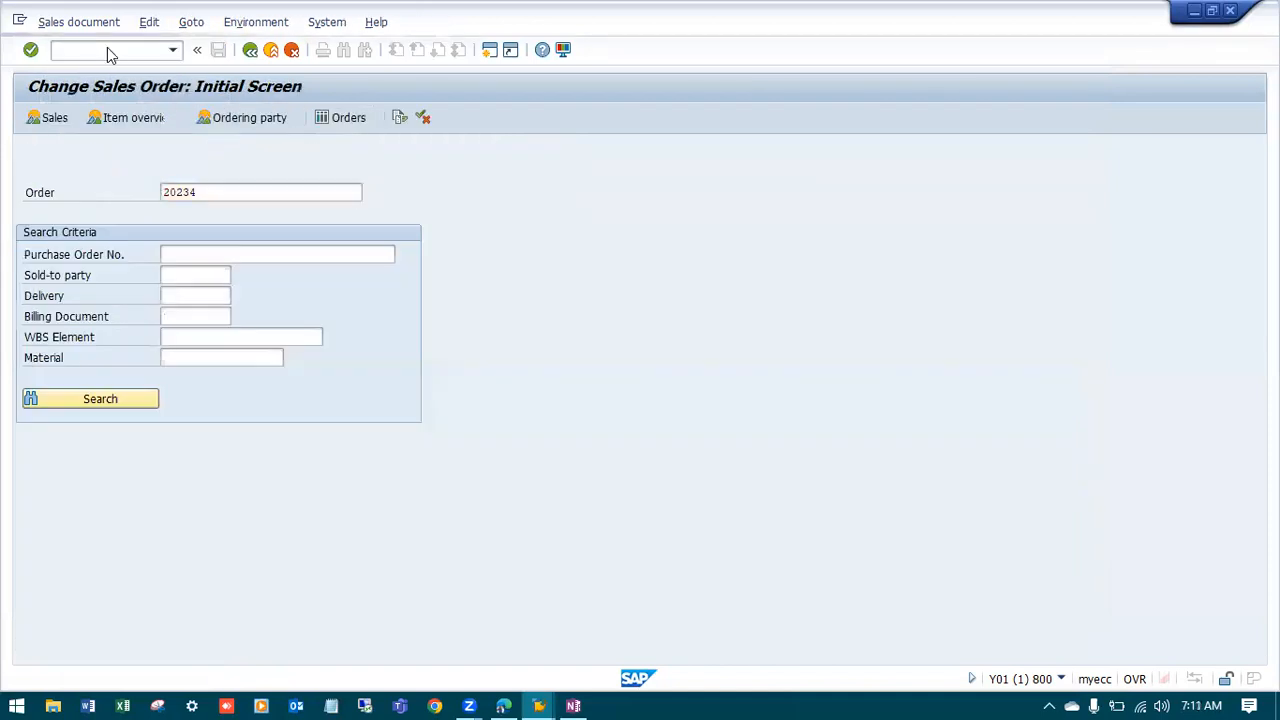
key(Return)
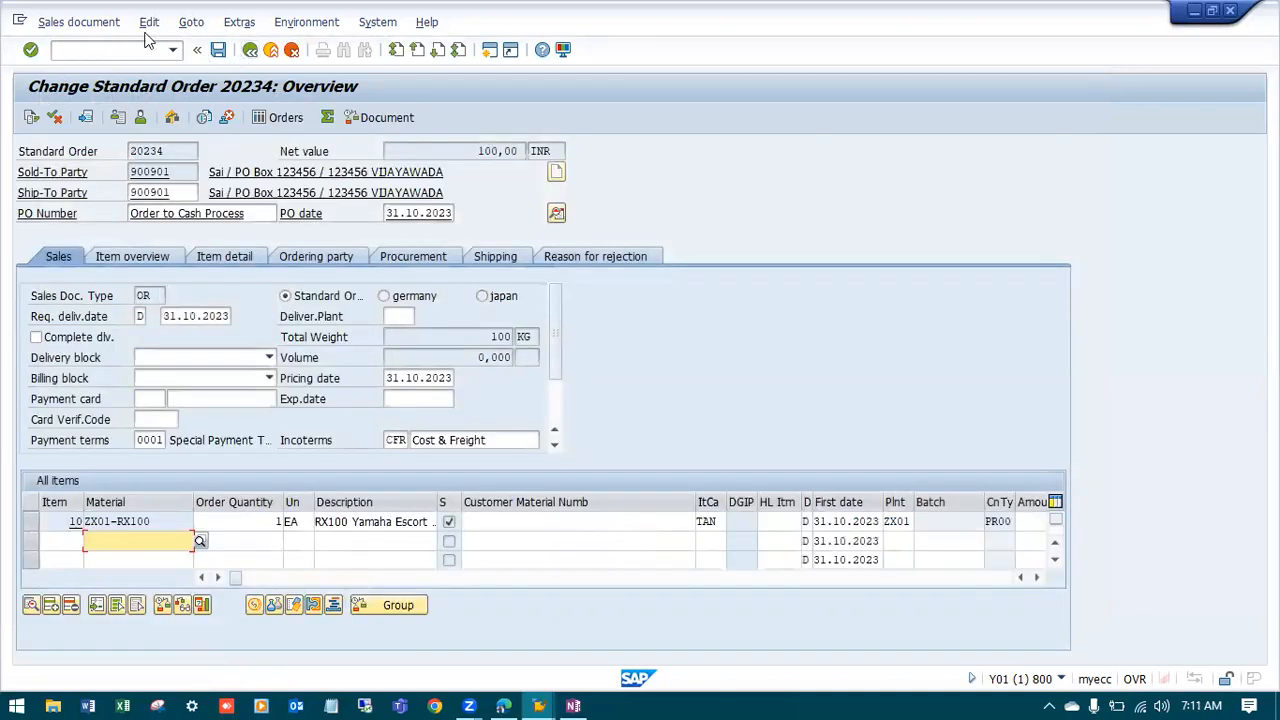
Check the standard order's incompletion log and go back to the initial order change screen
click(149, 21)
click(199, 256)
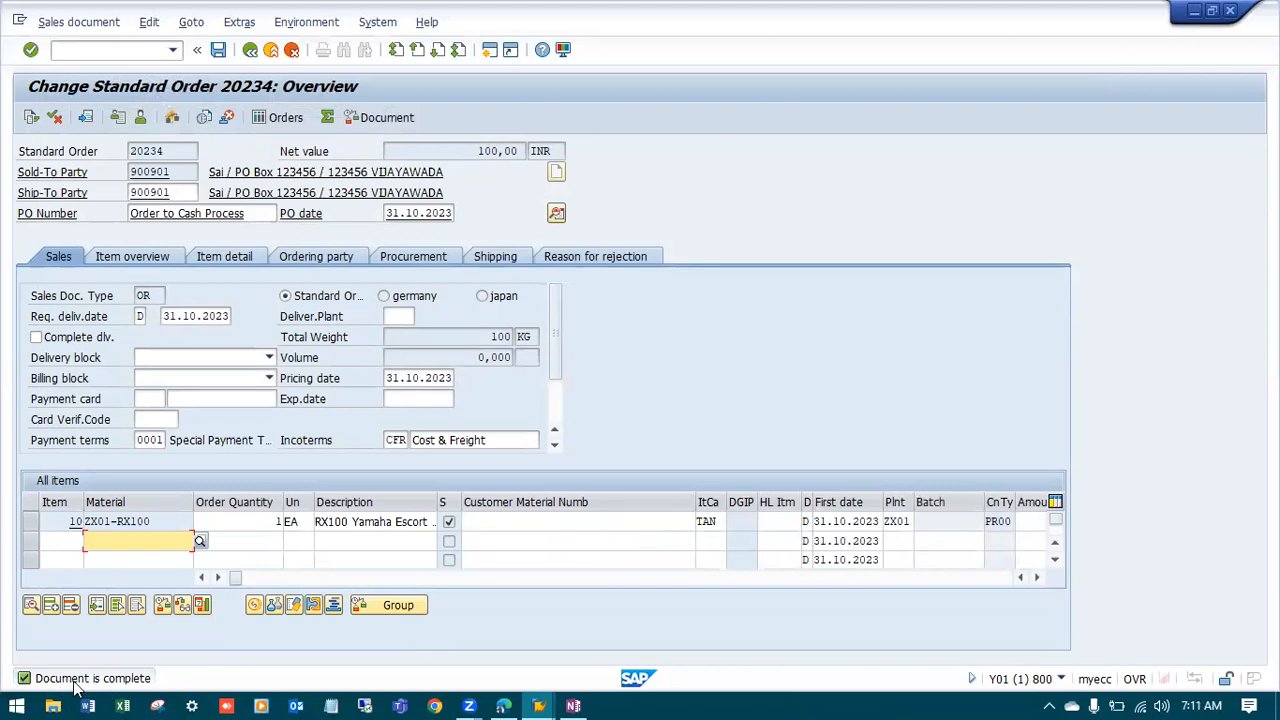
double_click(75, 680)
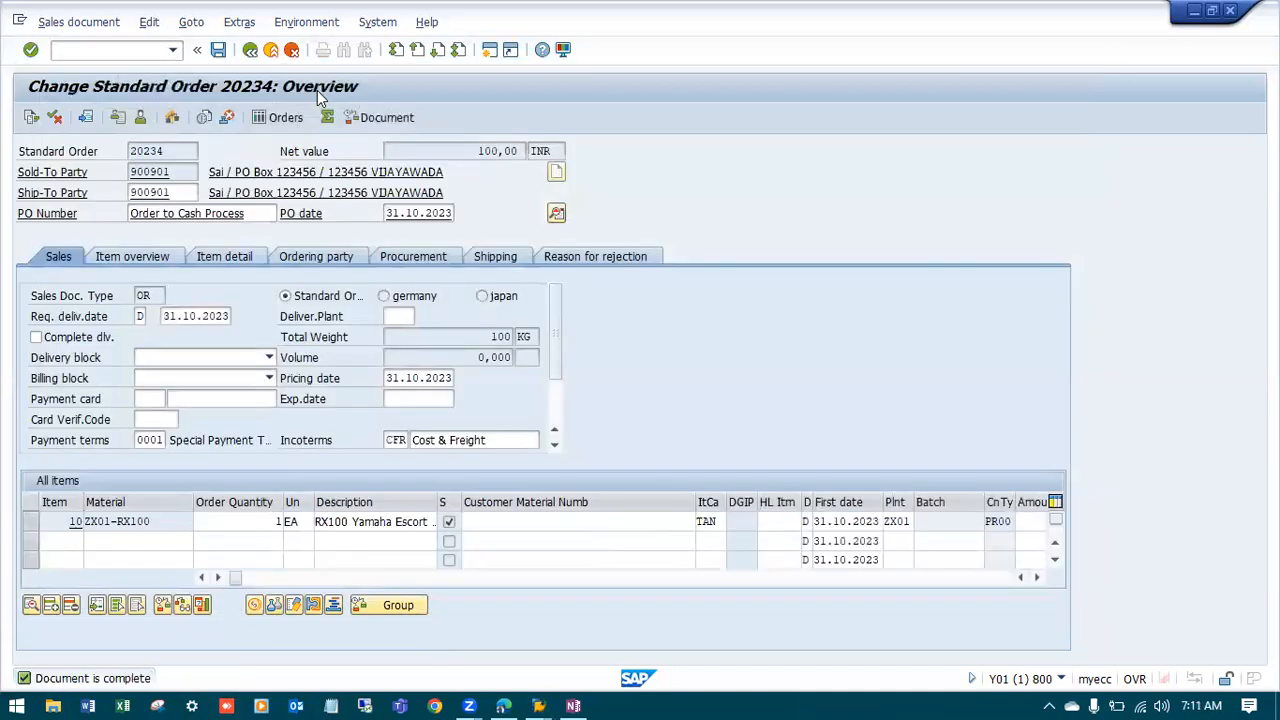
click(317, 92)
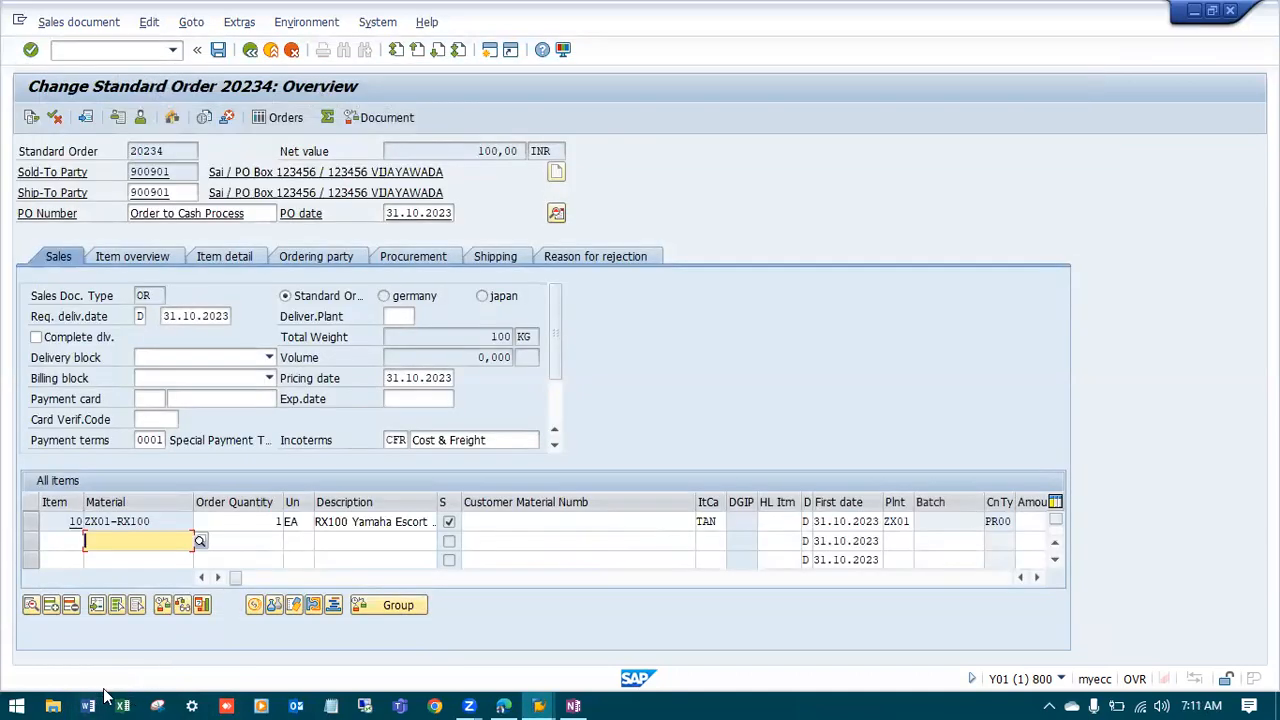
click(252, 50)
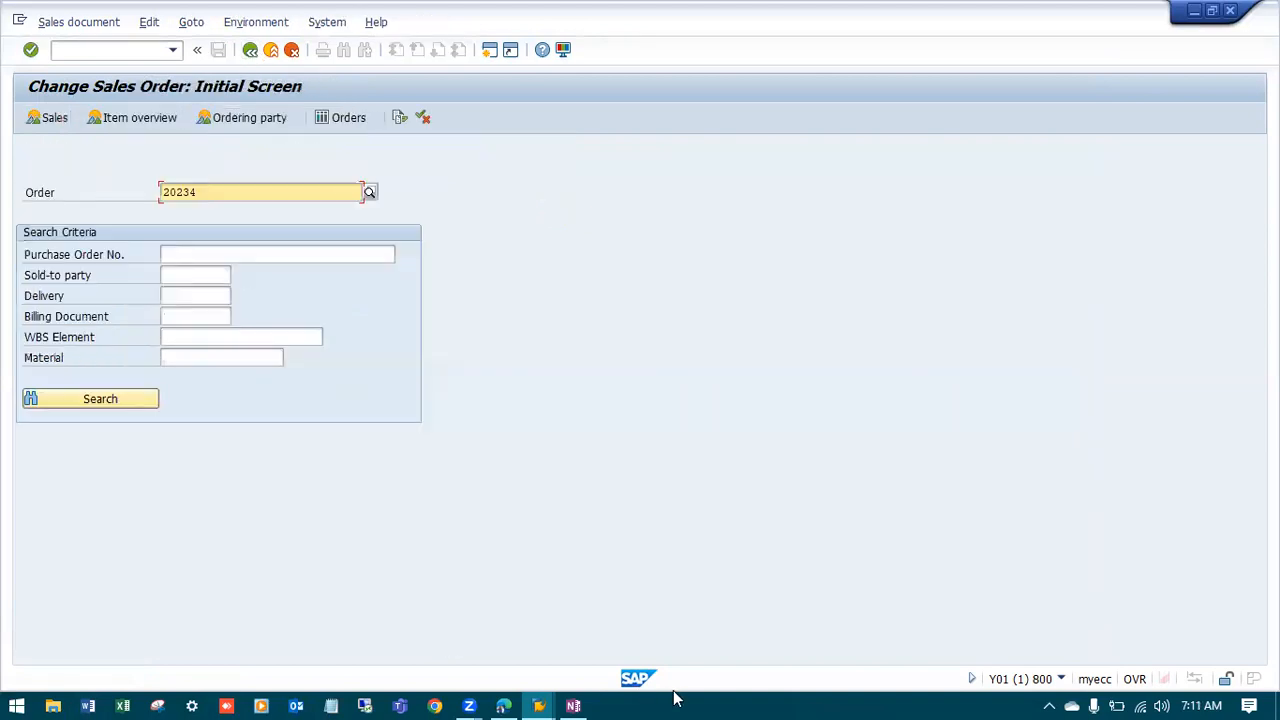
Check the order number recorded in OneNote, return to SAP and open the outbound delivery creation transaction VL01N
key(alt+Tab)
drag(937, 380, 900, 380)
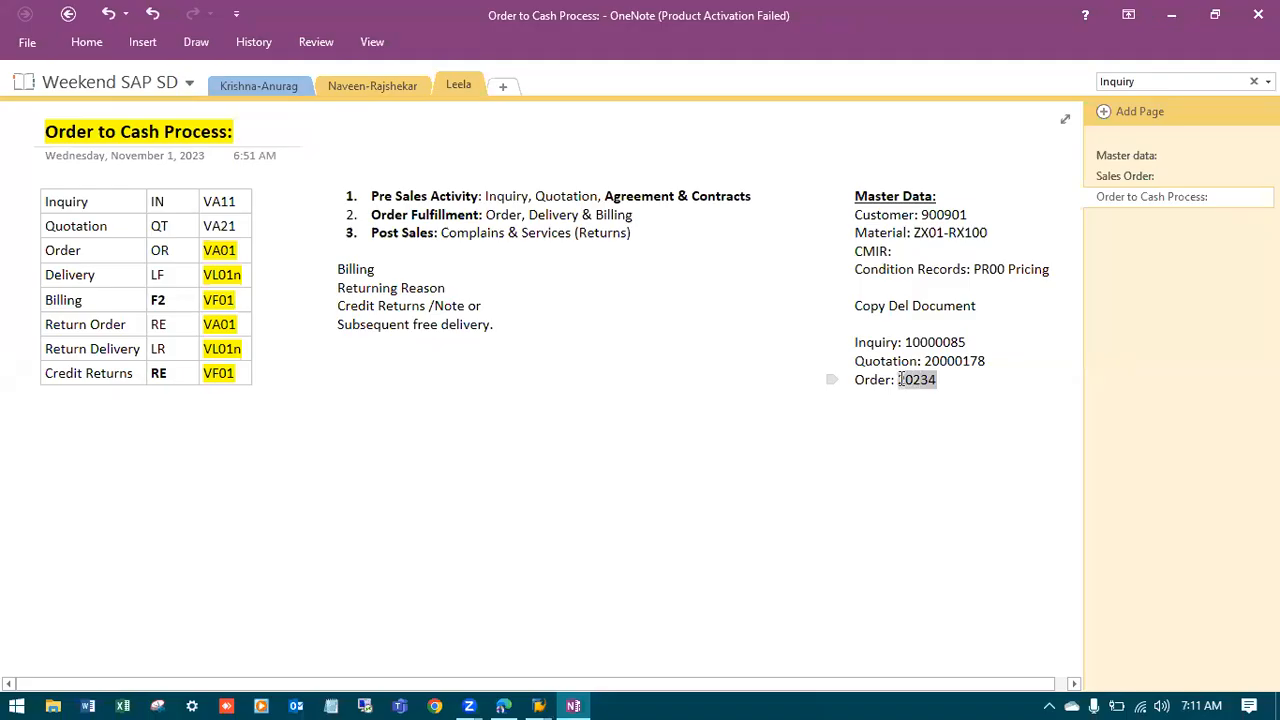
click(858, 405)
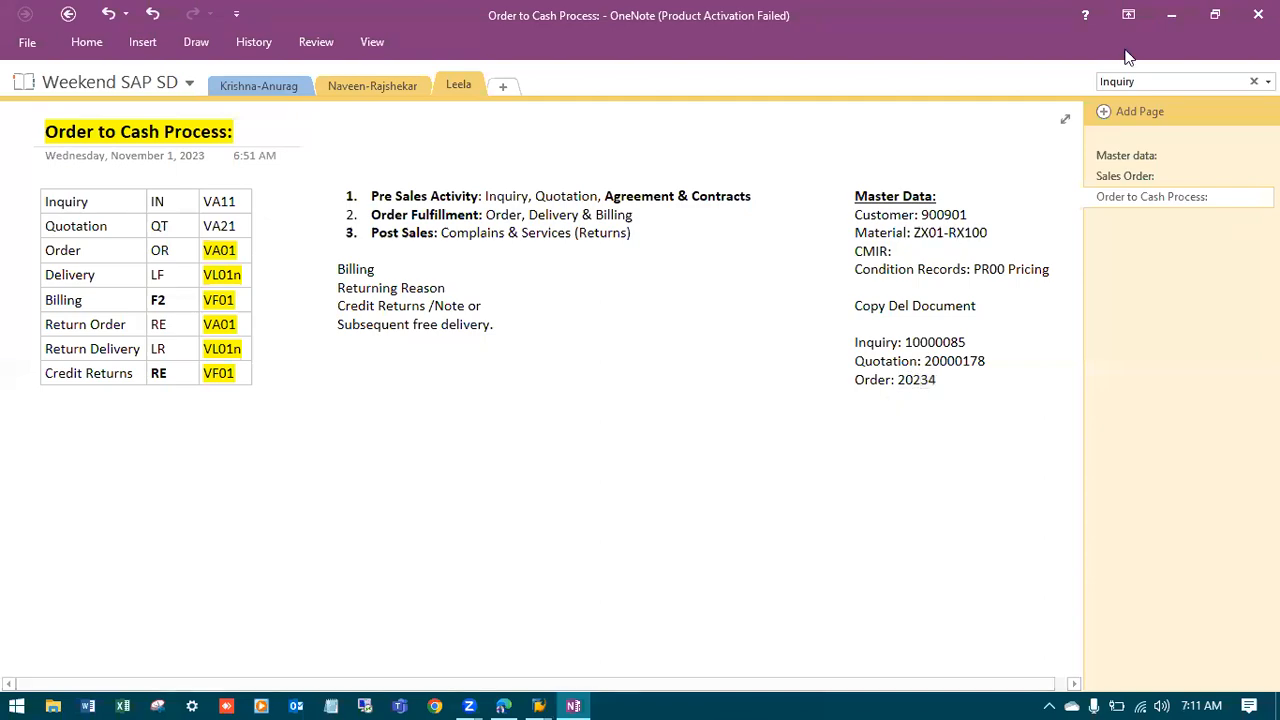
click(1171, 15)
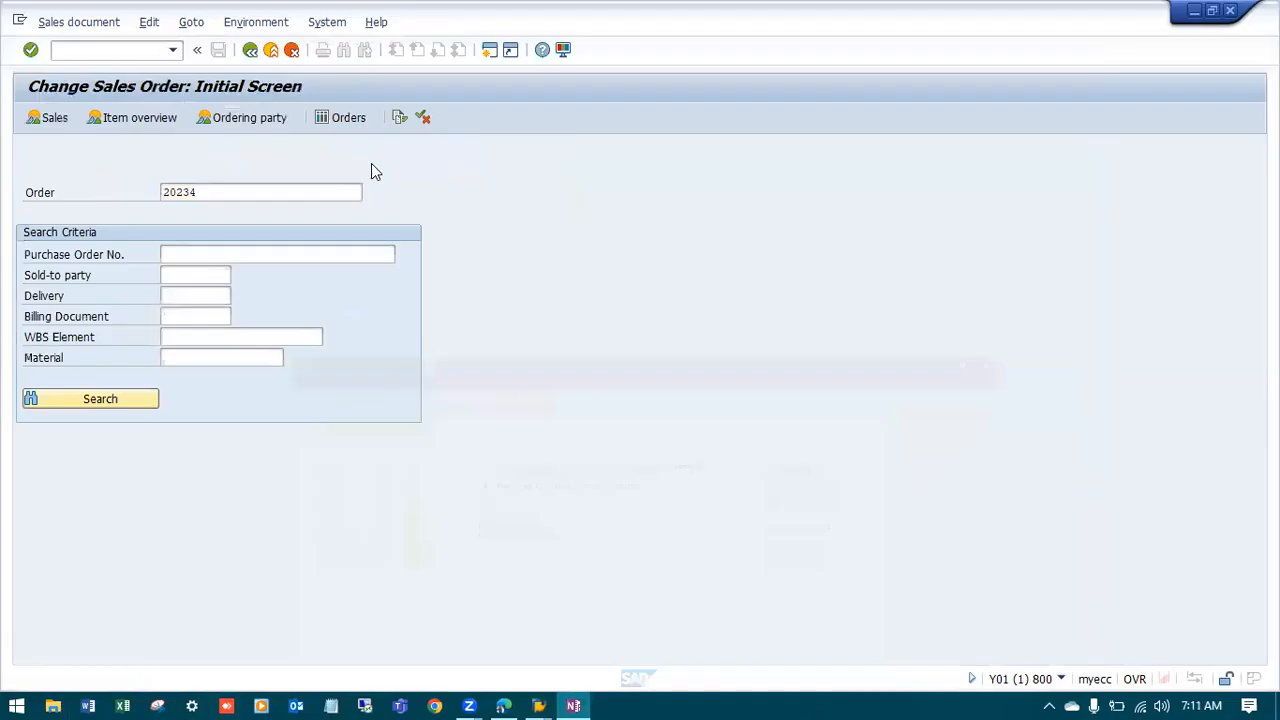
click(109, 50)
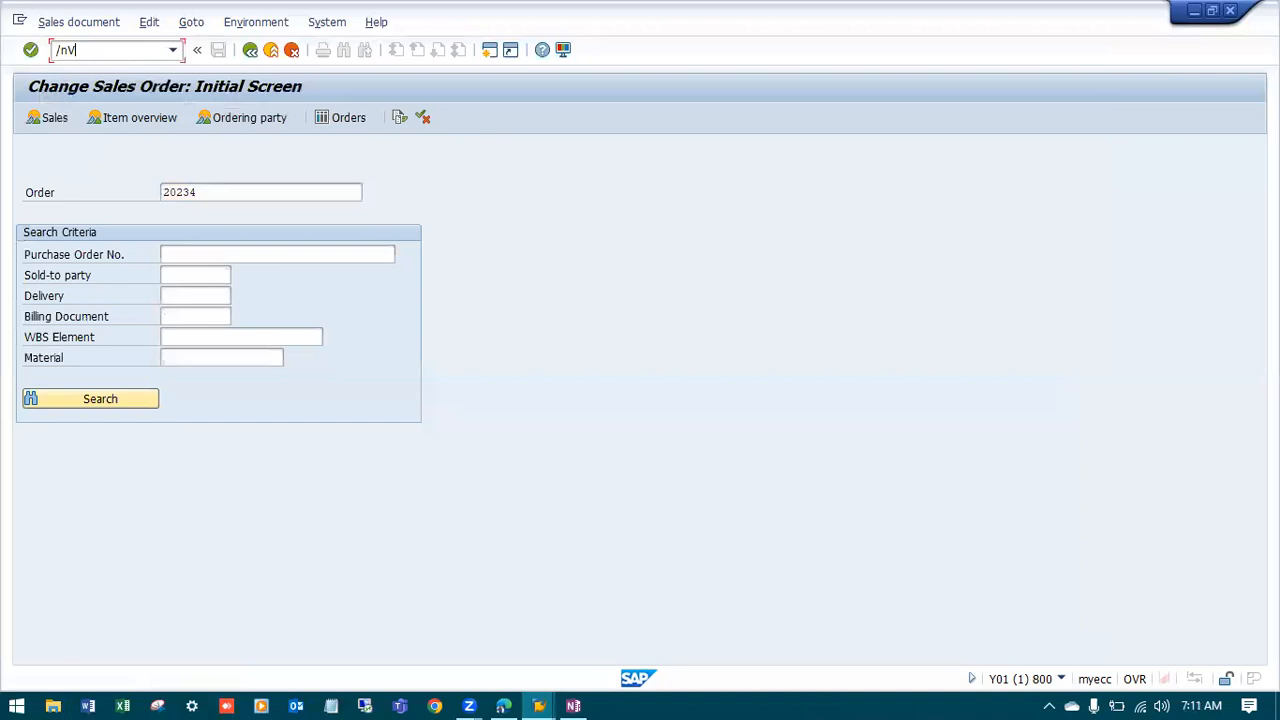
key(Return)
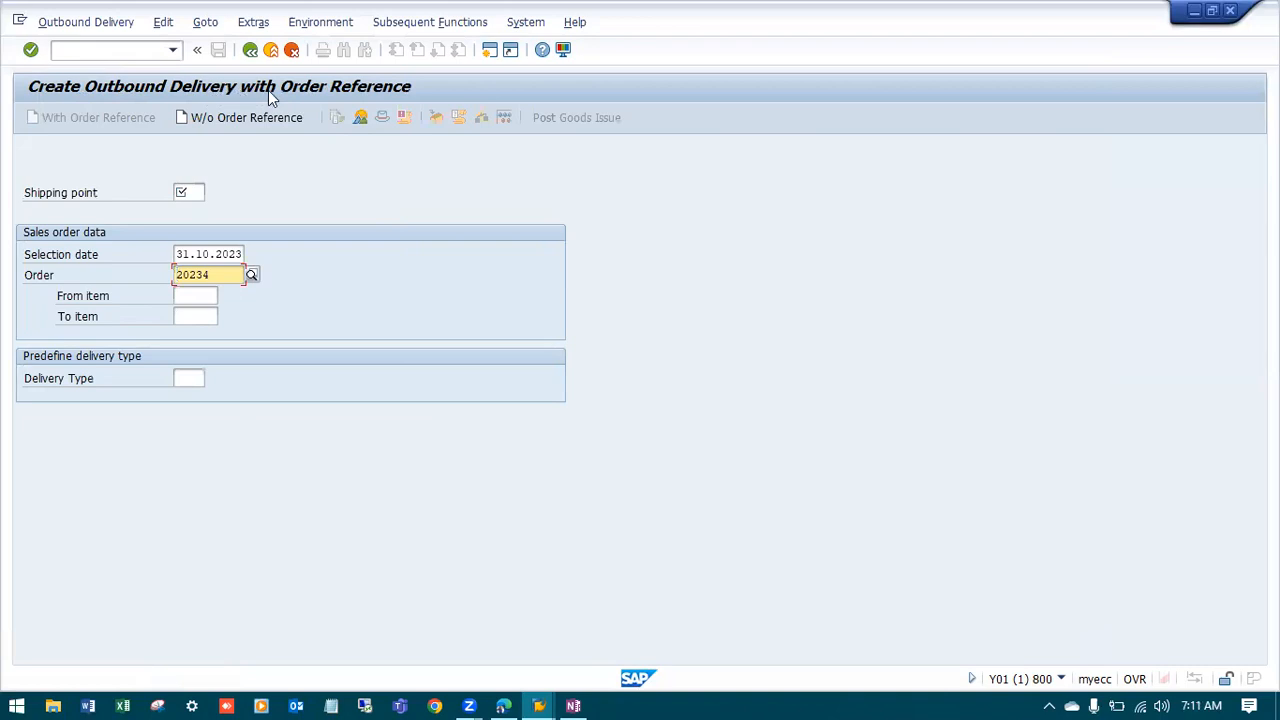
Enter shipping point ZX01 and pick 10.11.2023 as the selection date for the order's outbound delivery
click(195, 192)
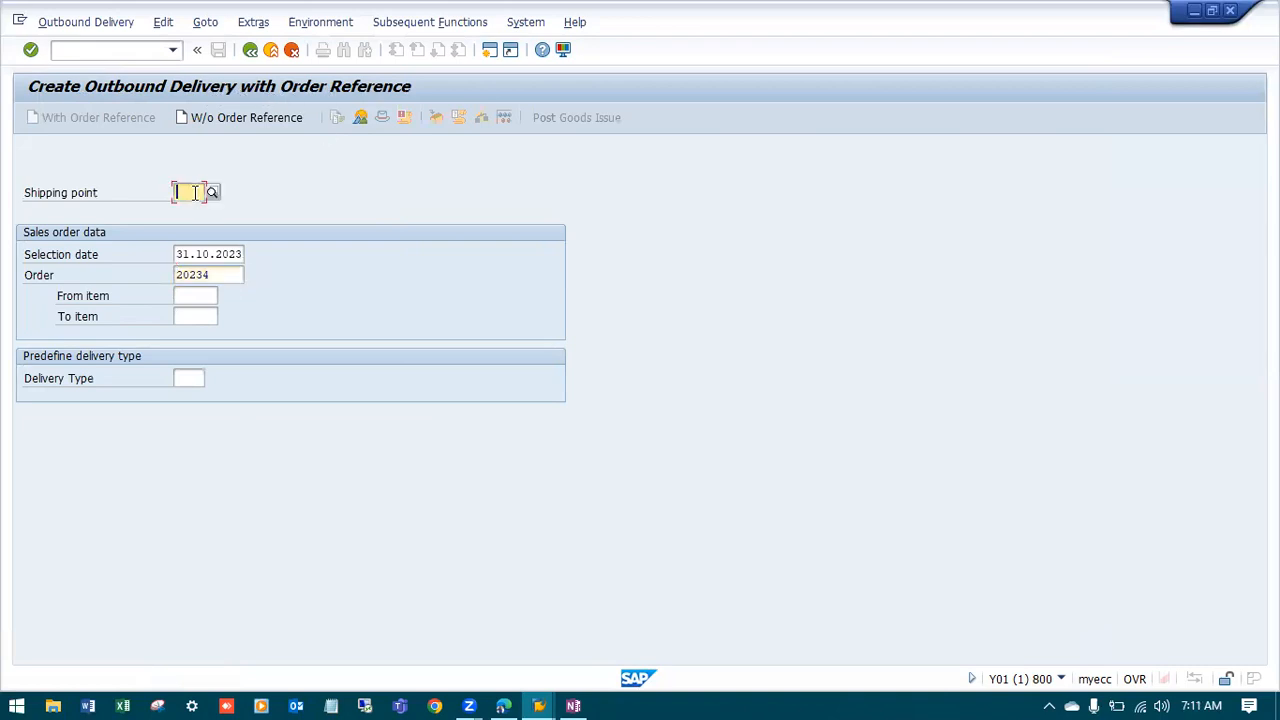
click(195, 192)
click(192, 210)
click(178, 255)
click(250, 256)
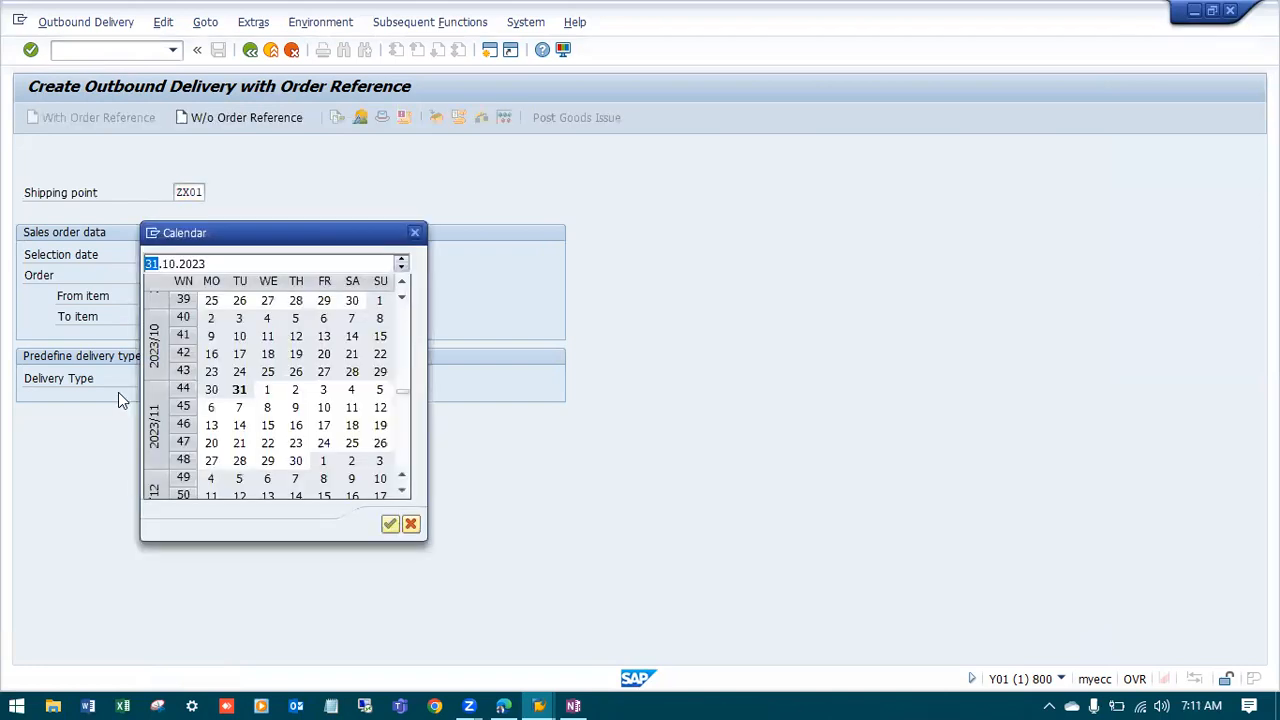
click(330, 410)
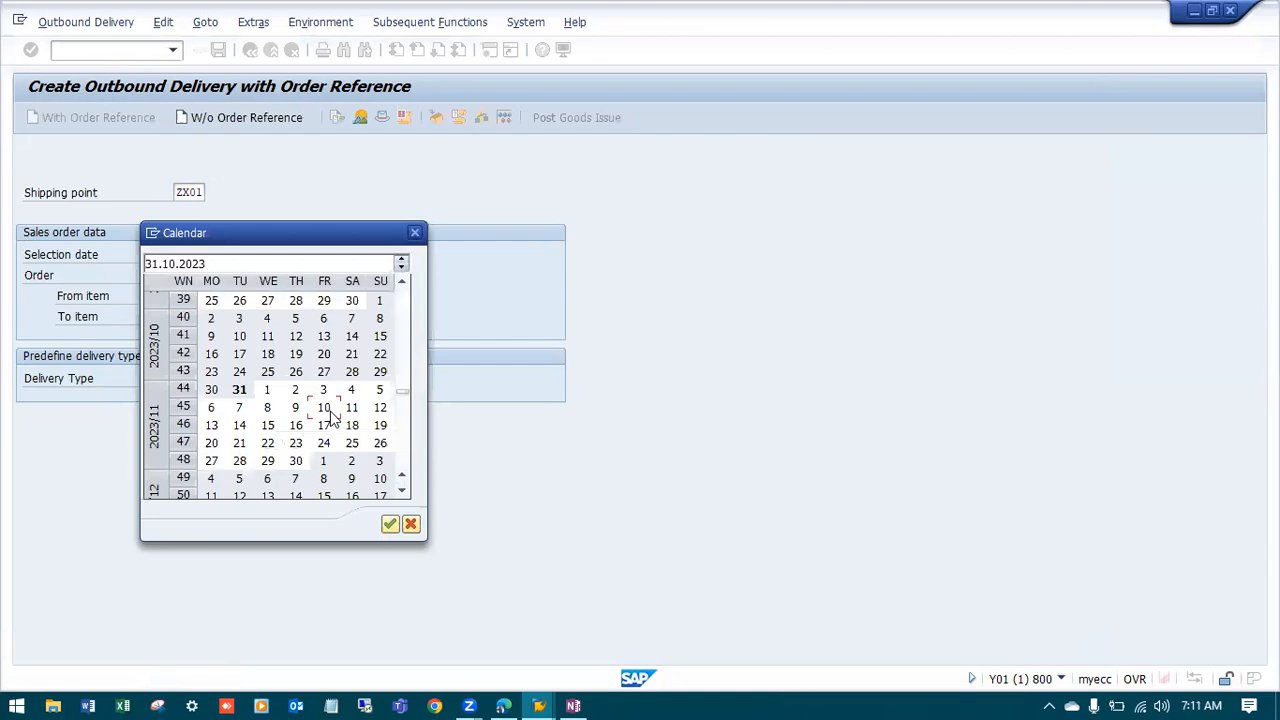
double_click(330, 410)
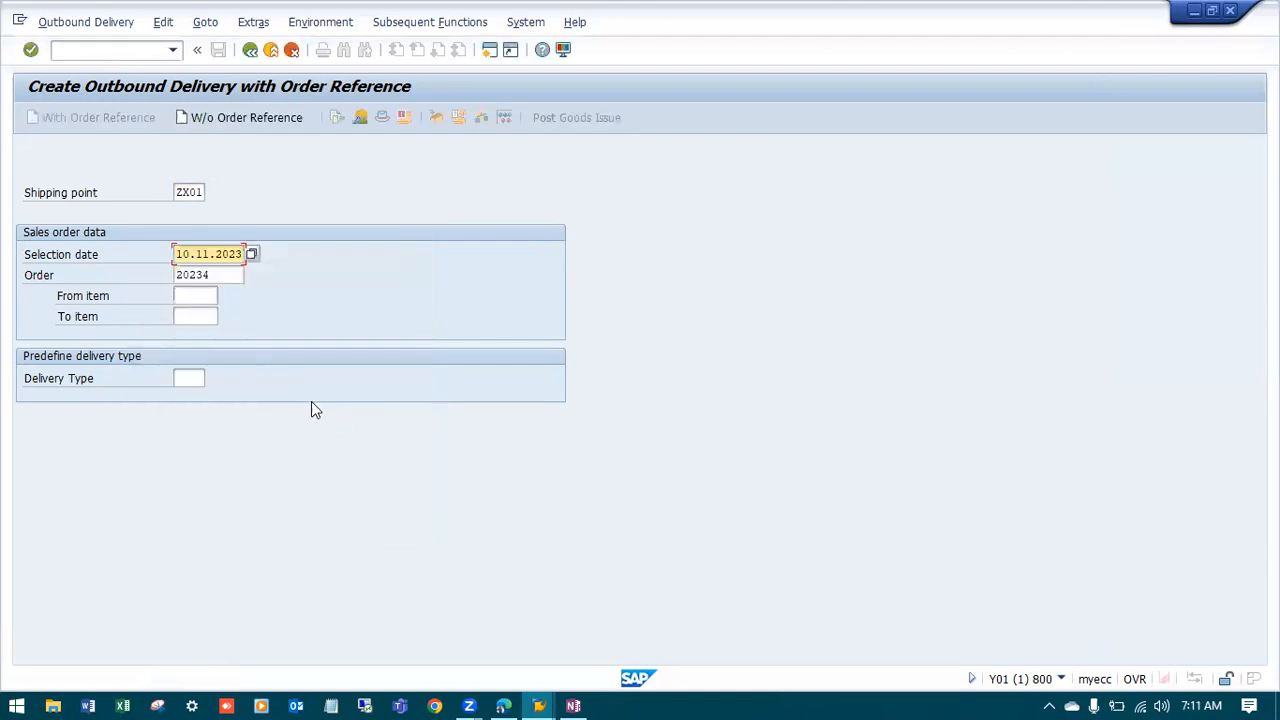
Set the delivery type to LF and open the delivery overview for the referenced order
click(183, 378)
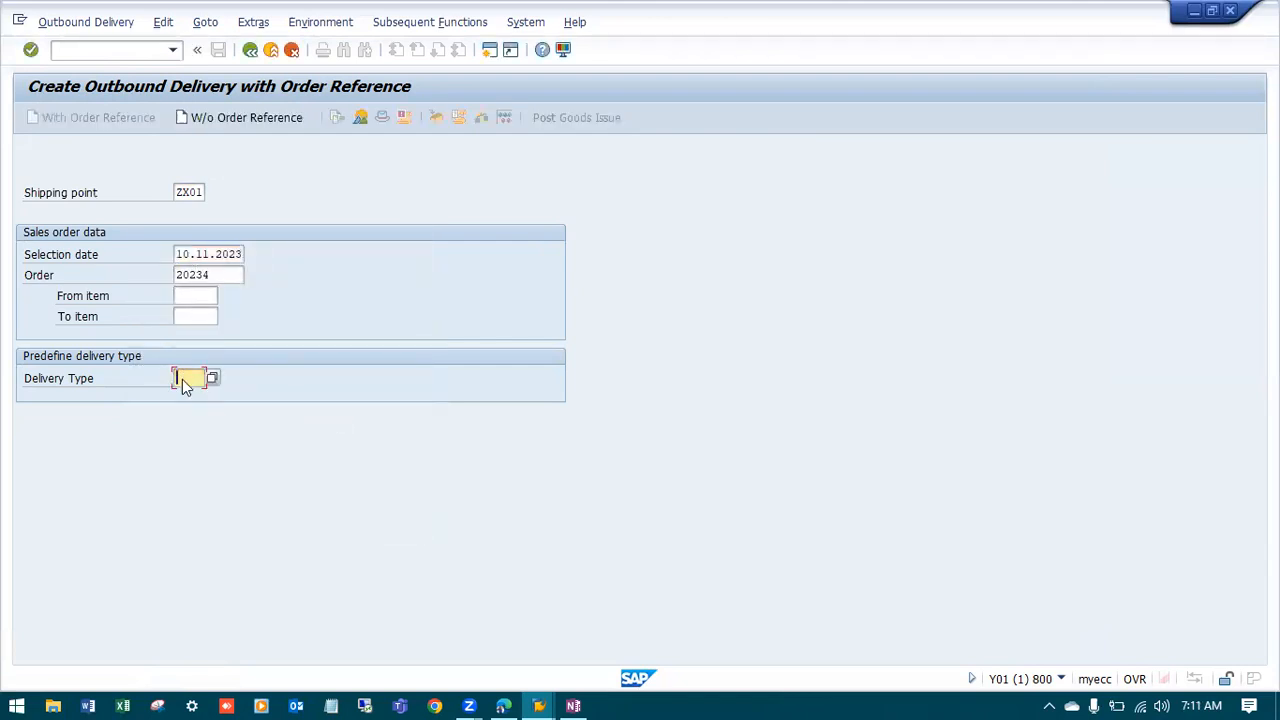
text(lf)
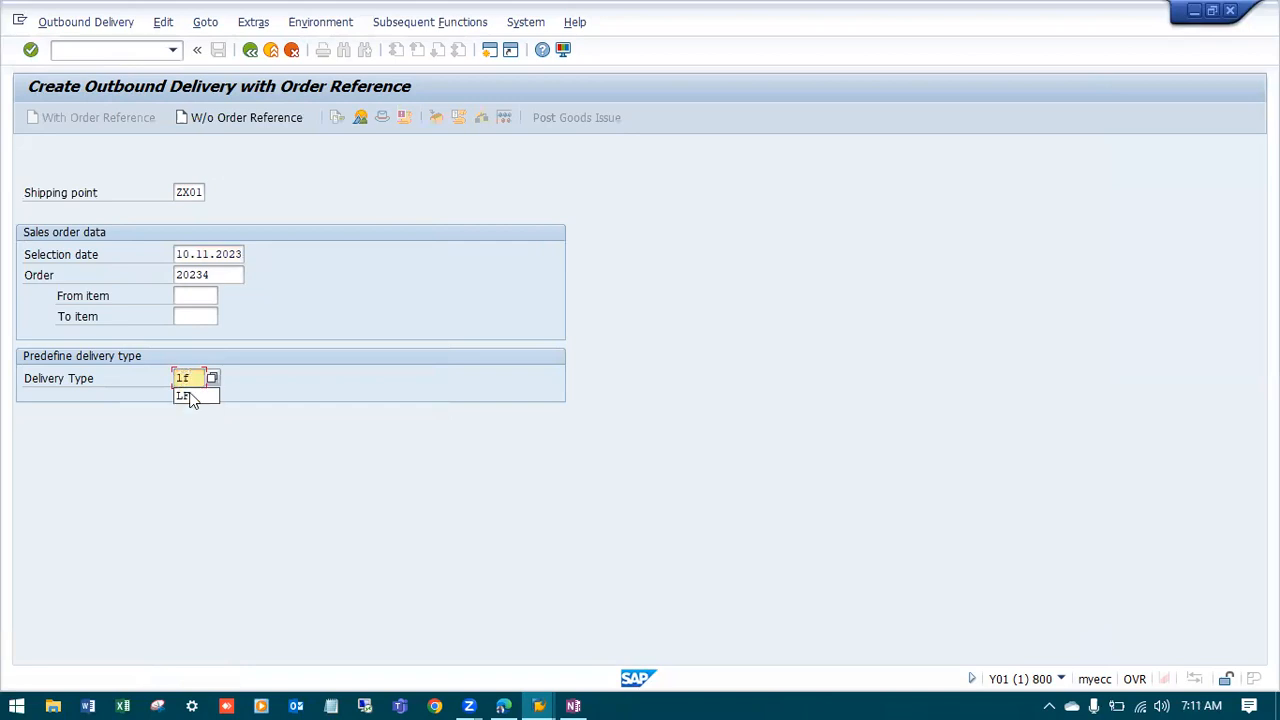
click(191, 394)
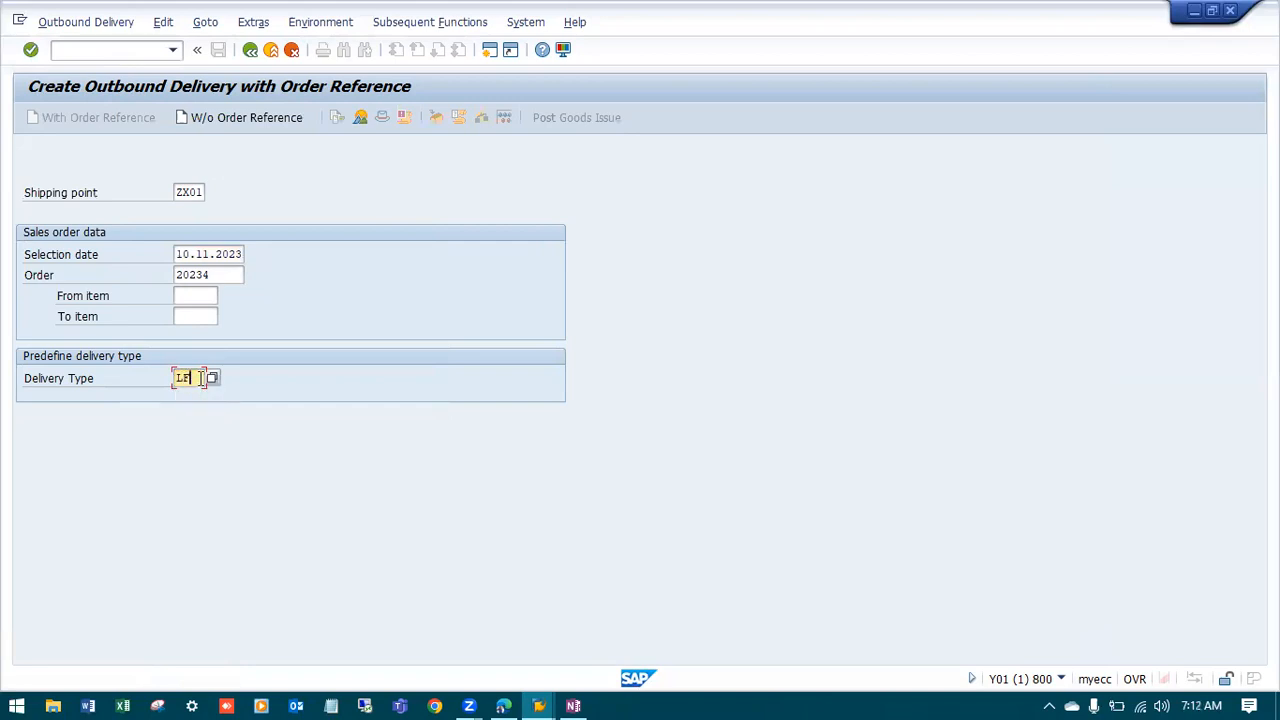
key(Return)
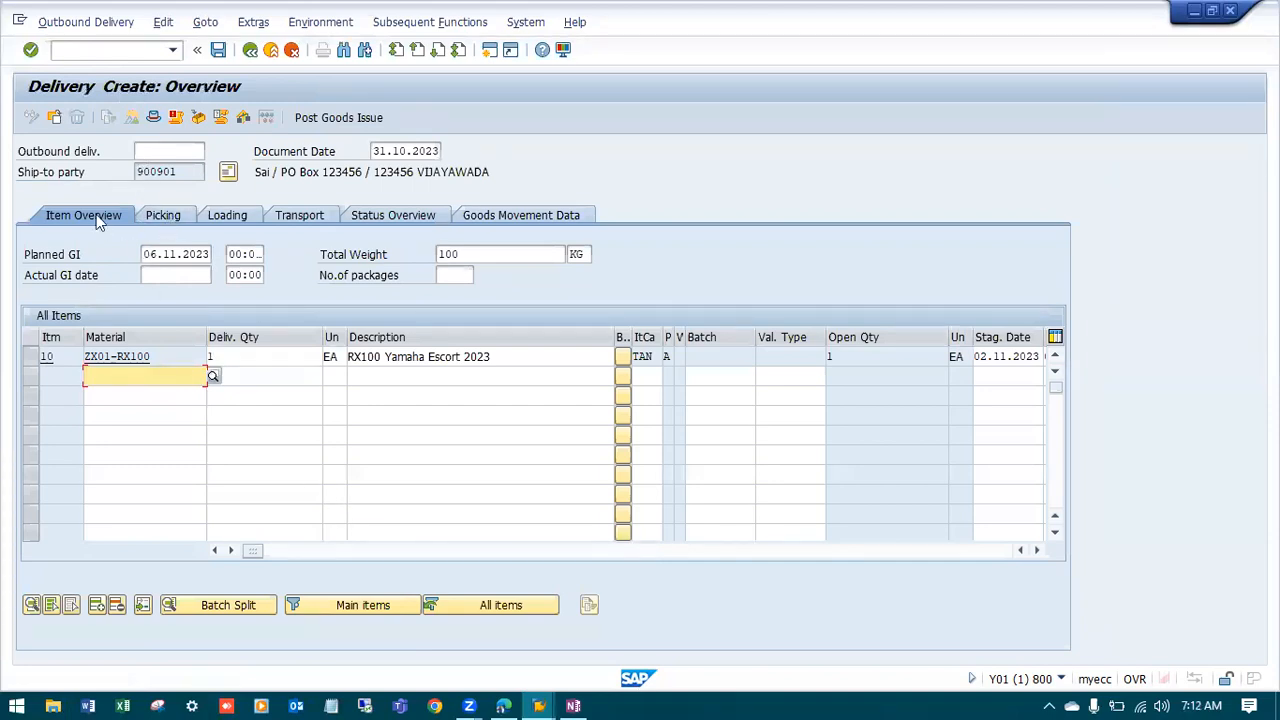
Review the new delivery's picking, loading, status overview and goods movement data
click(158, 216)
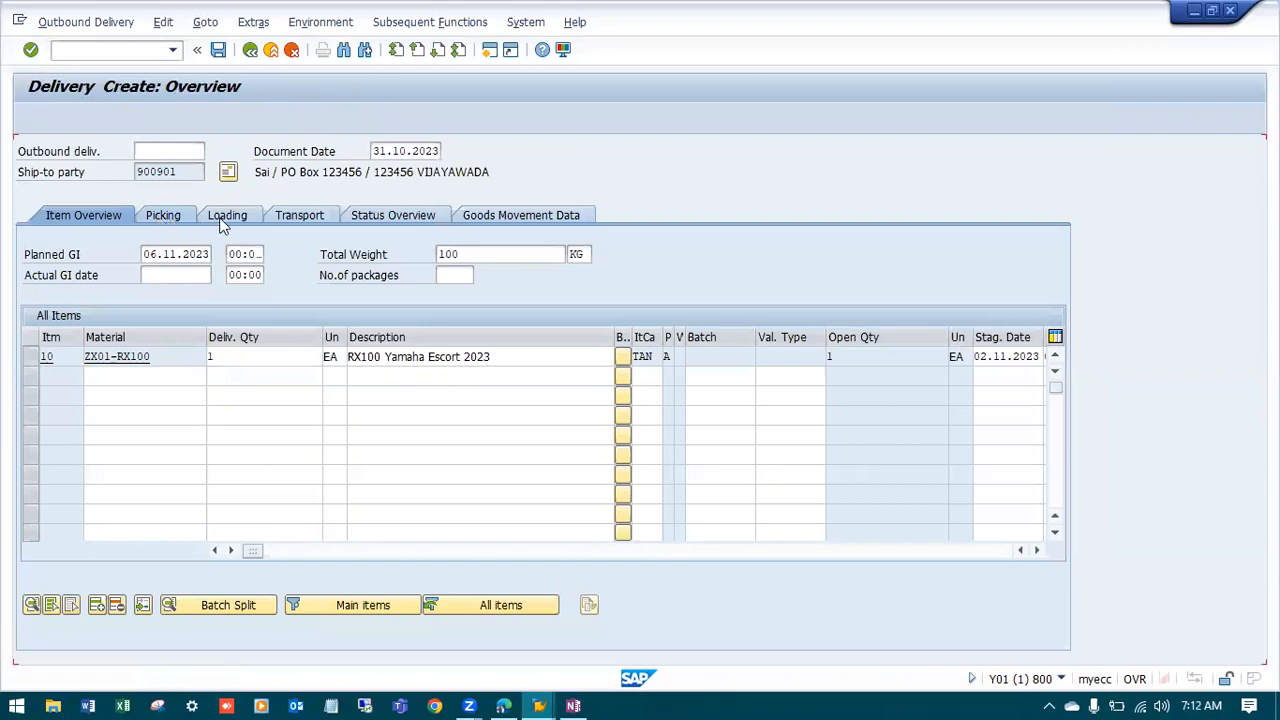
click(224, 218)
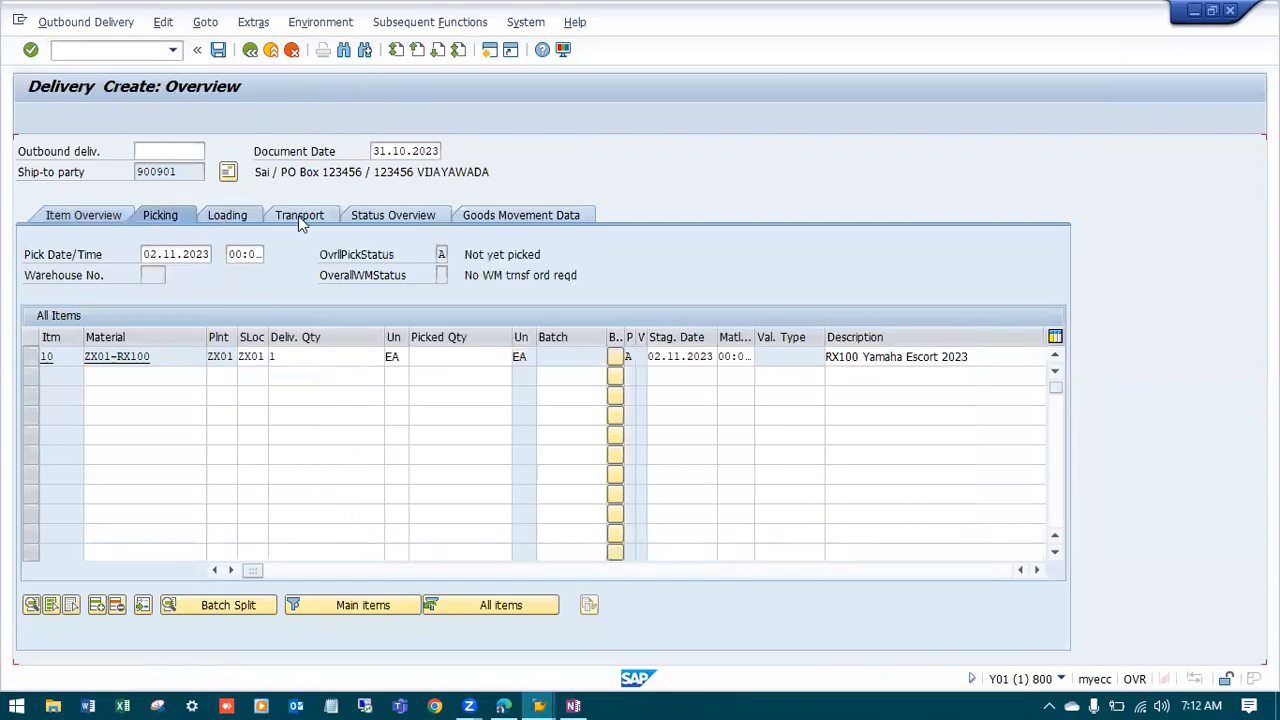
click(408, 216)
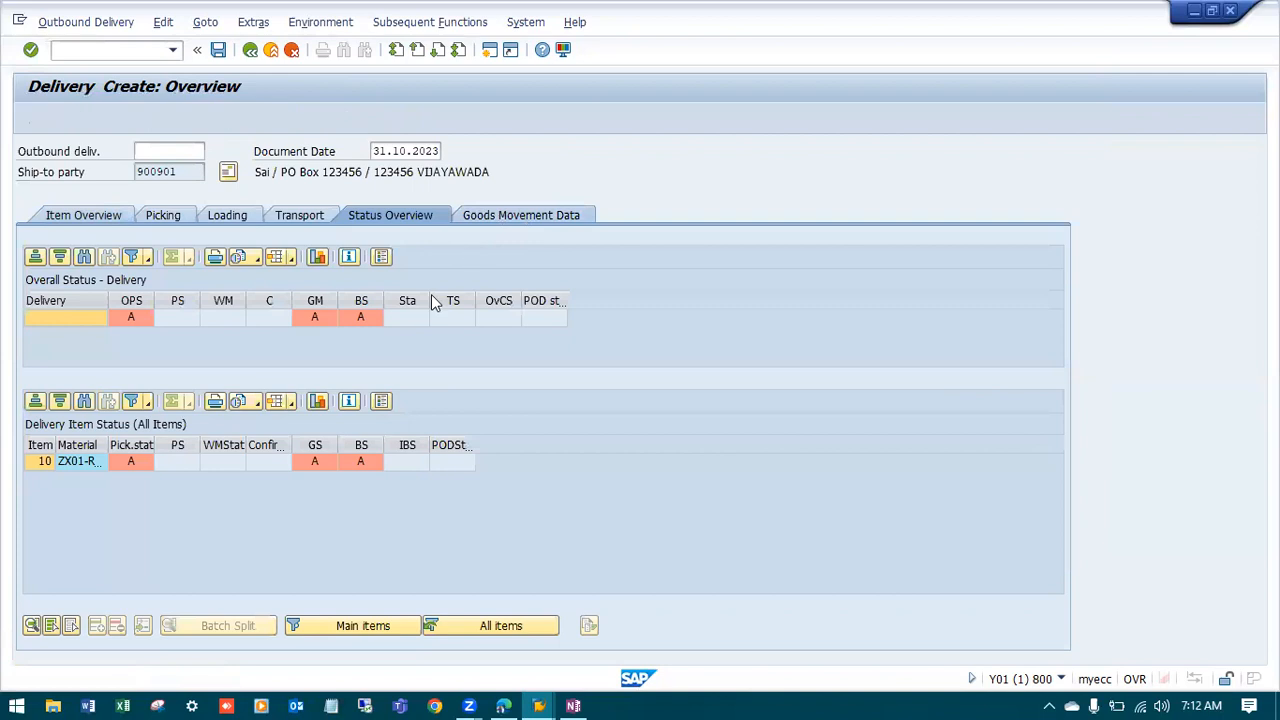
click(521, 215)
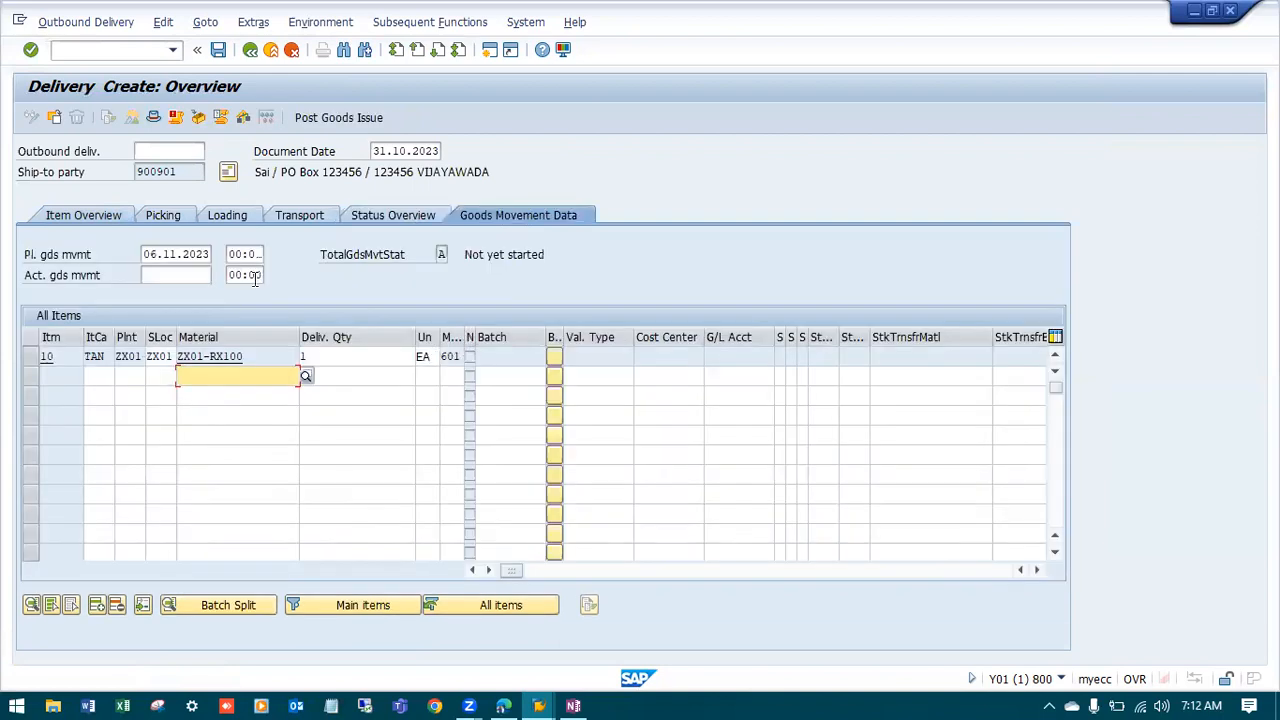
Enter a picked quantity of 1 for item 10, try to post goods issue, and leave the delivery without saving
click(163, 214)
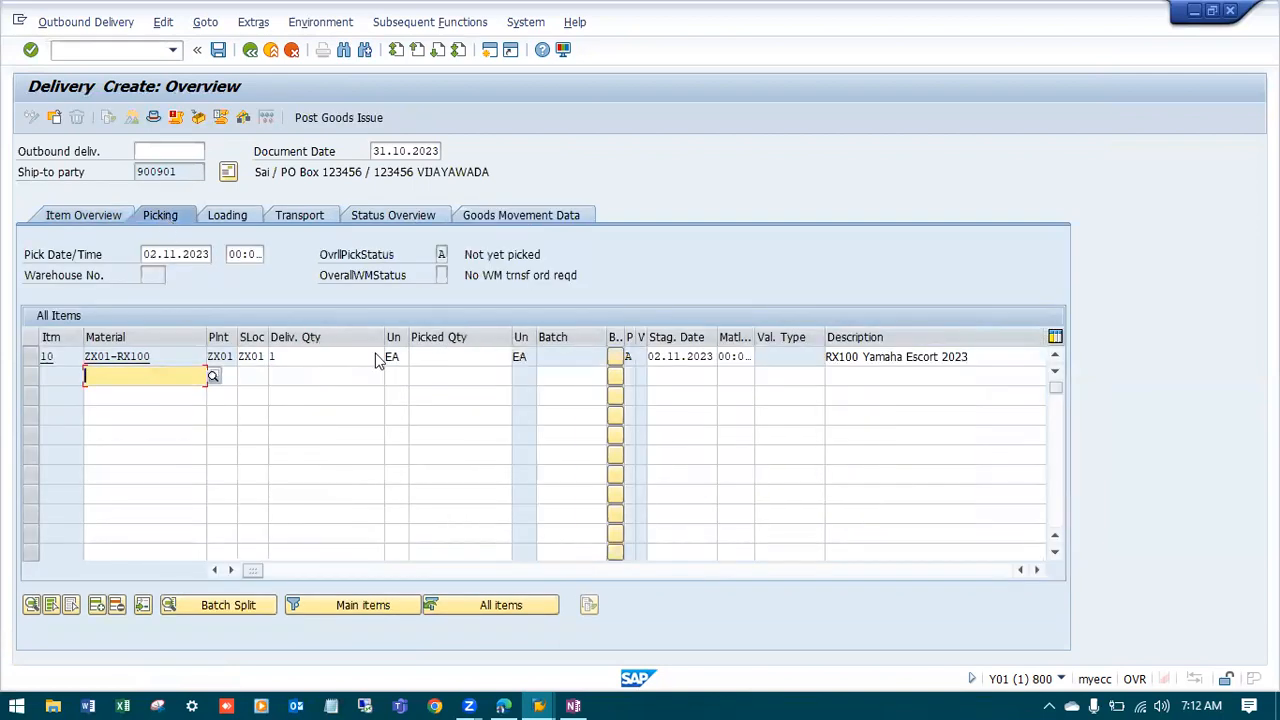
click(431, 357)
text(1)
key(Return)
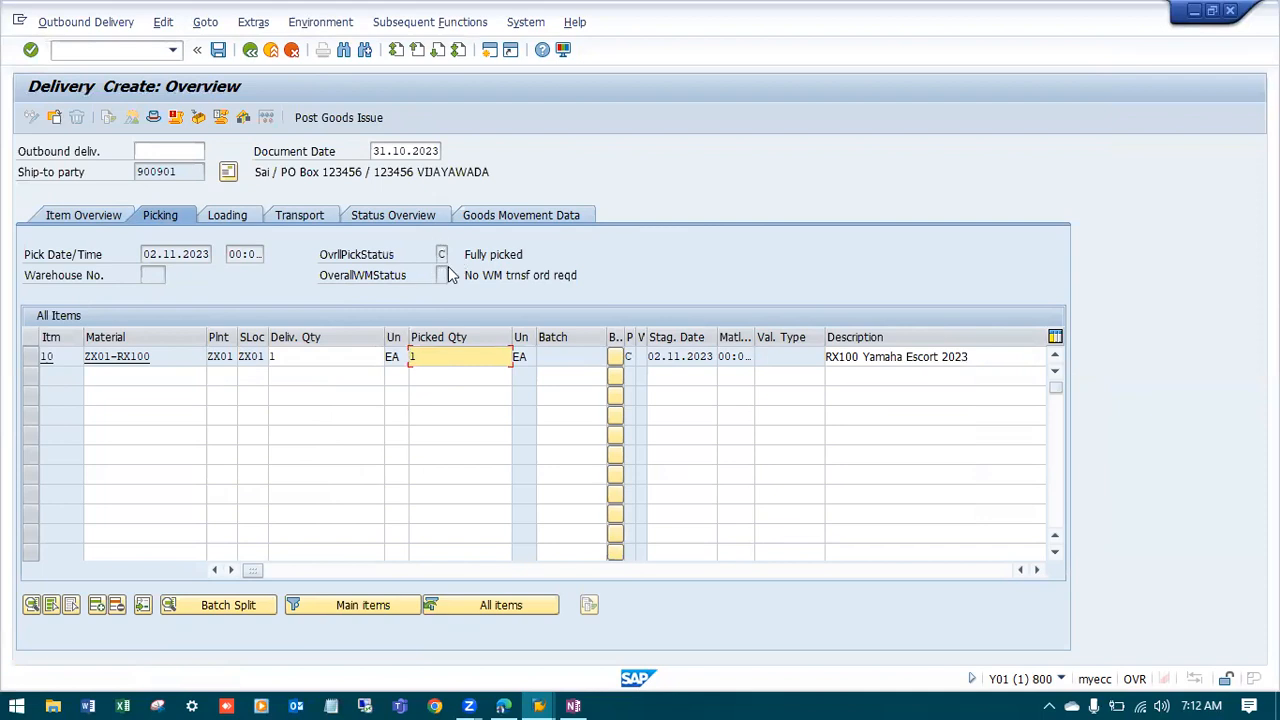
click(330, 118)
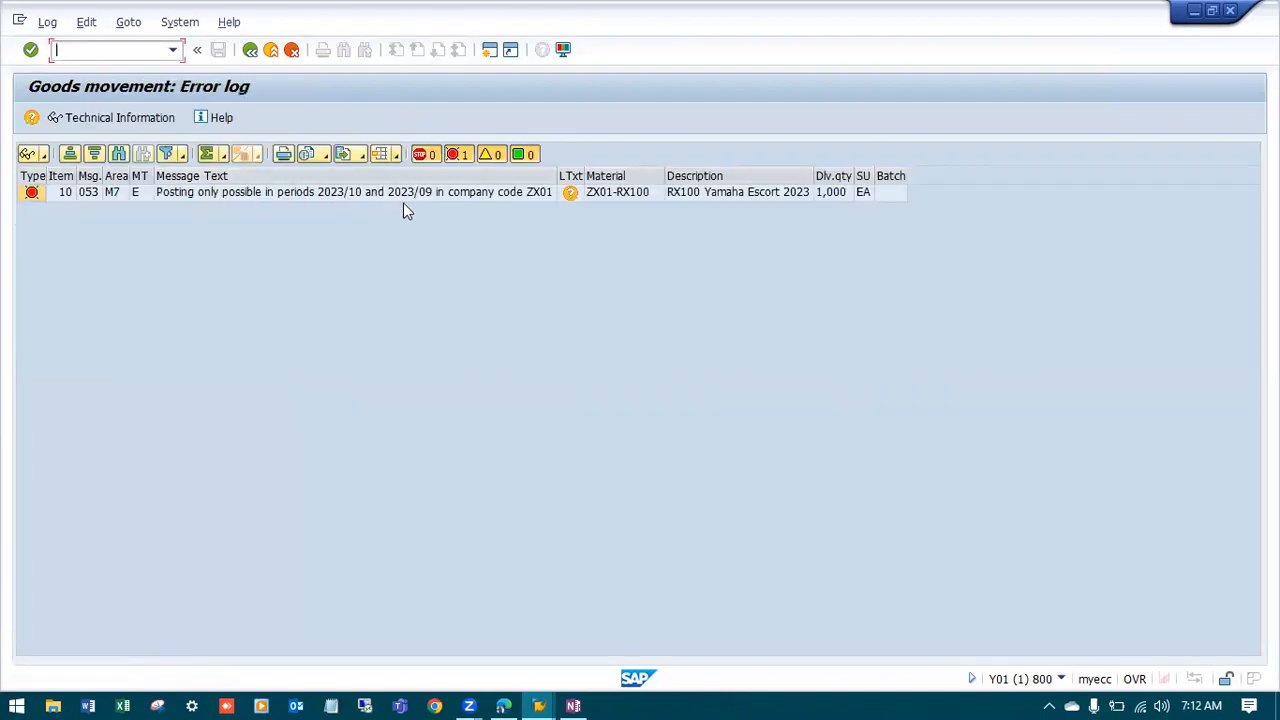
click(250, 50)
click(250, 50)
click(347, 348)
Run the material master period closing transaction MMPV for company code ZX01 with the date 01.11.2023
click(114, 50)
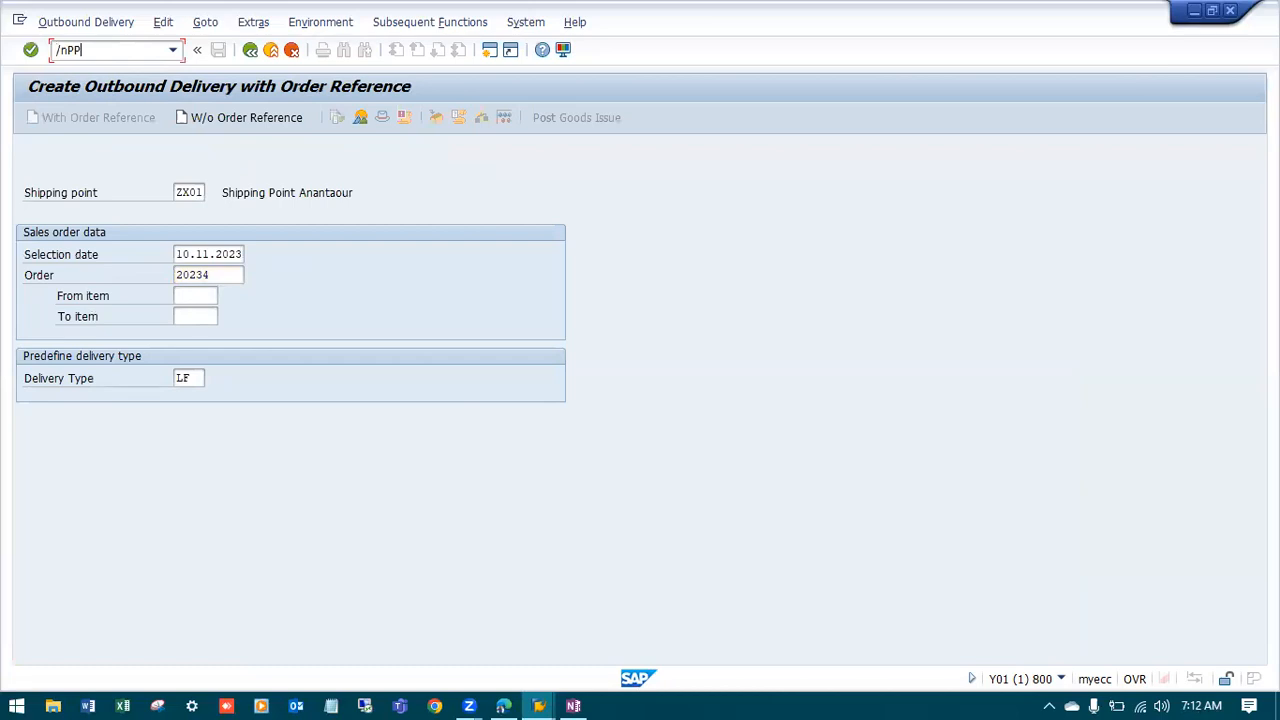
text(/nMMPV)
key(Return)
text(zx01)
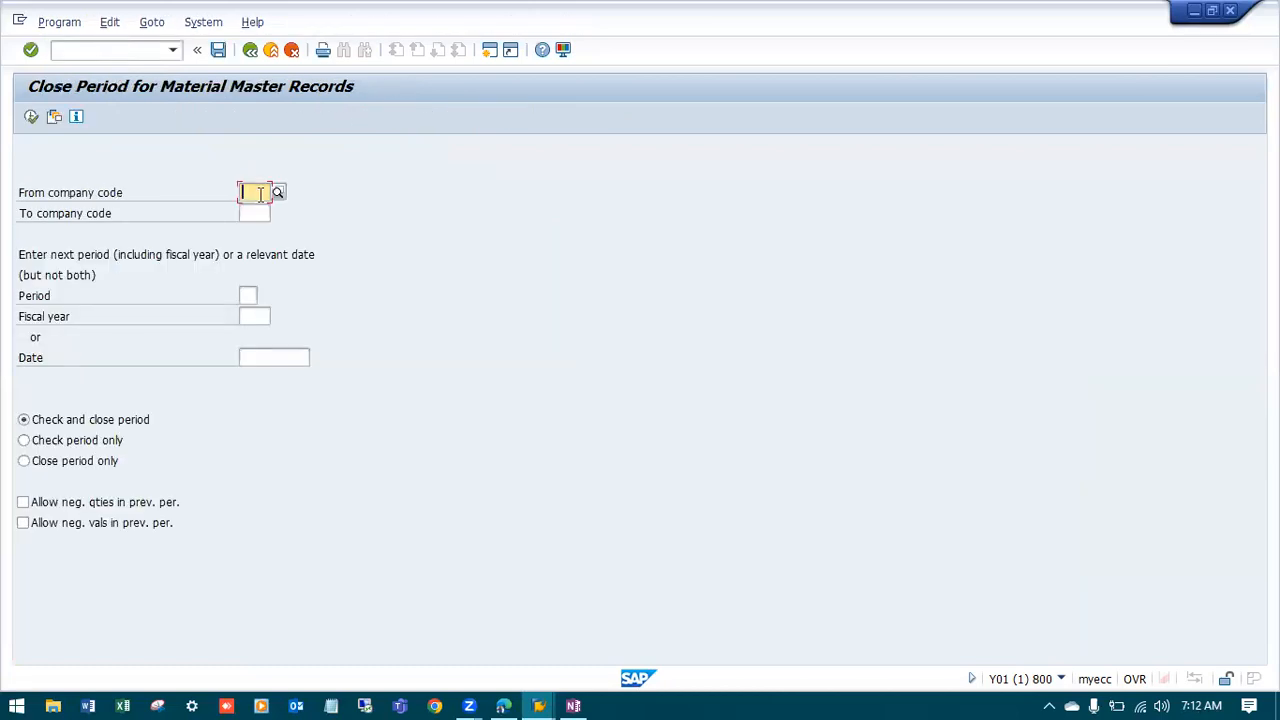
click(290, 363)
click(318, 359)
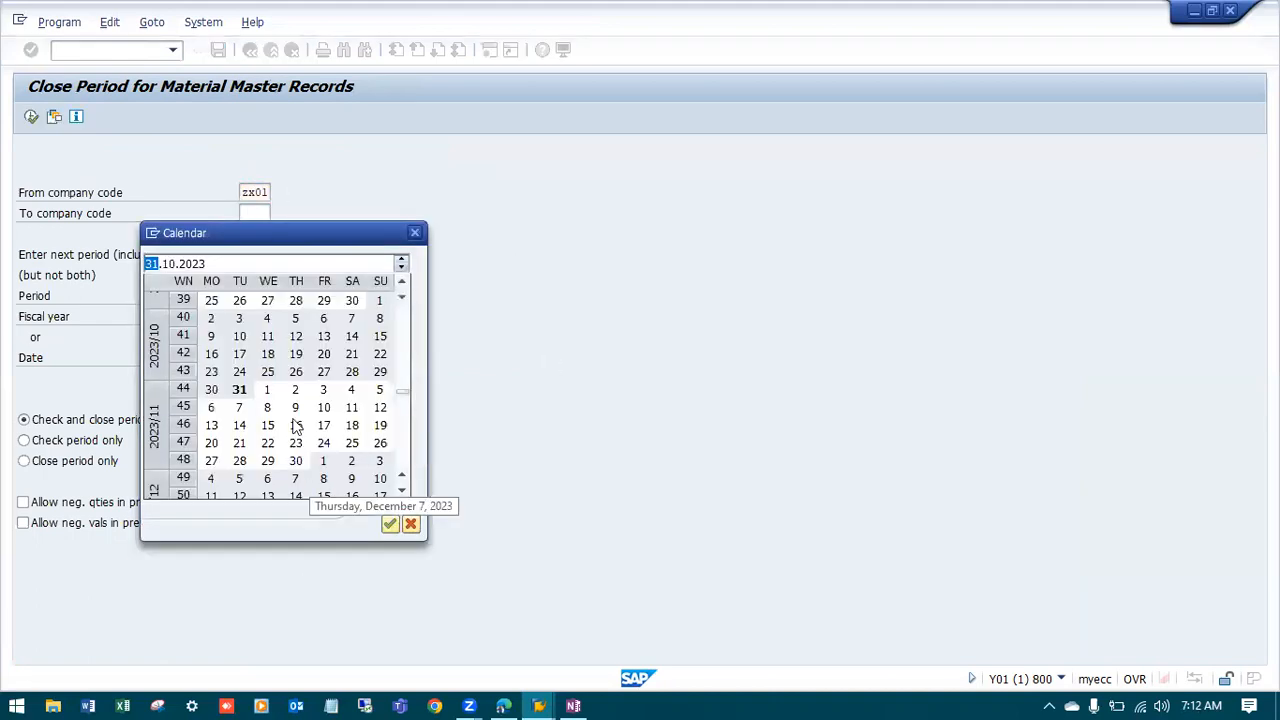
double_click(268, 392)
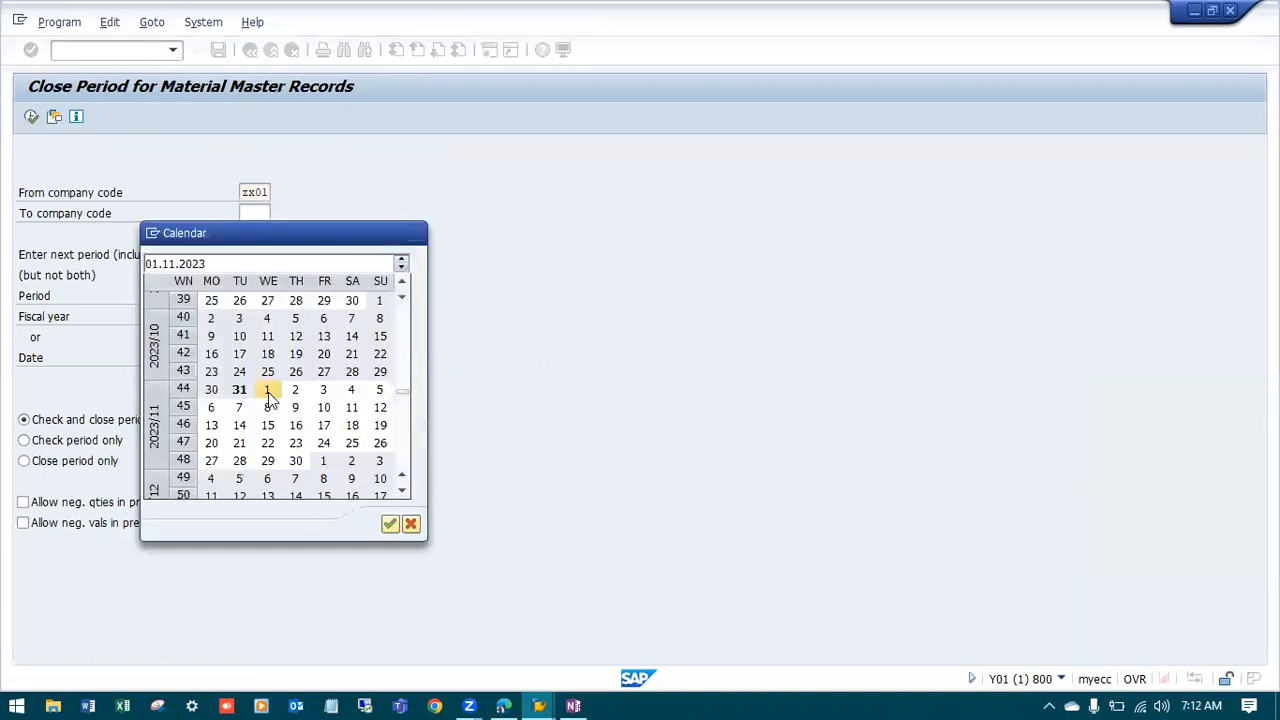
click(31, 117)
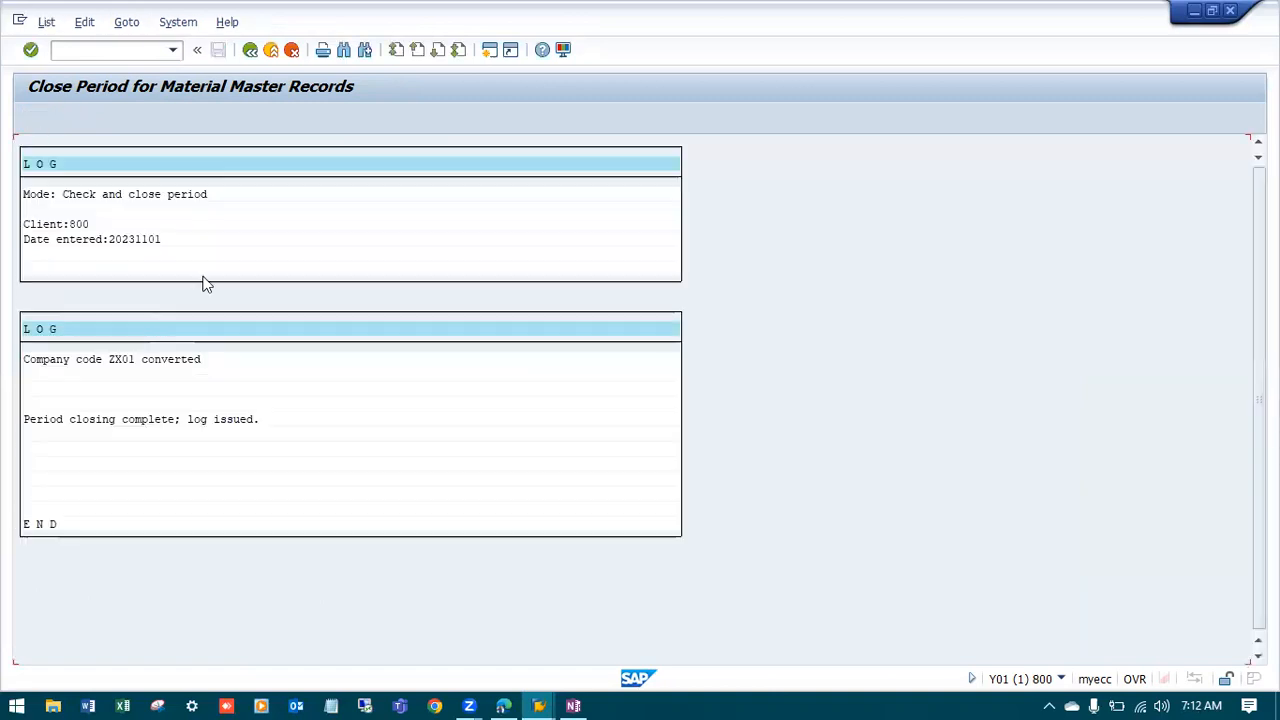
Leave the period closing, return to outbound delivery creation VL01N and reopen the delivery overview for the same order
click(250, 49)
click(97, 49)
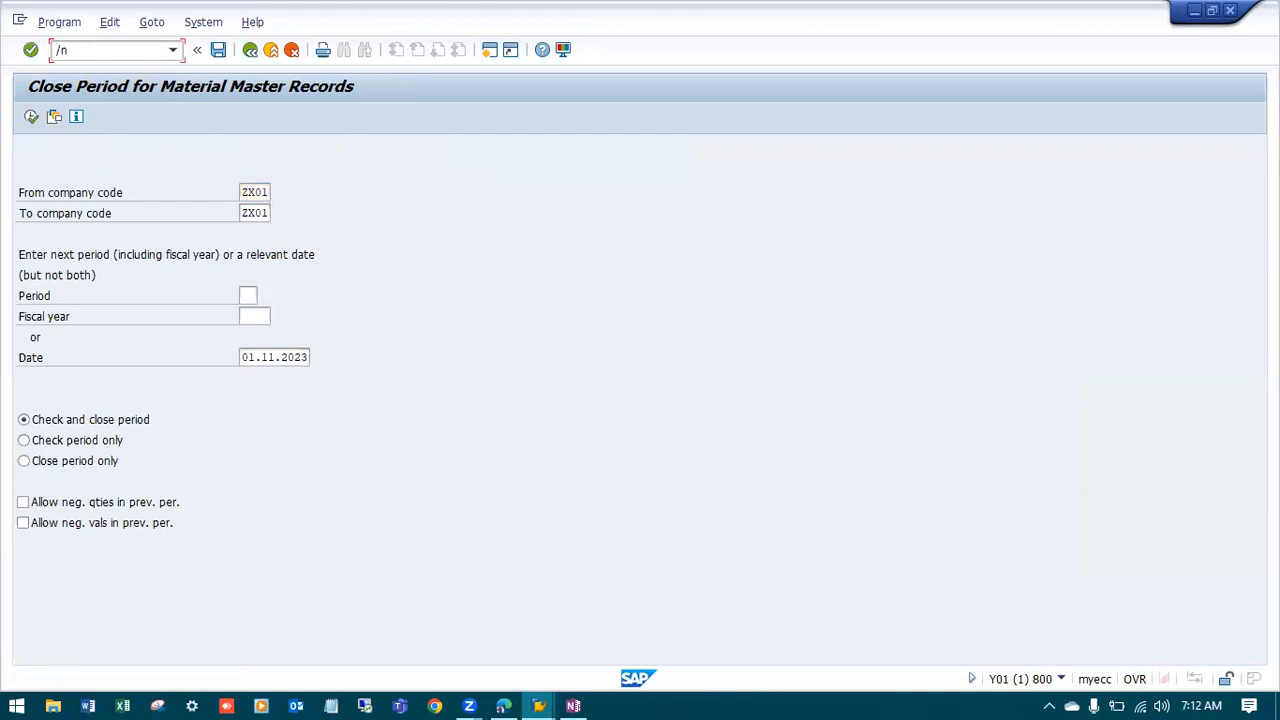
key(Return)
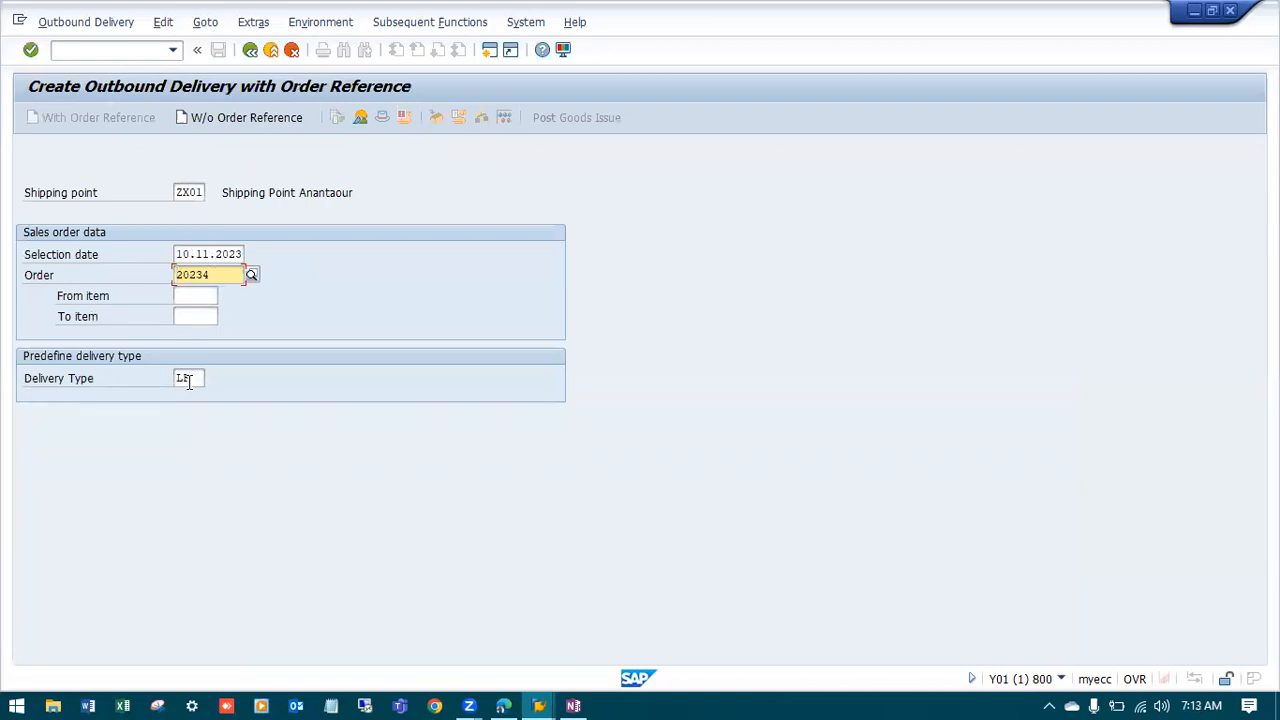
key(Return)
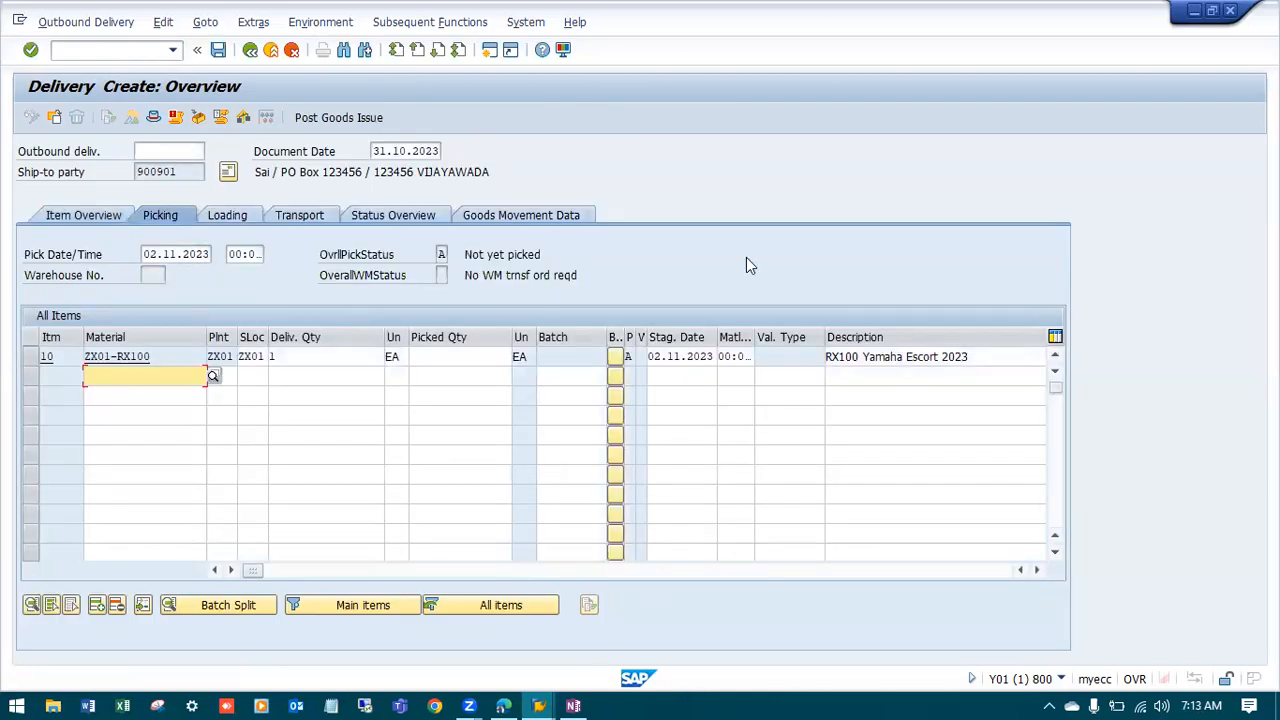
Enter a picked quantity of 1 for item 10 ZX01-RX100 and post goods issue for the delivery
click(428, 357)
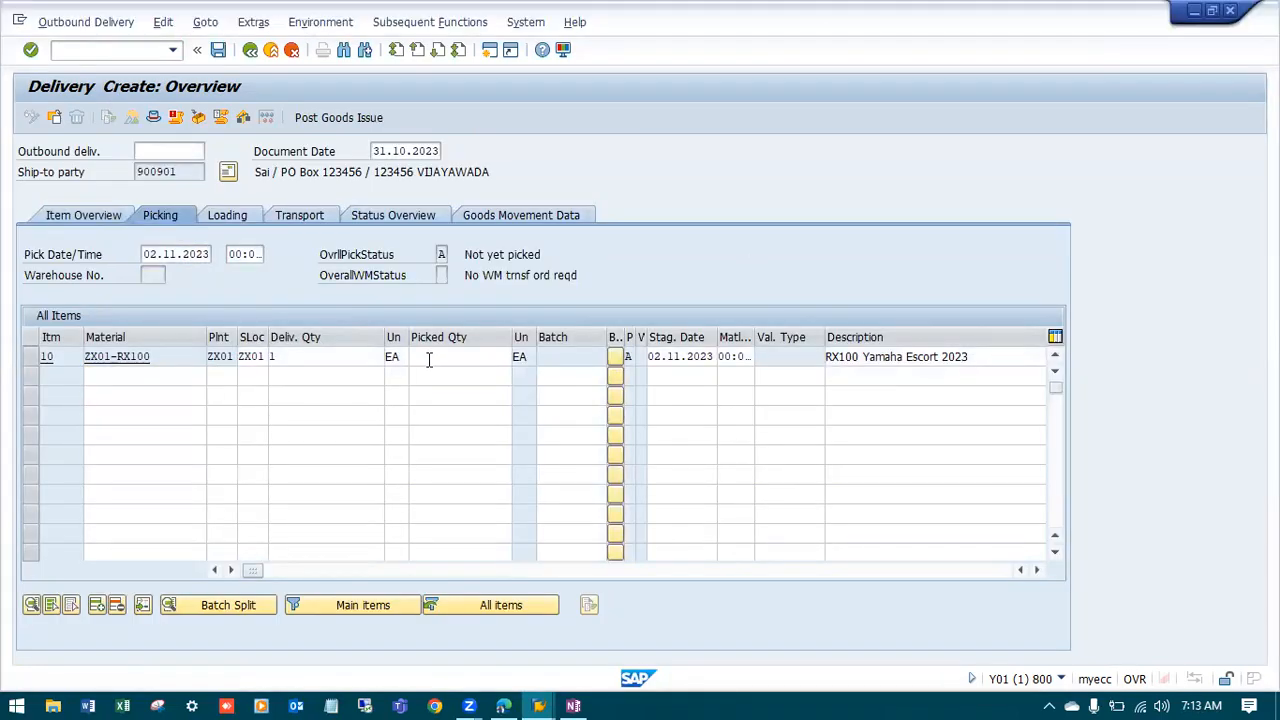
text(1)
key(Return)
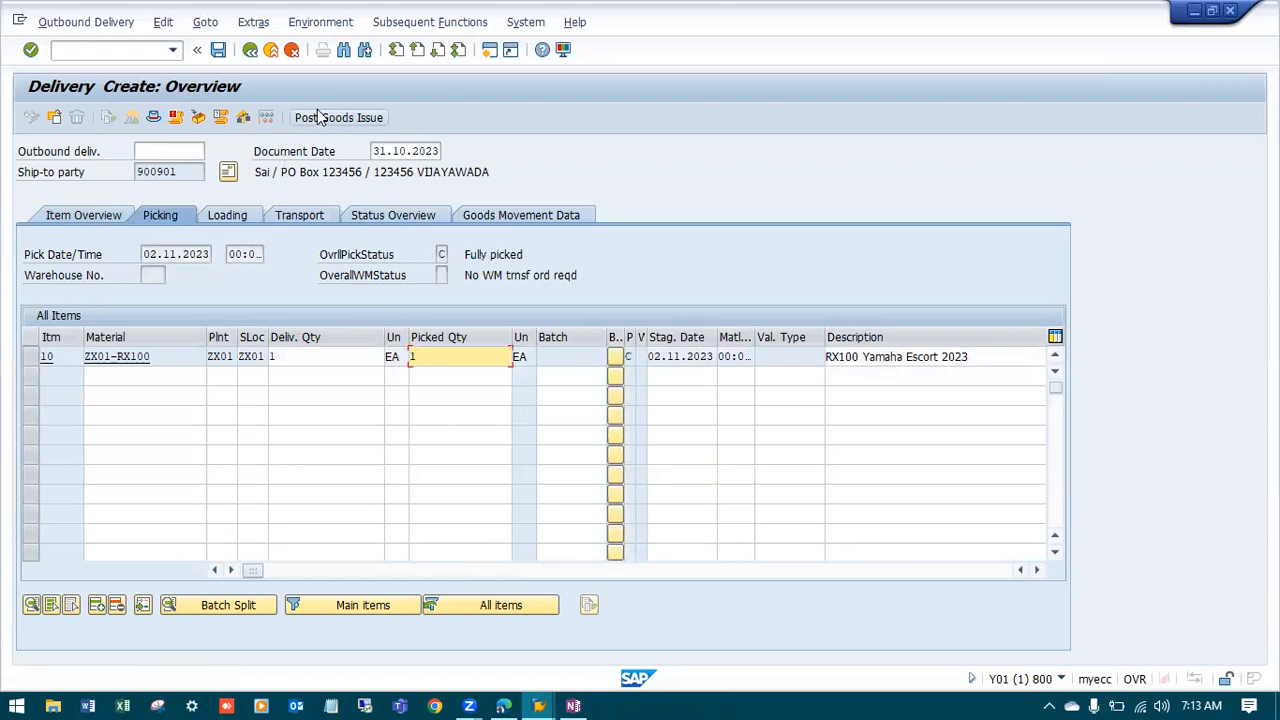
click(325, 120)
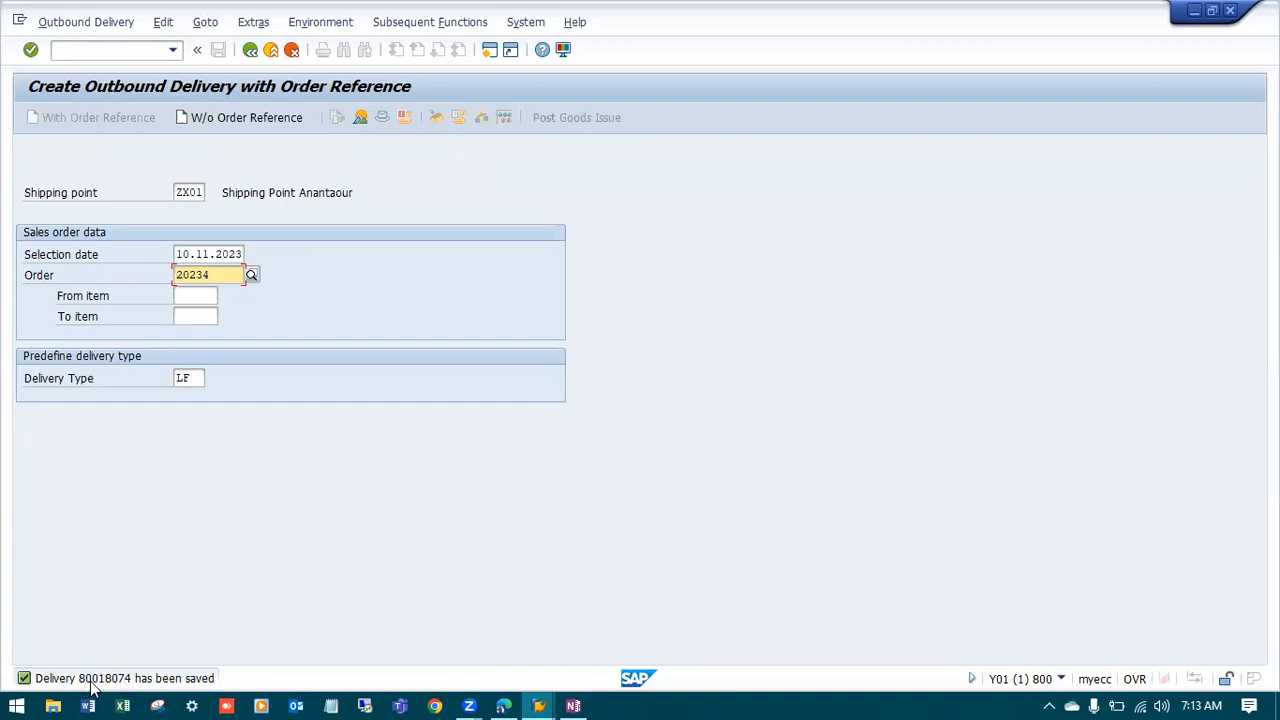
Copy the delivery number from the save message details and record it on a Delivery line below Order in OneNote
click(91, 686)
double_click(91, 686)
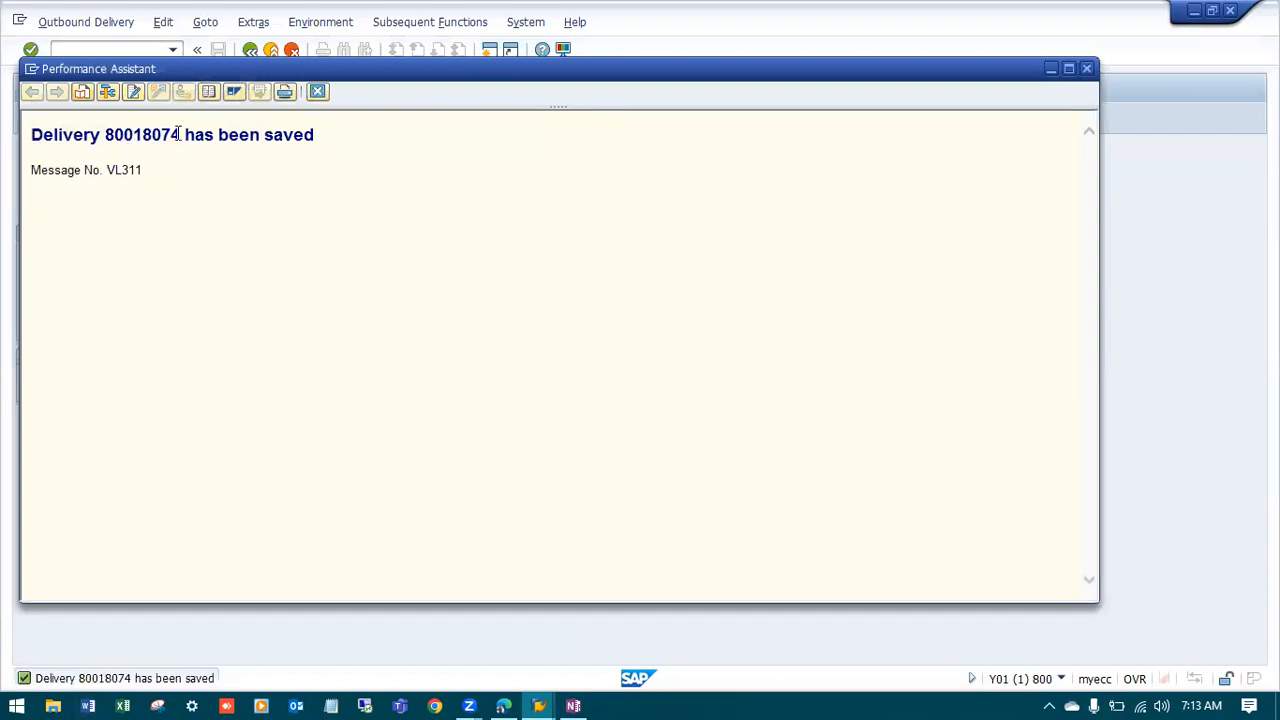
drag(180, 134, 106, 134)
key(ctrl+c)
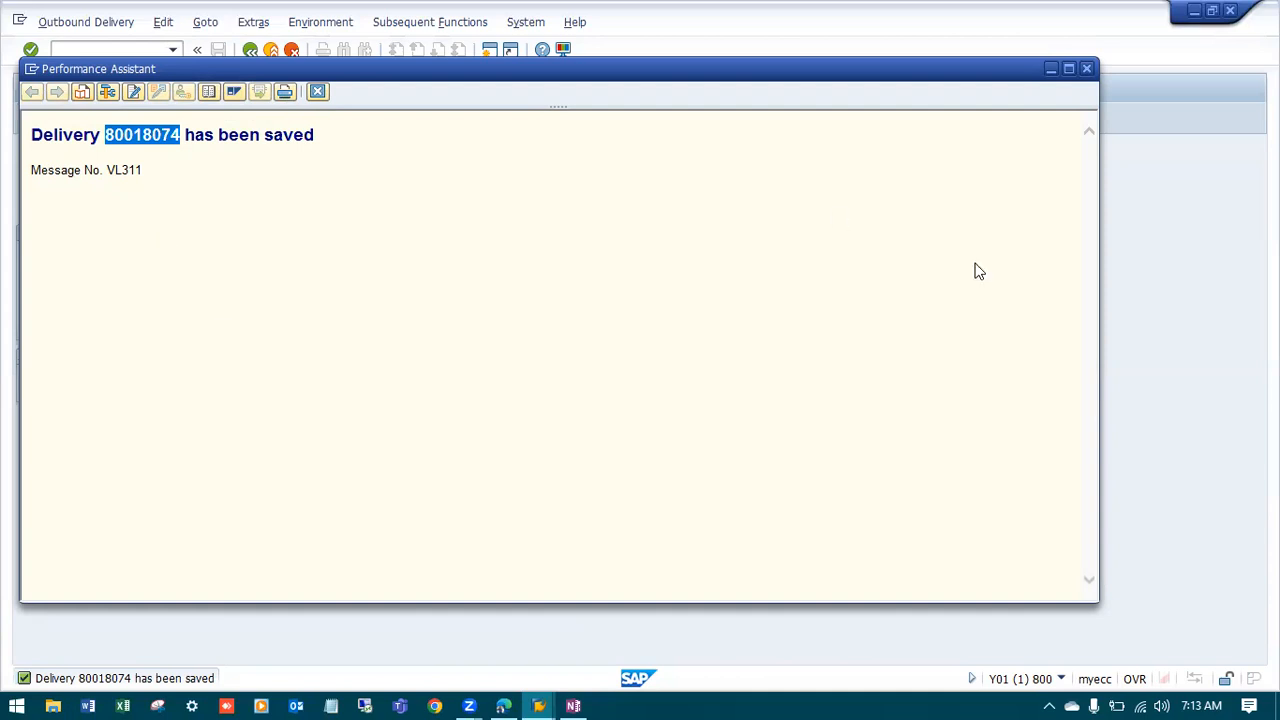
click(316, 92)
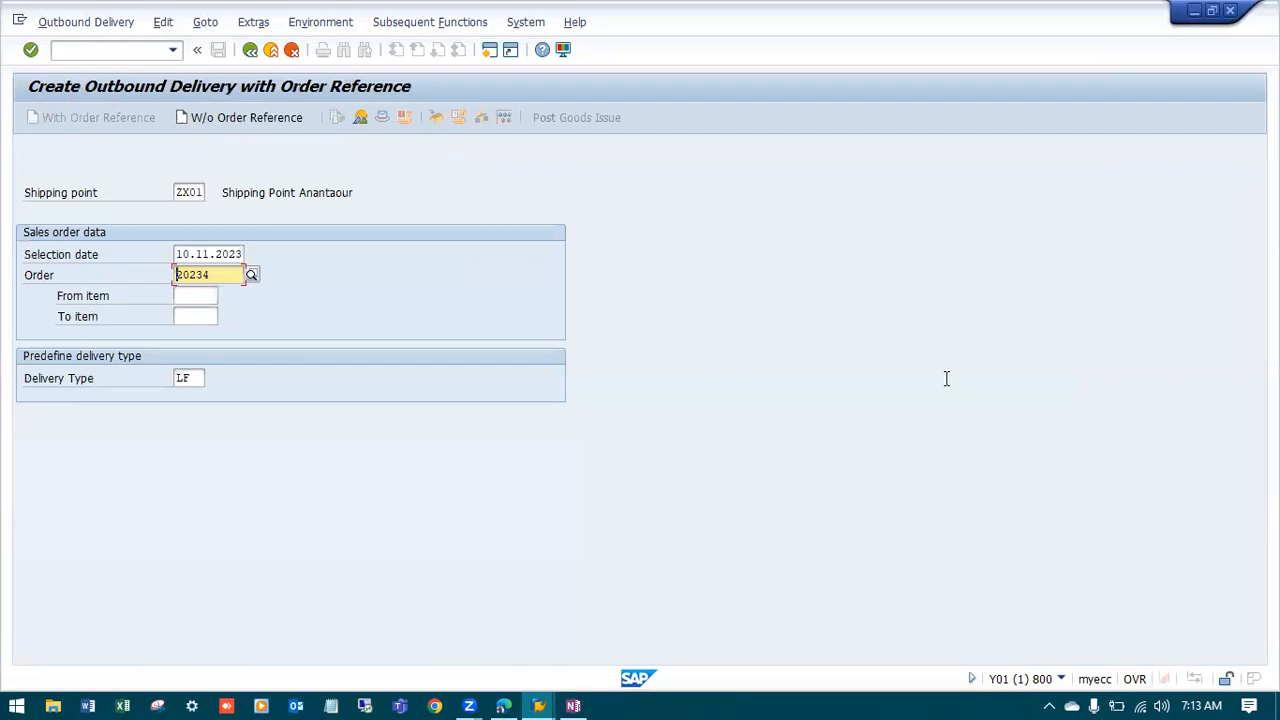
key(alt+Tab)
text(Delive)
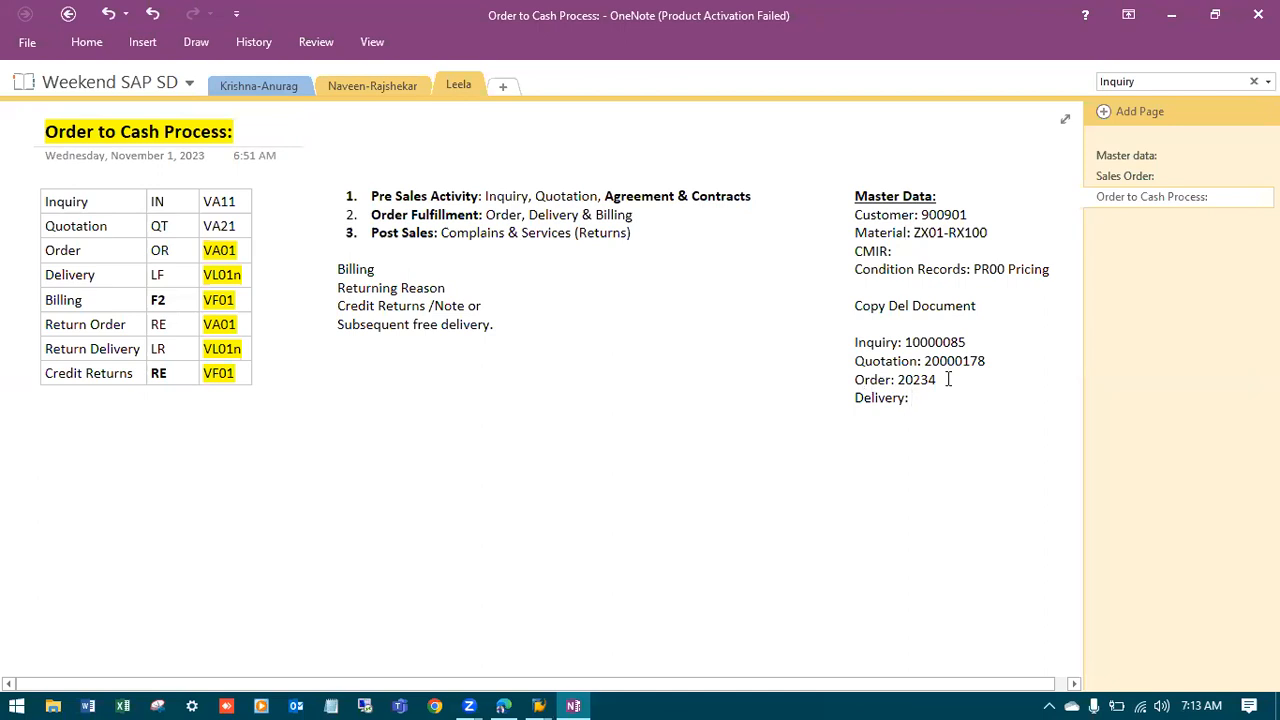
key(ctrl+v)
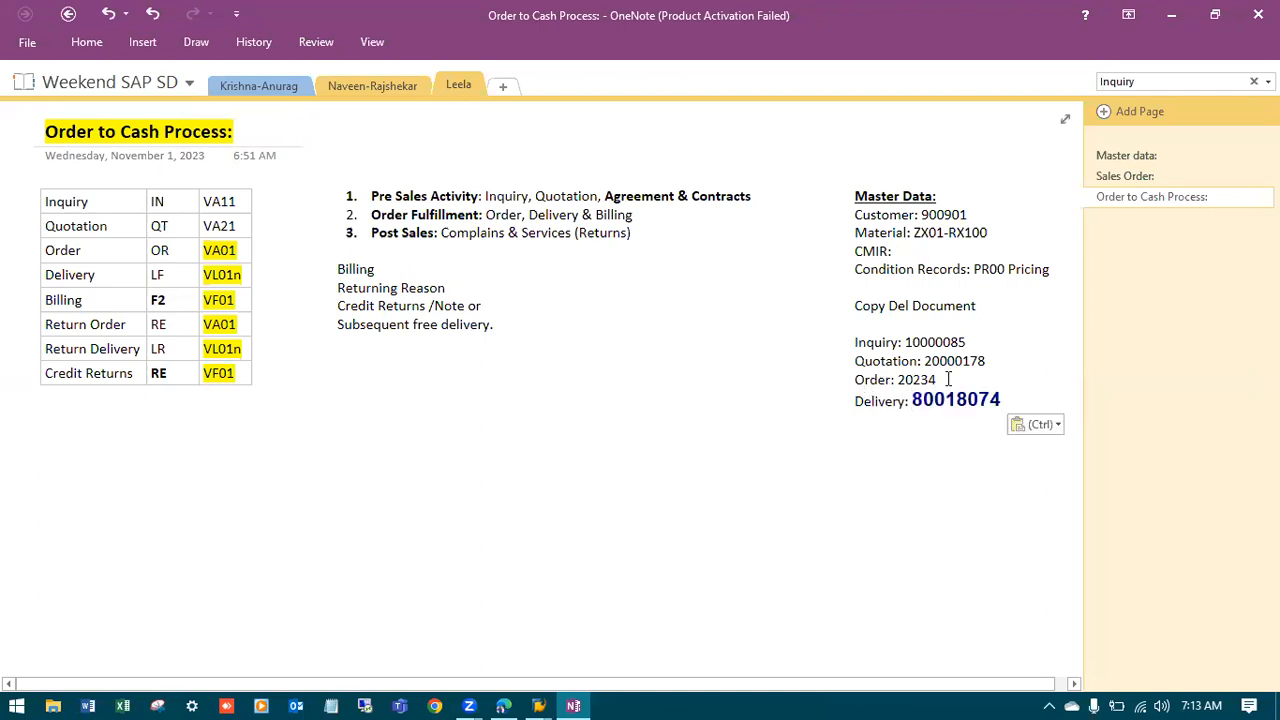
Reset the pasted delivery number's formatting to match the plain text of the other lines
click(86, 42)
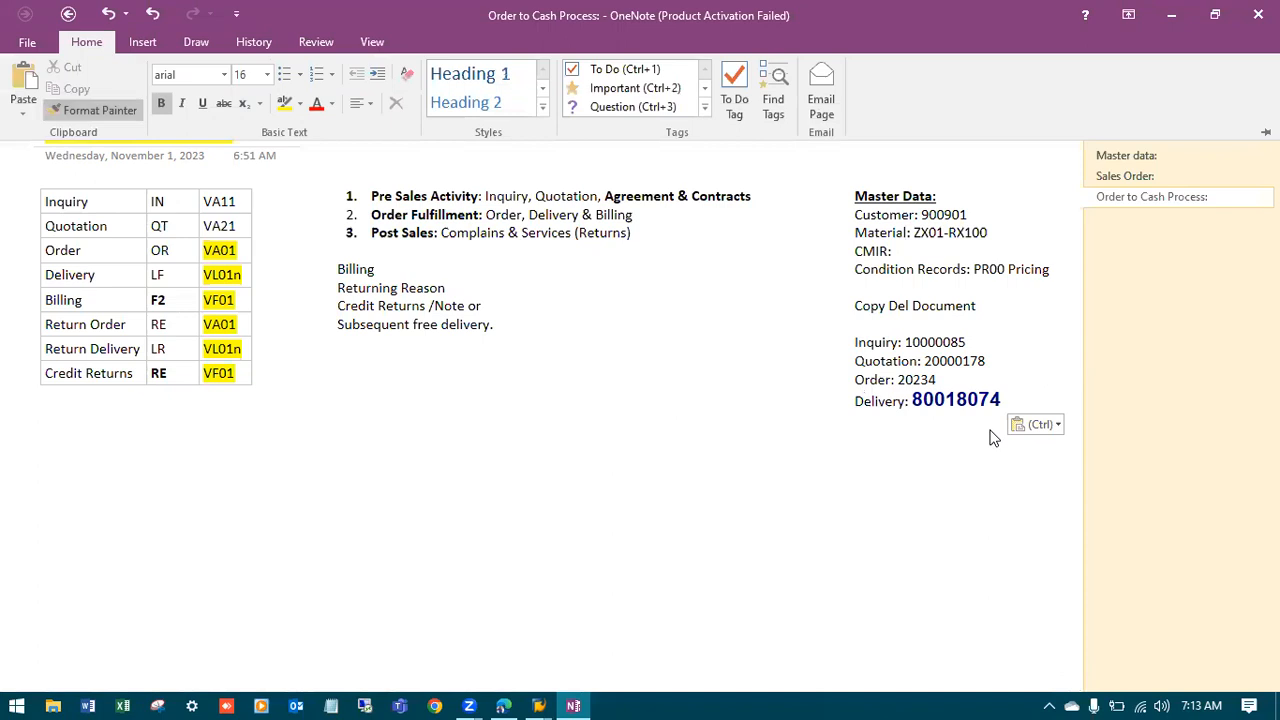
click(938, 390)
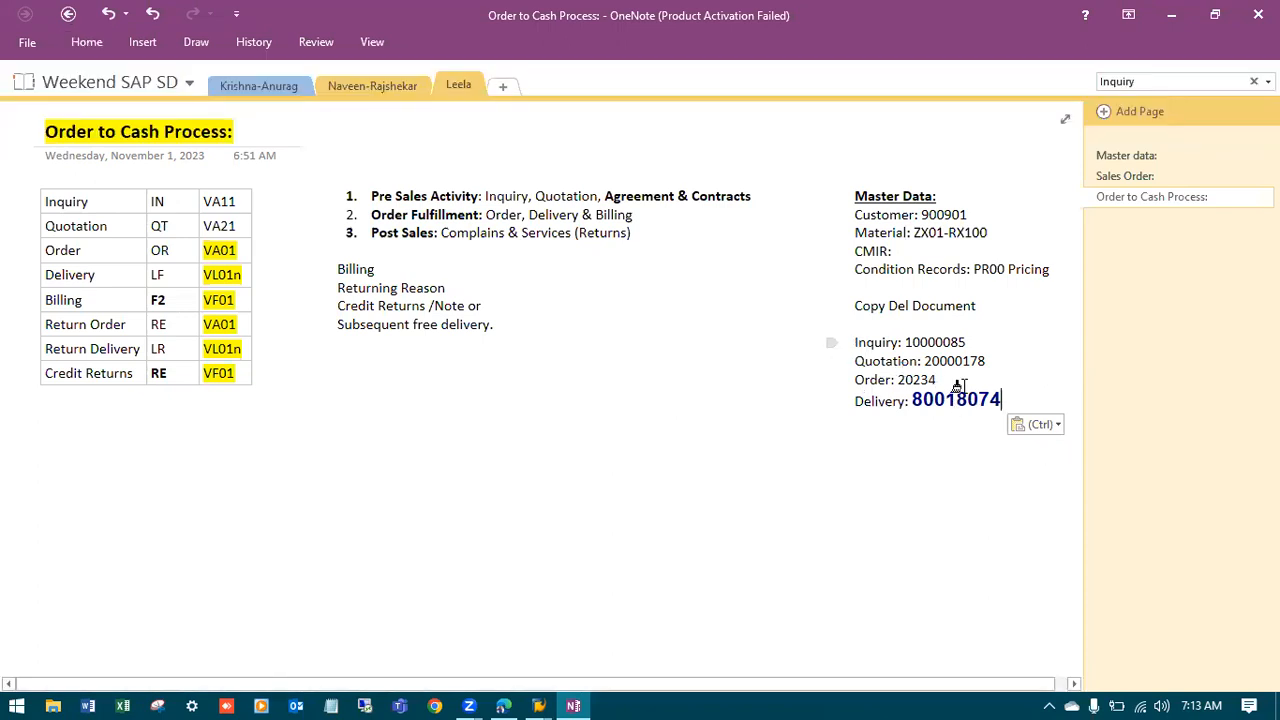
drag(1018, 400, 871, 403)
key(ctrl+shift+n)
Add a "Billing:" line below Delivery and select the recorded delivery number
click(1005, 400)
key(Return)
text(Billing:)
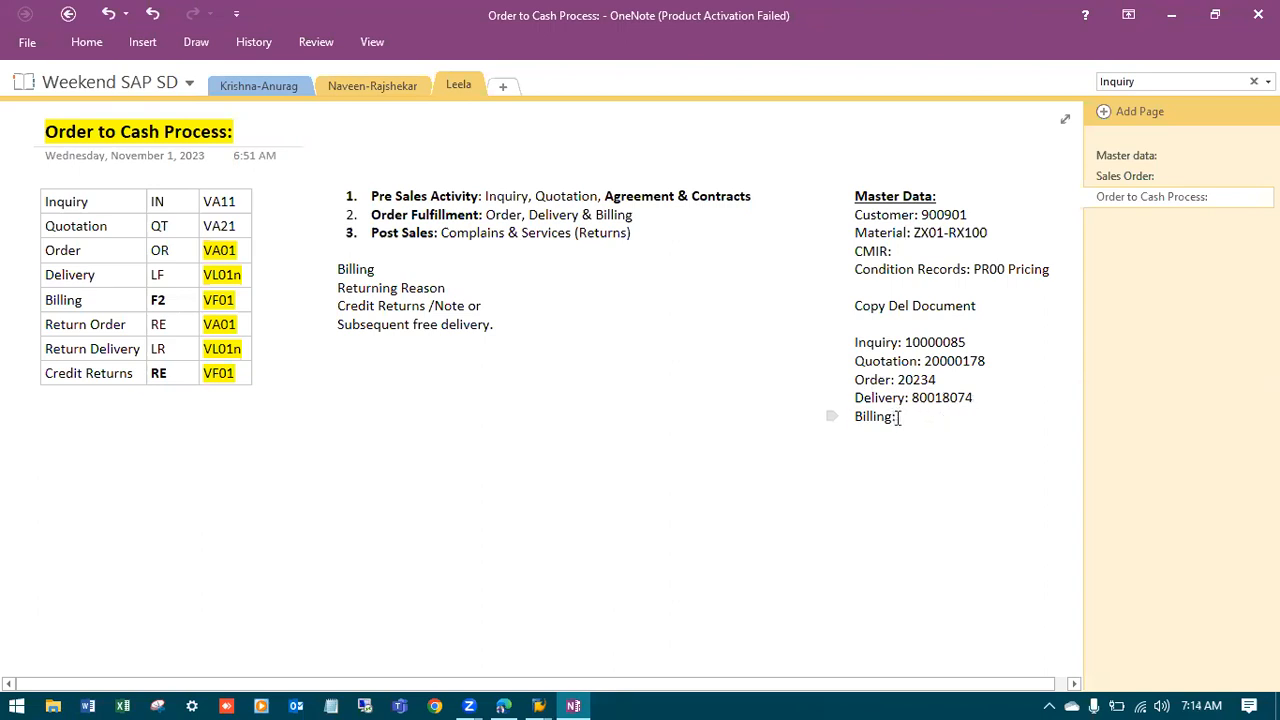
drag(973, 398, 914, 400)
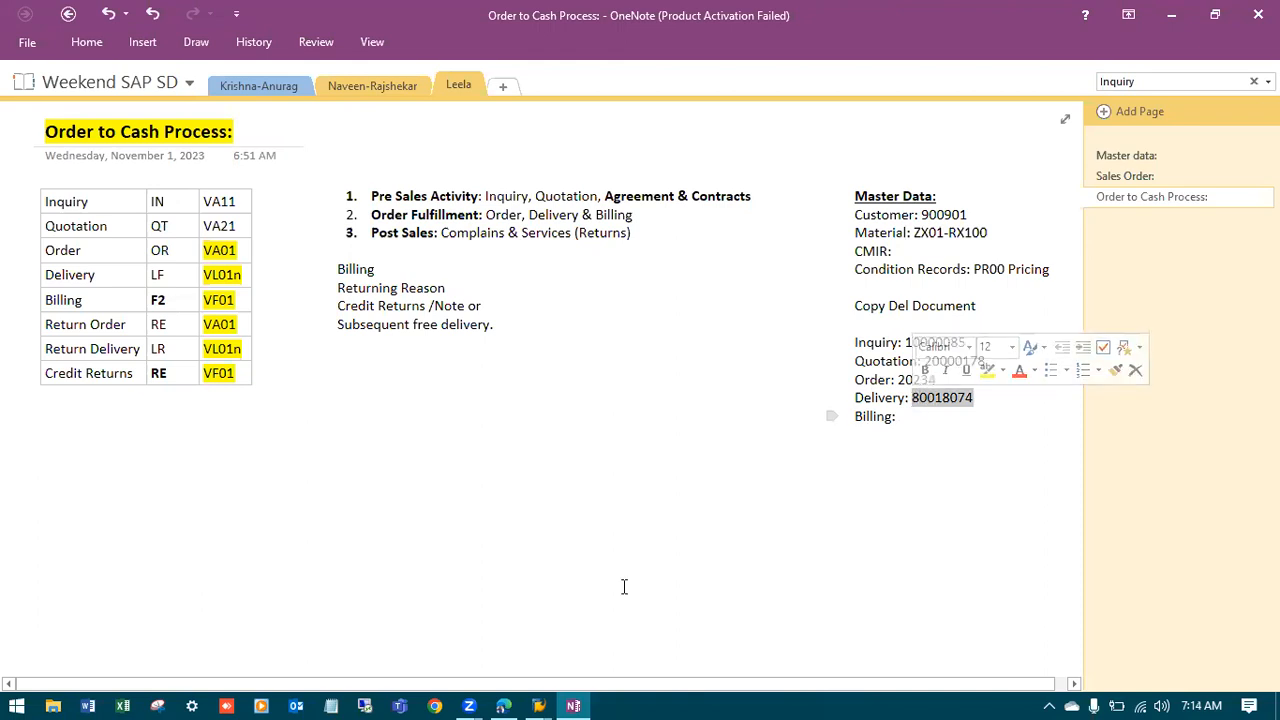
Switch to SAP and use transaction VF01 to create and save an F2 invoice for the recorded delivery
click(547, 700)
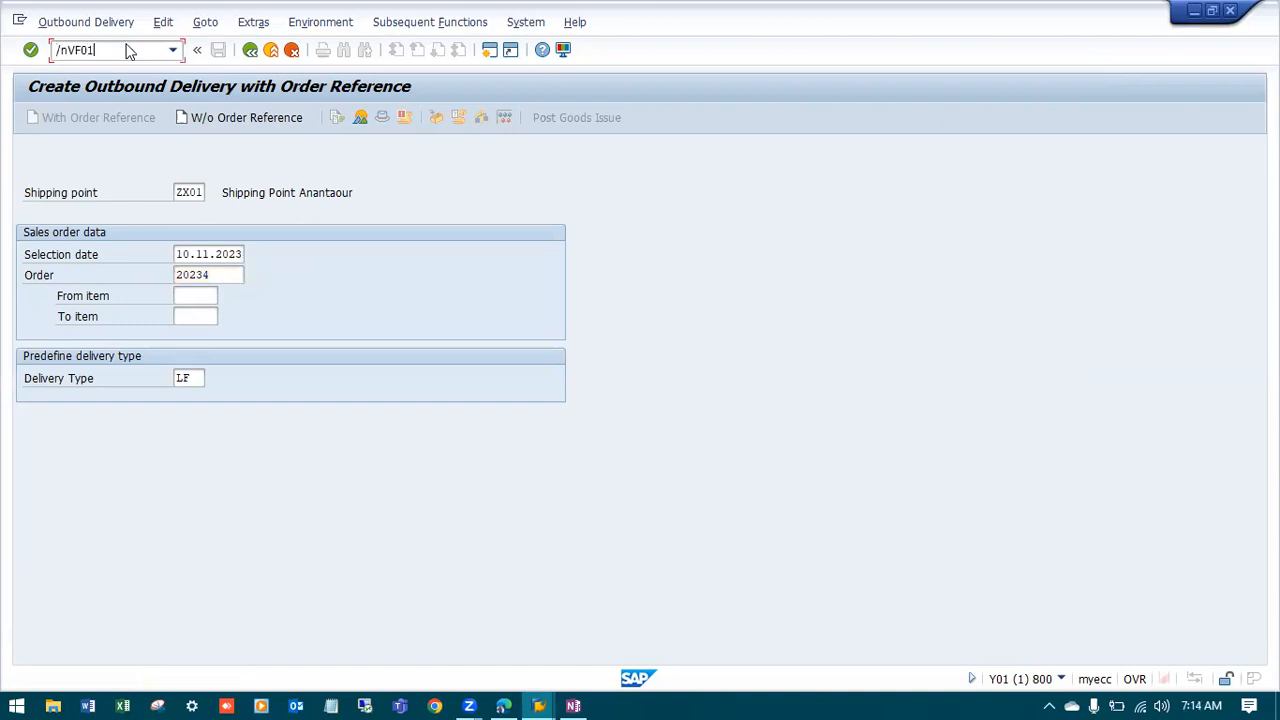
key(Return)
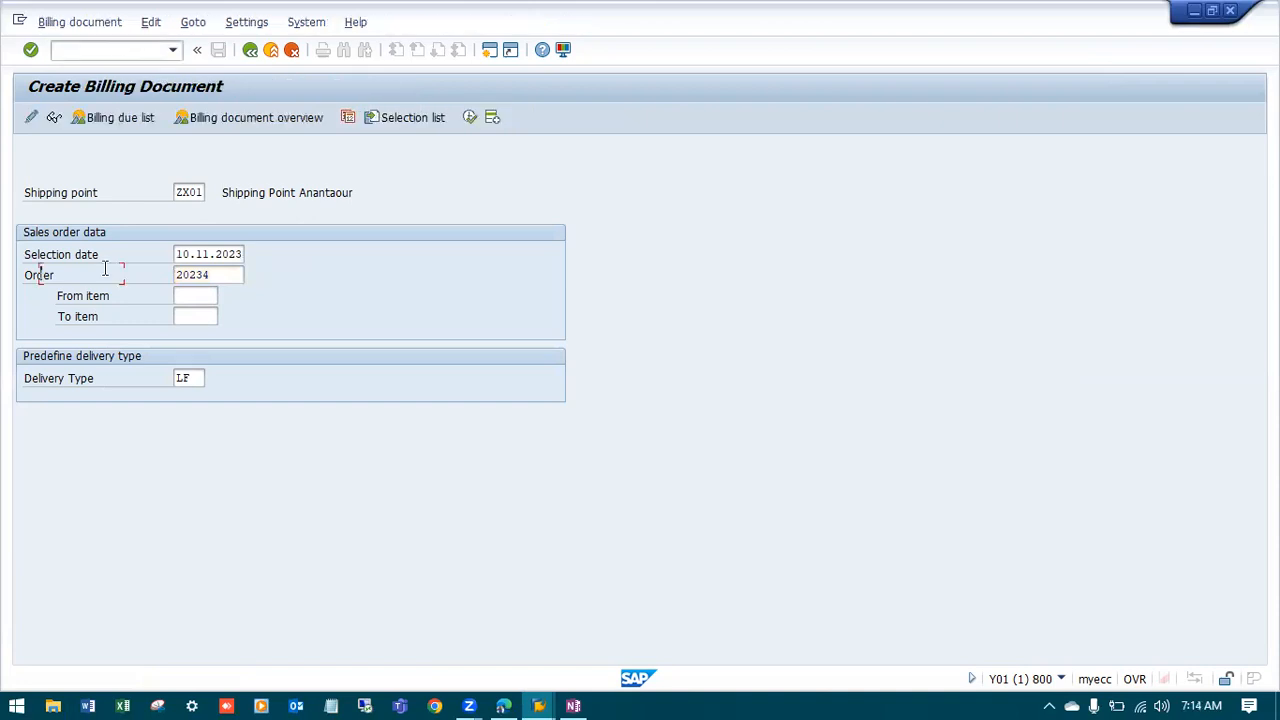
key(Return)
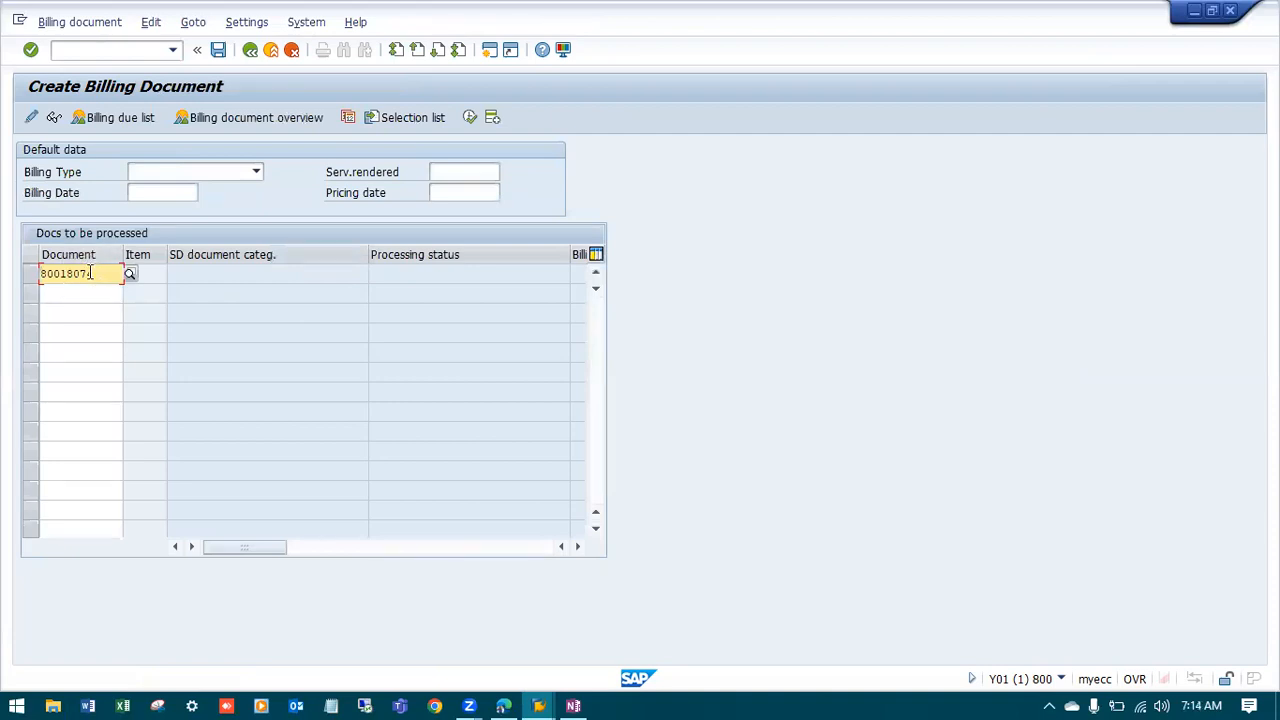
key(Return)
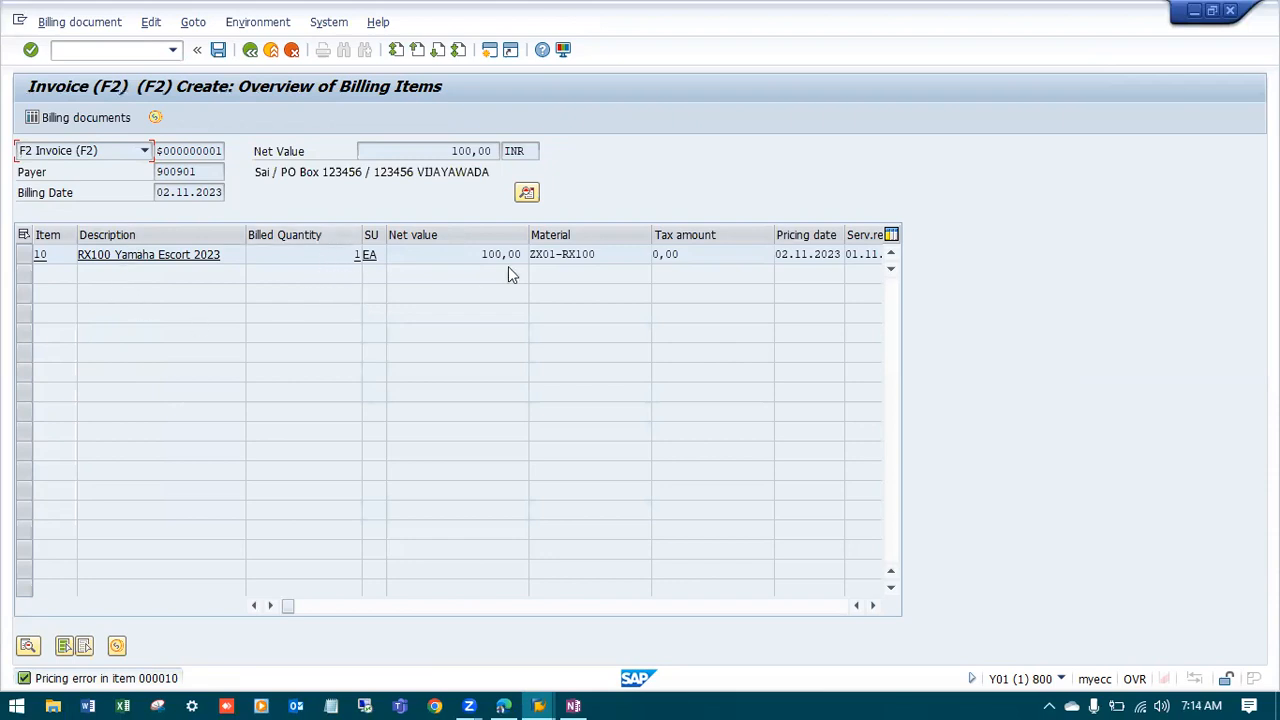
mouse_move(526, 235)
mouse_down()
mouse_move(480, 237)
mouse_move(504, 262)
mouse_move(515, 252)
mouse_up()
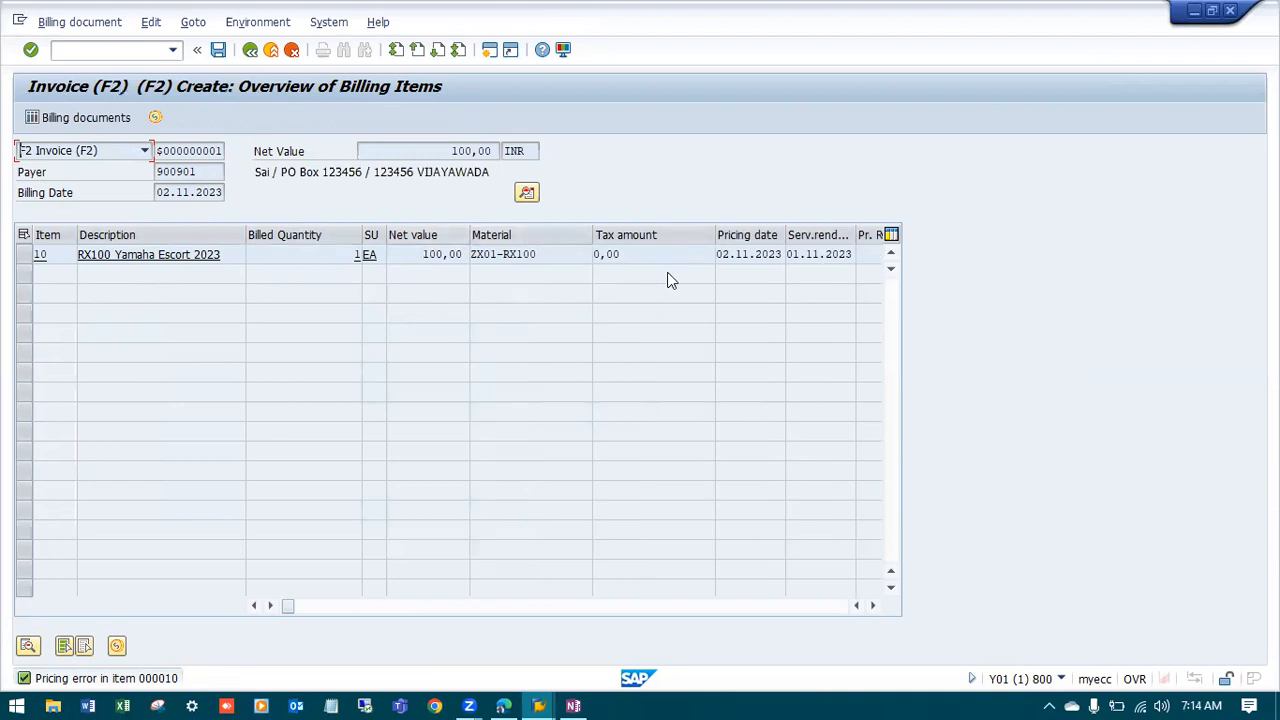
click(219, 56)
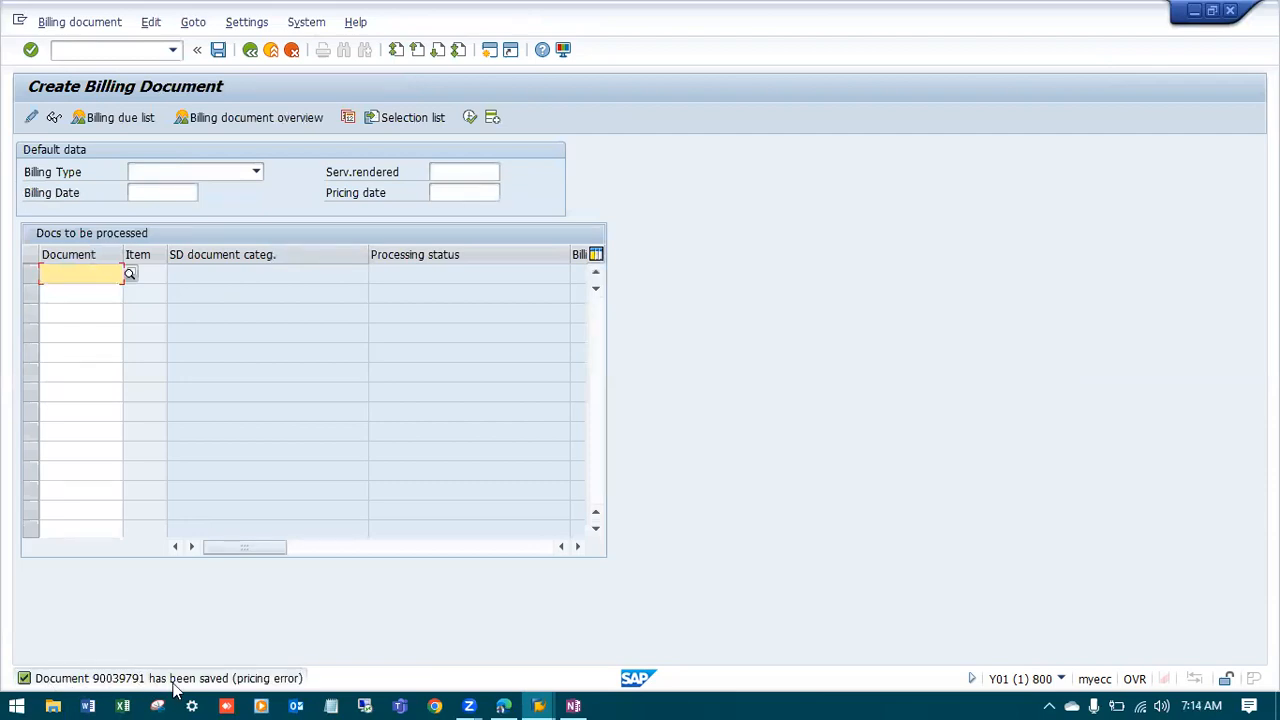
Open the saved billing document in change mode at its item overview
click(82, 22)
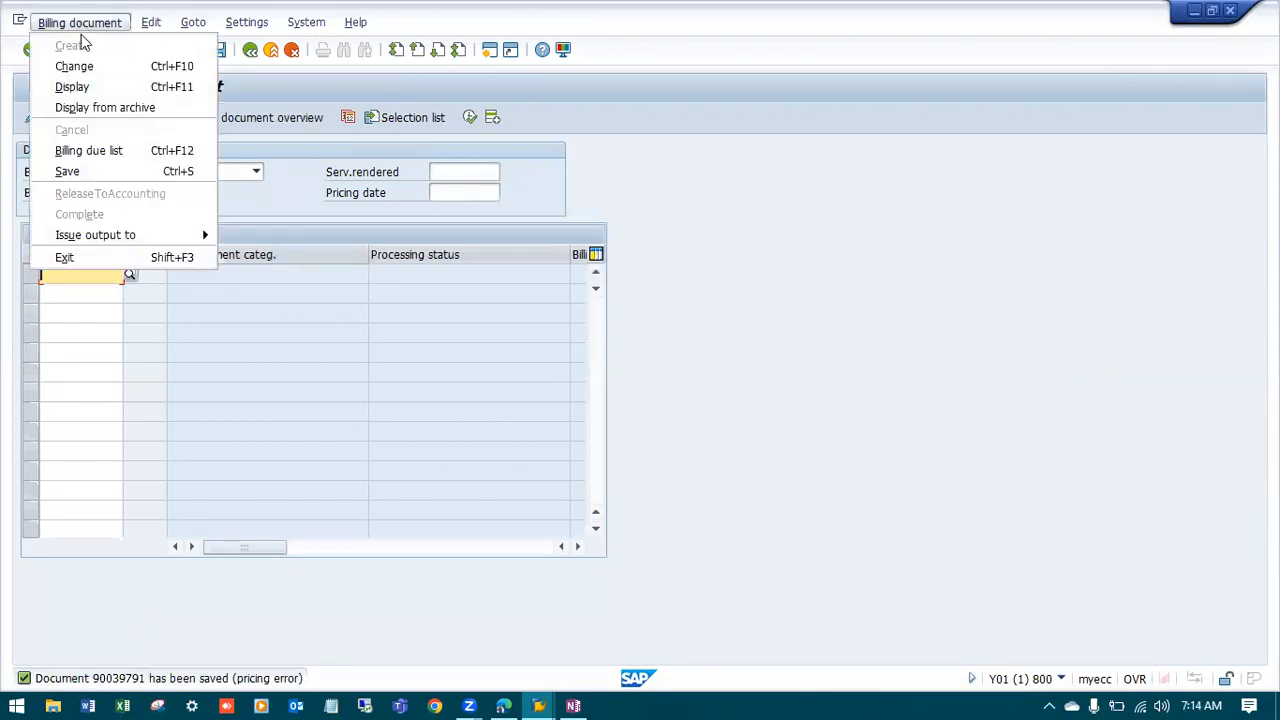
click(80, 66)
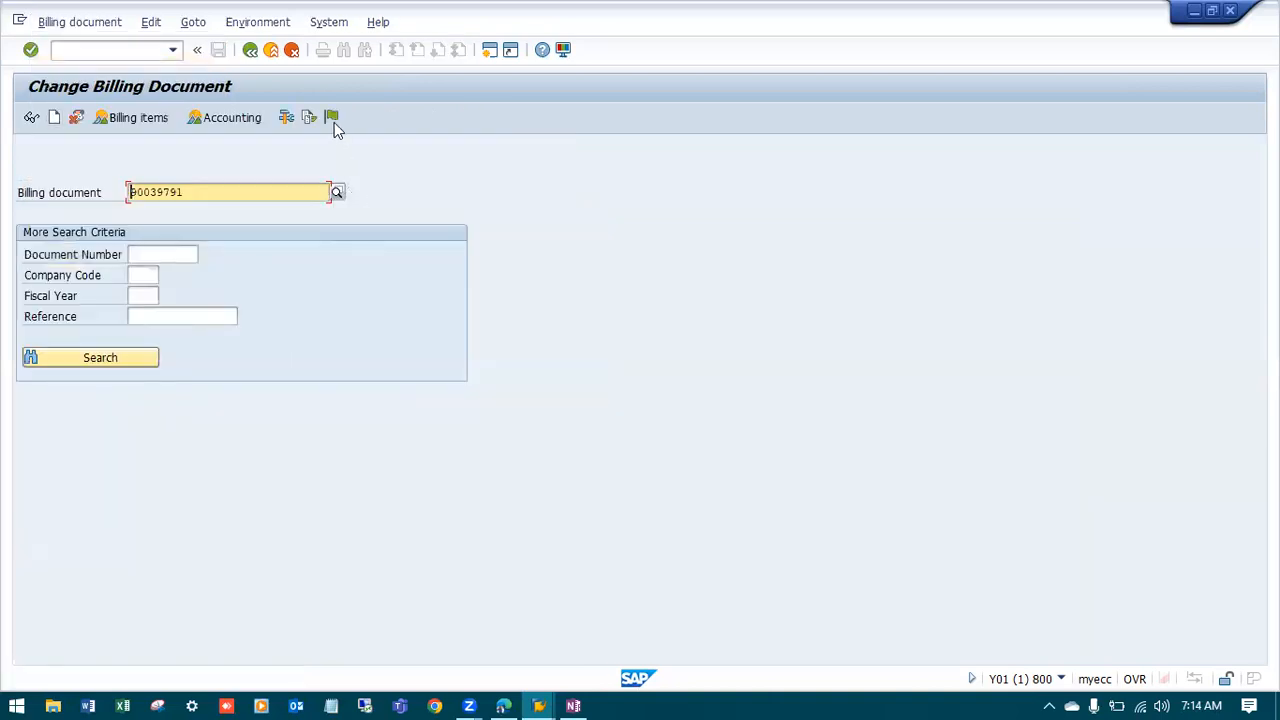
click(332, 118)
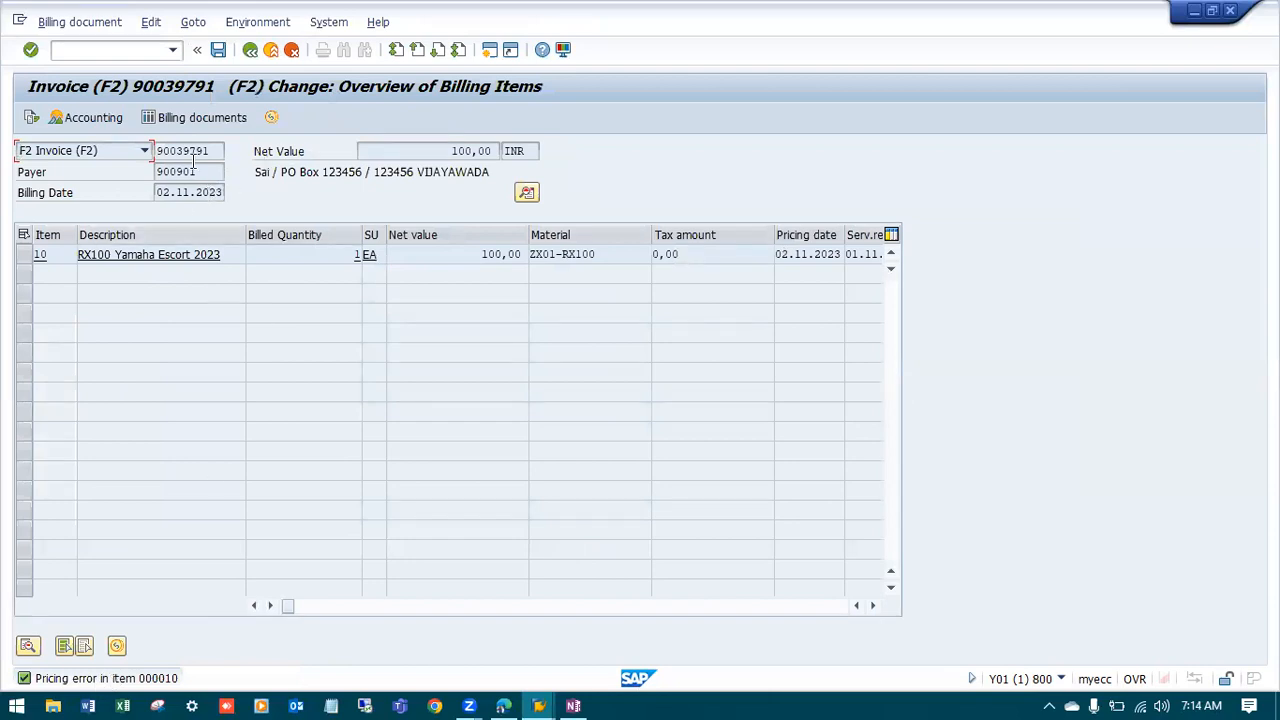
Copy the billing document number from the invoice header and record it on the Billing line in OneNote
drag(213, 150, 156, 150)
key(ctrl+c)
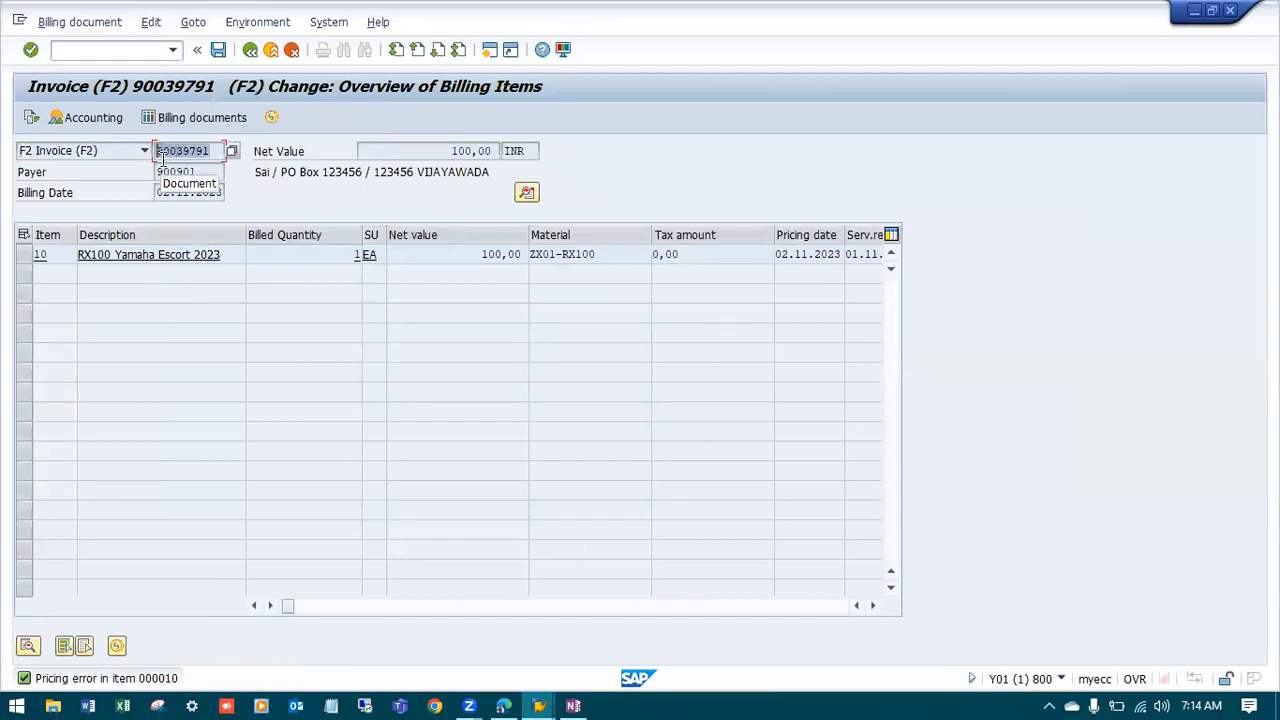
key(Left)
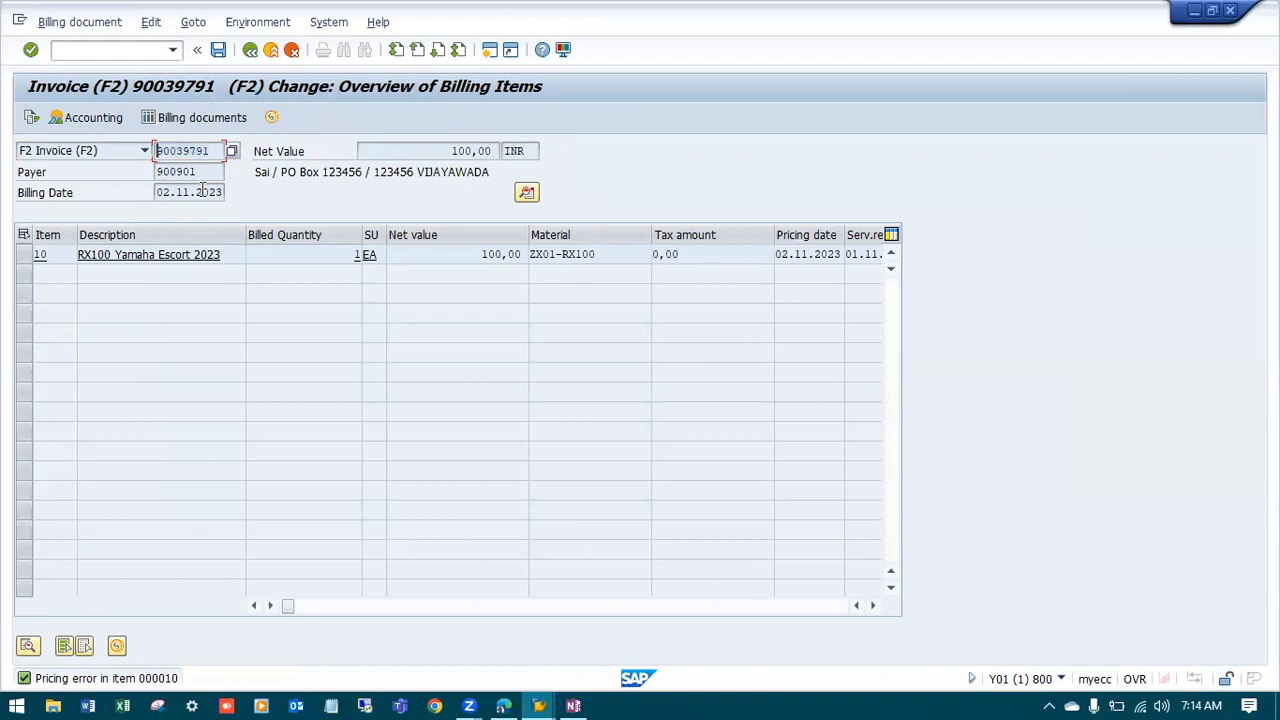
key(alt+Tab)
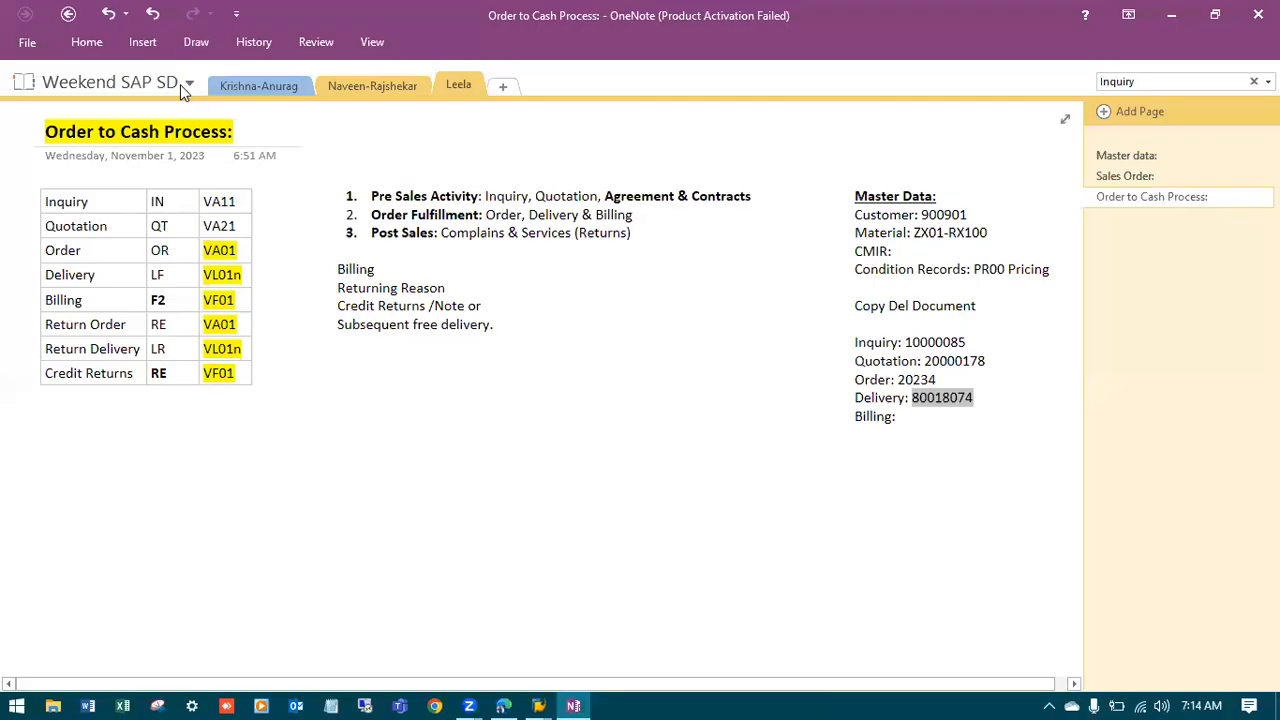
click(918, 420)
key(ctrl+v)
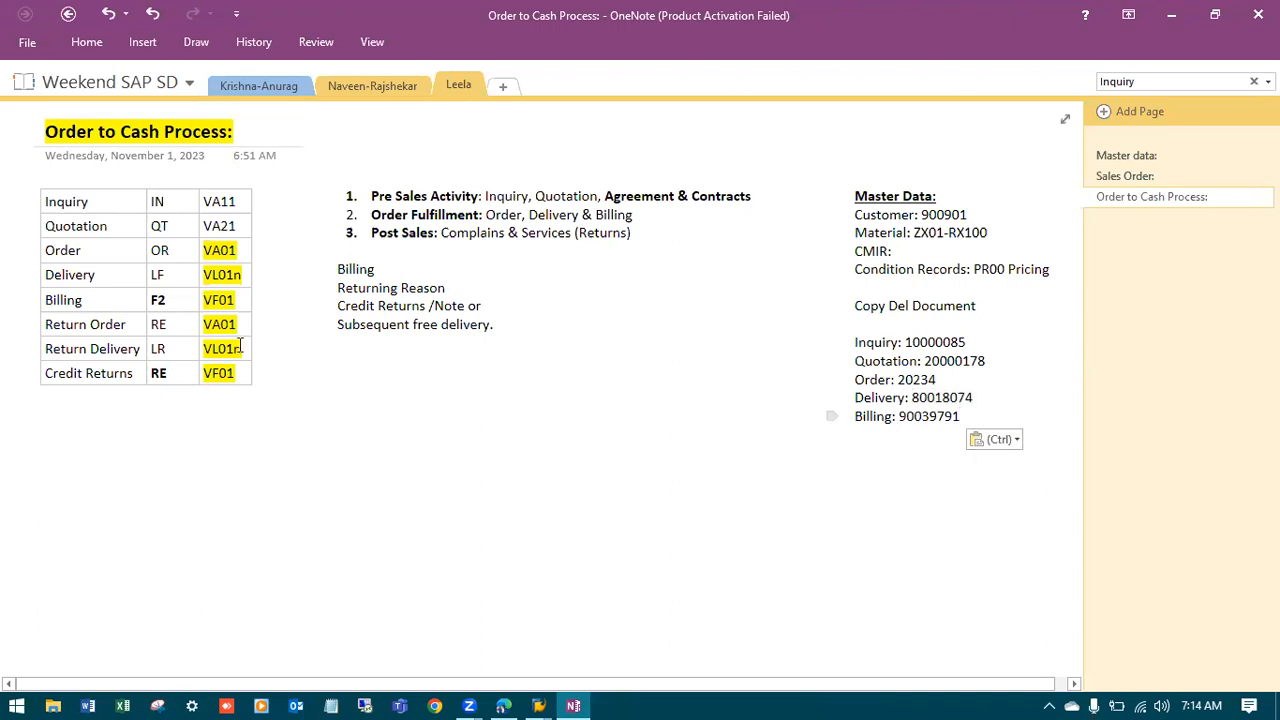
click(97, 202)
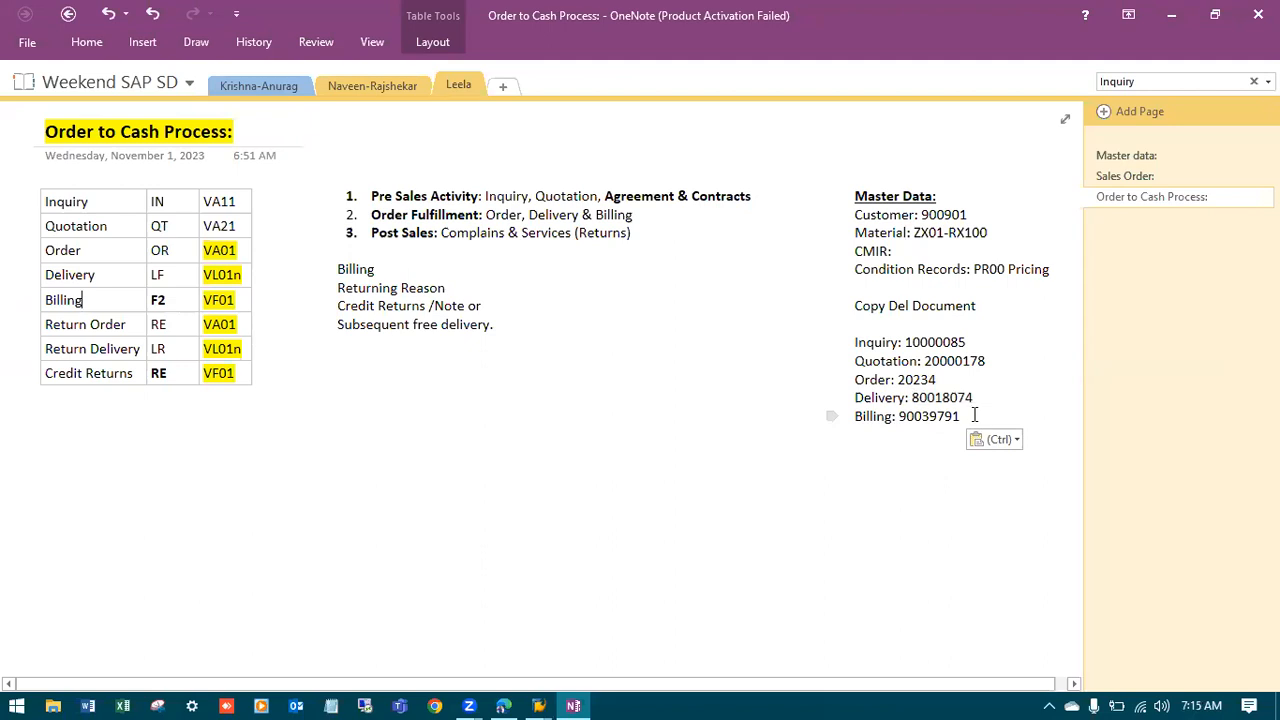
key(Return)
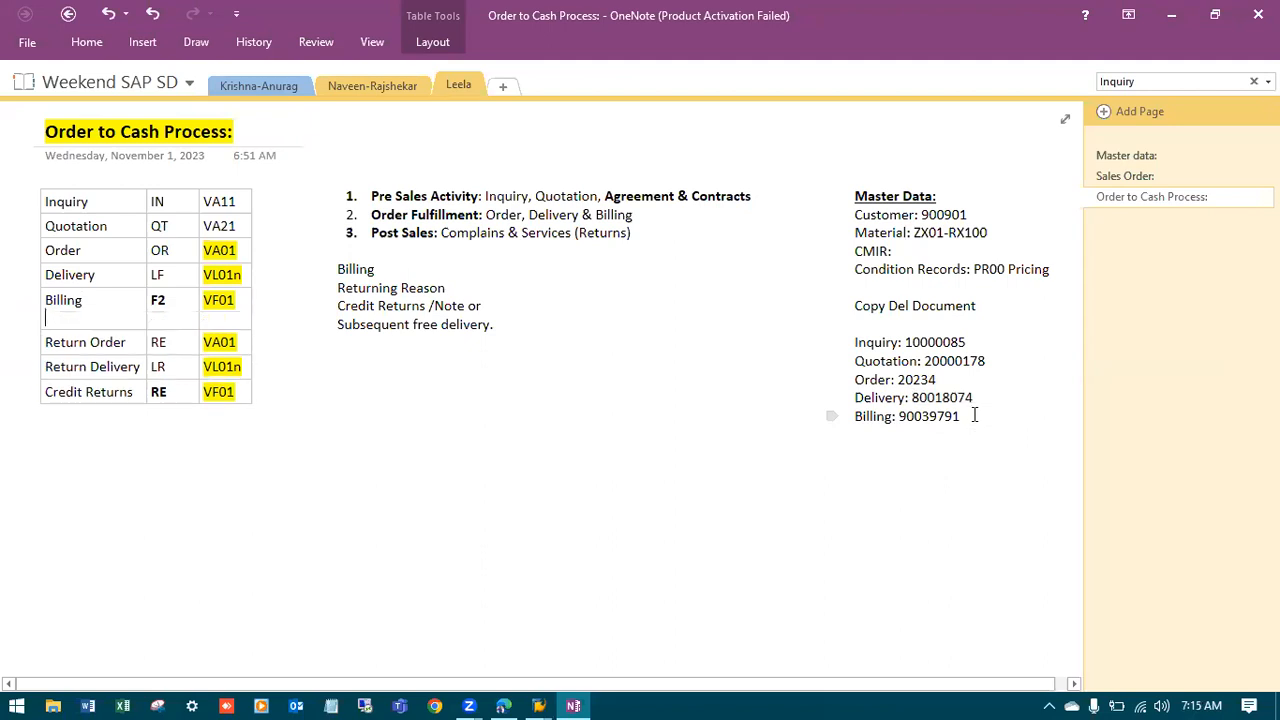
key(BackSpace)
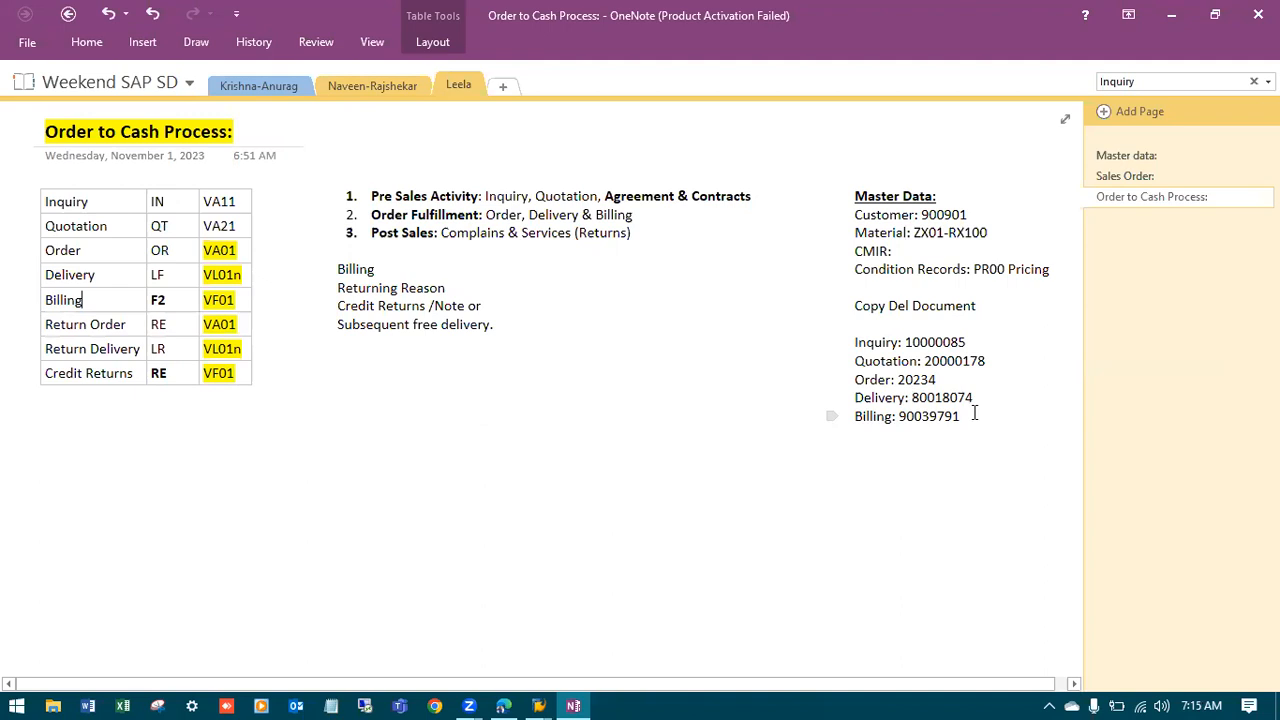
click(974, 414)
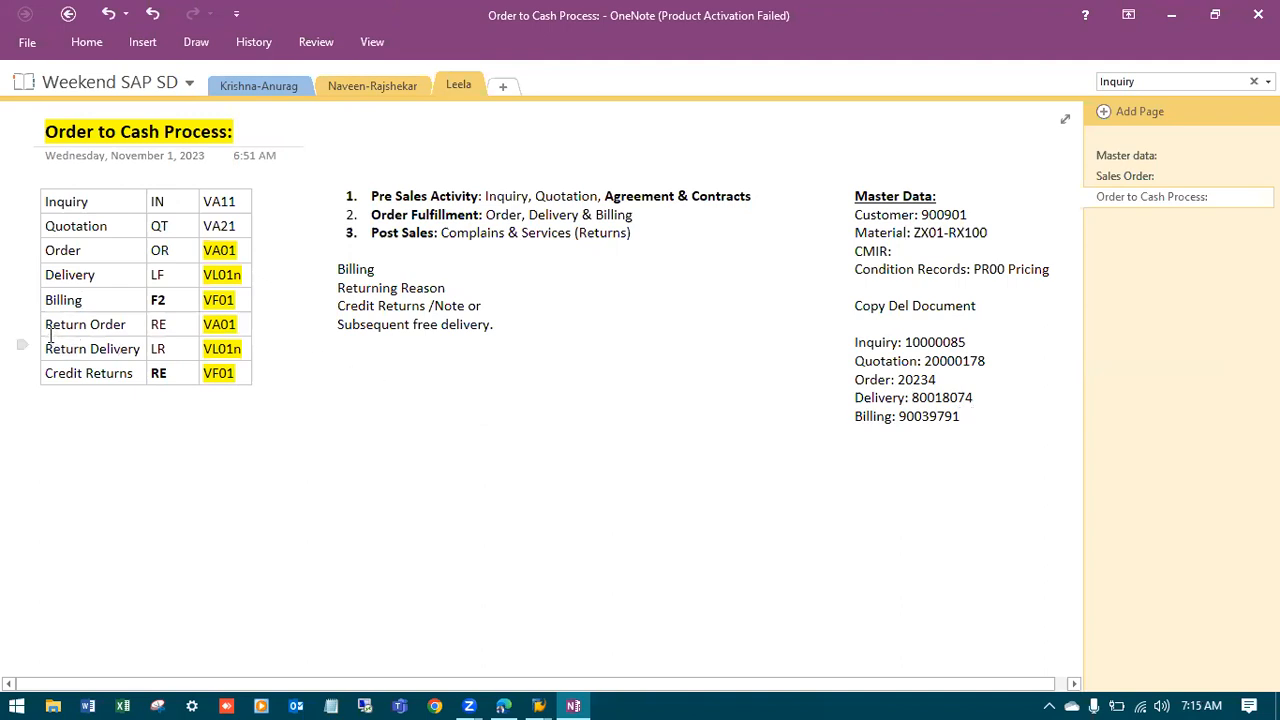
Make the RE code in the Return Order row bold and highlight it in yellow
drag(170, 325, 153, 327)
click(162, 297)
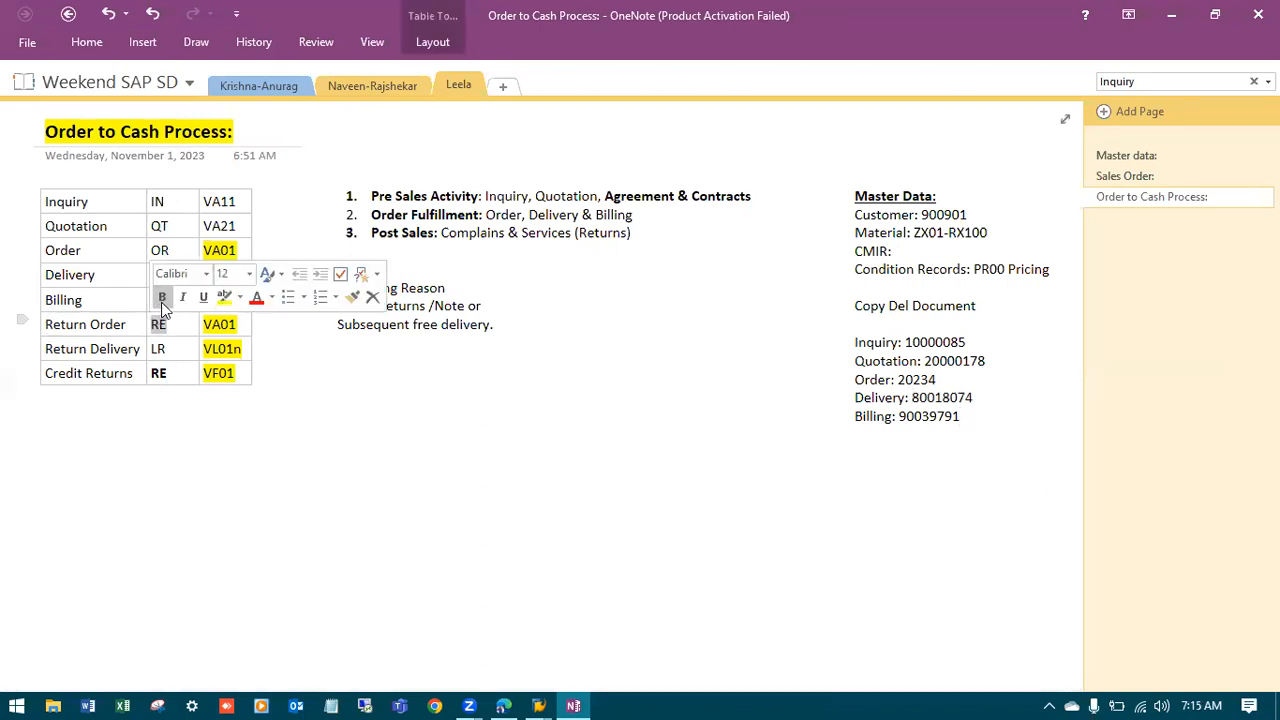
click(224, 297)
Copy the recorded billing document number from the Billing line
drag(968, 416, 898, 417)
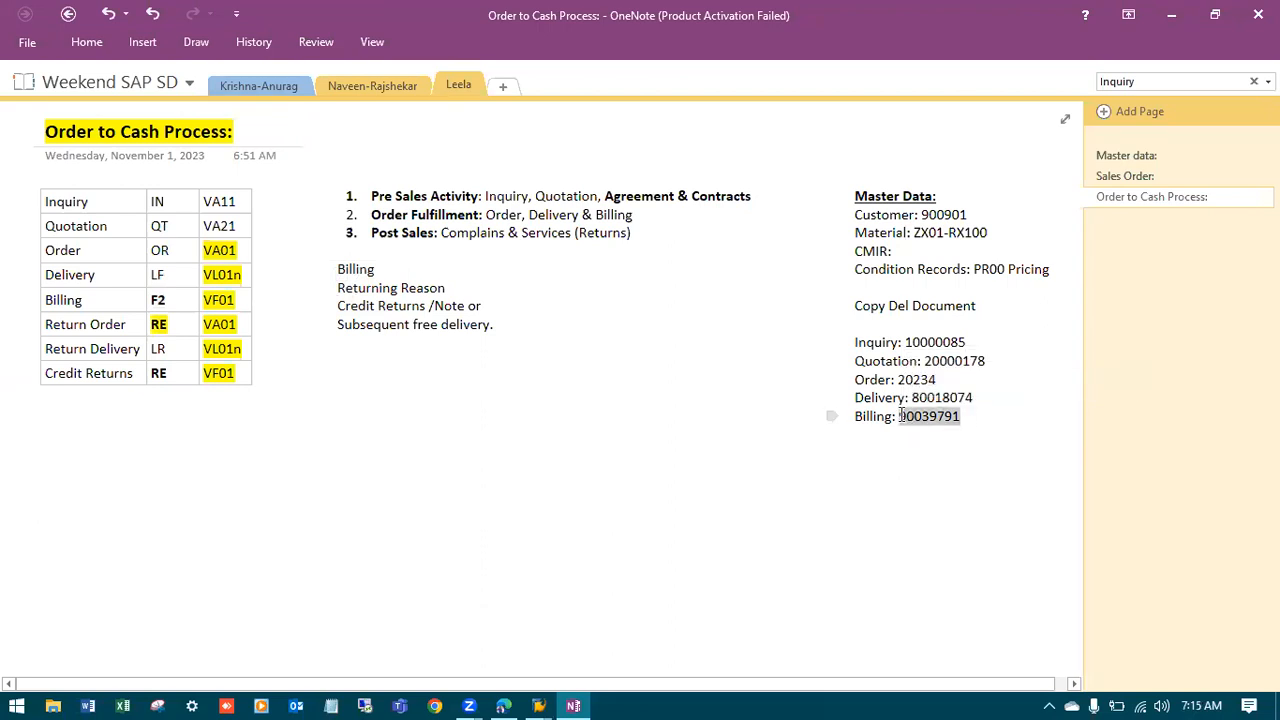
click(899, 443)
drag(967, 342, 899, 388)
click(966, 420)
drag(961, 417, 898, 417)
key(ctrl+c)
Switch to SAP, start transaction VA01 with order type RE, view the blank returns overview and return to the initial screen
click(538, 704)
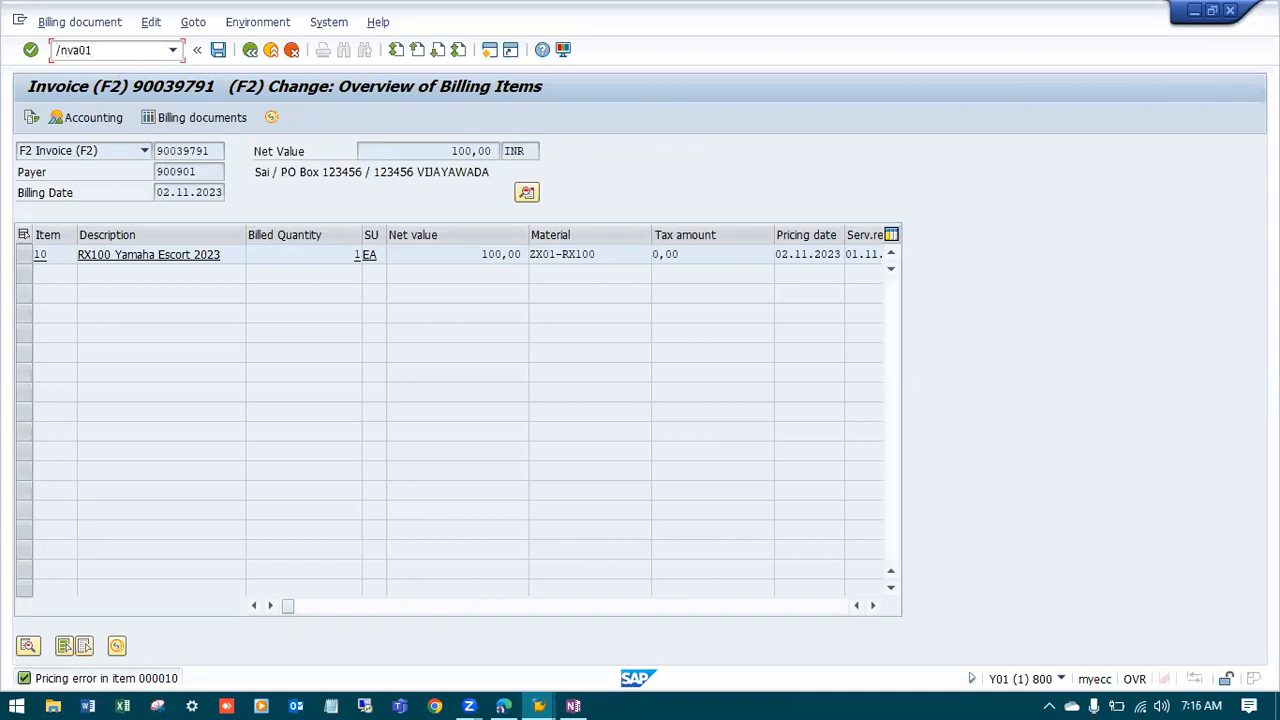
key(Return)
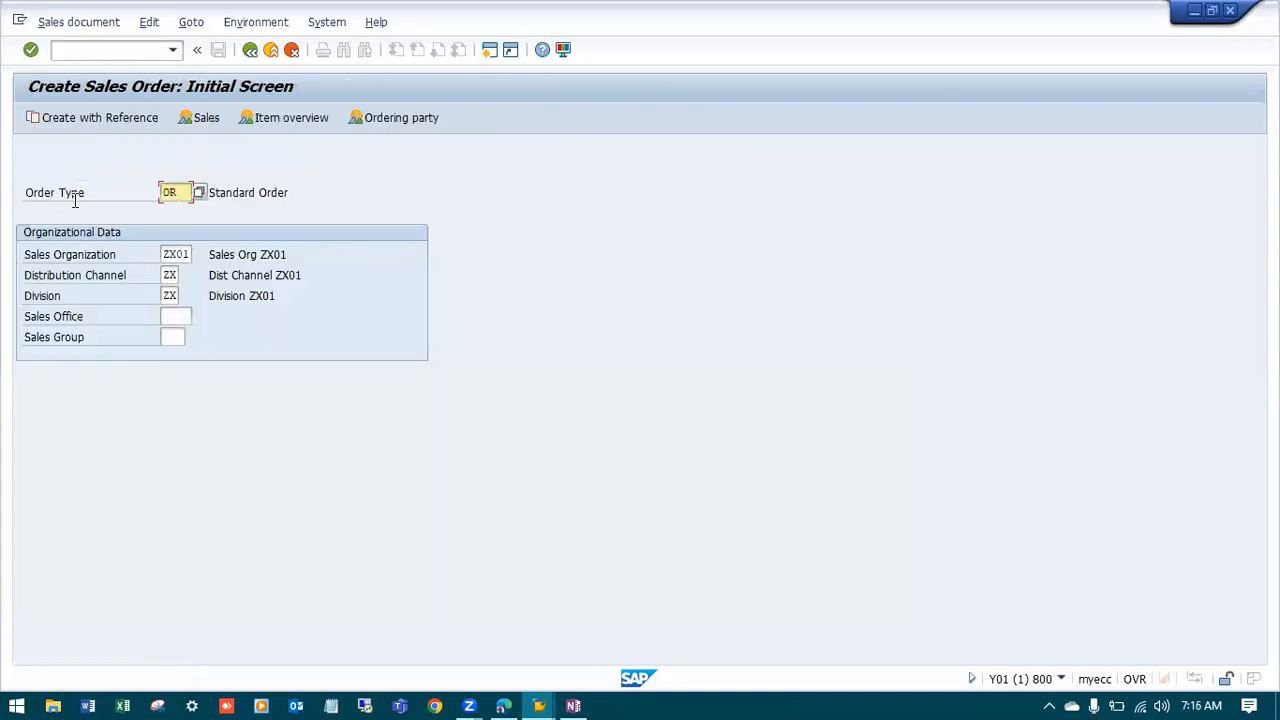
click(177, 193)
key(BackSpace)
key(BackSpace)
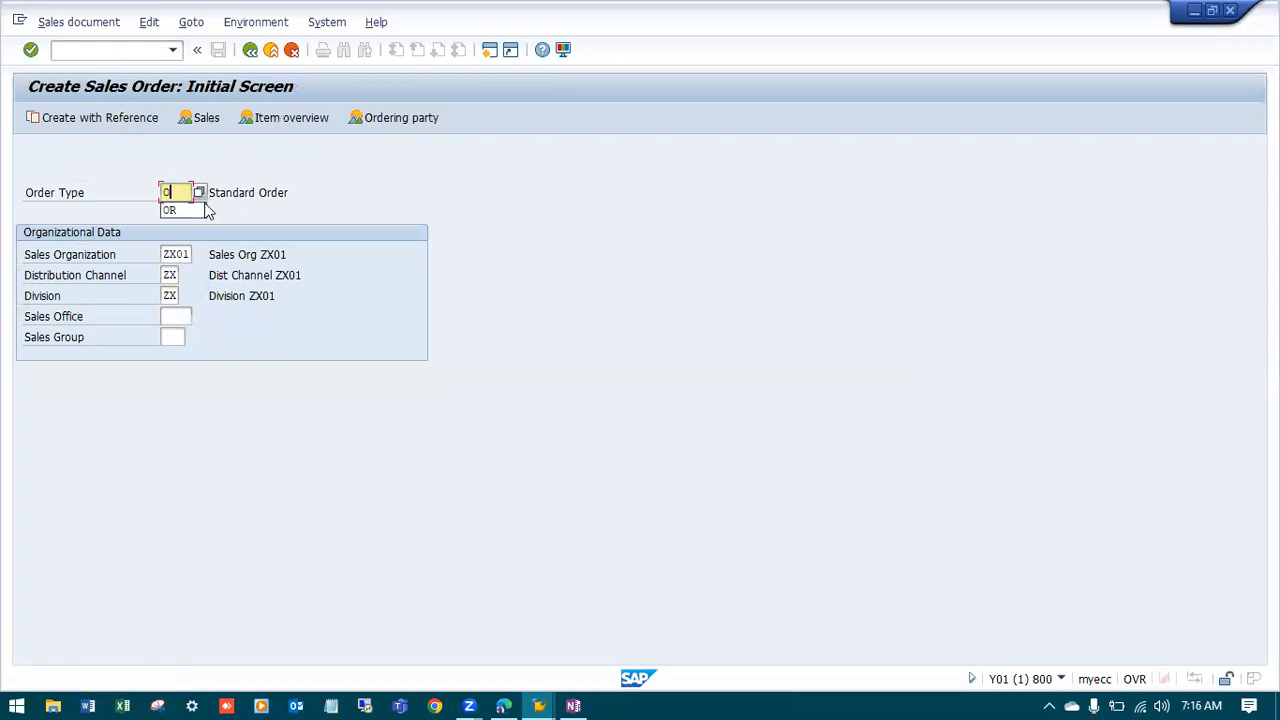
text(RE)
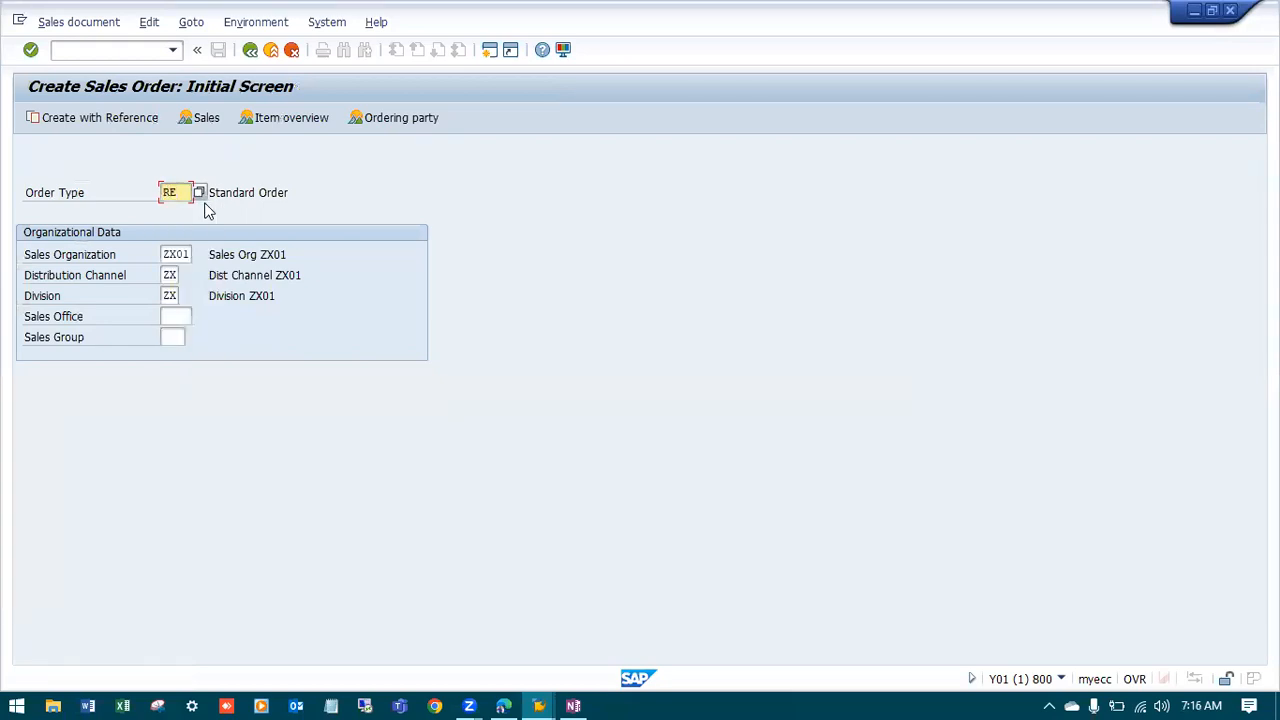
key(Return)
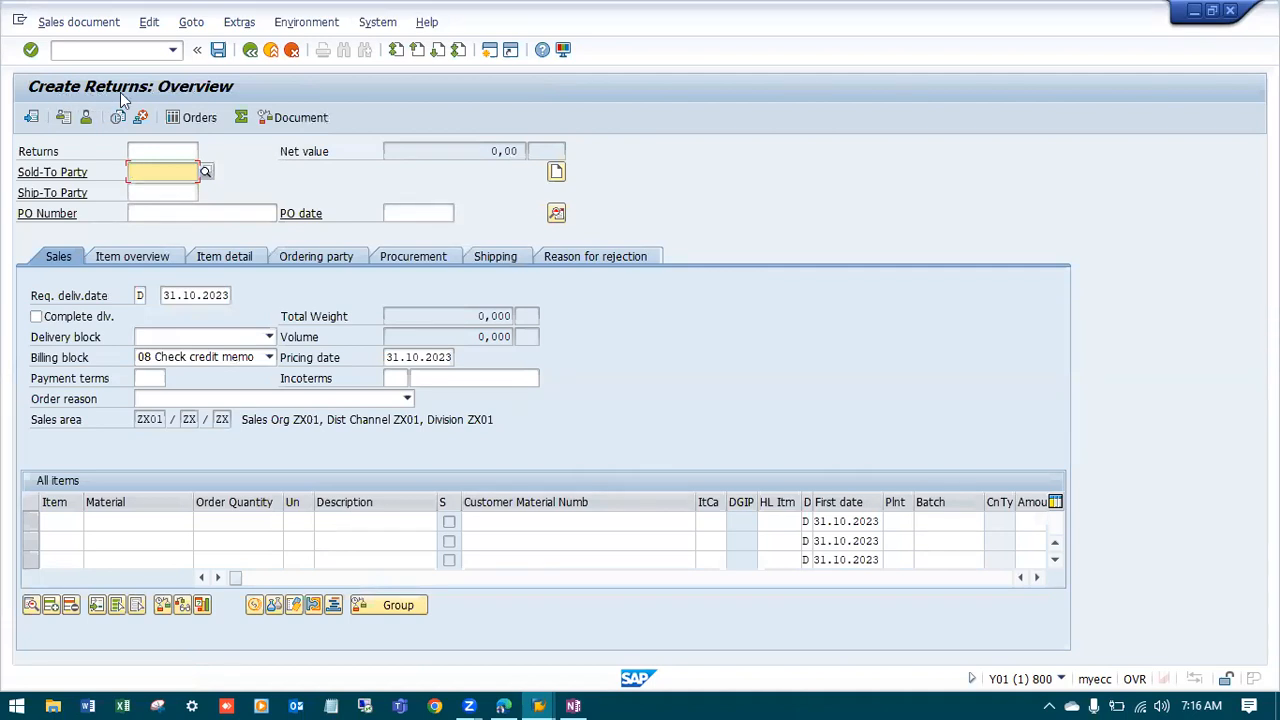
click(251, 55)
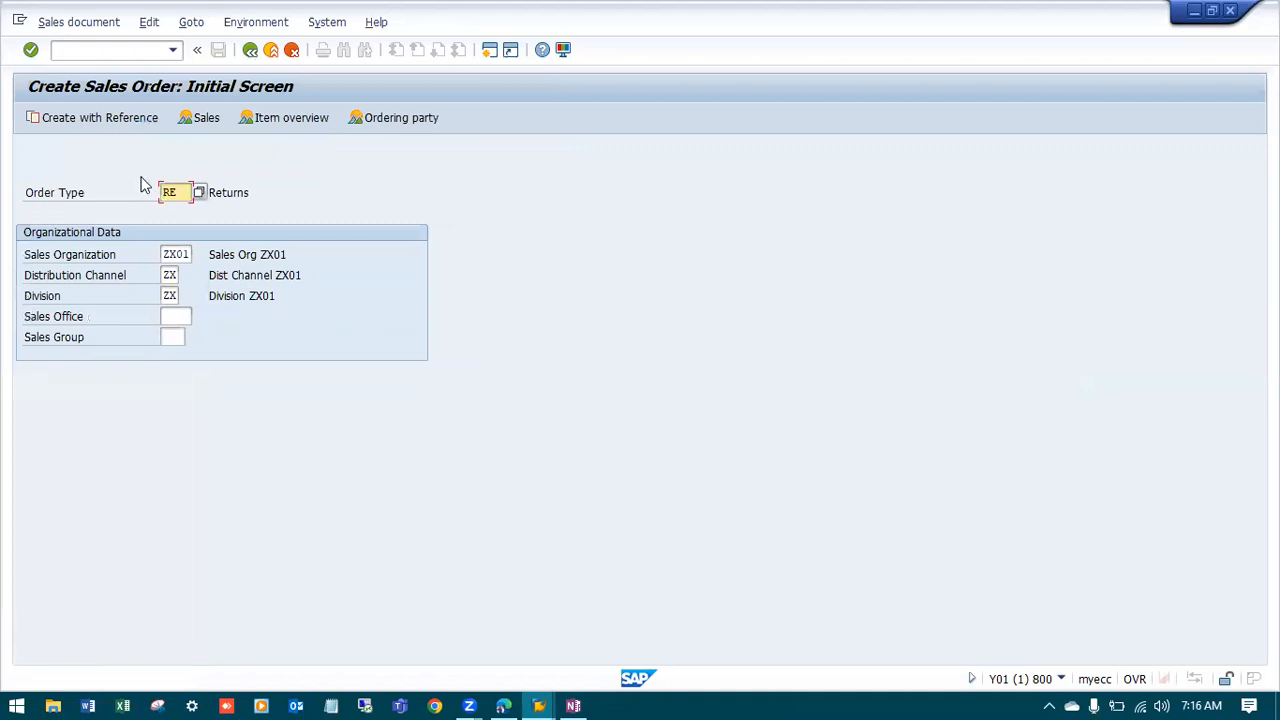
Create the returns order with reference to the copied billing document number
click(99, 119)
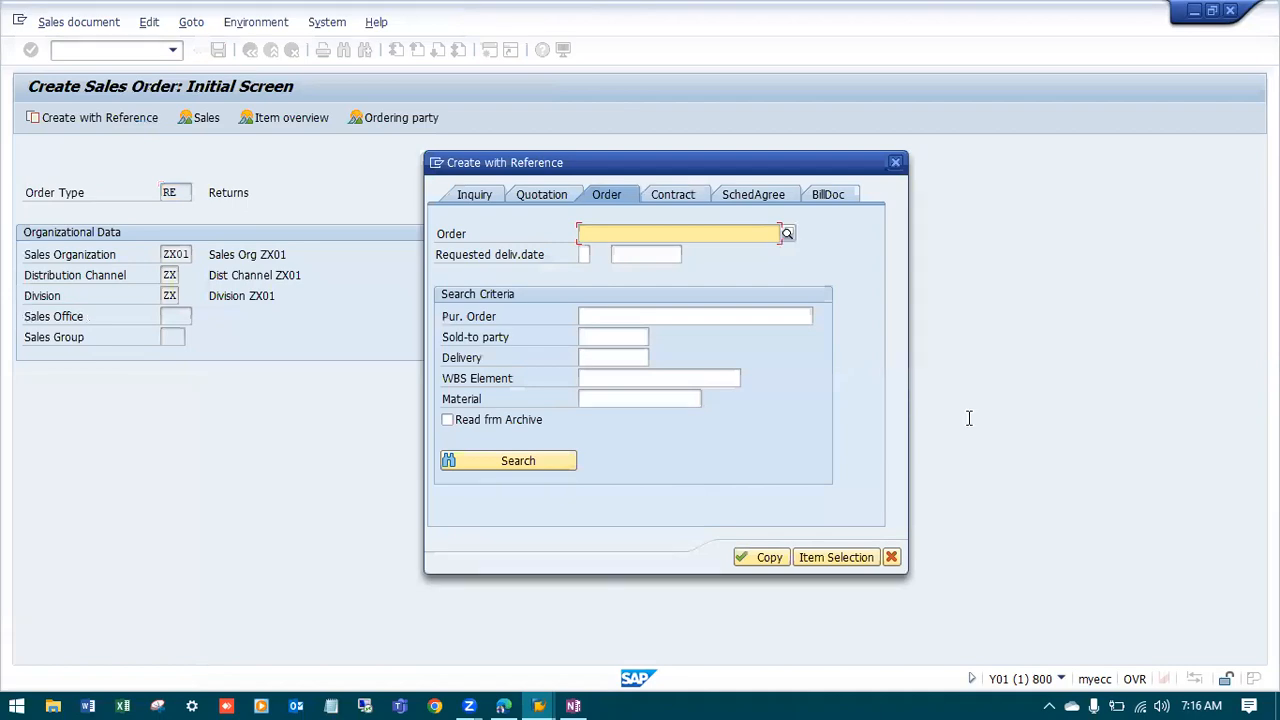
key(alt+Tab)
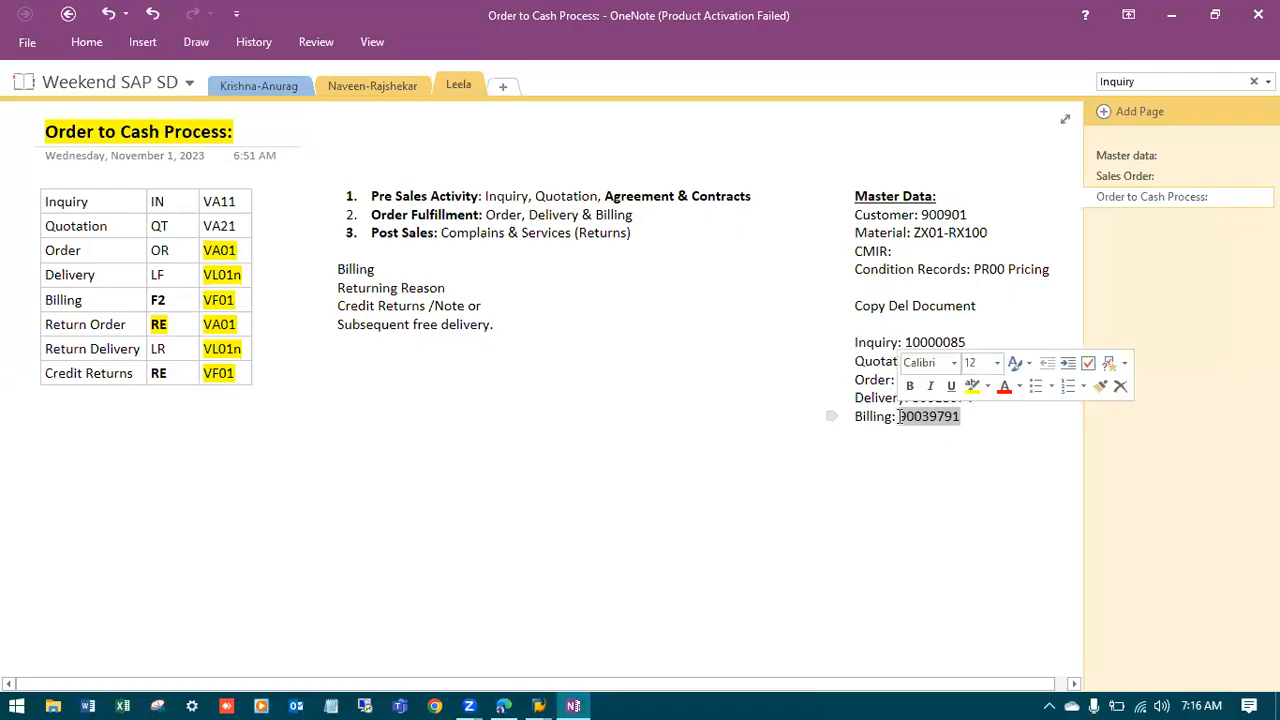
key(alt+Tab)
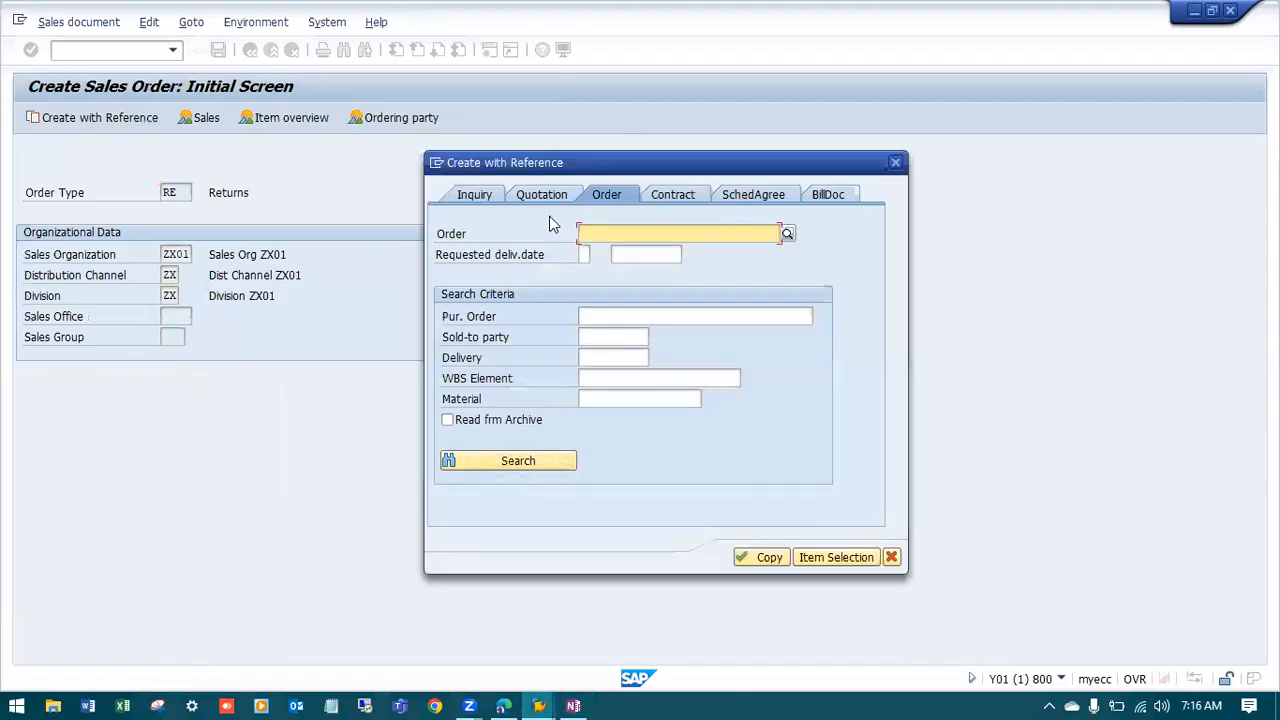
click(834, 197)
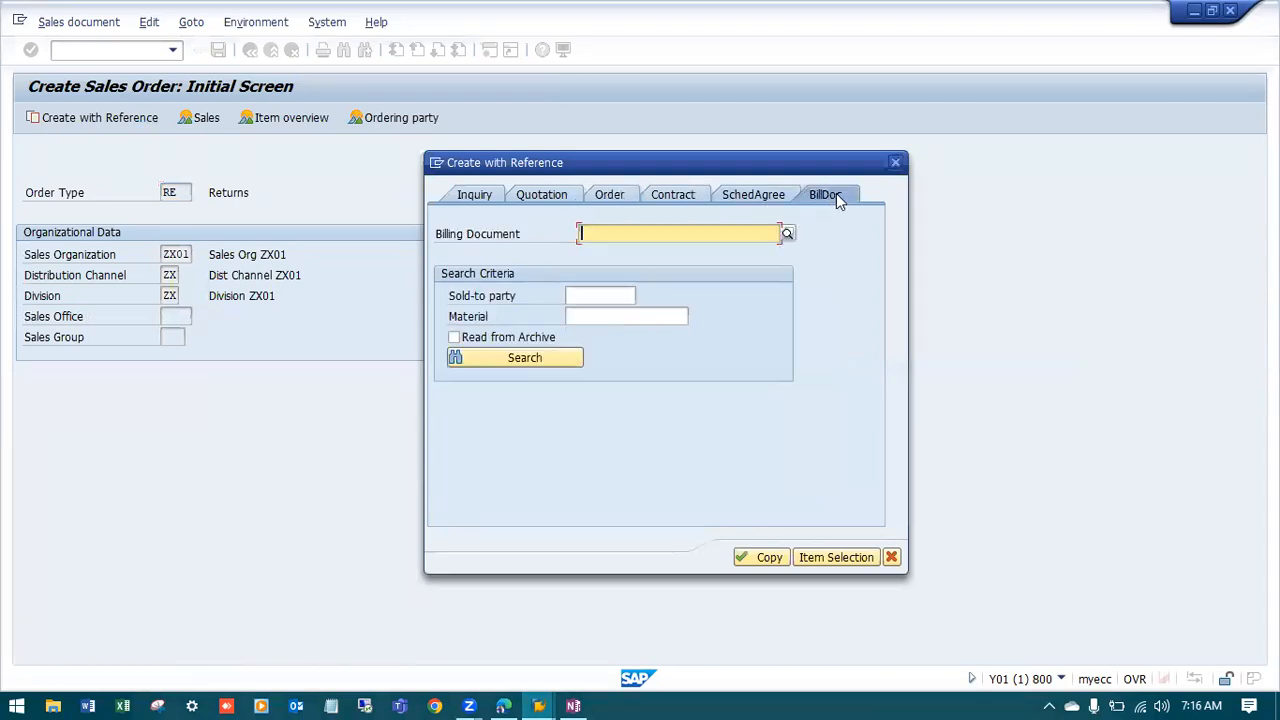
click(477, 200)
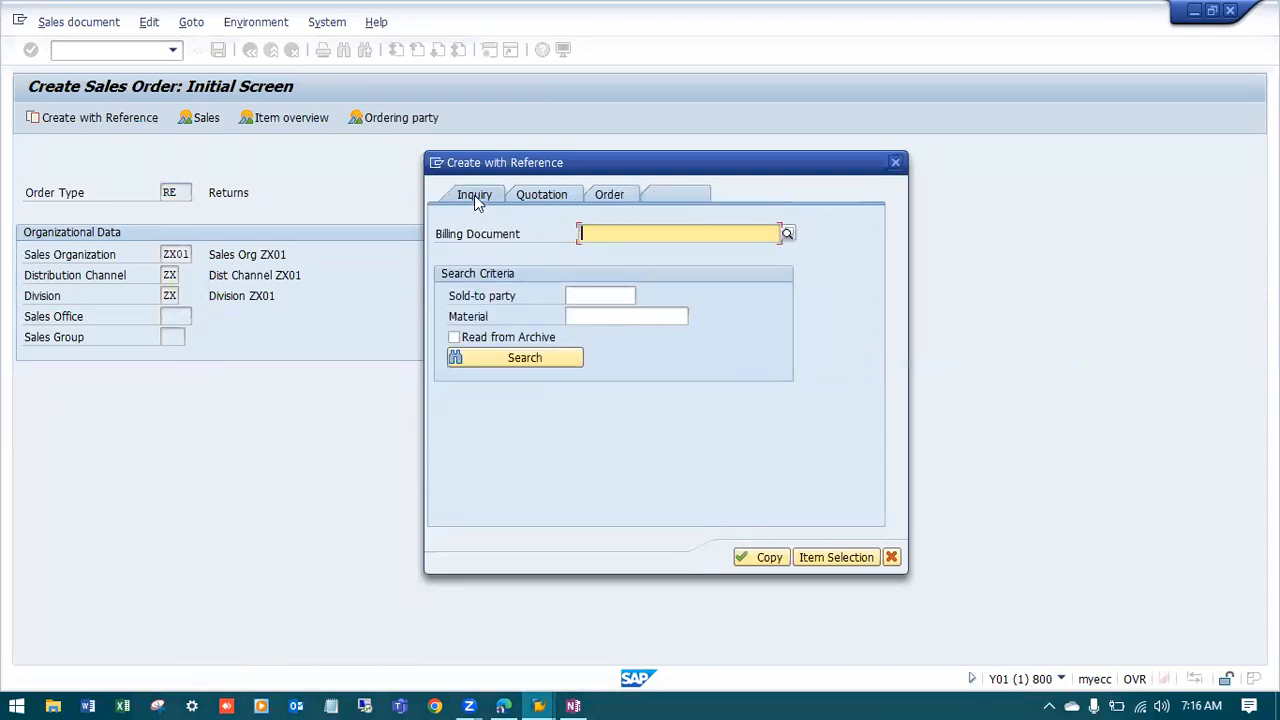
click(542, 197)
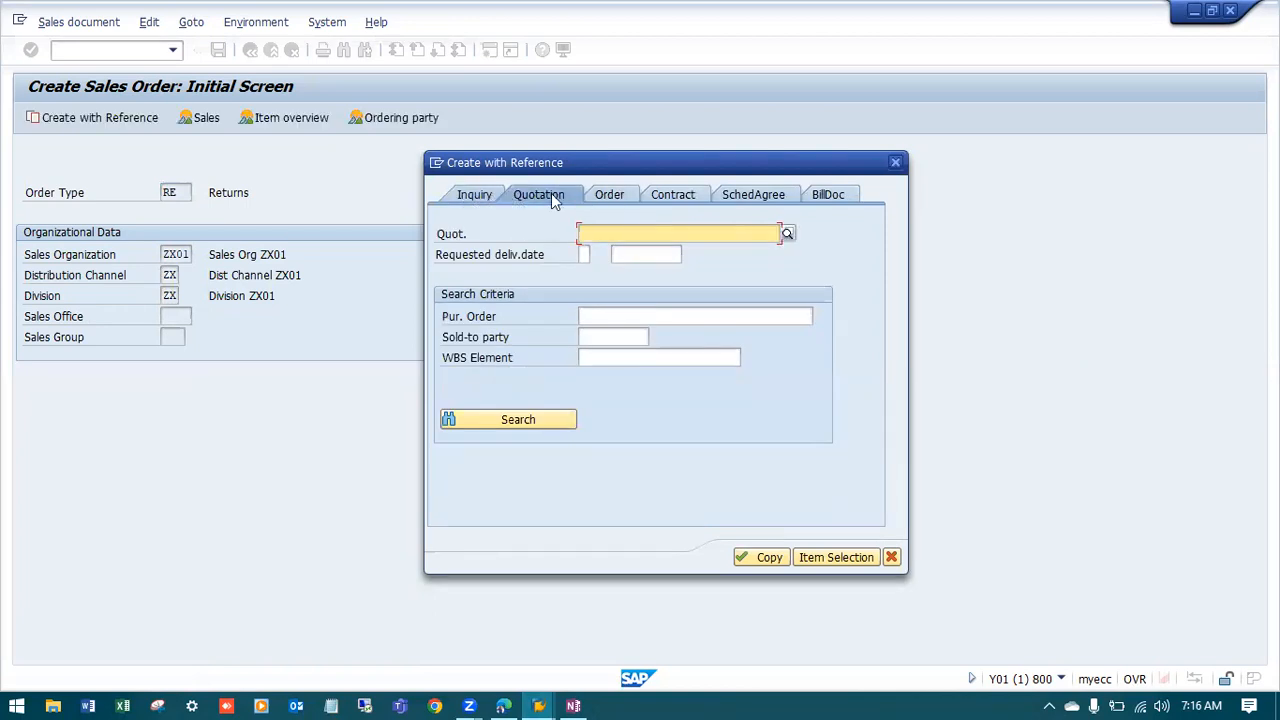
click(836, 198)
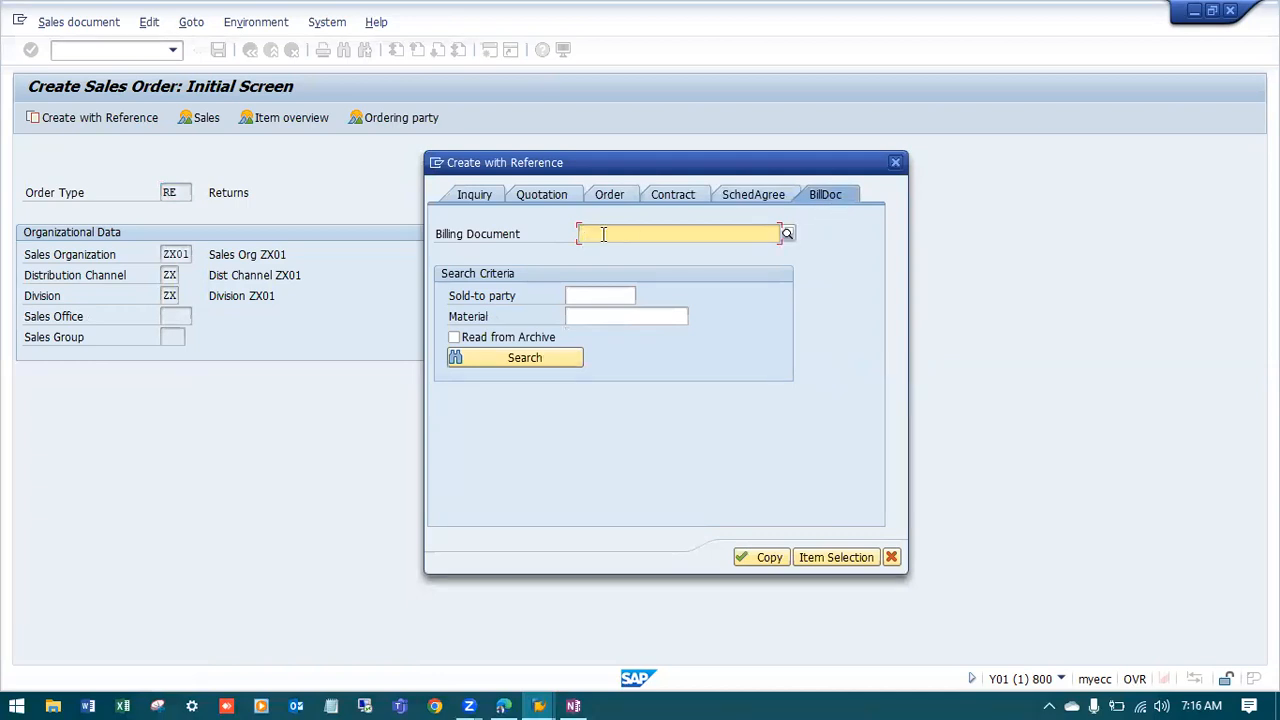
key(ctrl+v)
click(757, 558)
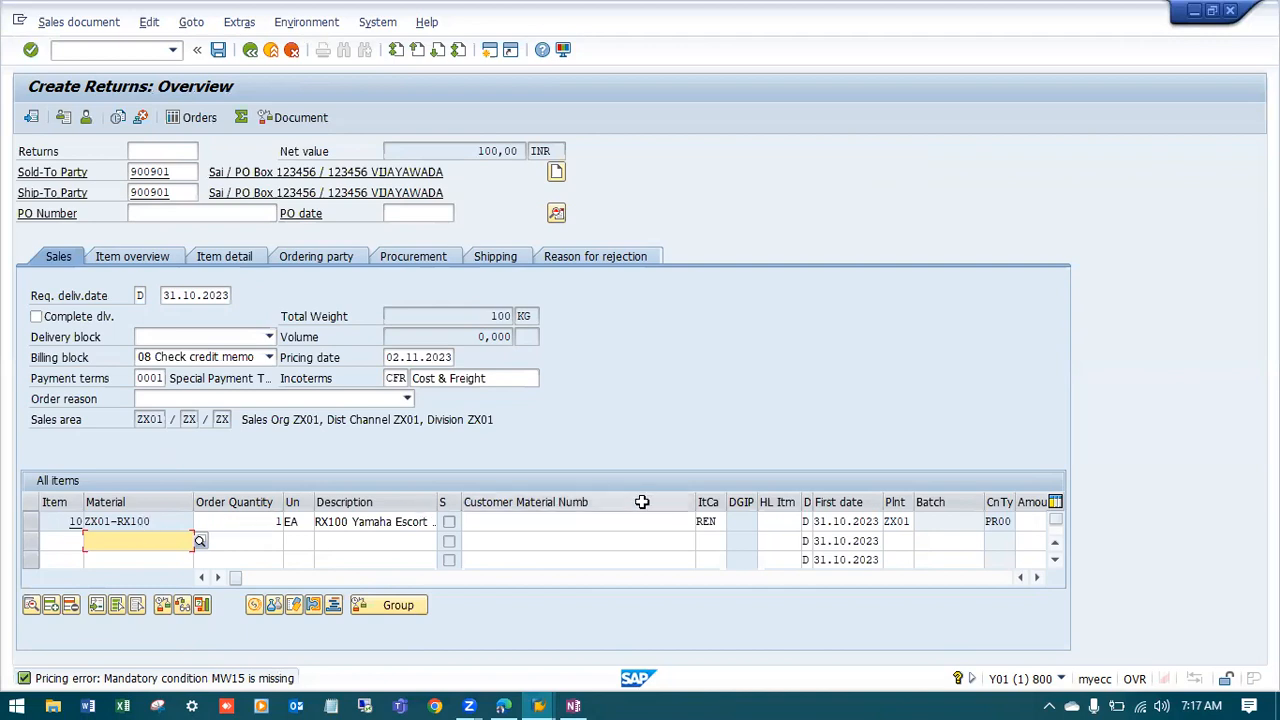
Narrow the Customer Material Numb column, enter PO number Order to Cash Process with PO date 01.11.2023, and try to save the returns order
drag(695, 505, 599, 514)
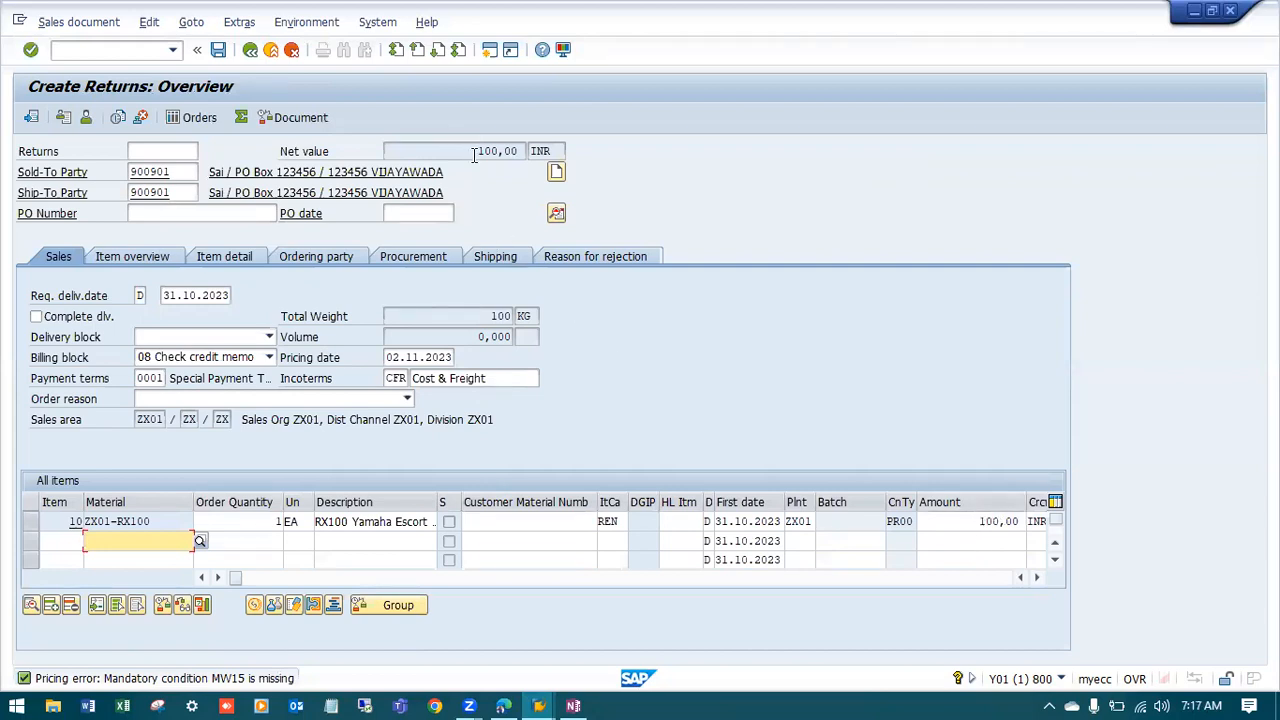
click(200, 213)
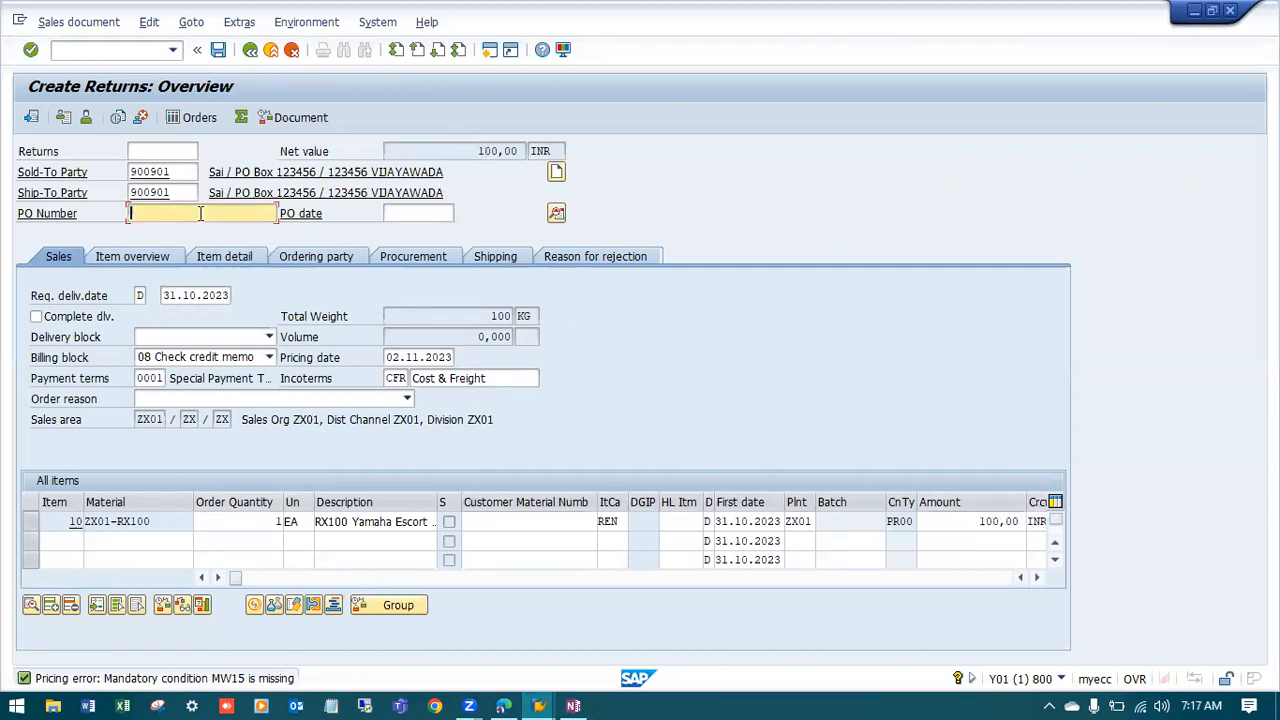
click(200, 213)
click(200, 229)
click(412, 213)
click(412, 231)
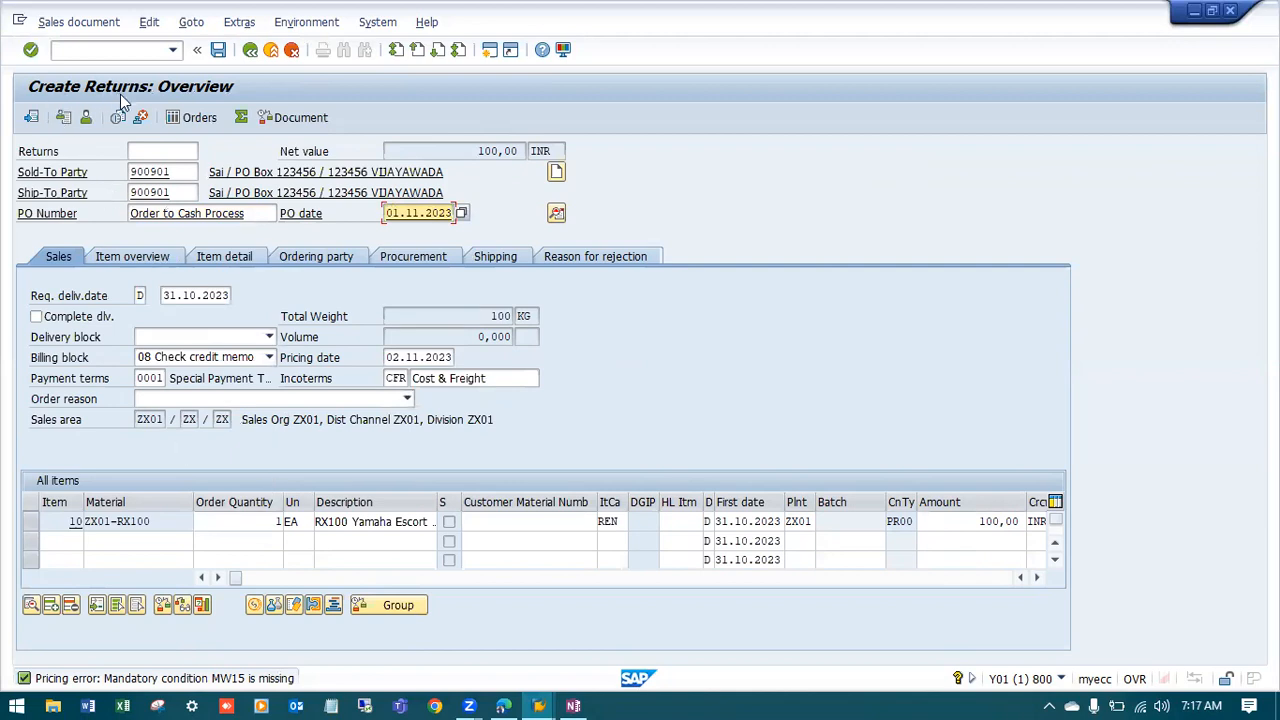
click(220, 54)
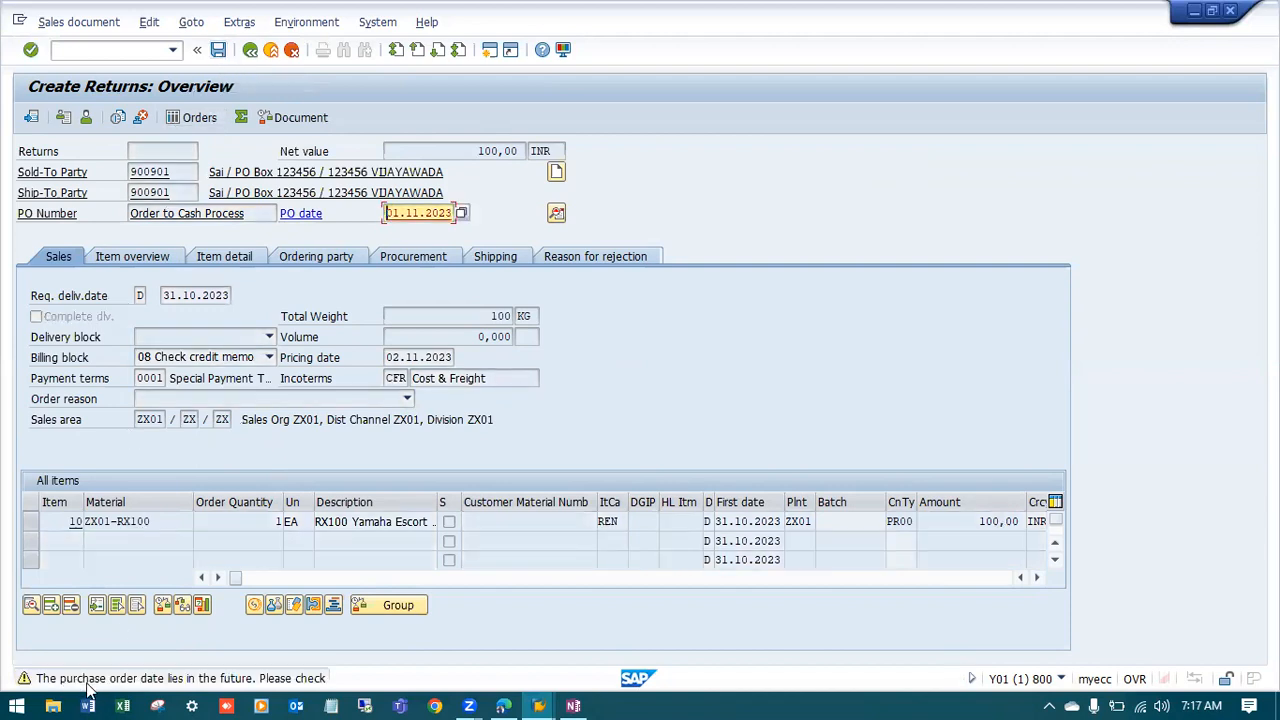
key(Return)
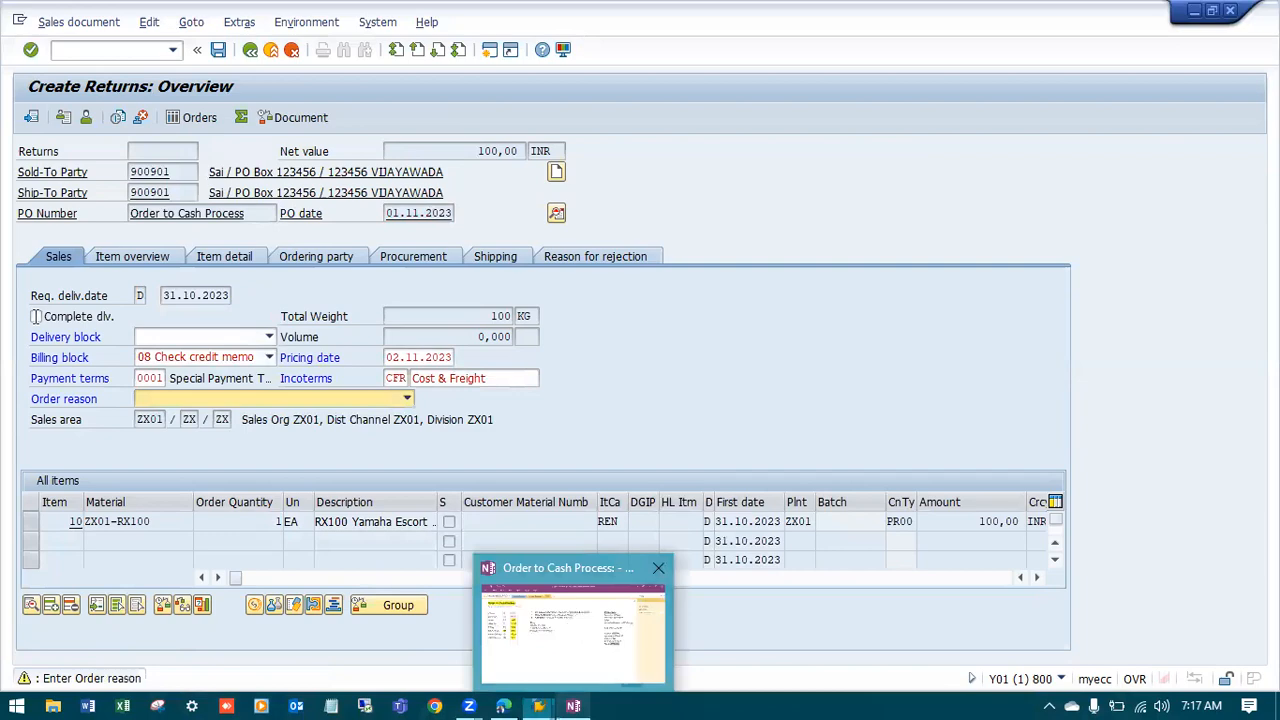
Switch to OneNote, select the Returning Reason note for reference, and return to SAP
key(alt+Tab)
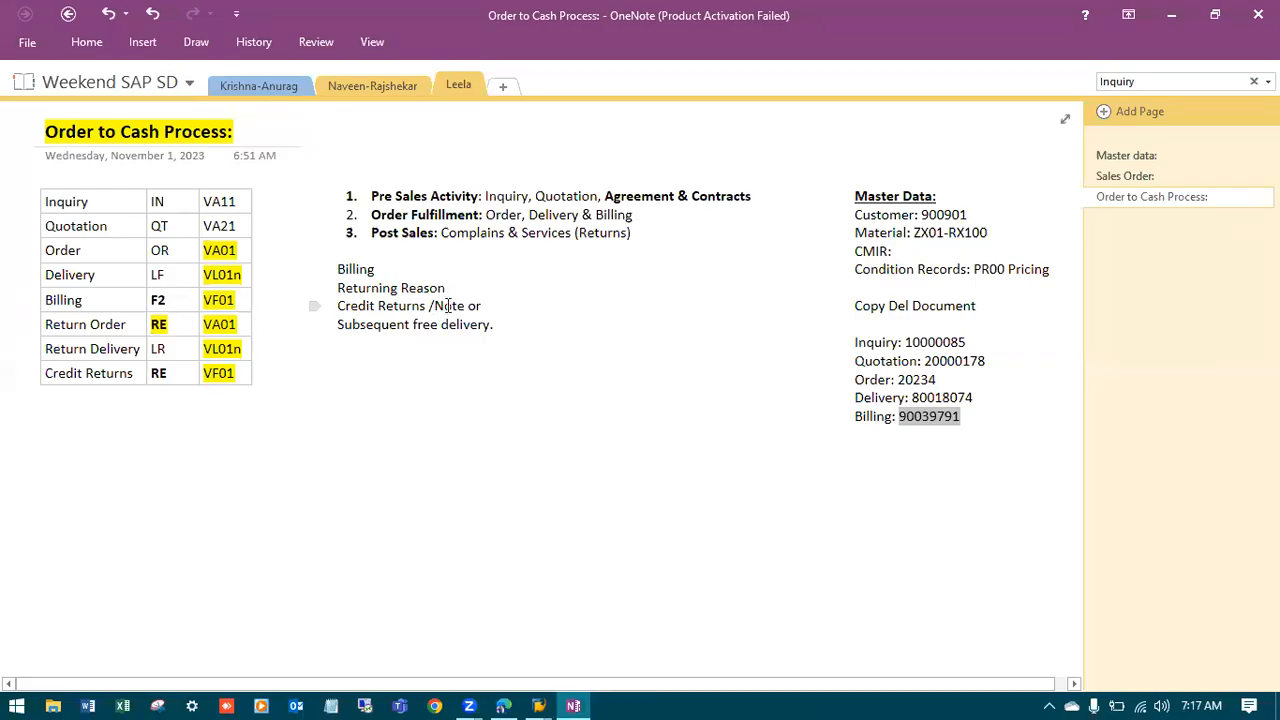
drag(451, 289, 345, 289)
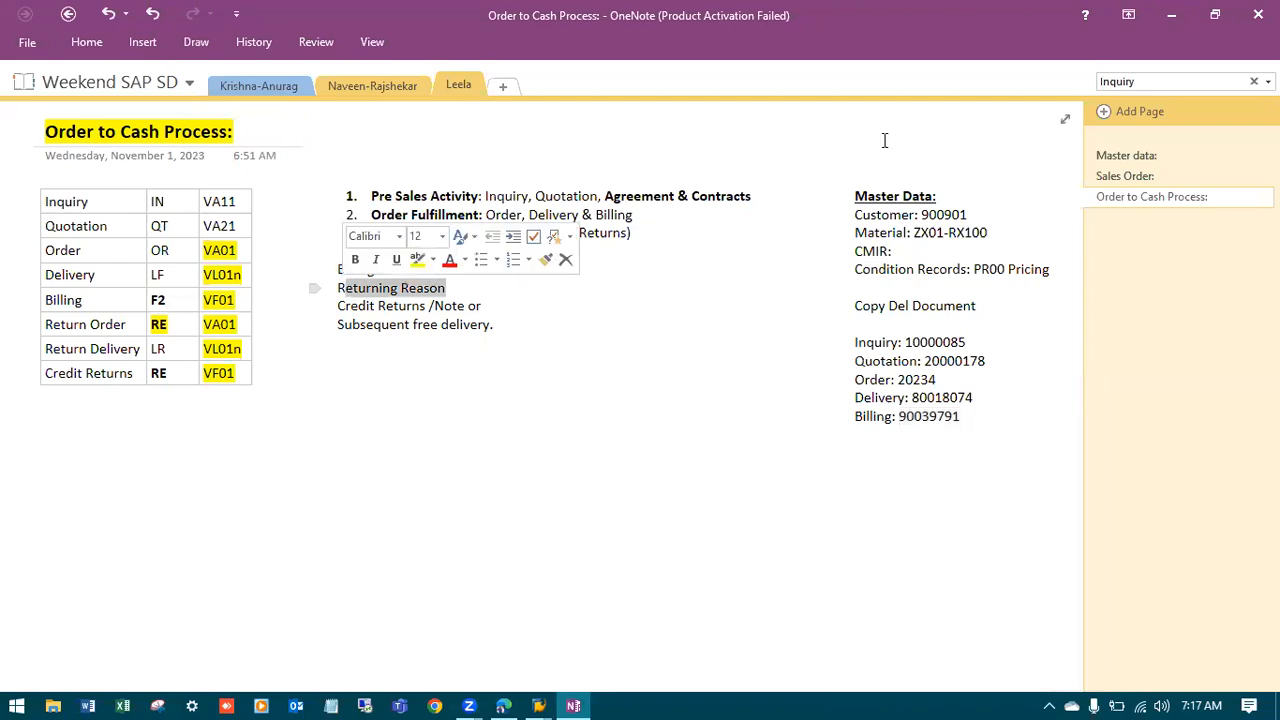
key(alt+Tab)
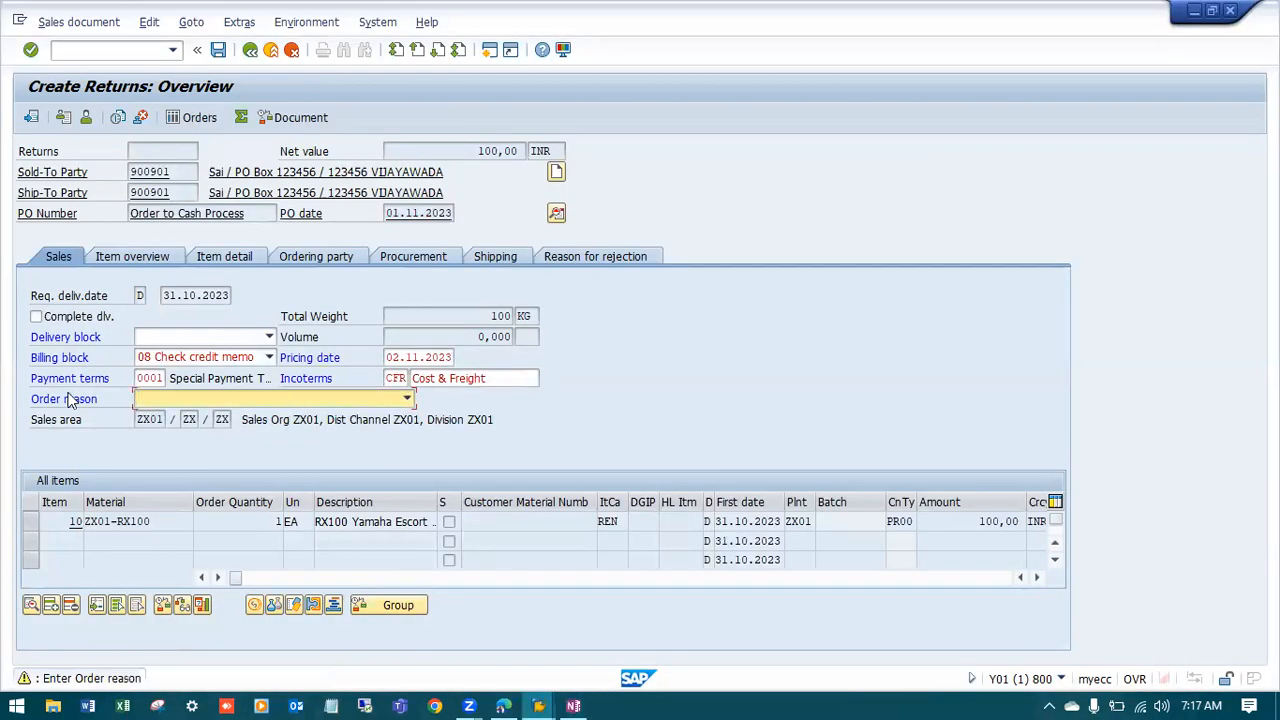
Set the returns order's order reason to 104 Material ruined
click(407, 399)
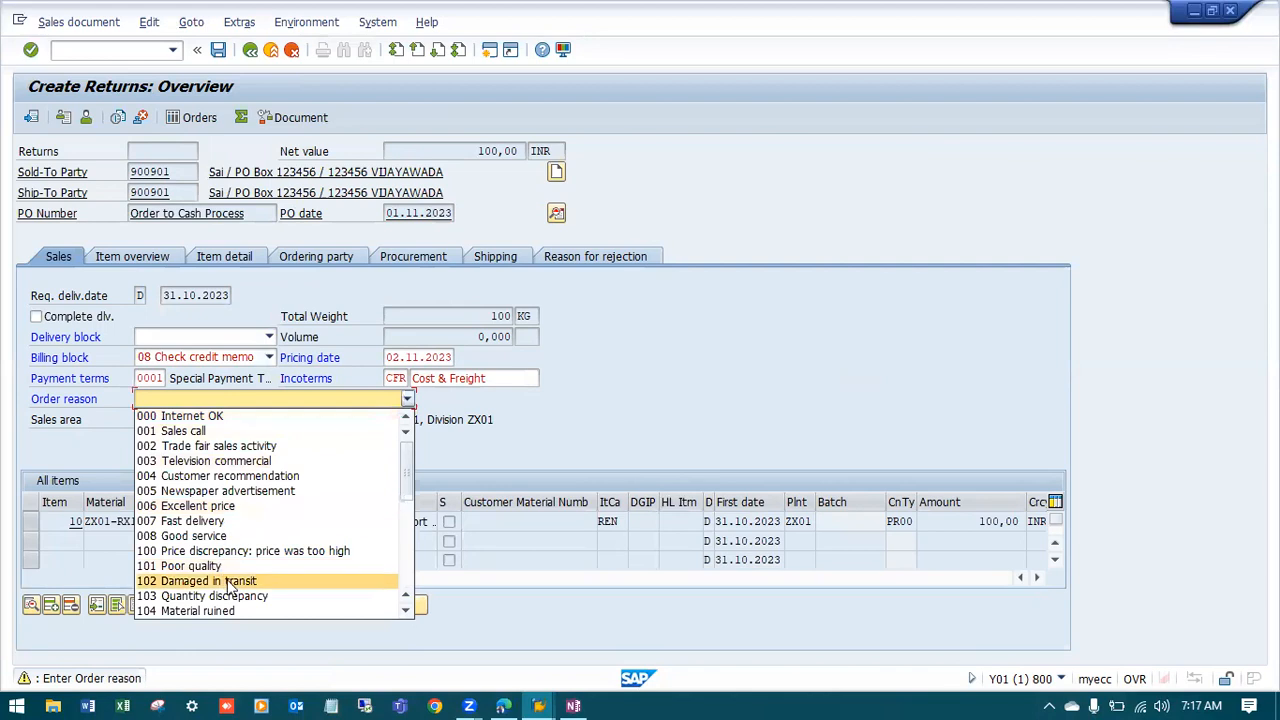
click(405, 611)
click(405, 611)
click(405, 611)
click(405, 611)
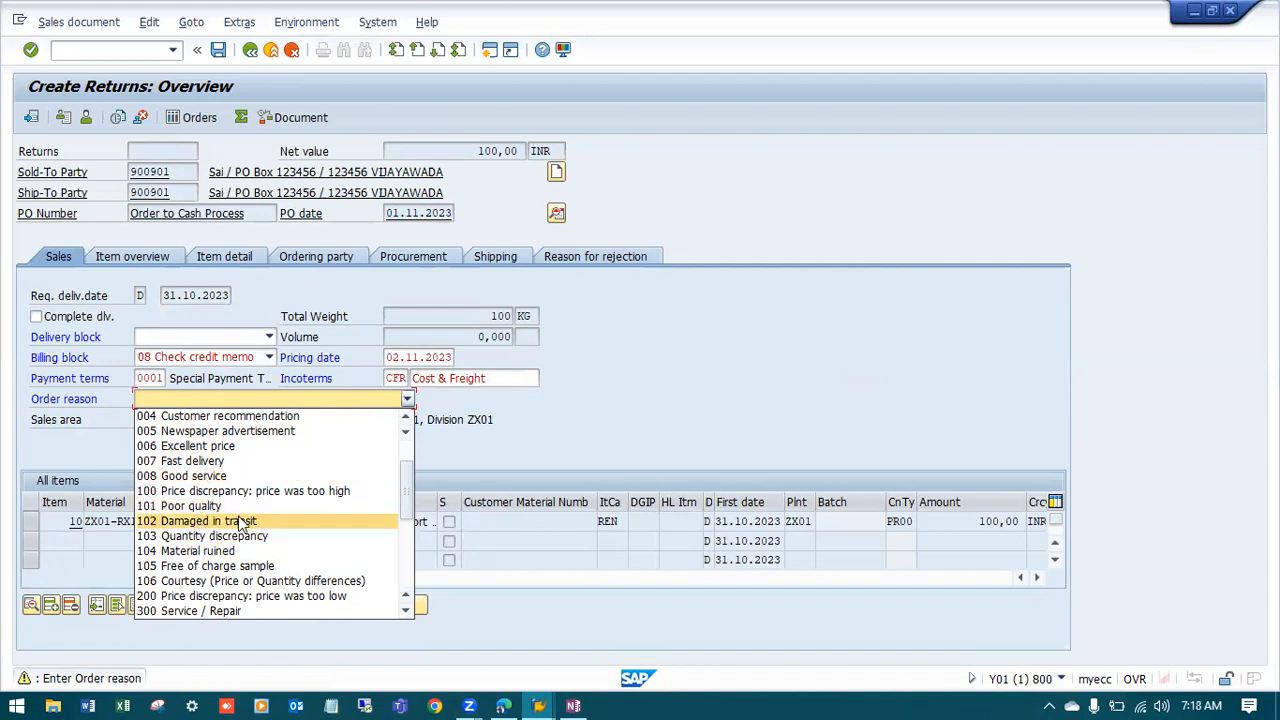
click(220, 556)
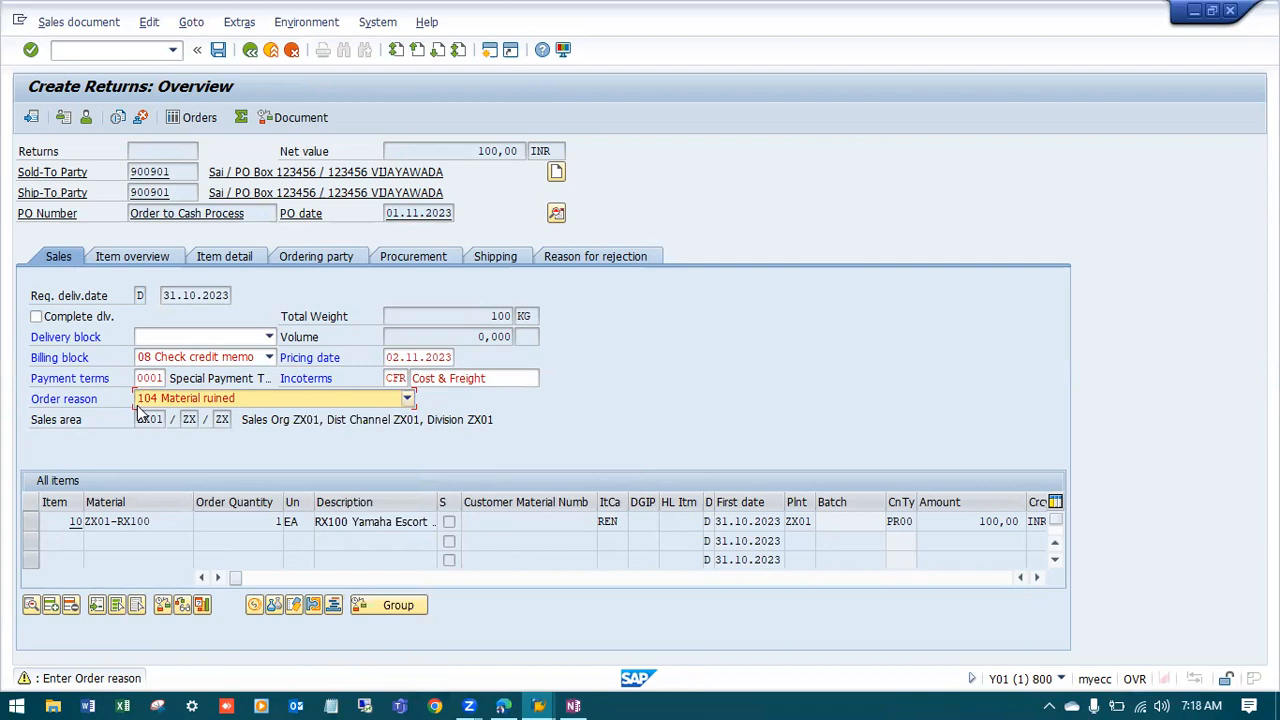
Try to save the returns order, choose to edit the incomplete document, and review its incompletion log before returning to the overview
key(ctrl+s)
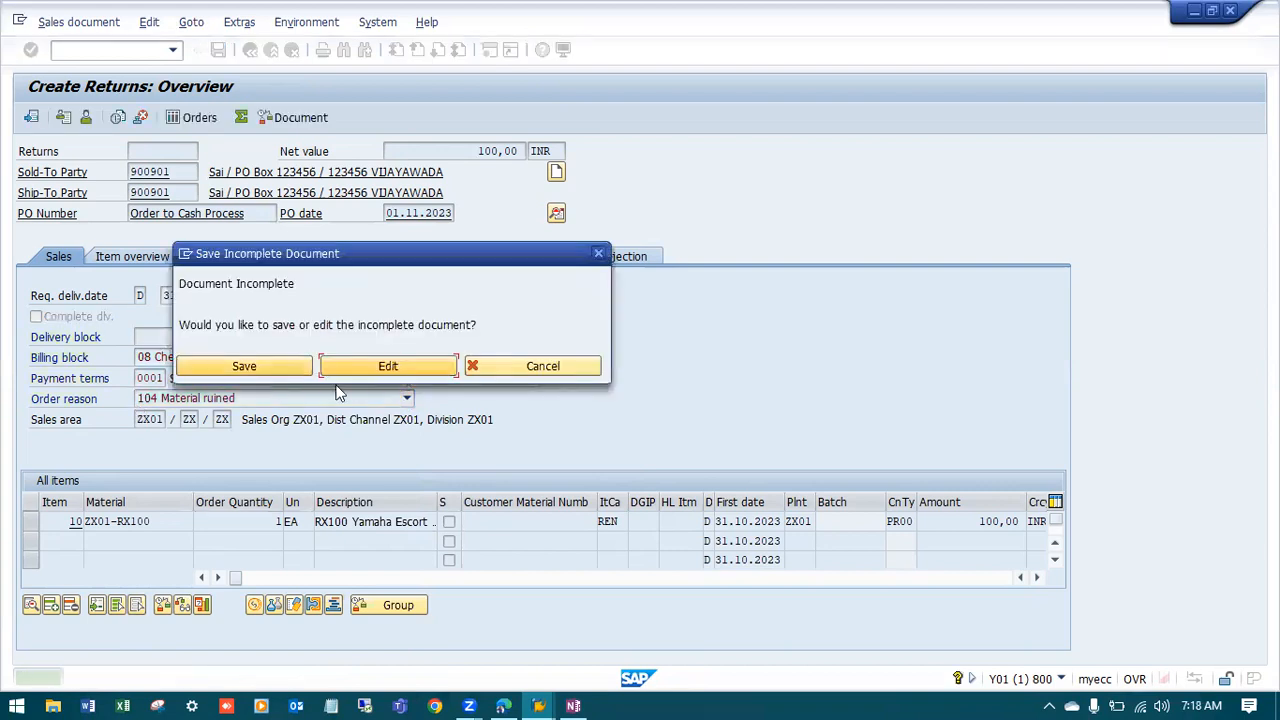
click(387, 367)
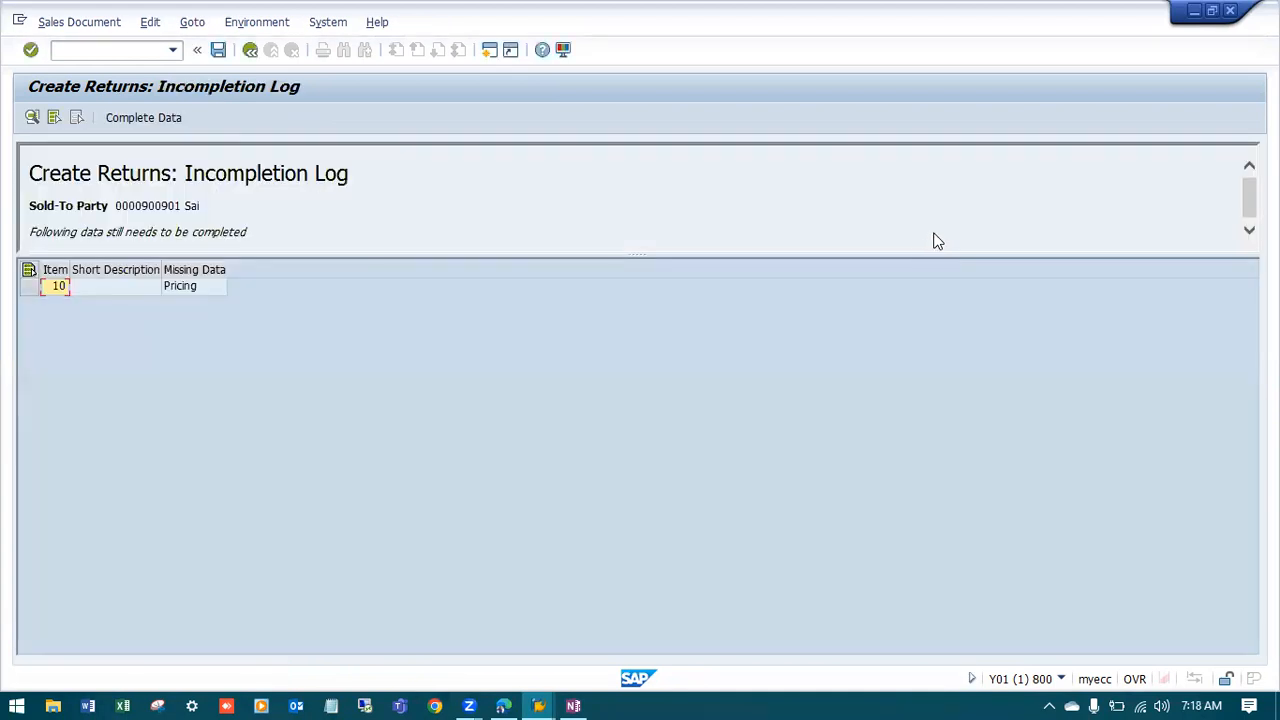
double_click(177, 286)
click(250, 50)
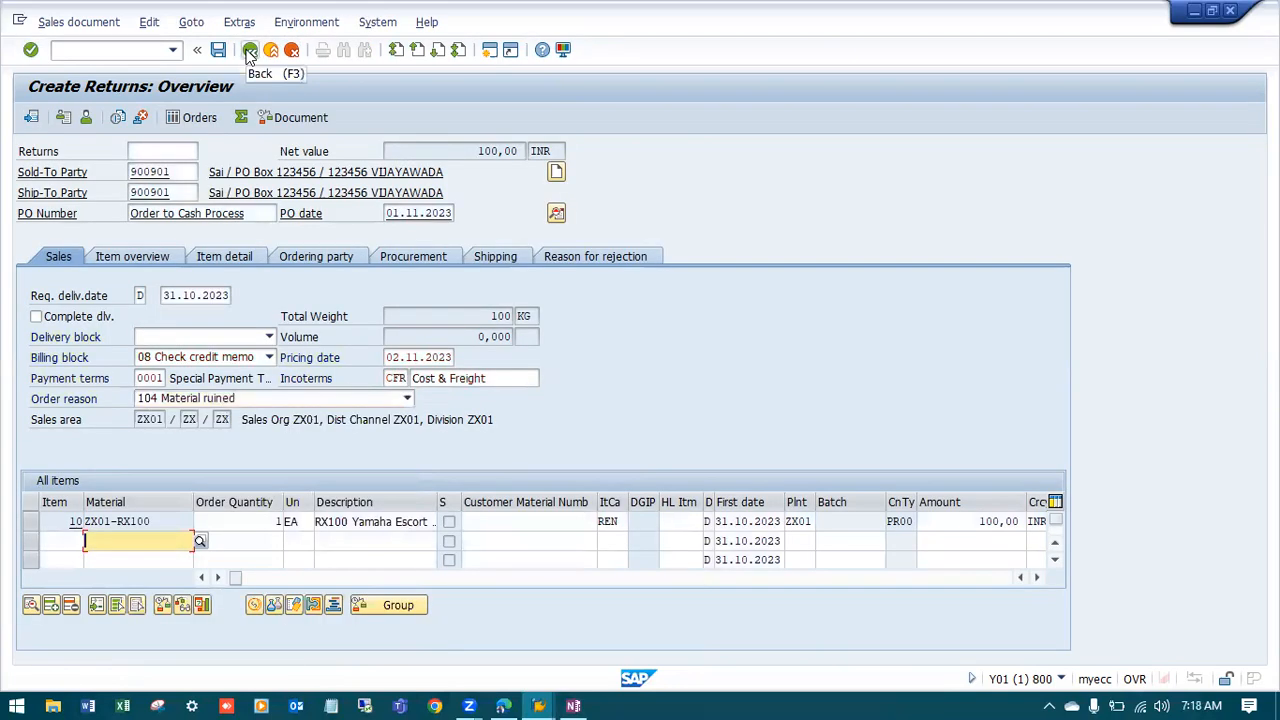
Open the item data of ZX01-RX100 and examine its pricing conditions for the mandatory condition MW15
double_click(178, 521)
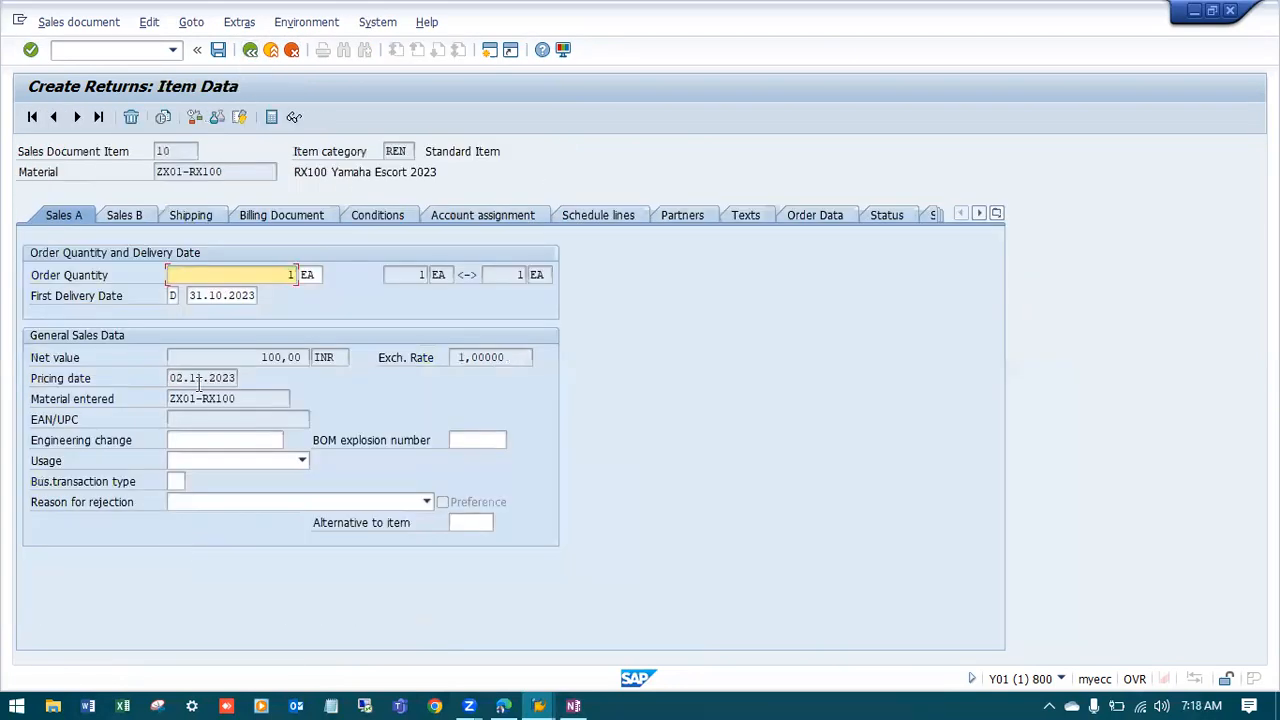
click(406, 217)
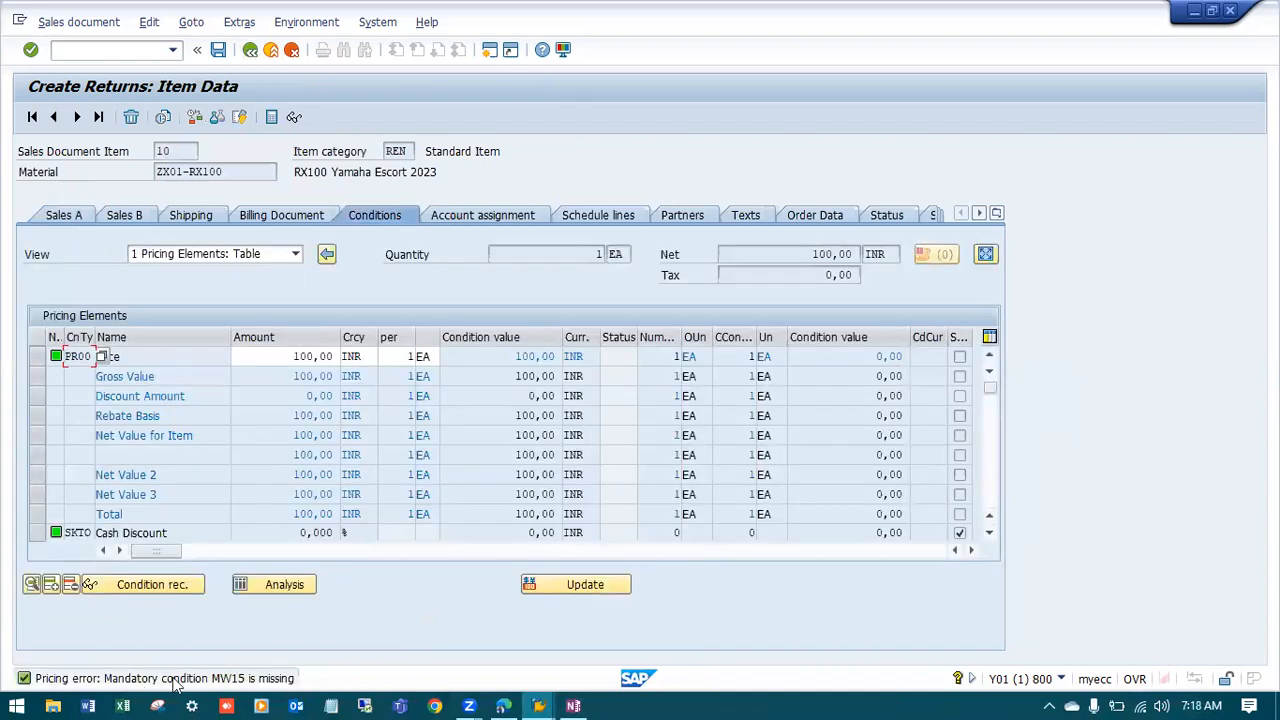
key(Return)
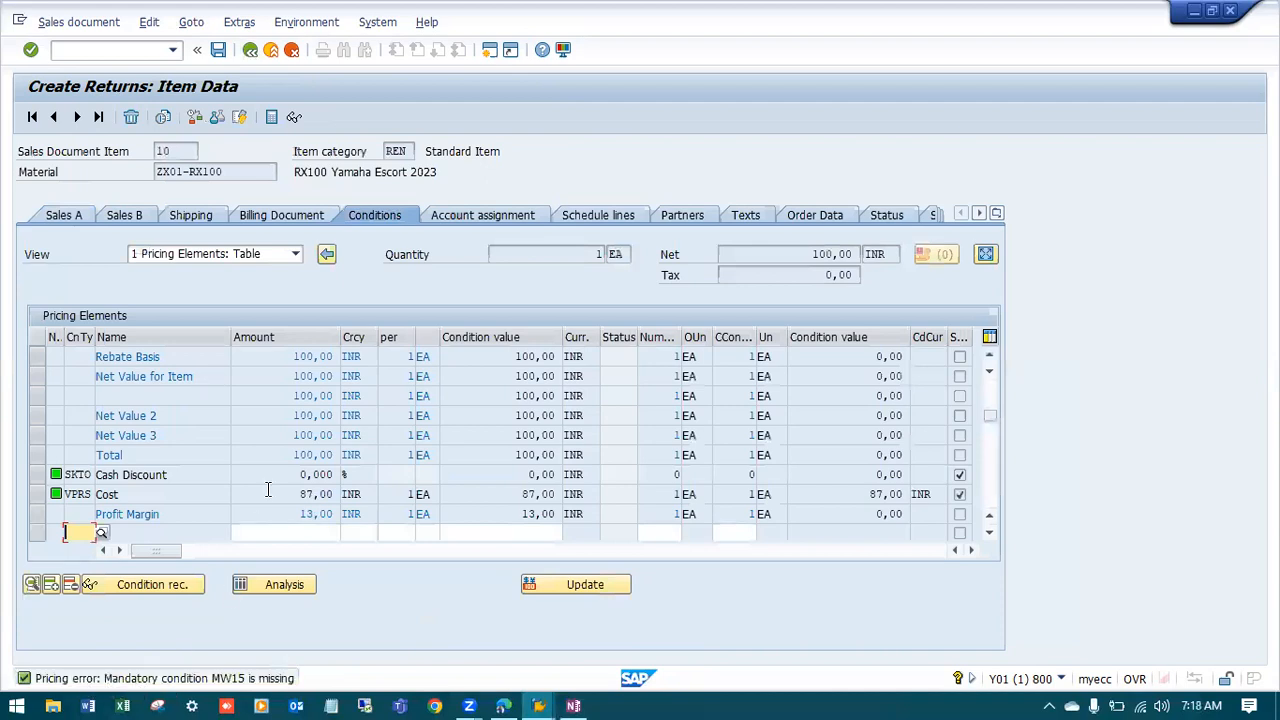
scroll(268, 490, down, 2)
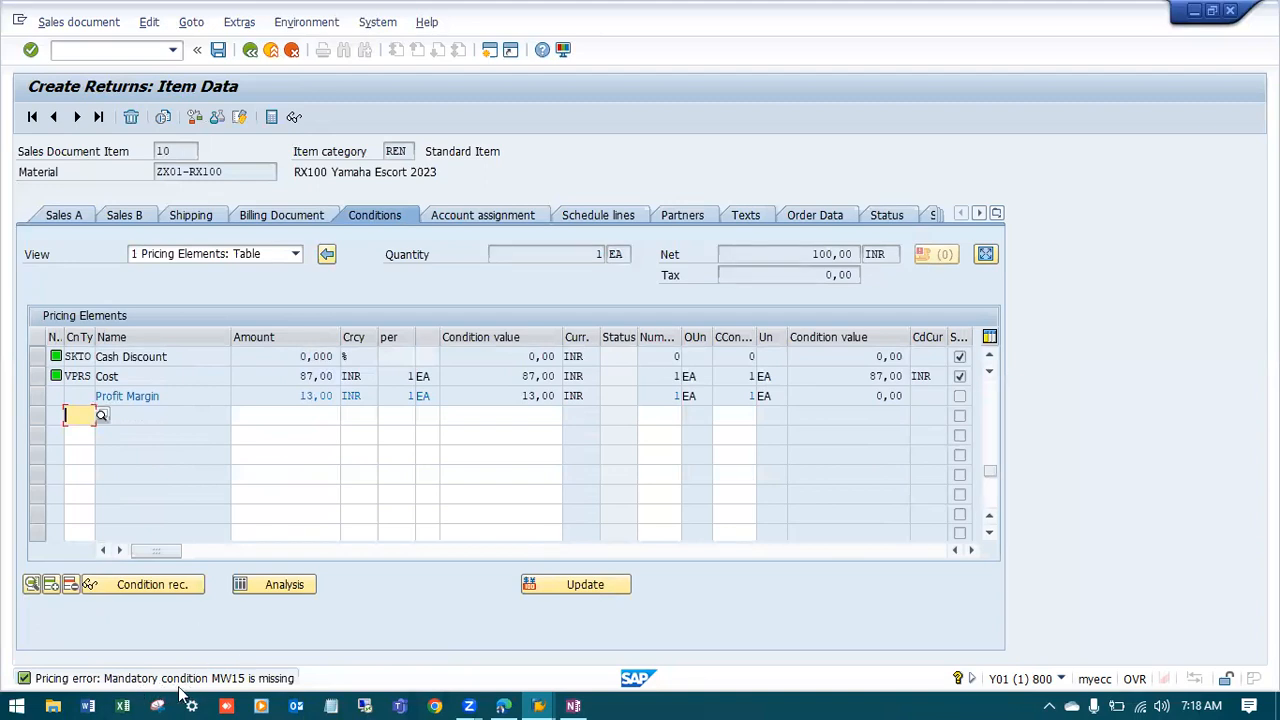
Leave the item conditions and save the returns order as an incomplete document
click(251, 52)
click(219, 51)
click(238, 370)
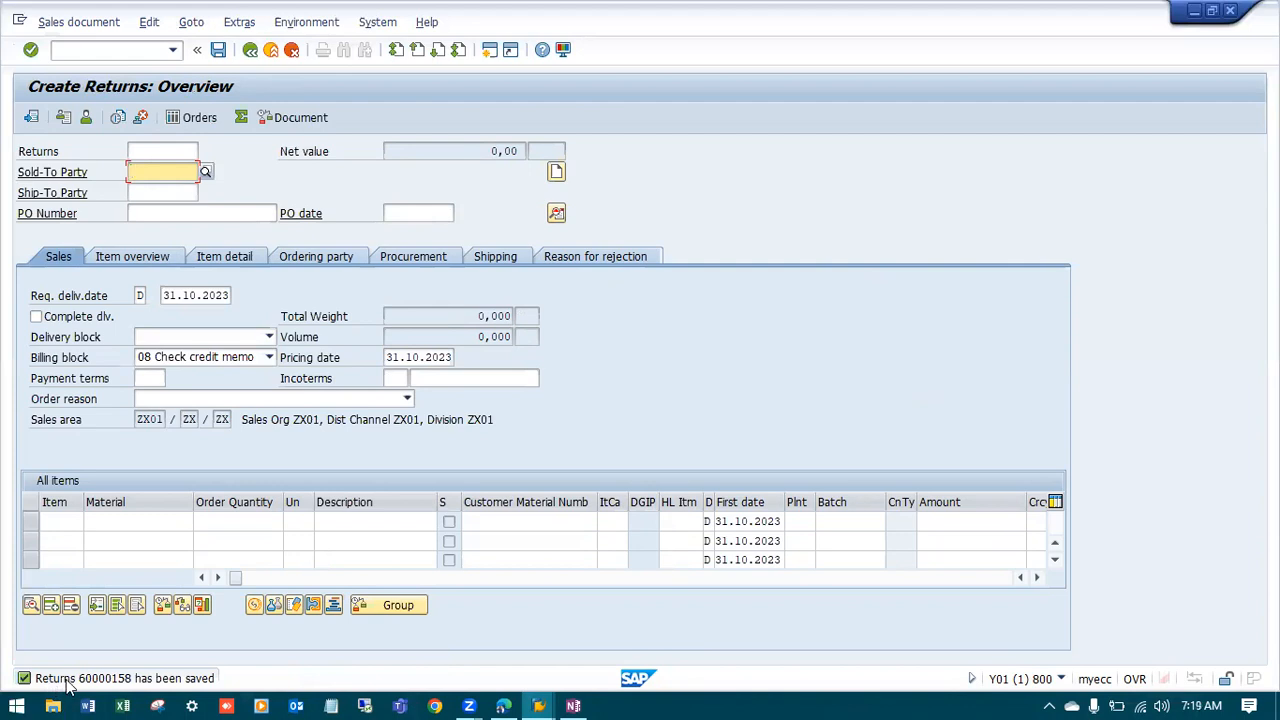
Open the details of the save message and copy the returns order number
click(121, 684)
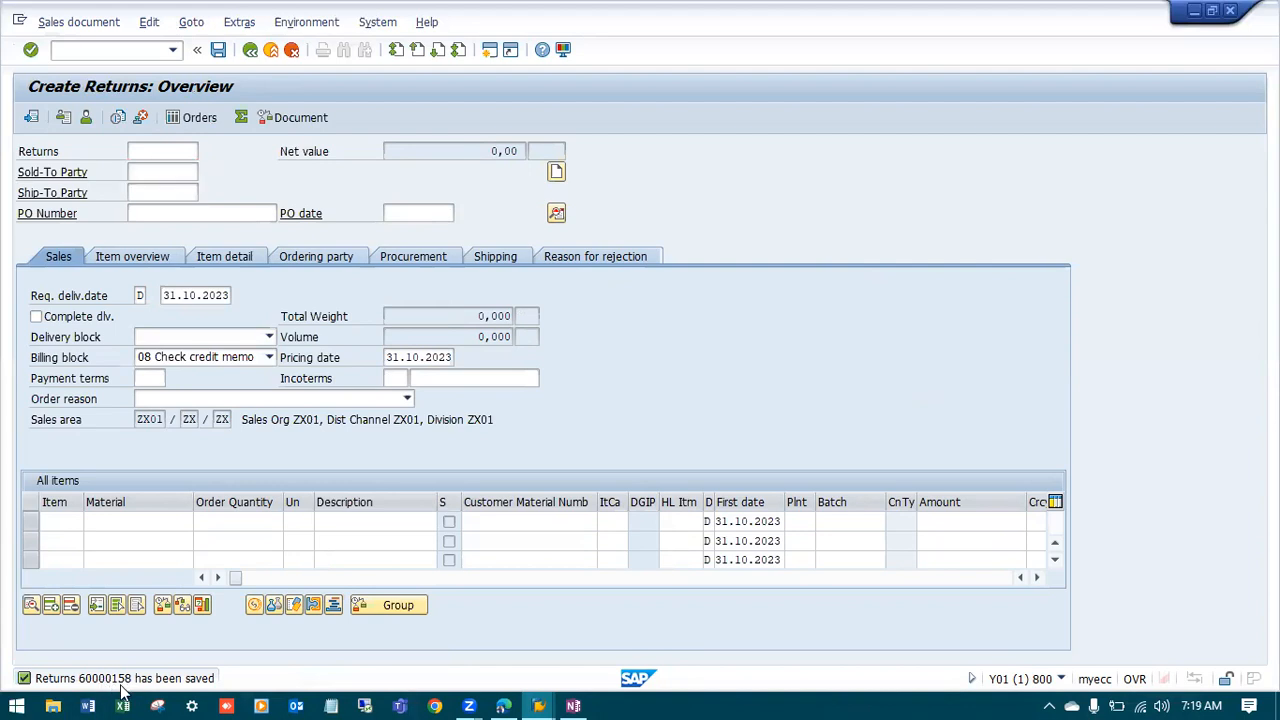
double_click(121, 684)
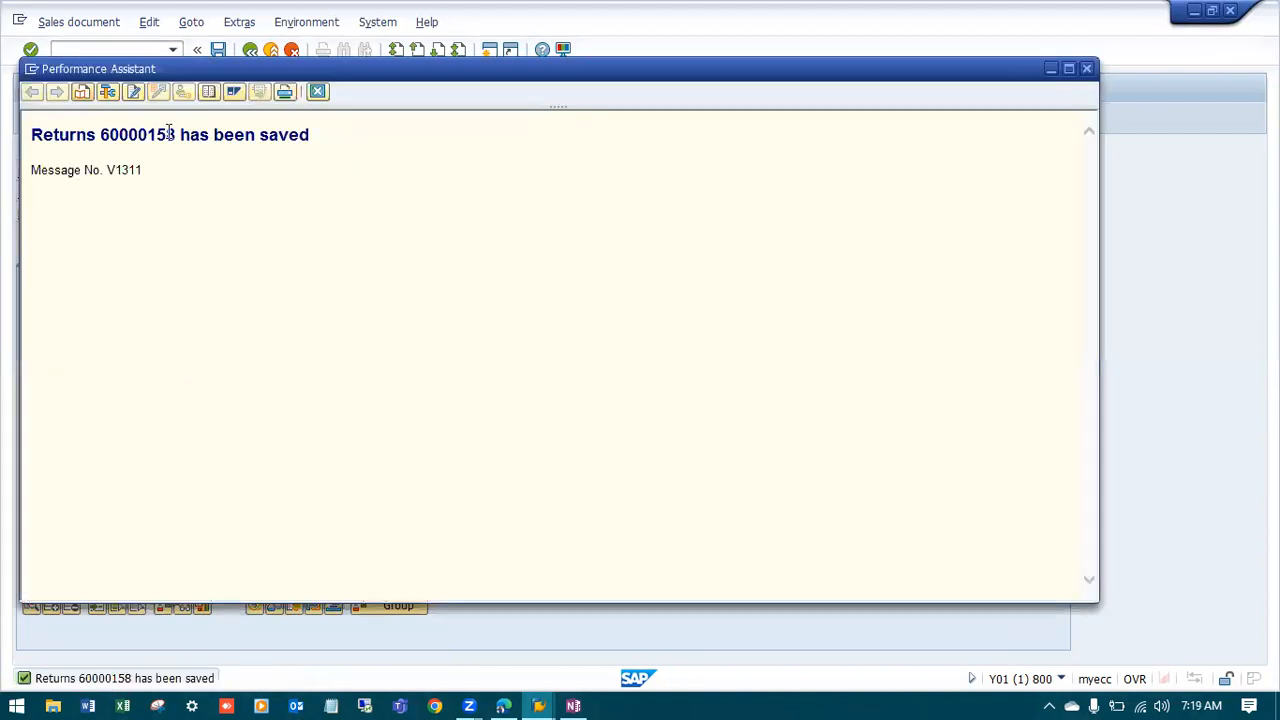
drag(174, 130, 102, 134)
key(ctrl+c)
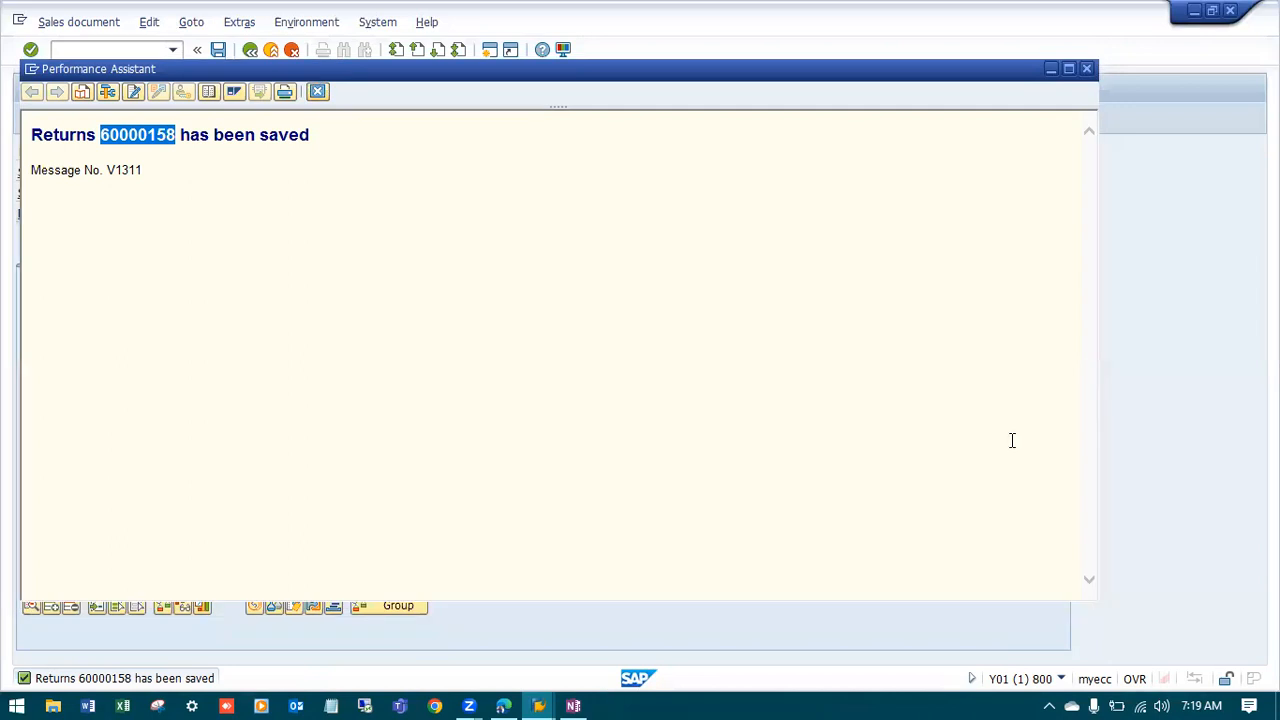
Switch to OneNote and record the copied returns order number on a new "Return:" line below Billing
key(alt+Tab)
text(Re)
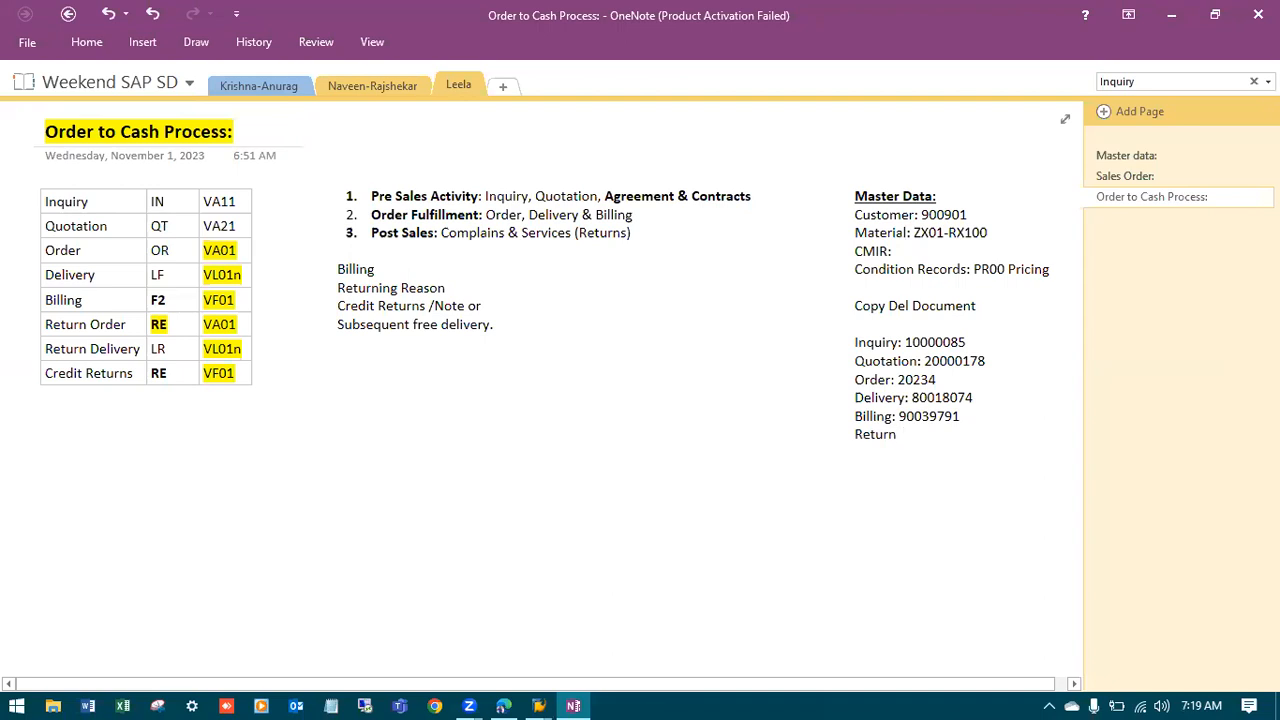
text(turn:)
key(ctrl+v)
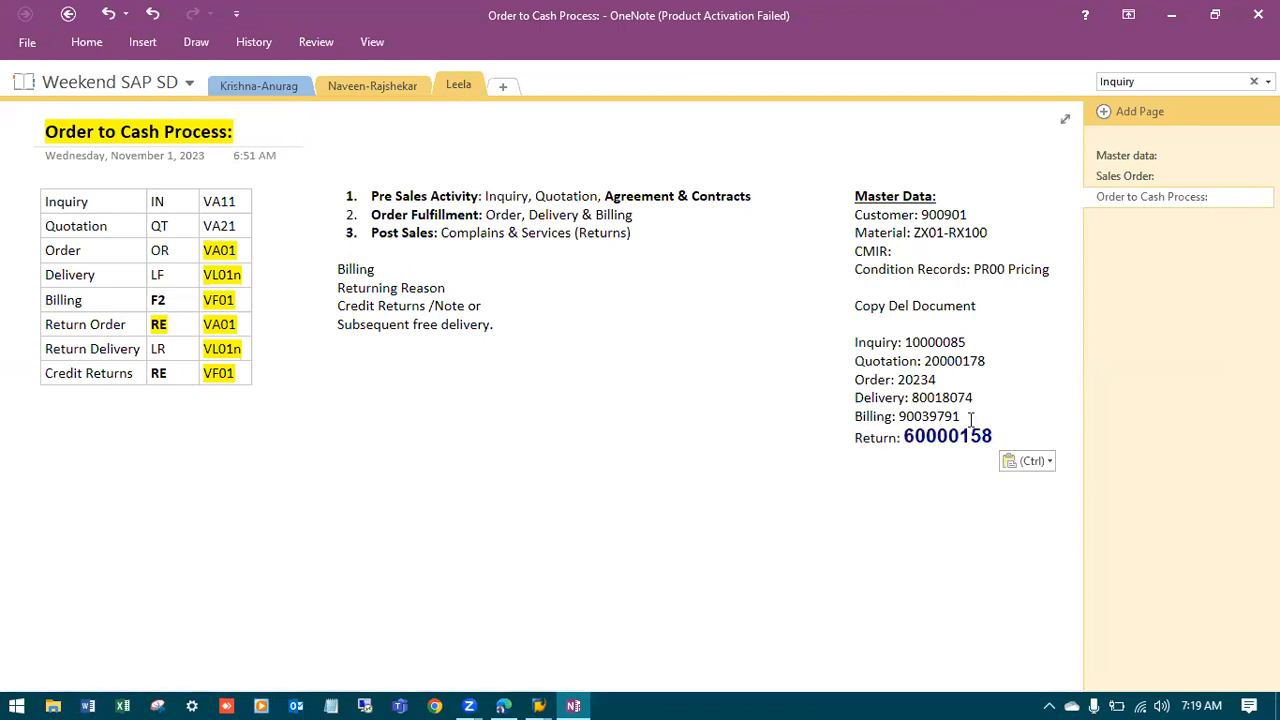
Try to apply the Inquiry line's formatting to the pasted returns number with Format Painter
drag(1000, 436, 903, 437)
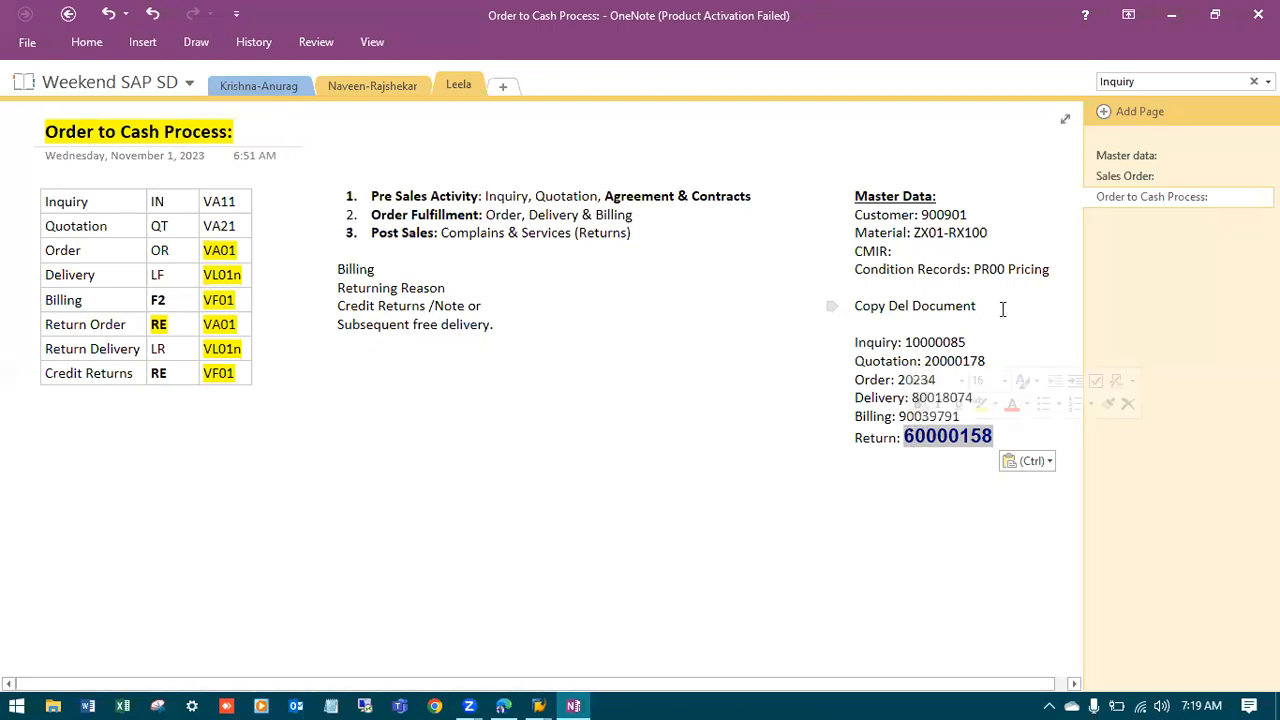
click(977, 340)
drag(968, 342, 852, 342)
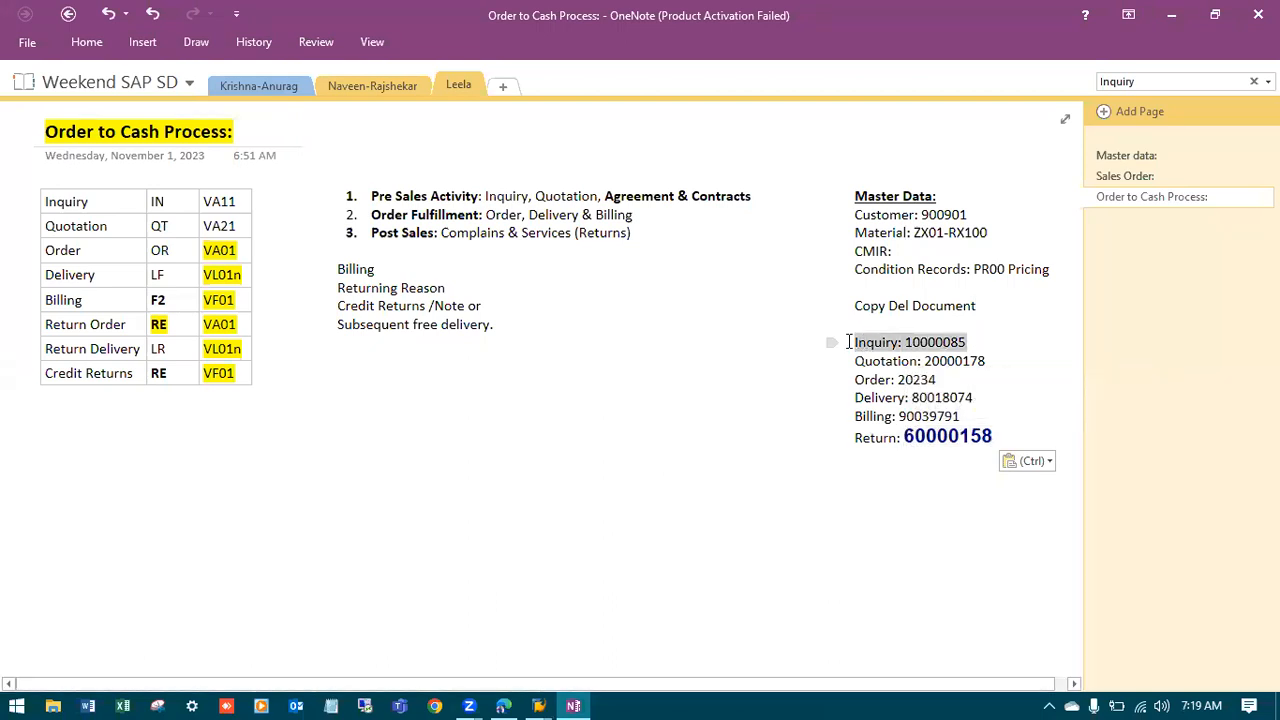
click(88, 42)
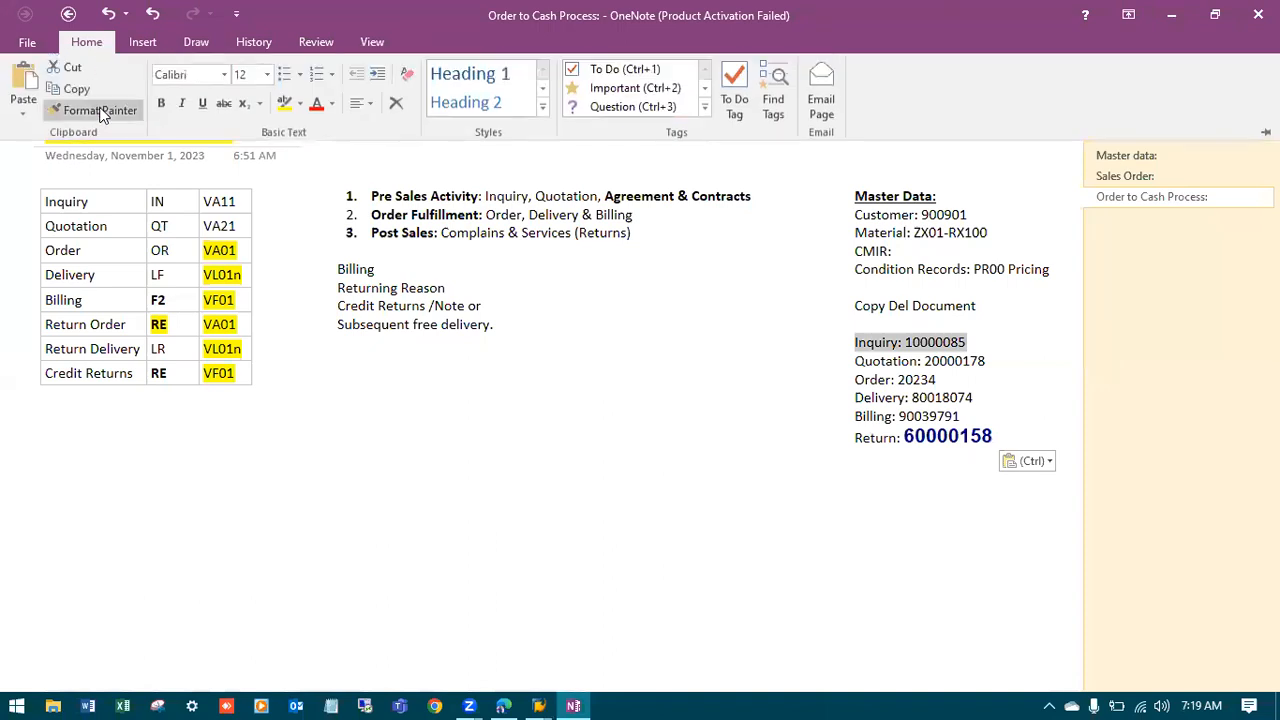
click(100, 112)
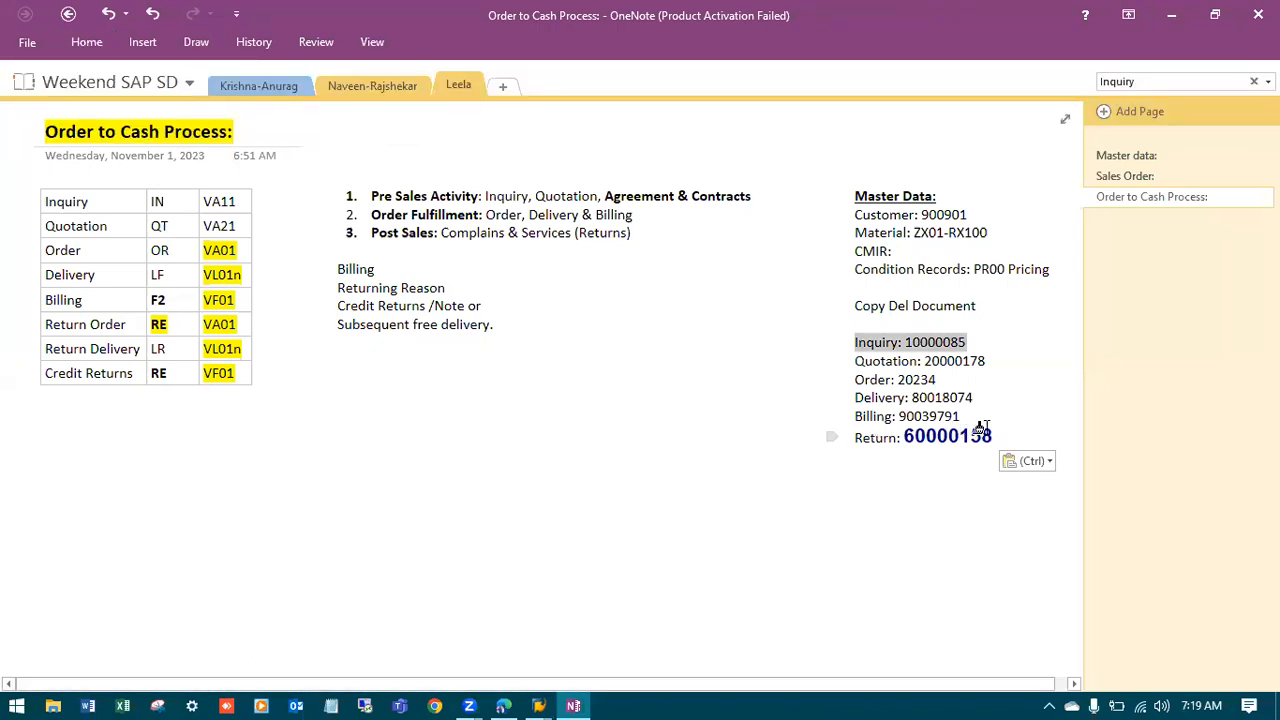
drag(962, 416, 872, 398)
click(1016, 399)
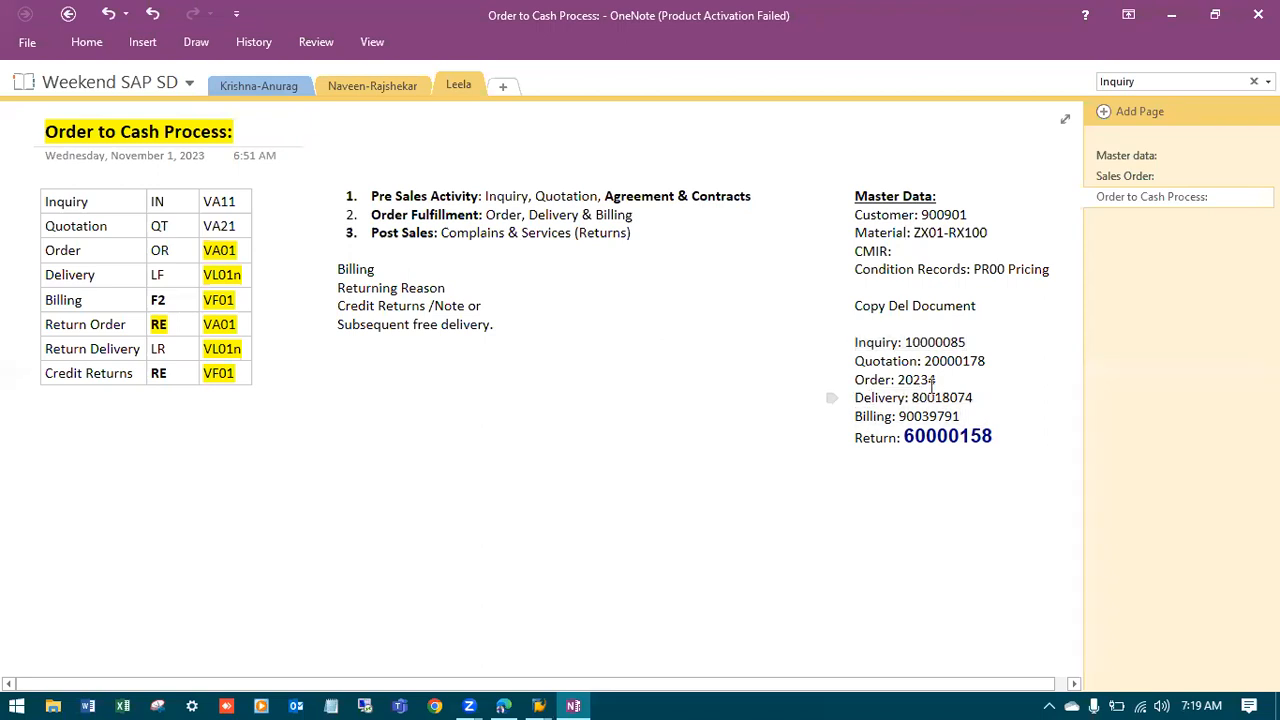
Add a "Return Del:" line below the Return line in the document number list
click(1006, 440)
key(Return)
text(Return Del:)
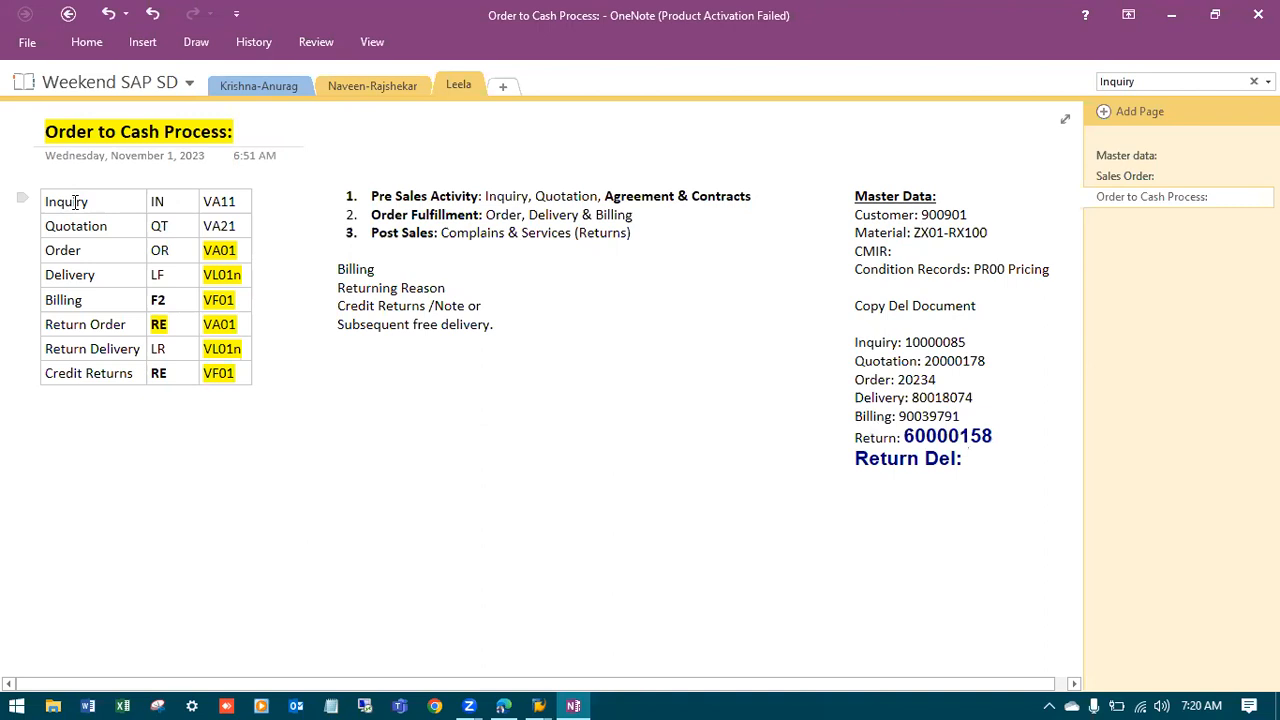
Try to give the Billing, Return and Return Del lines one matching format with Format Painter
drag(970, 416, 851, 414)
click(86, 42)
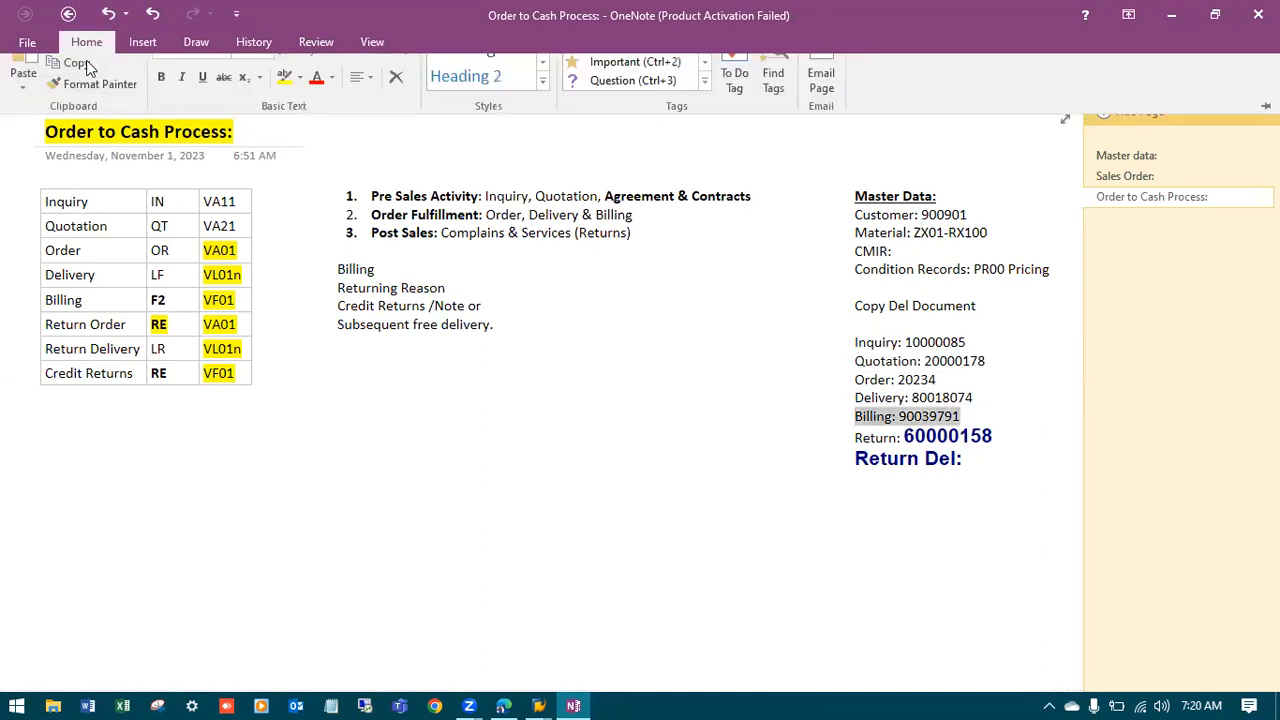
click(95, 110)
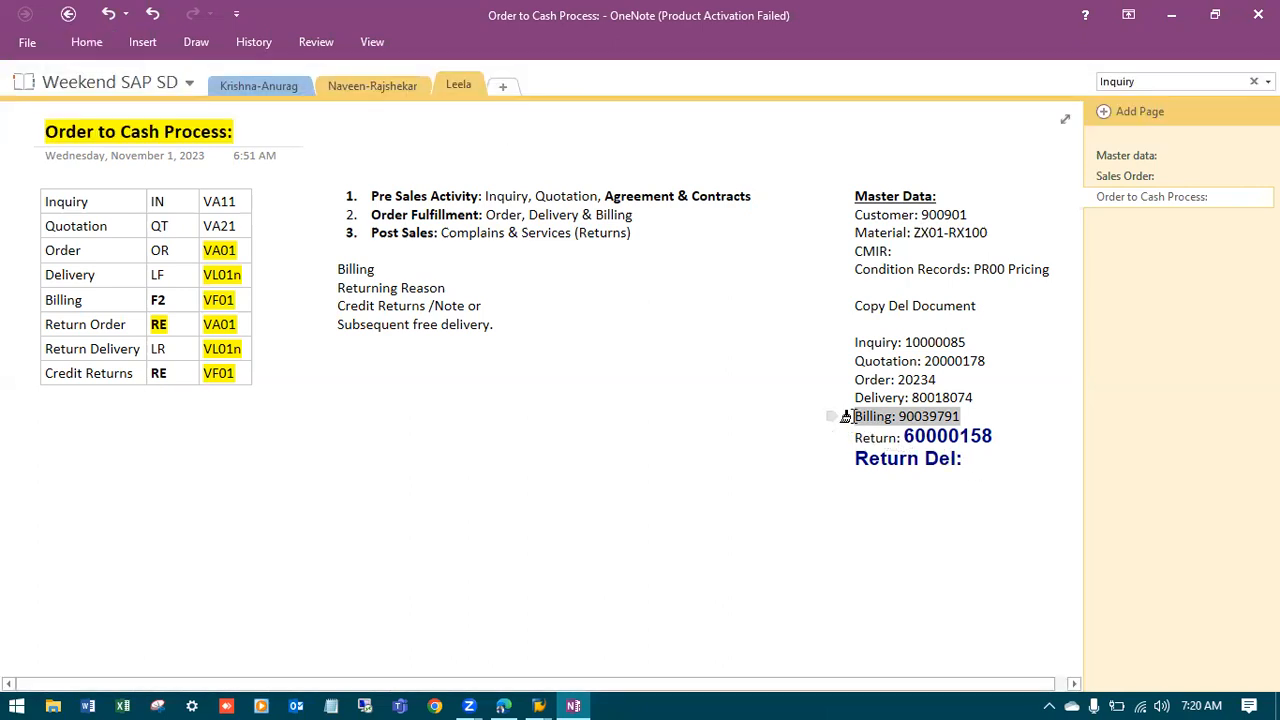
drag(972, 394, 836, 362)
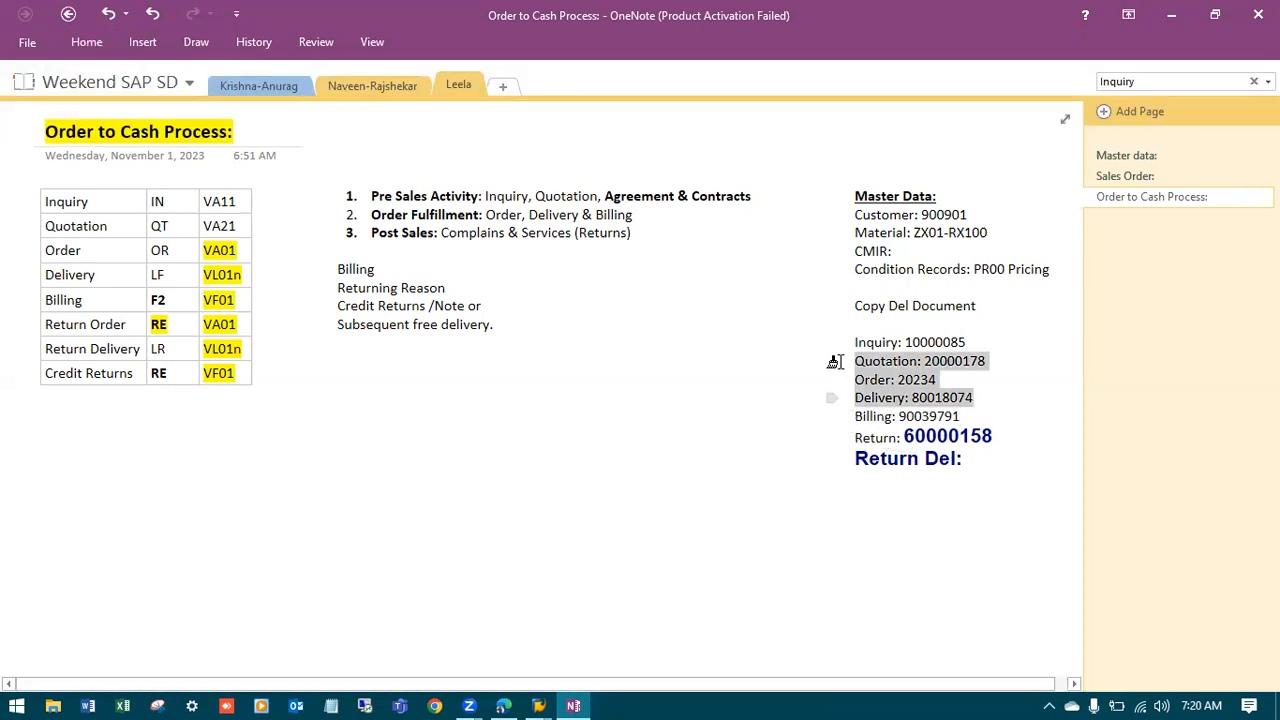
click(974, 463)
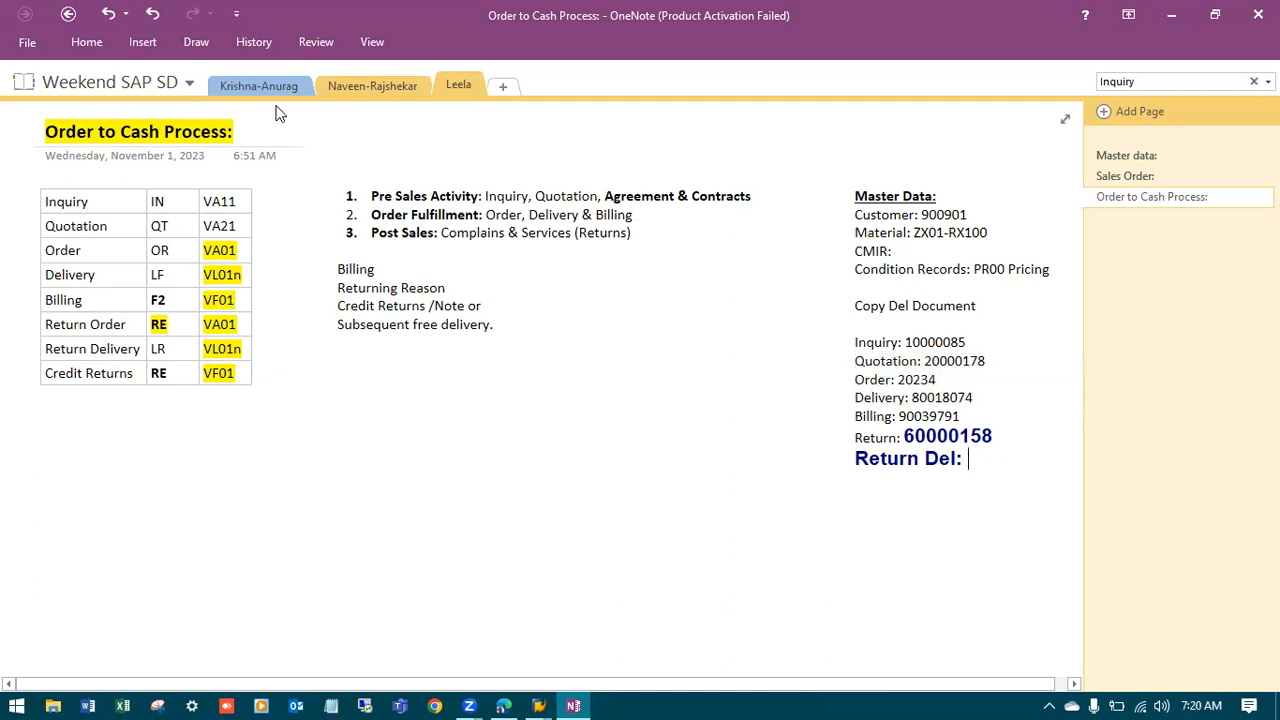
click(79, 43)
click(123, 108)
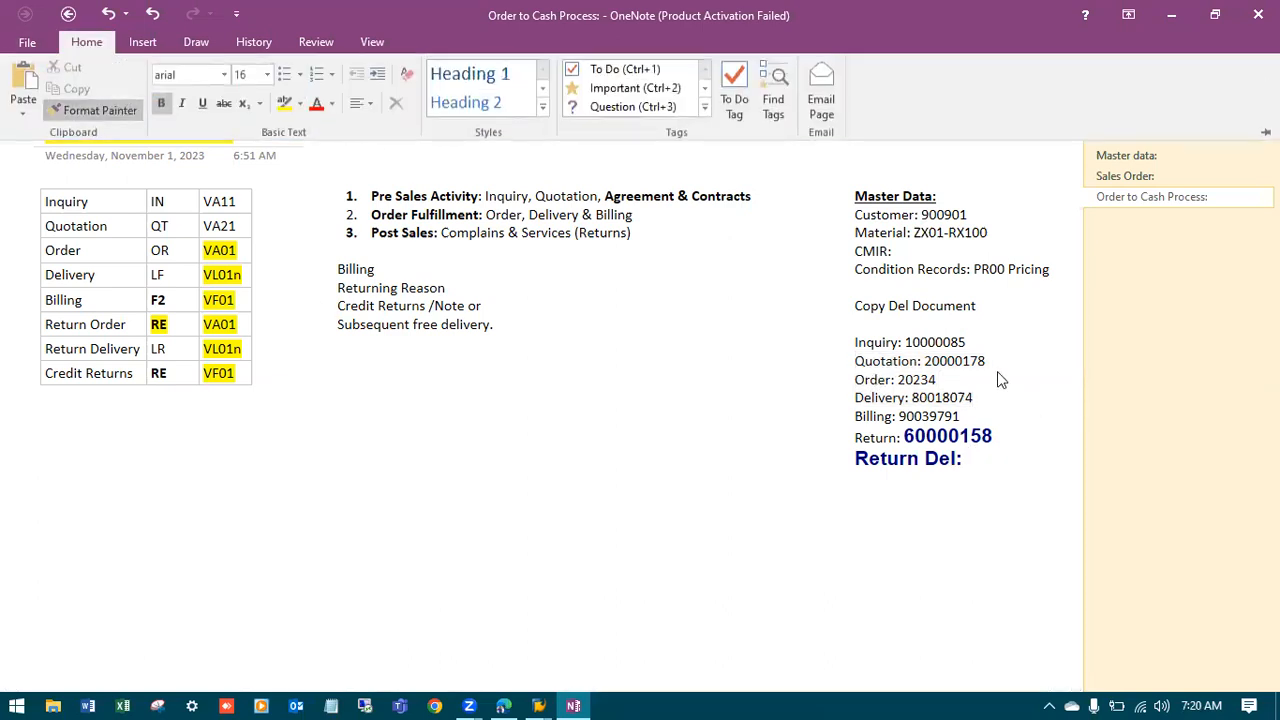
drag(955, 475, 834, 424)
click(970, 465)
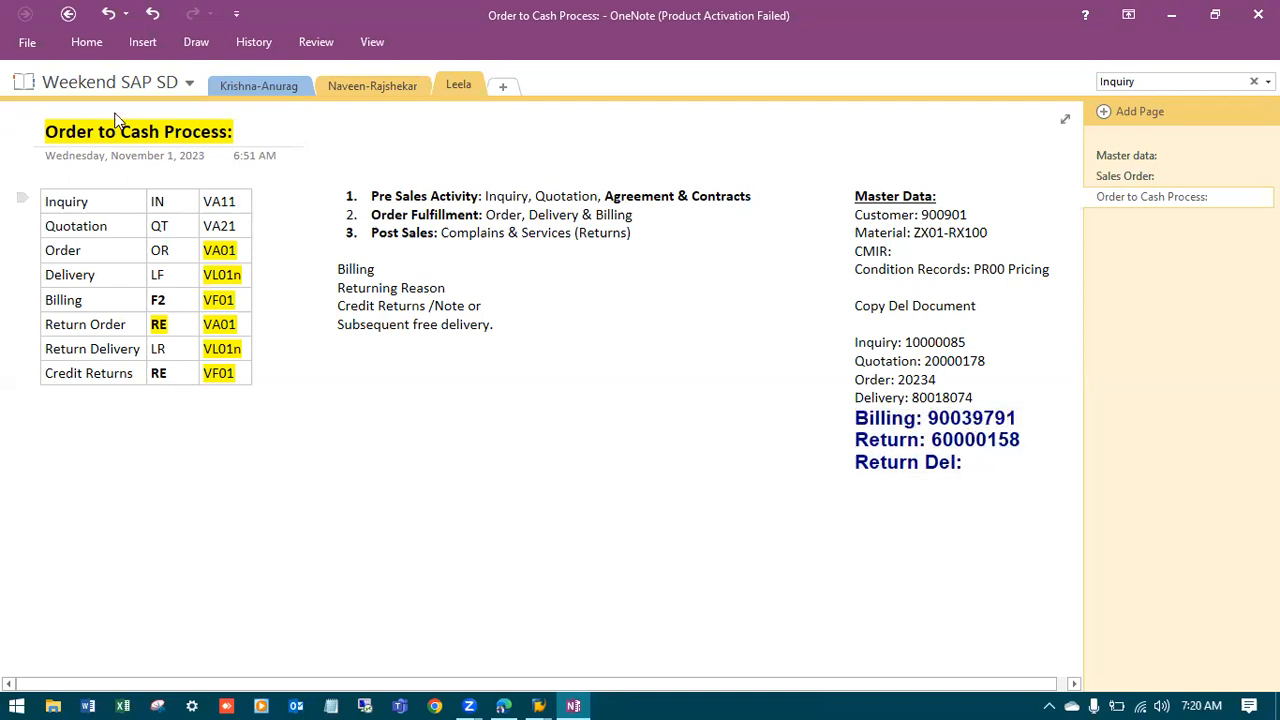
Apply plain Calibri 12 formatting to the Billing, Return and Return Del lines with Format Painter
click(86, 42)
click(90, 109)
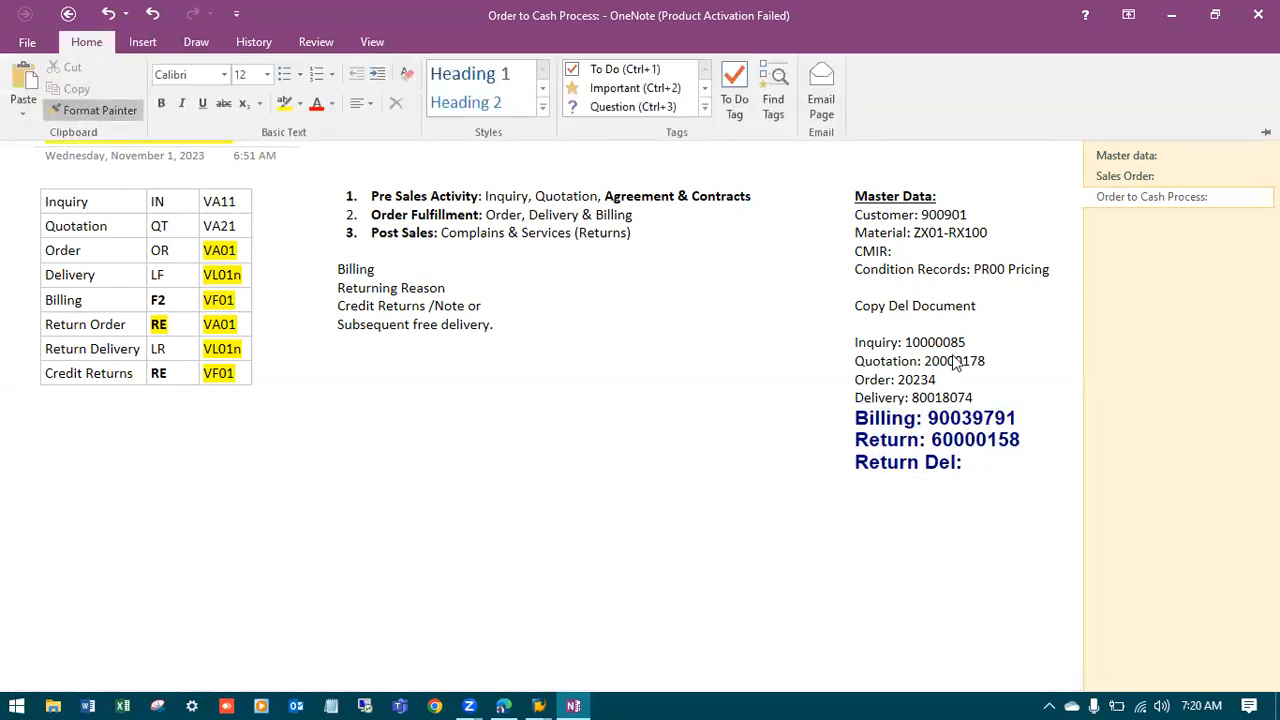
drag(960, 475, 830, 416)
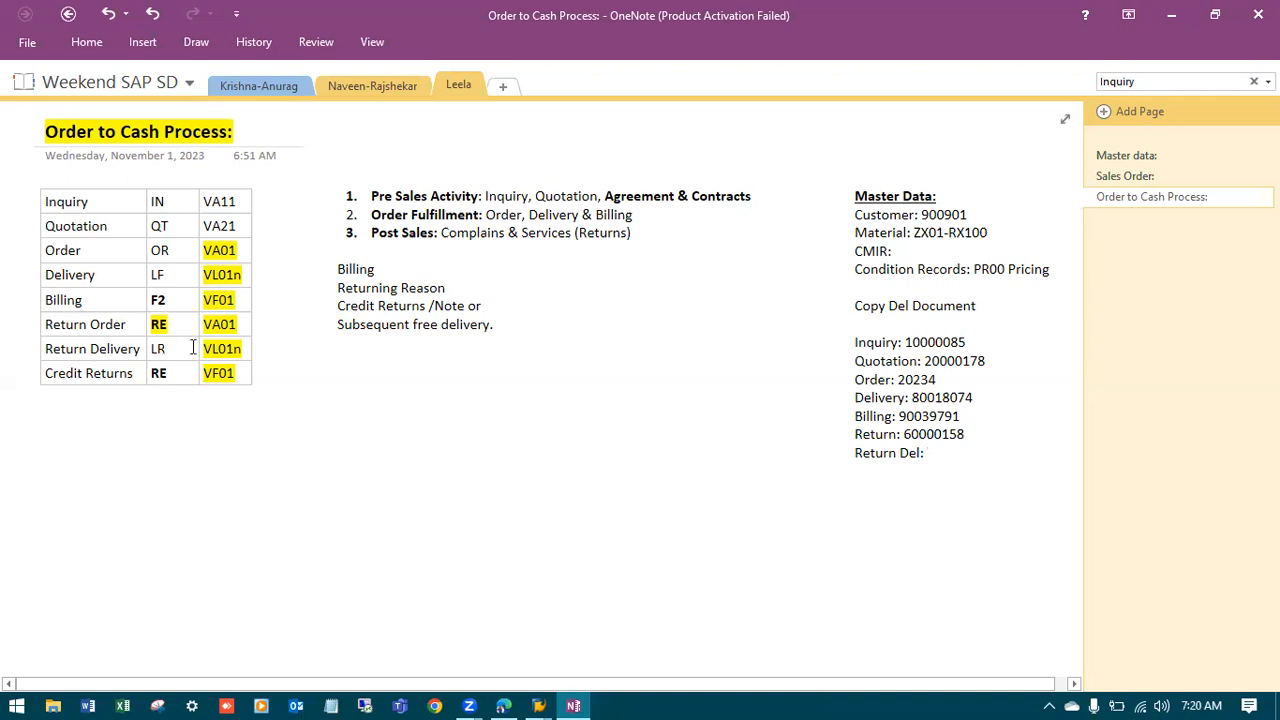
Look up the transaction code and delivery type in the Return Delivery row of the process table
drag(213, 347, 237, 347)
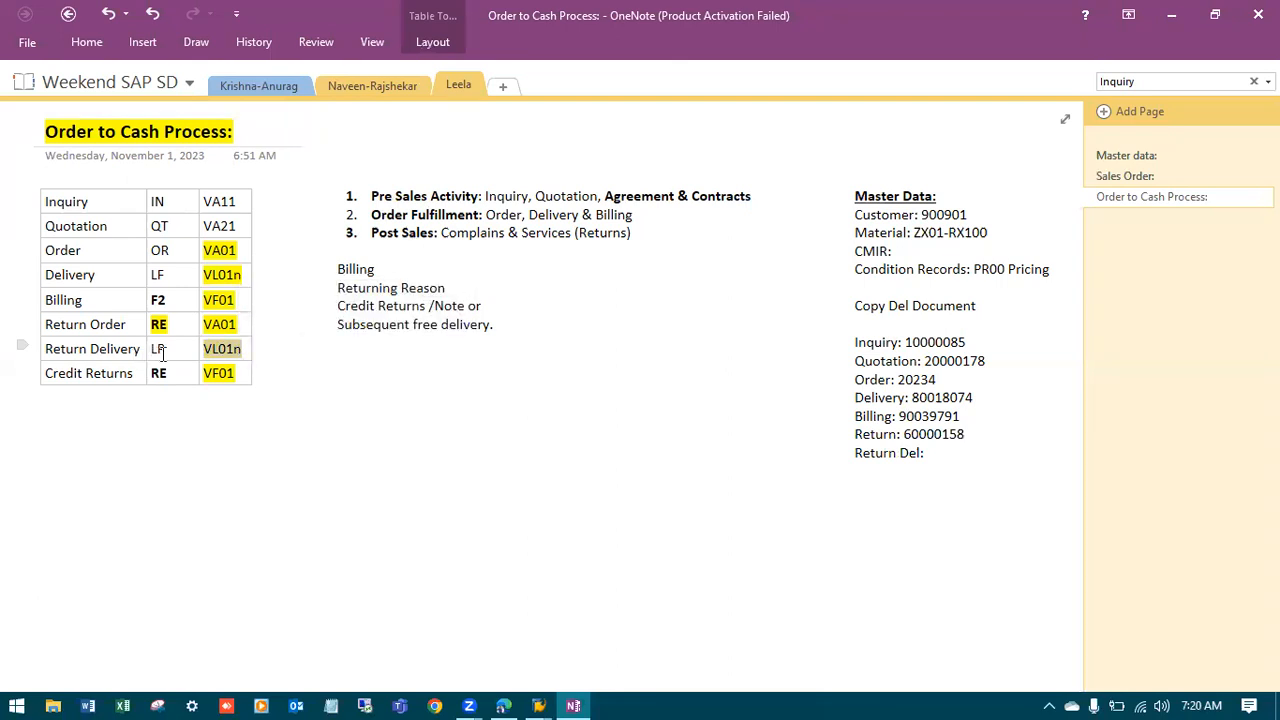
drag(169, 349, 142, 349)
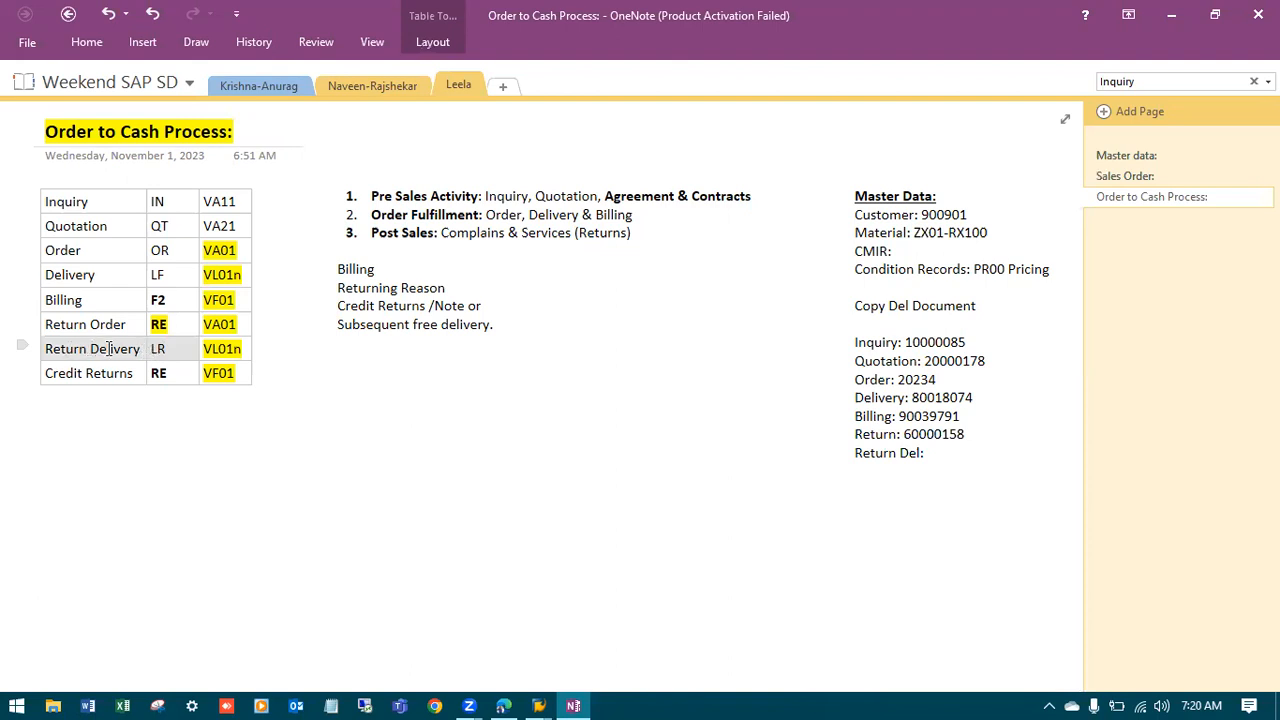
drag(165, 351, 28, 352)
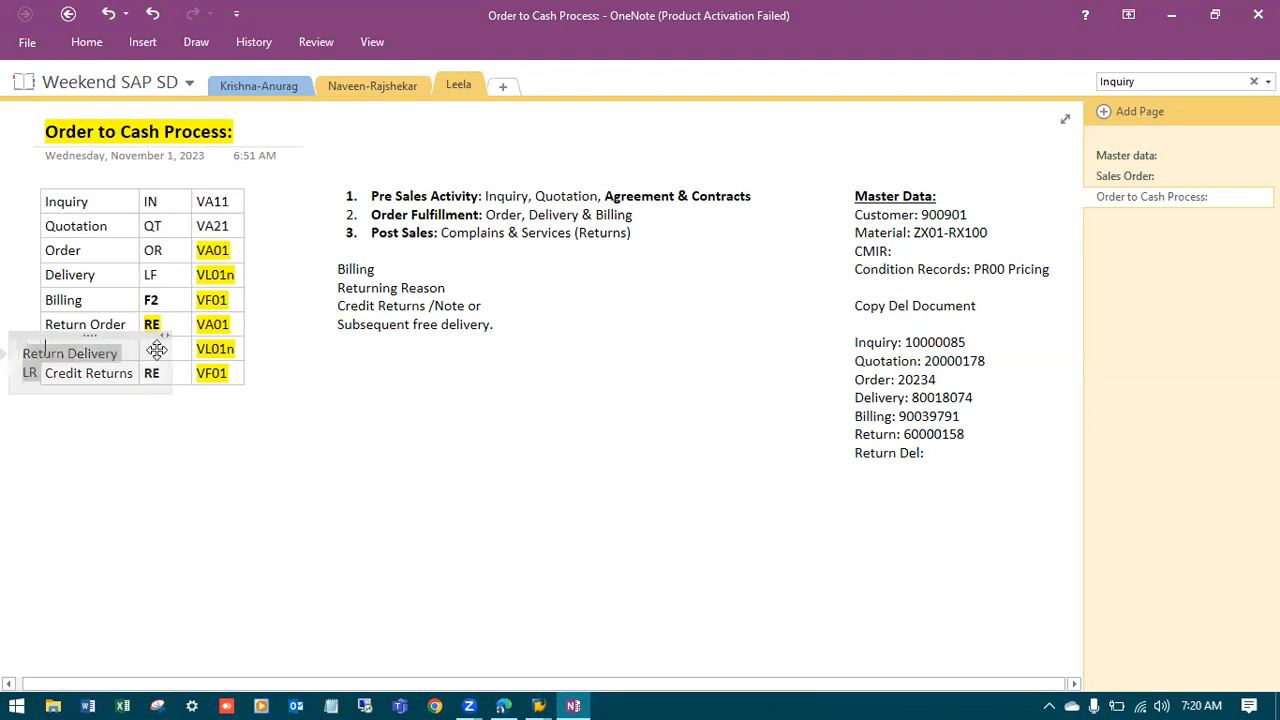
click(335, 624)
Switch to the SAP Create Returns session and start transaction VL01n for the outbound delivery
mouse_move(545, 700)
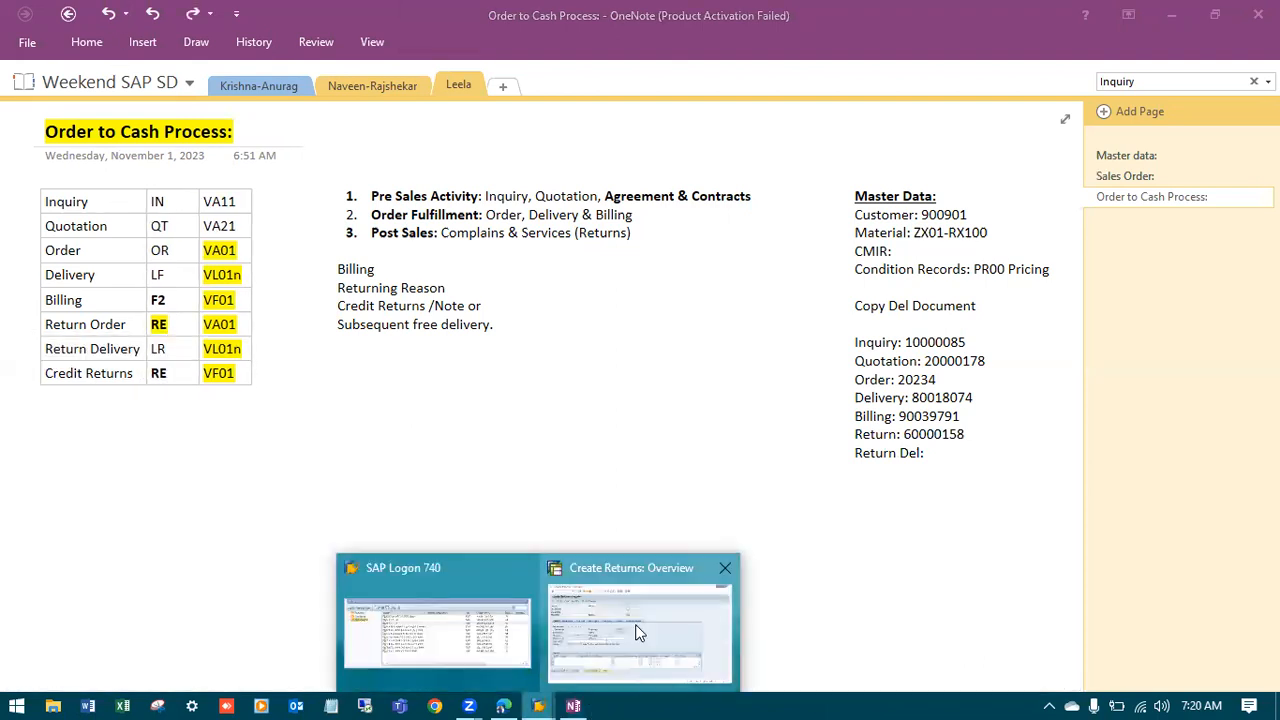
click(641, 634)
click(116, 47)
text(/nVL01n)
key(Return)
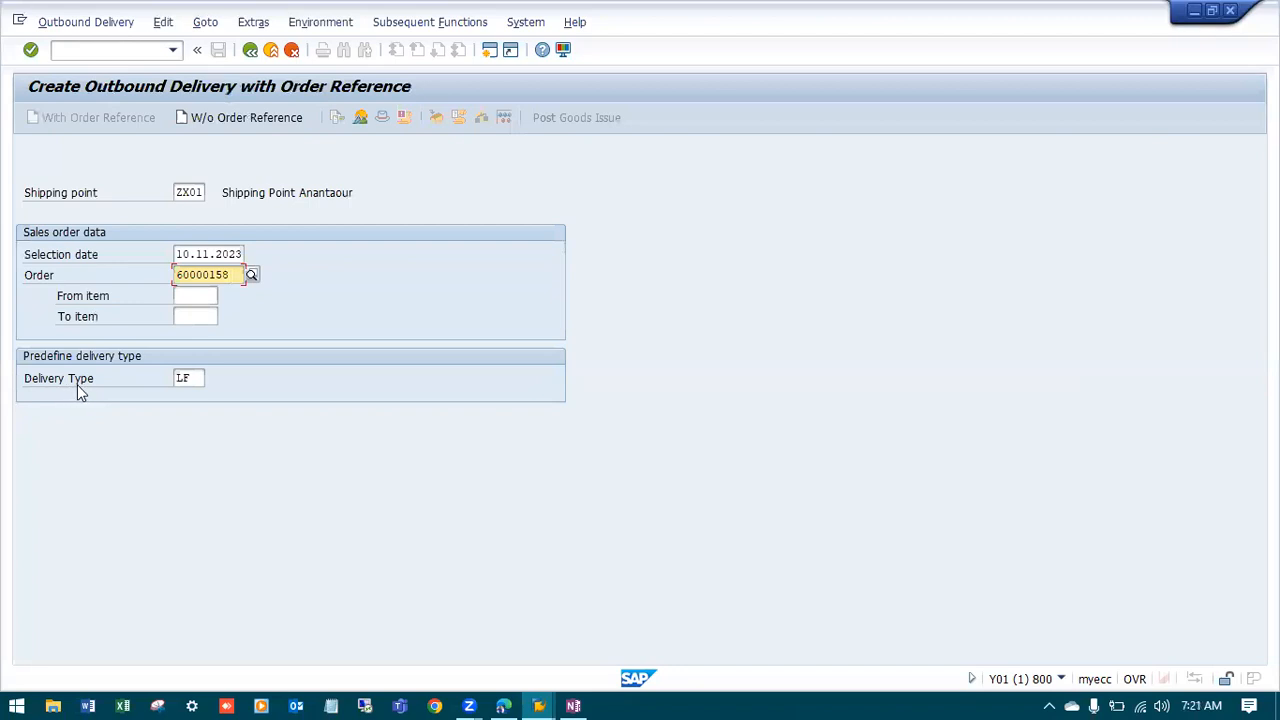
Set the delivery type to LR, try to create the delivery for the returns order, and leave the log
click(196, 377)
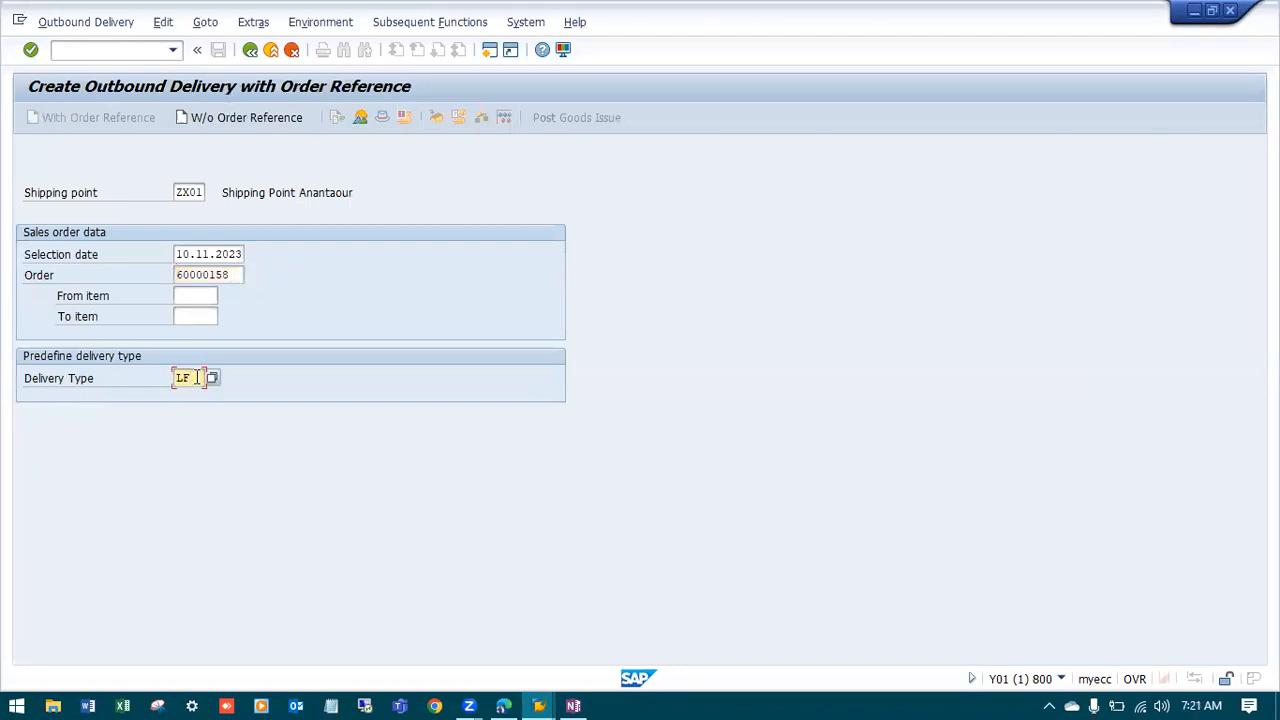
key(BackSpace)
text(R)
key(Return)
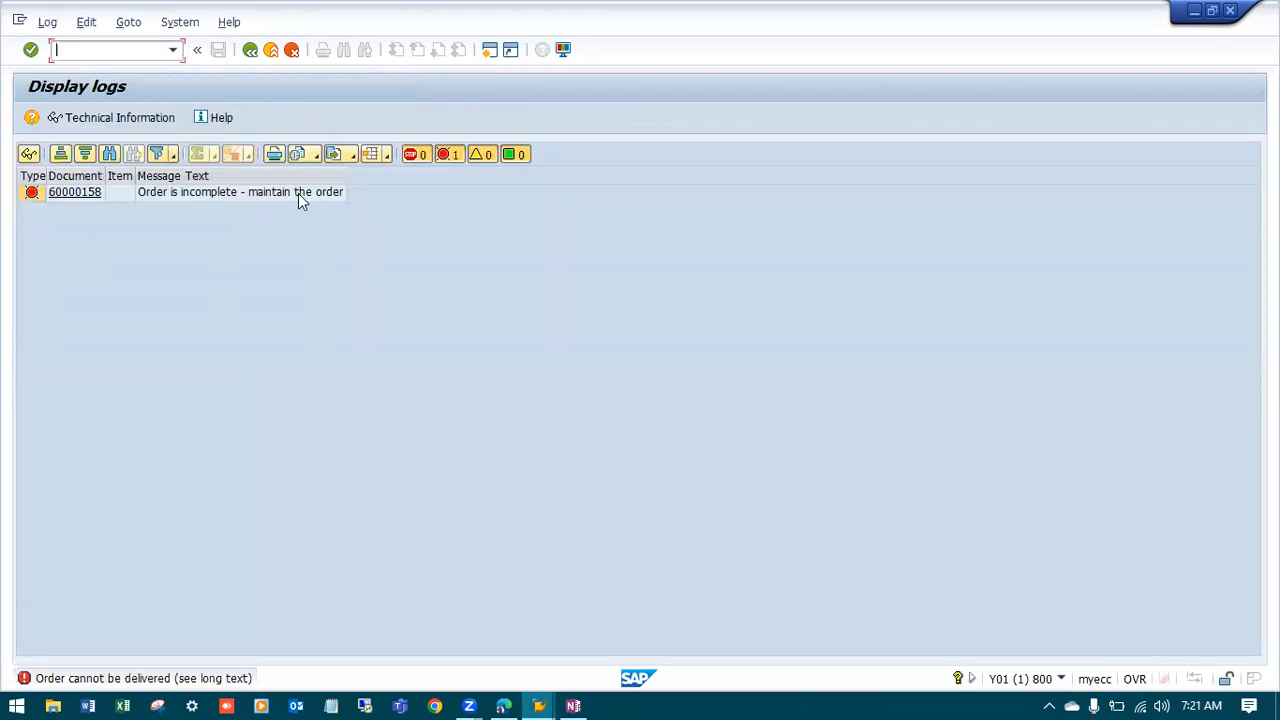
click(250, 50)
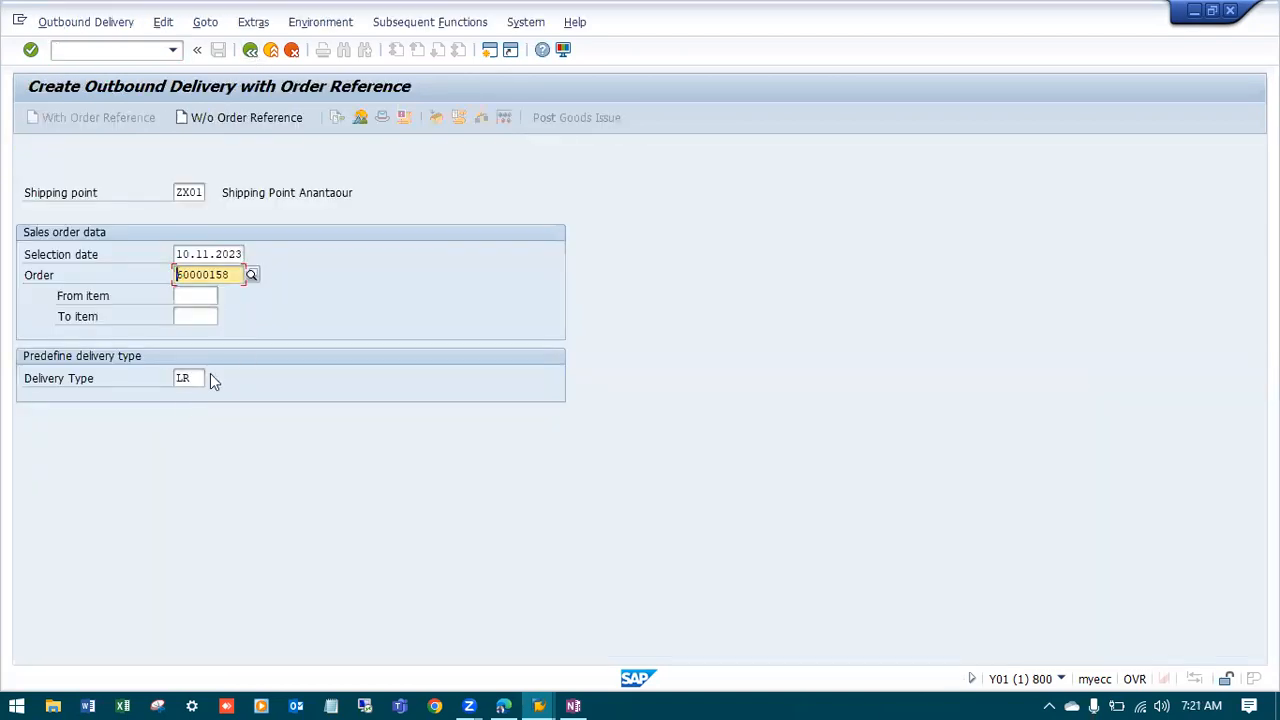
Start transaction VA02 and open the returns order for change
click(119, 50)
text(/nva02)
key(Return)
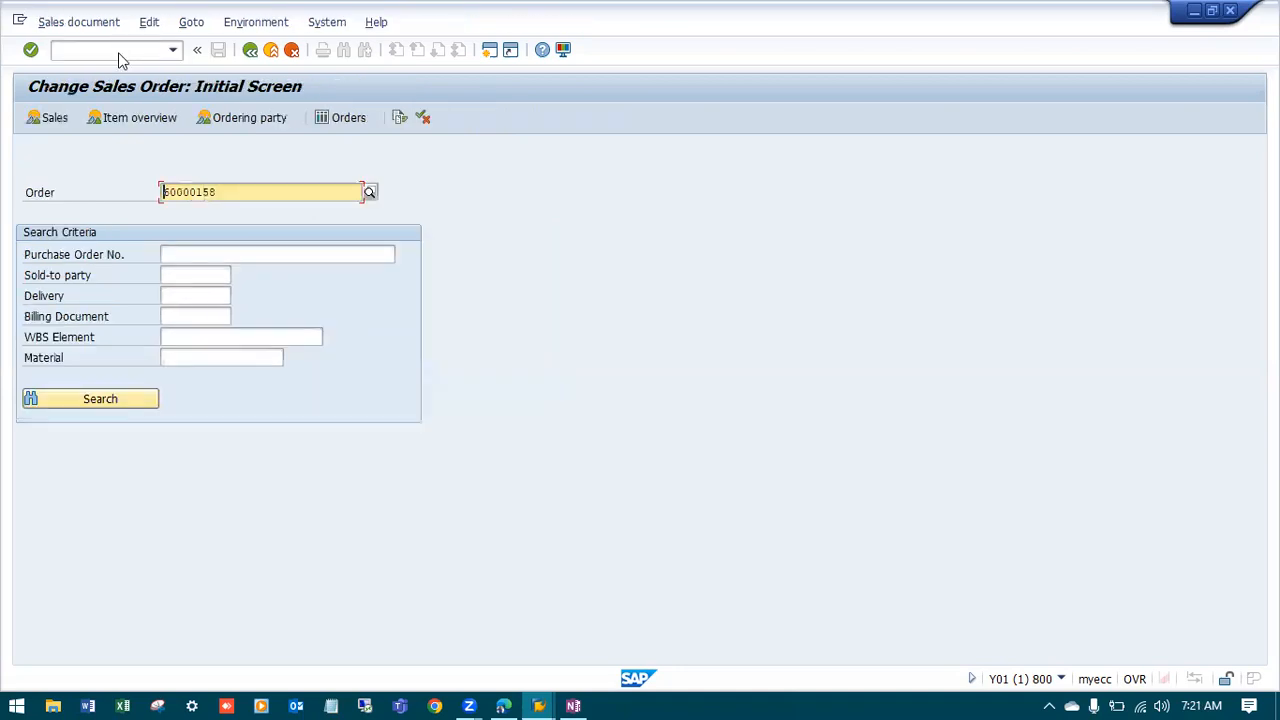
key(Return)
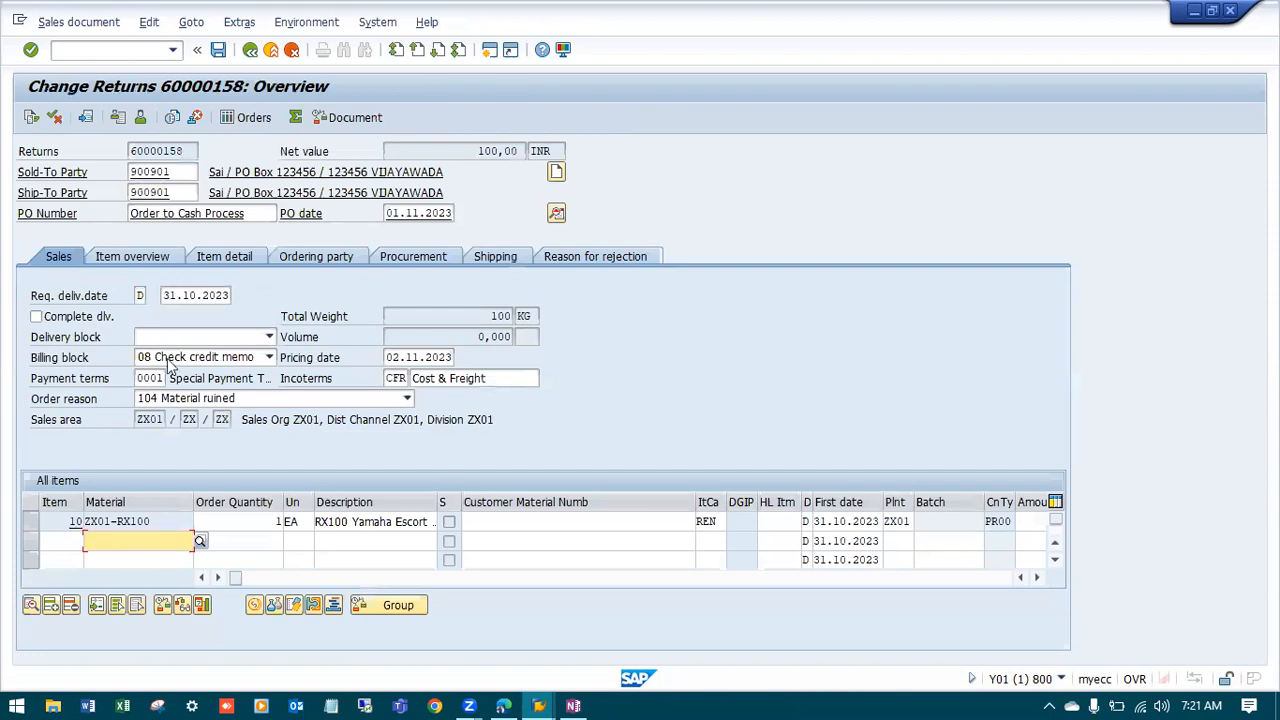
Check the pricing conditions of item 10, material ZX01-RX100, in the returns order
double_click(176, 521)
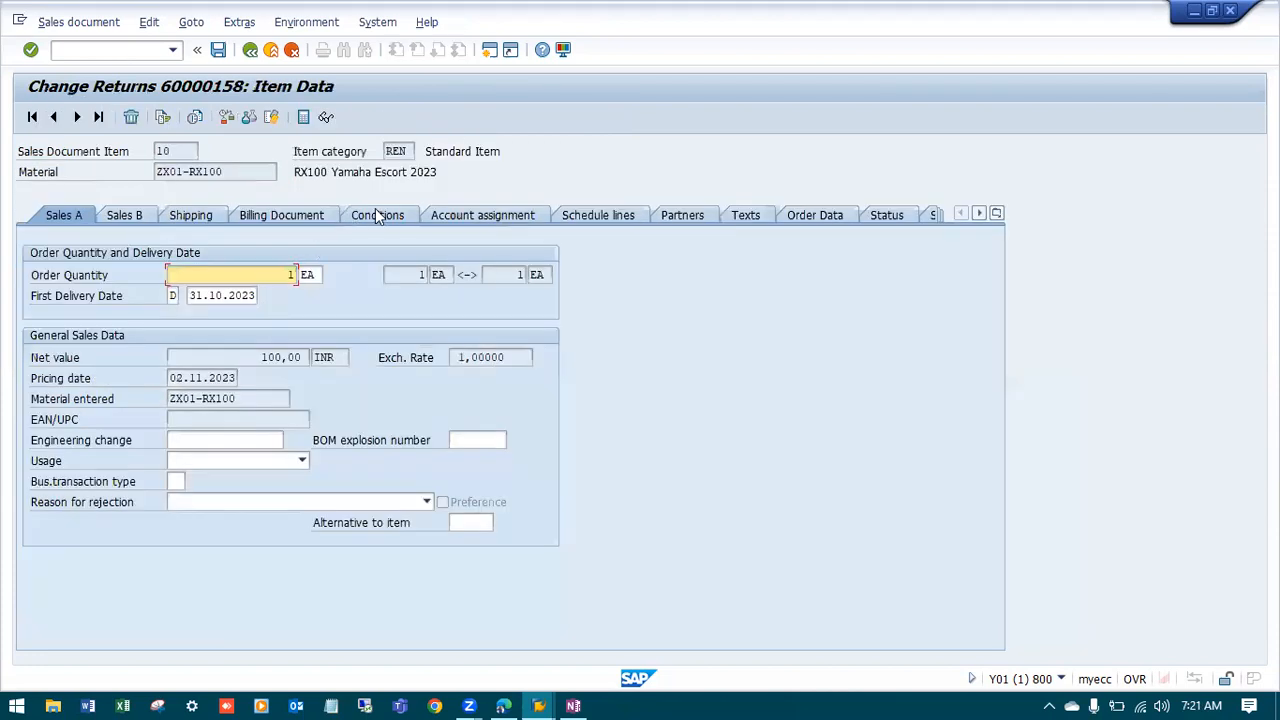
click(377, 215)
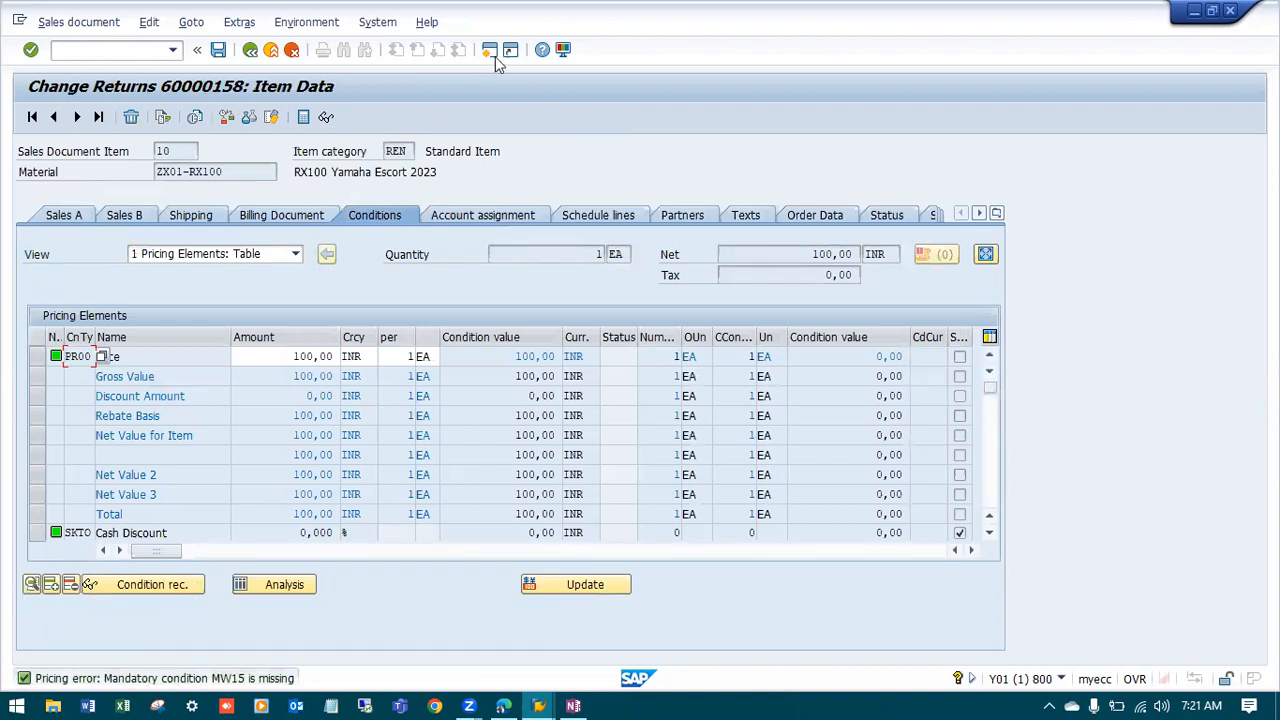
key(Return)
Start transaction V/08 in a new session and open the control data of pricing procedure RVAA01
key(ctrl+n)
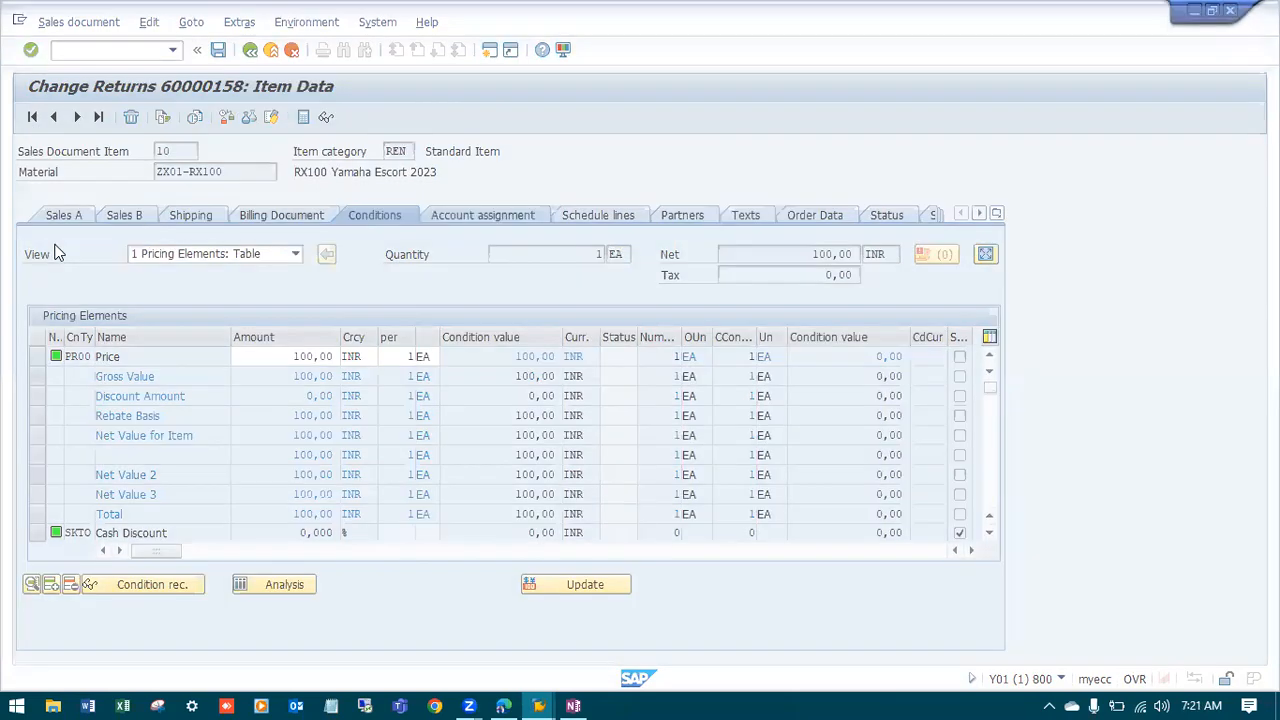
text(v/08)
key(Return)
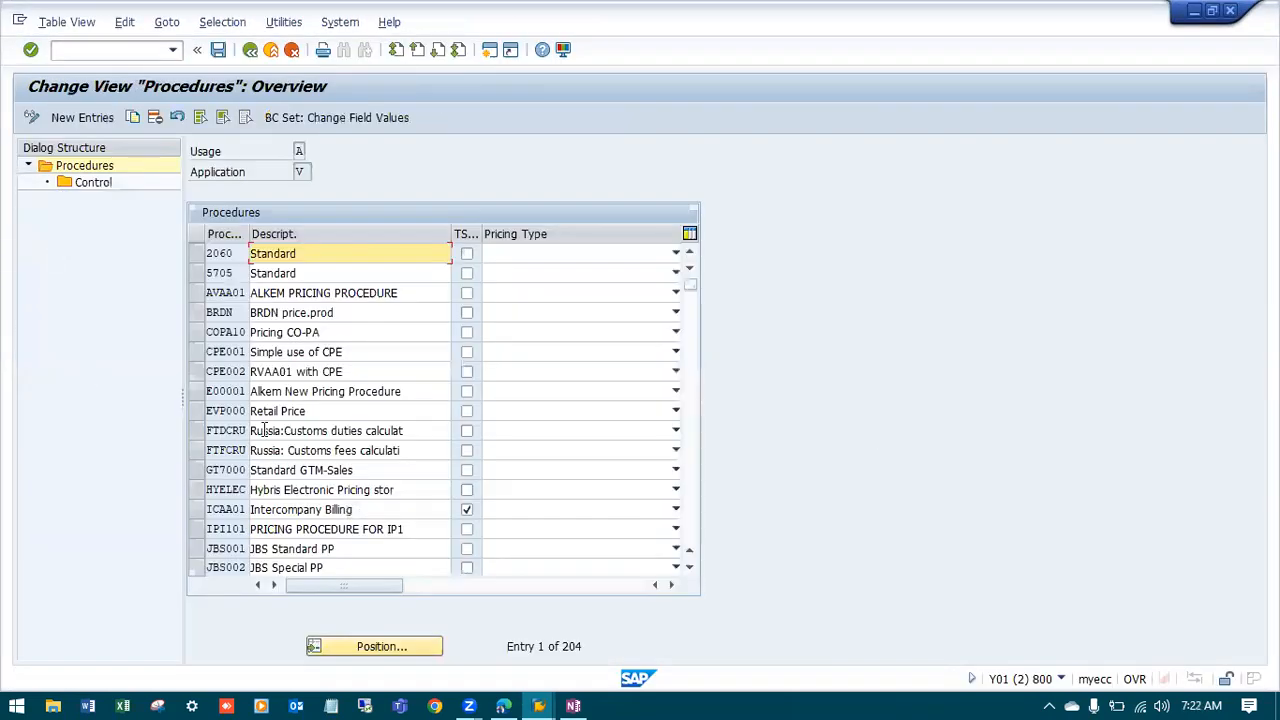
click(368, 648)
text(rvaa01)
key(Return)
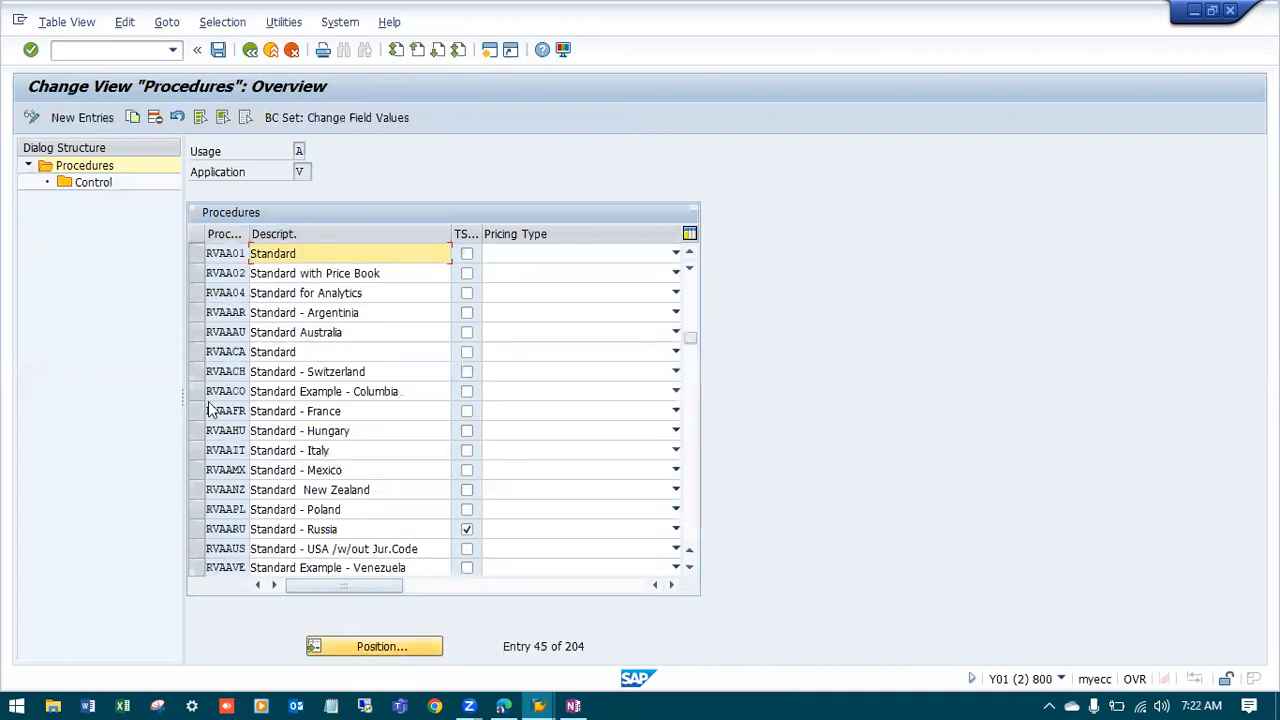
click(194, 254)
click(95, 183)
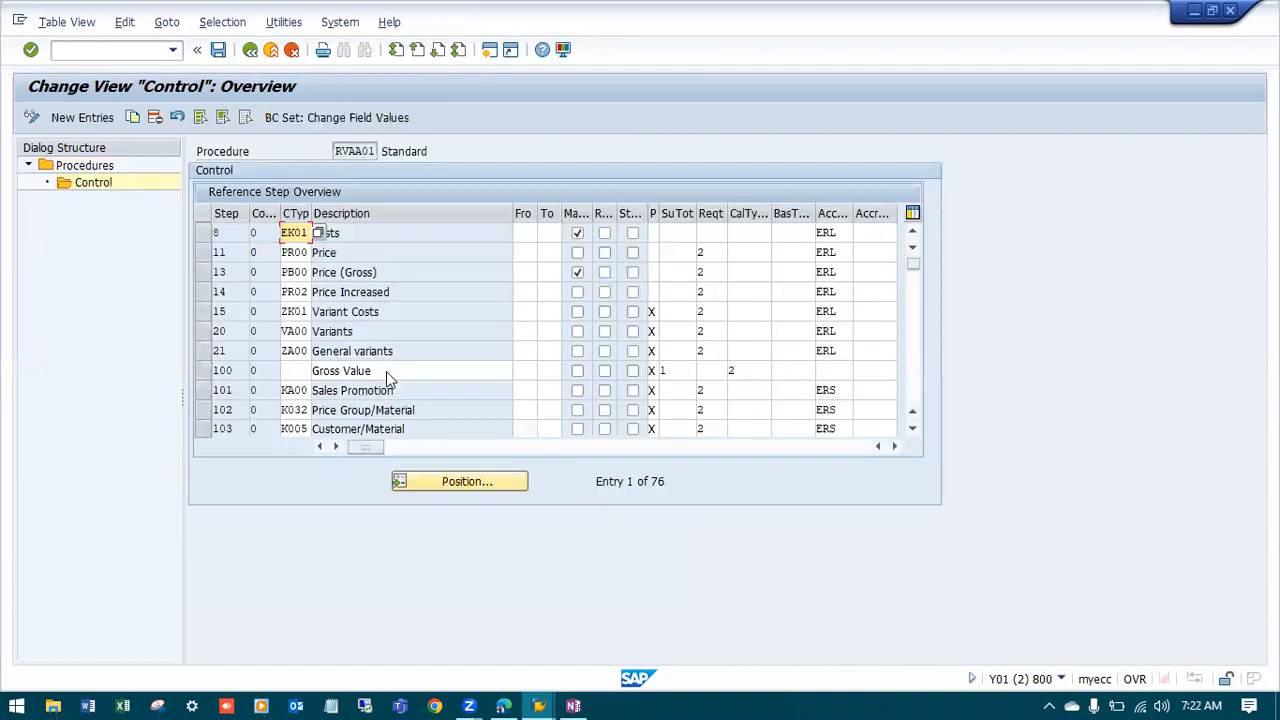
Remove the required setting from condition type MW15 at step 933 and save it under the proposed customizing request
scroll(386, 371, down, 6)
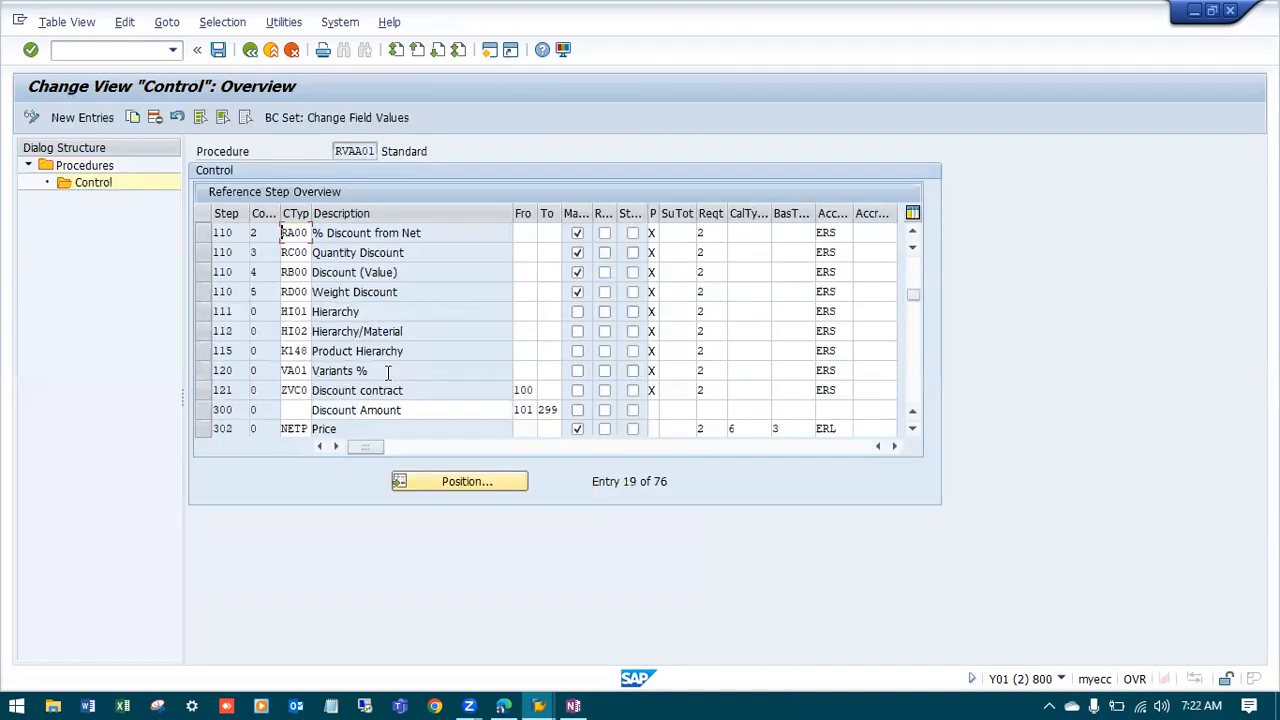
scroll(388, 372, down, 2)
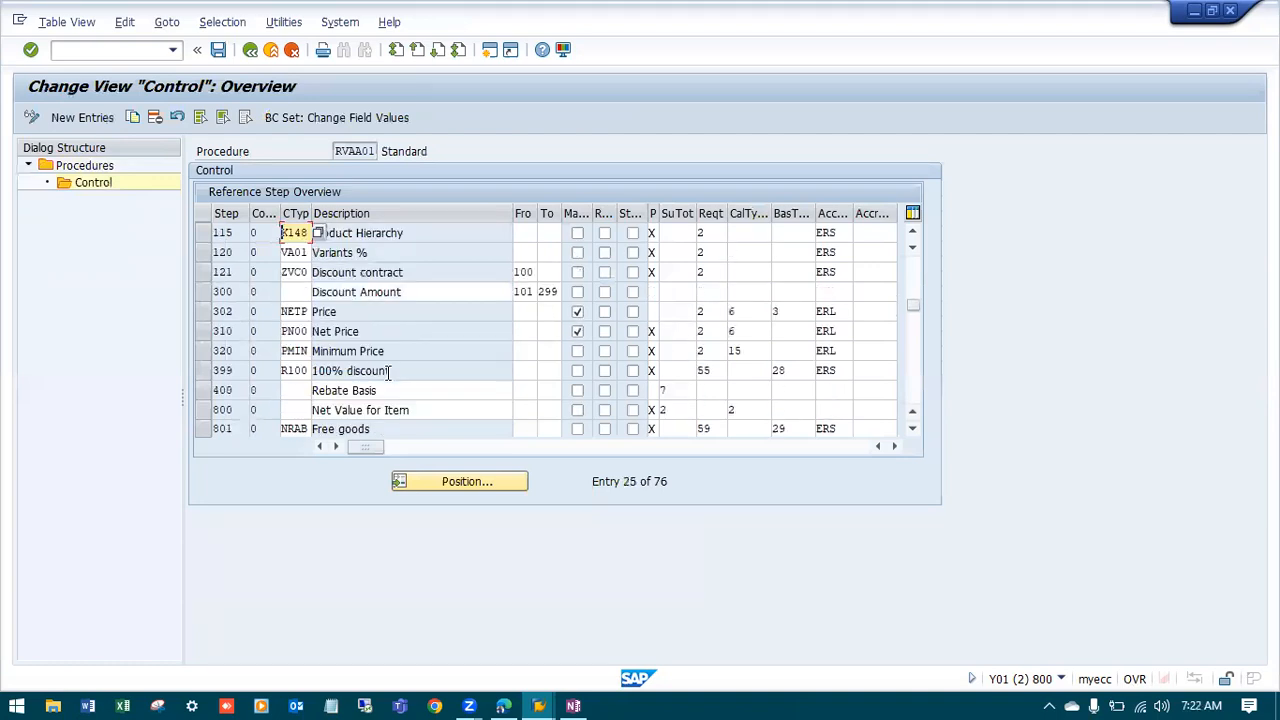
scroll(388, 371, up, 1)
scroll(388, 371, down, 1)
scroll(388, 371, down, 3)
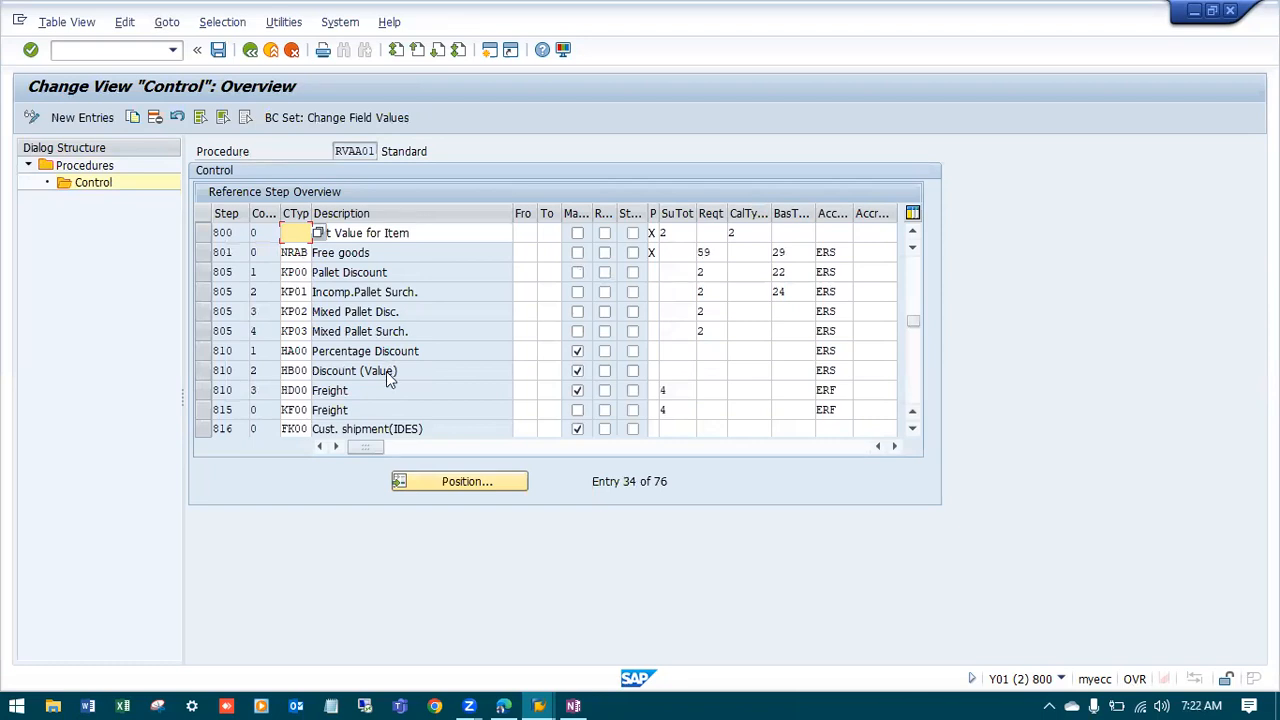
scroll(388, 372, down, 1)
scroll(388, 372, up, 2)
scroll(388, 372, down, 1)
scroll(388, 371, down, 2)
scroll(388, 371, up, 1)
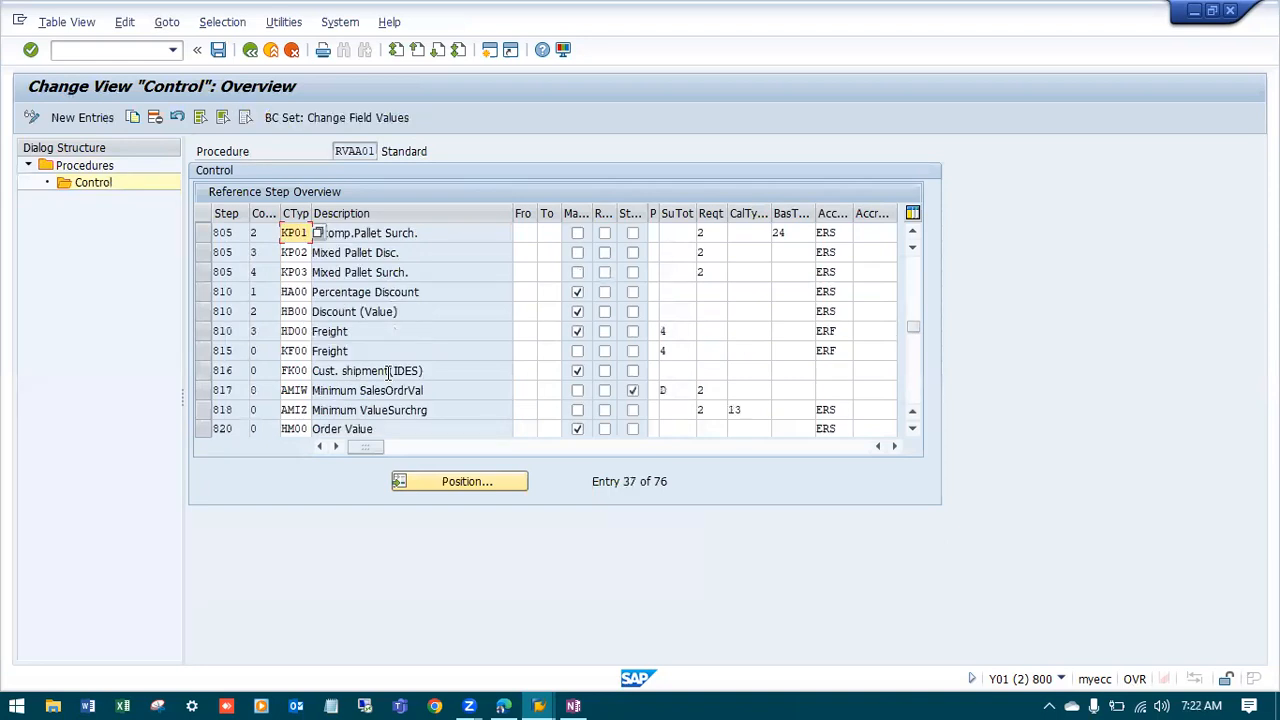
scroll(390, 372, down, 3)
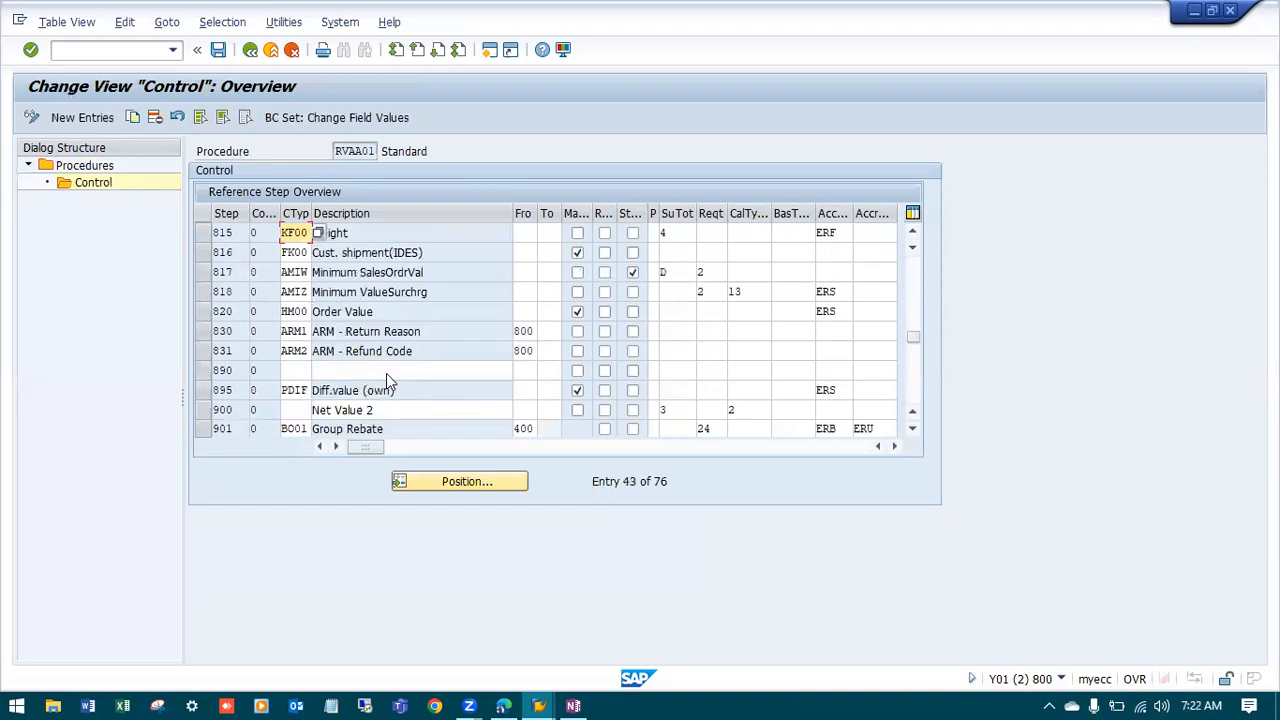
scroll(388, 372, down, 3)
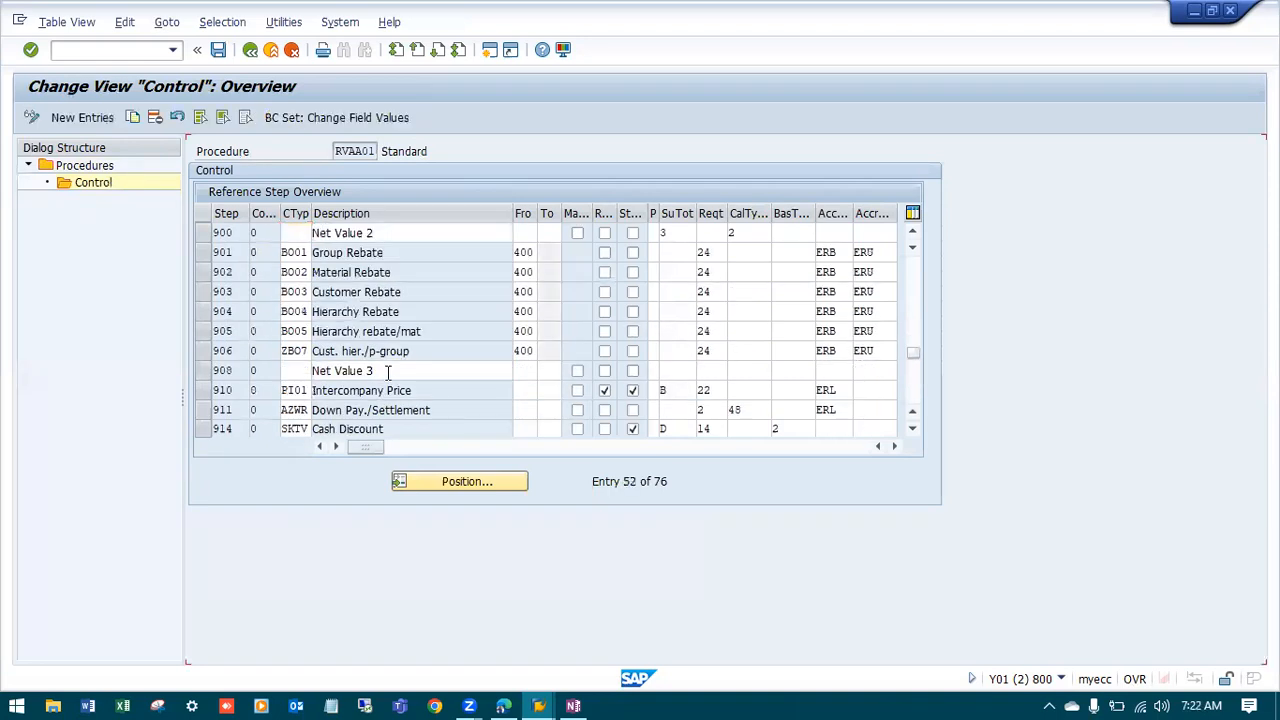
scroll(388, 372, down, 1)
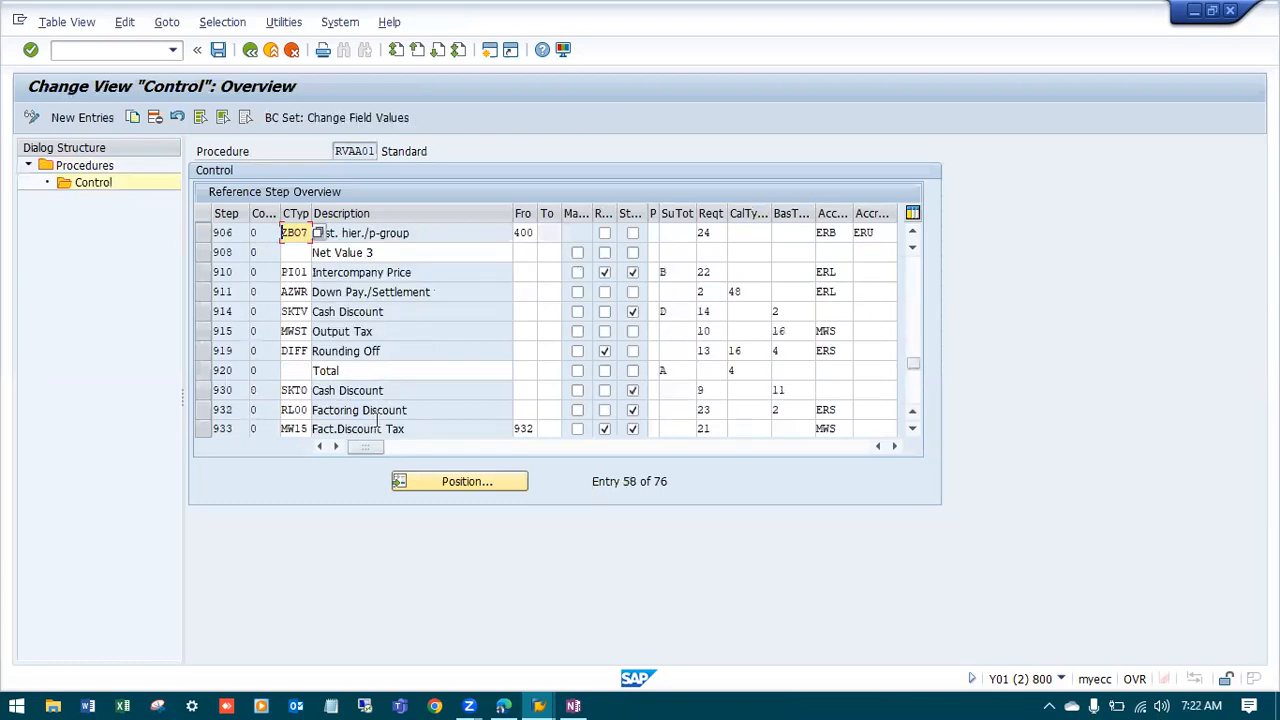
click(604, 430)
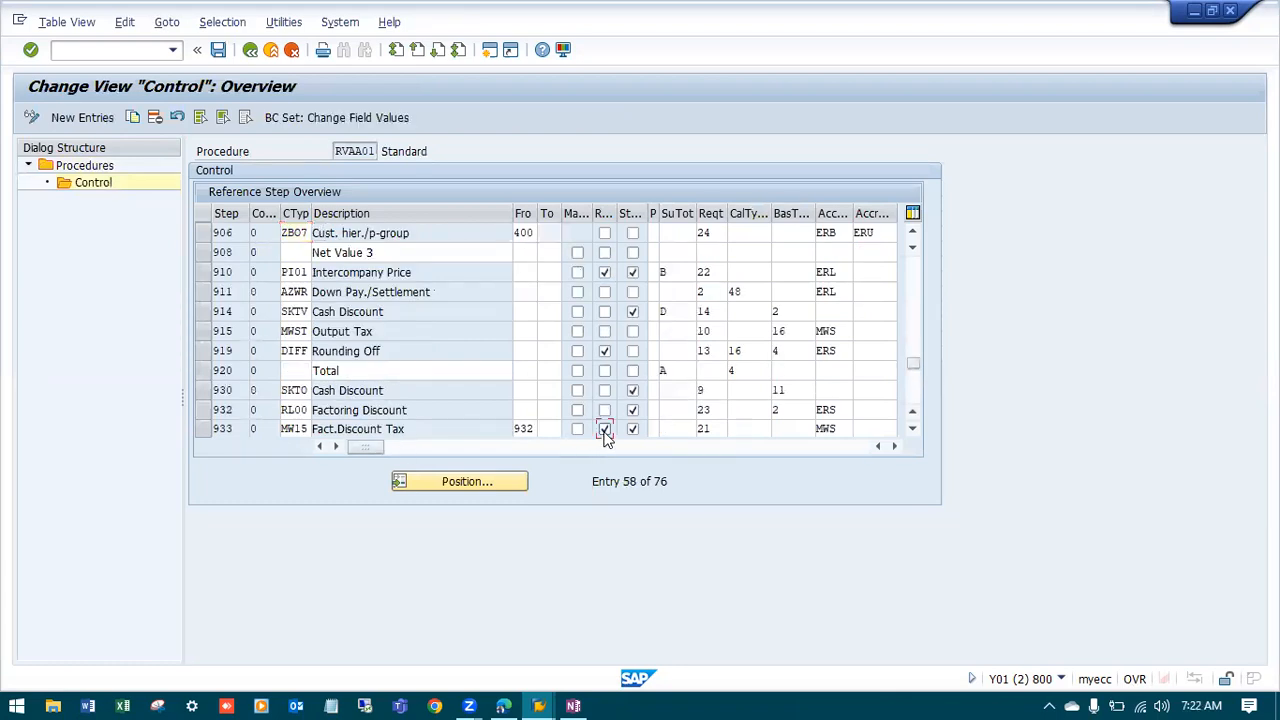
click(219, 50)
click(277, 319)
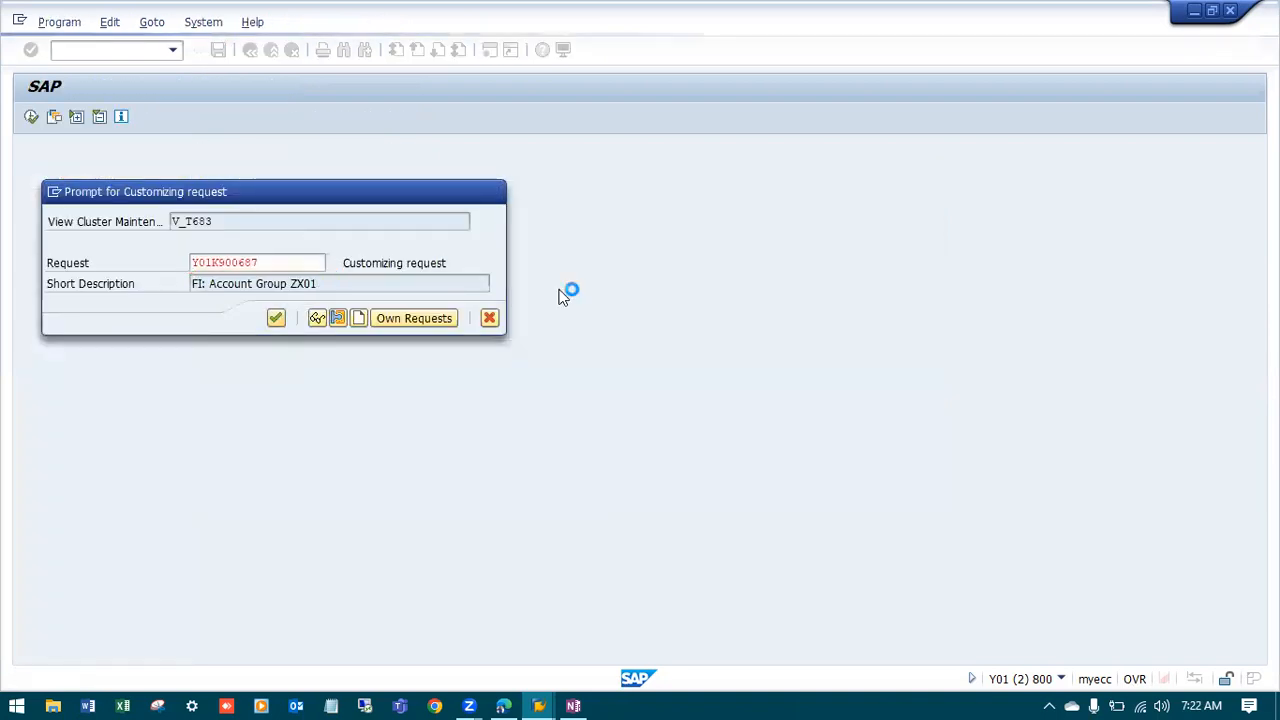
Leave the returns order, restart transaction VA02 and reopen the same returns order for change
click(1198, 18)
click(250, 50)
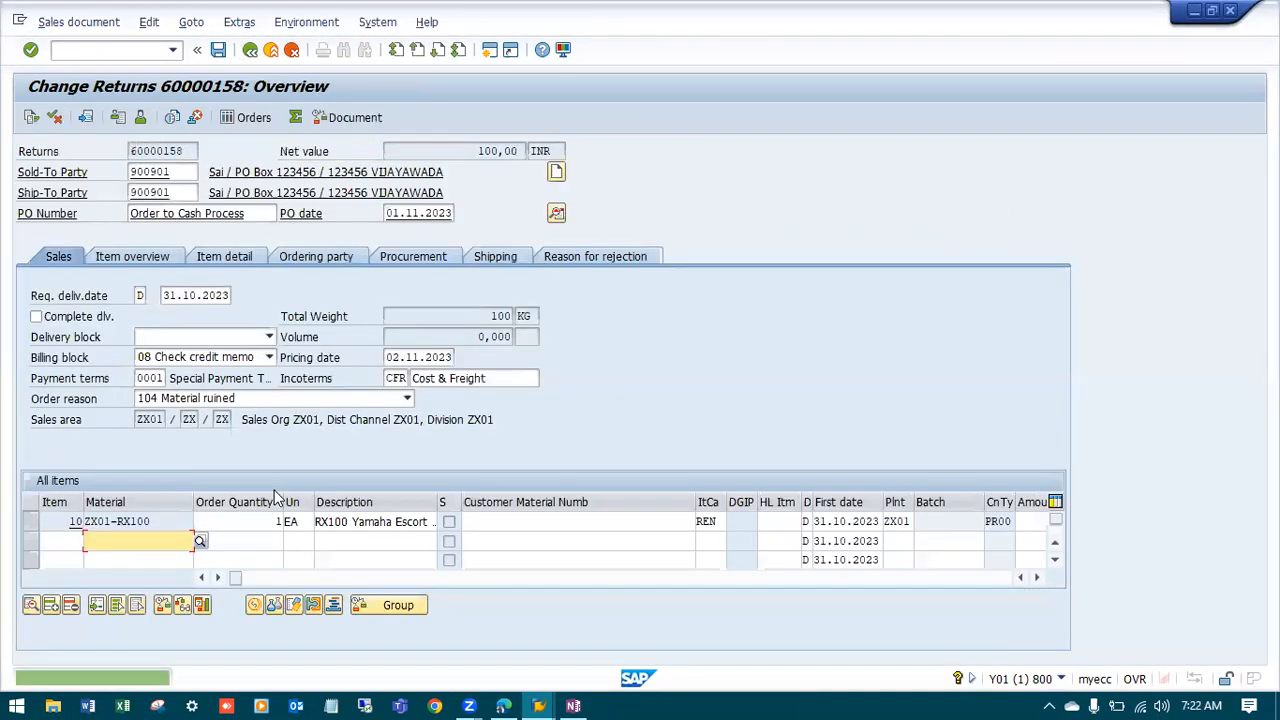
click(114, 50)
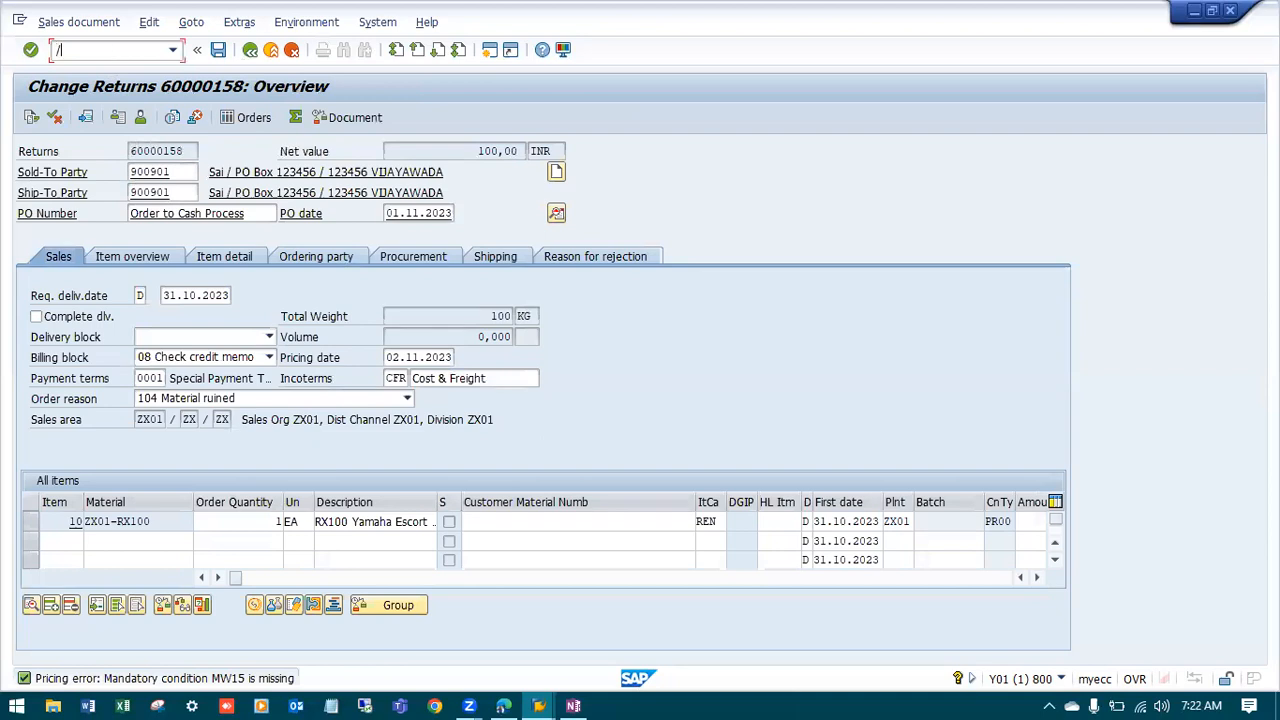
text(/nVA02)
key(Return)
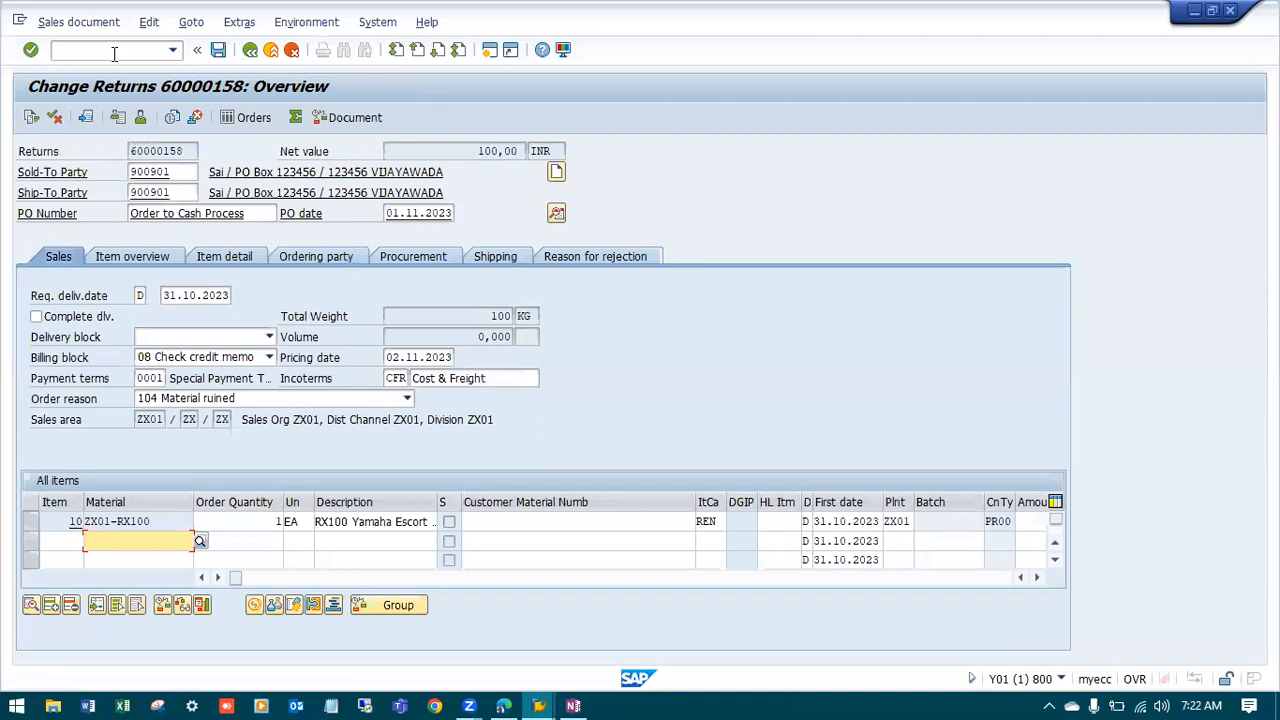
Check the incompletion log of the returns order for missing data
click(148, 21)
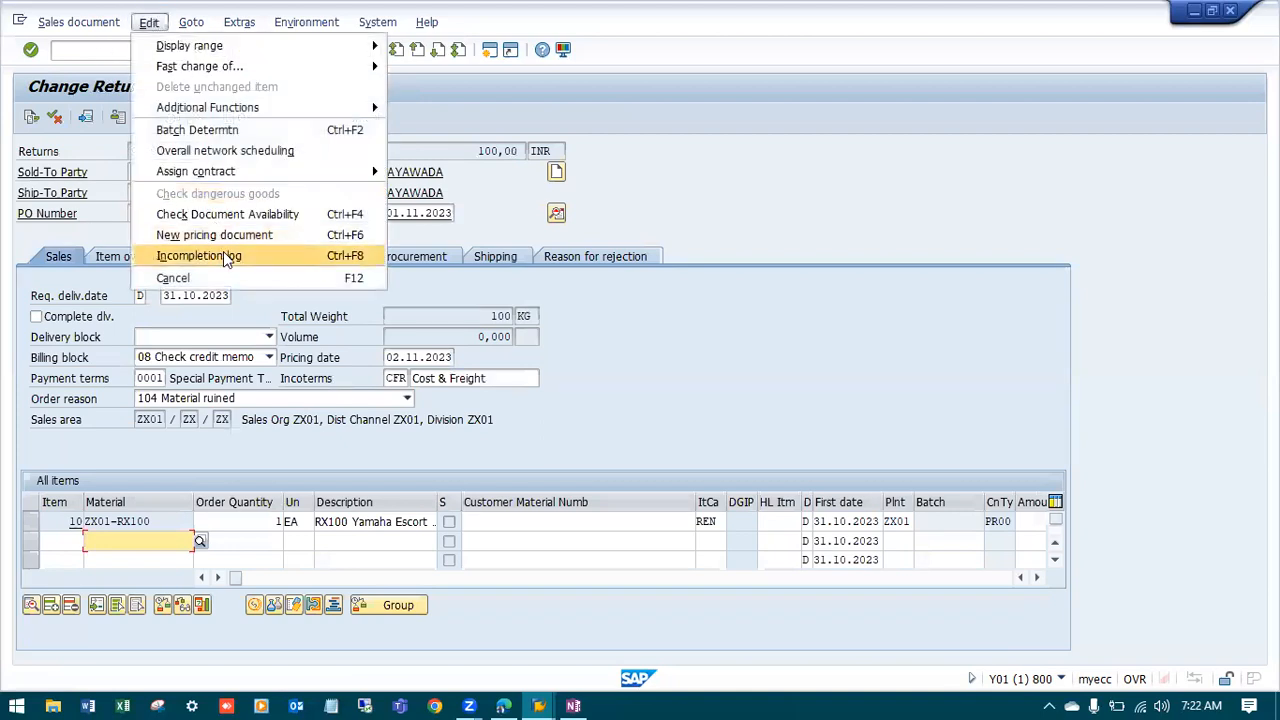
click(225, 256)
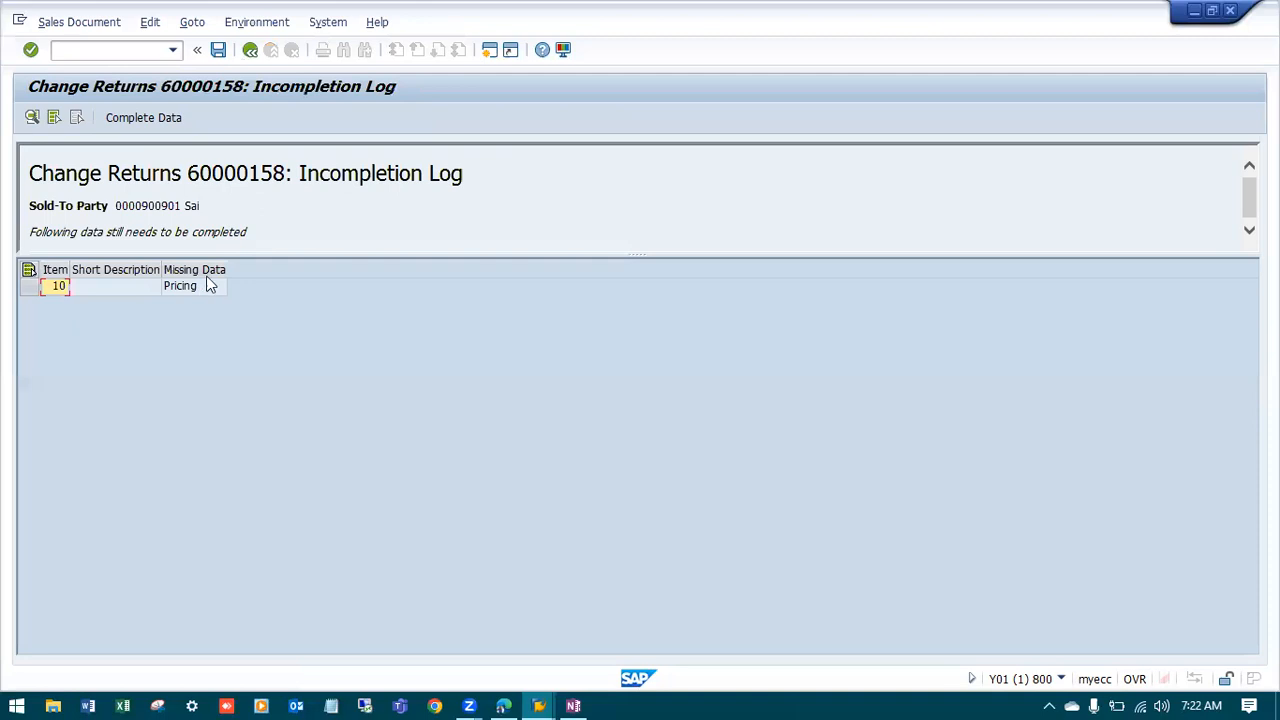
click(250, 49)
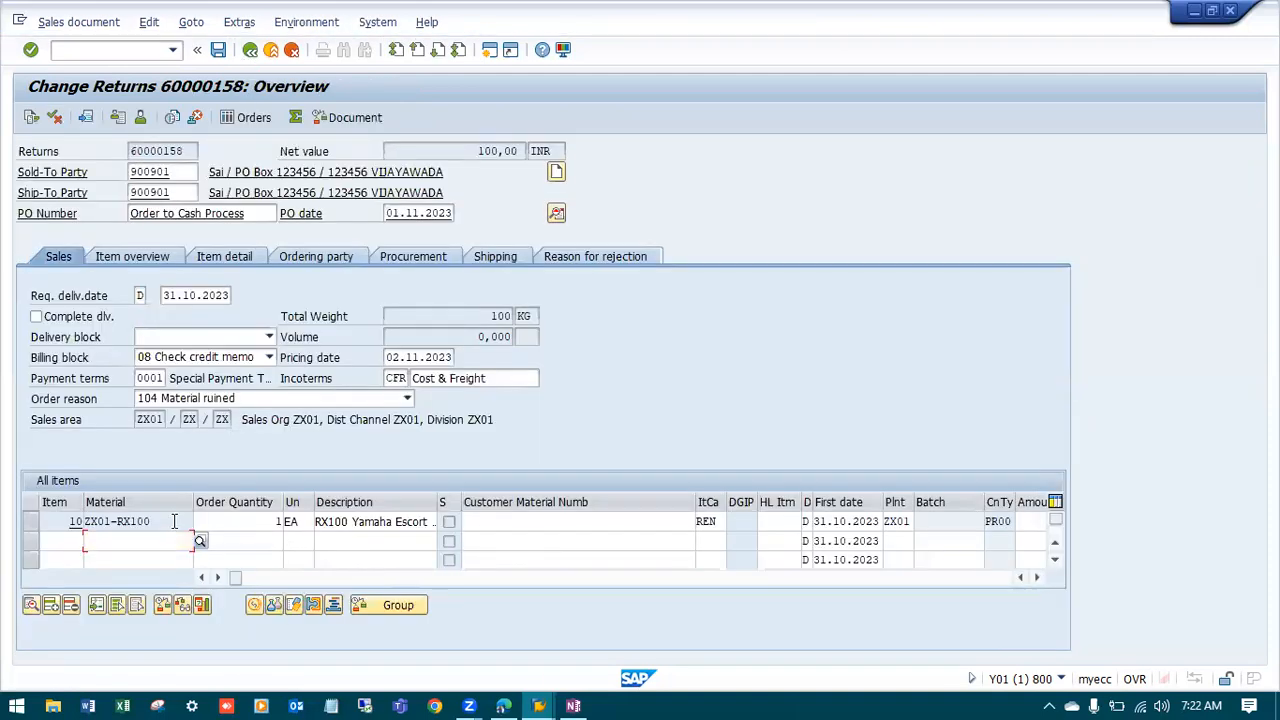
Set the PR00 price of item 10, material ZX01-RX100, to 99 INR and save the returns order
double_click(174, 521)
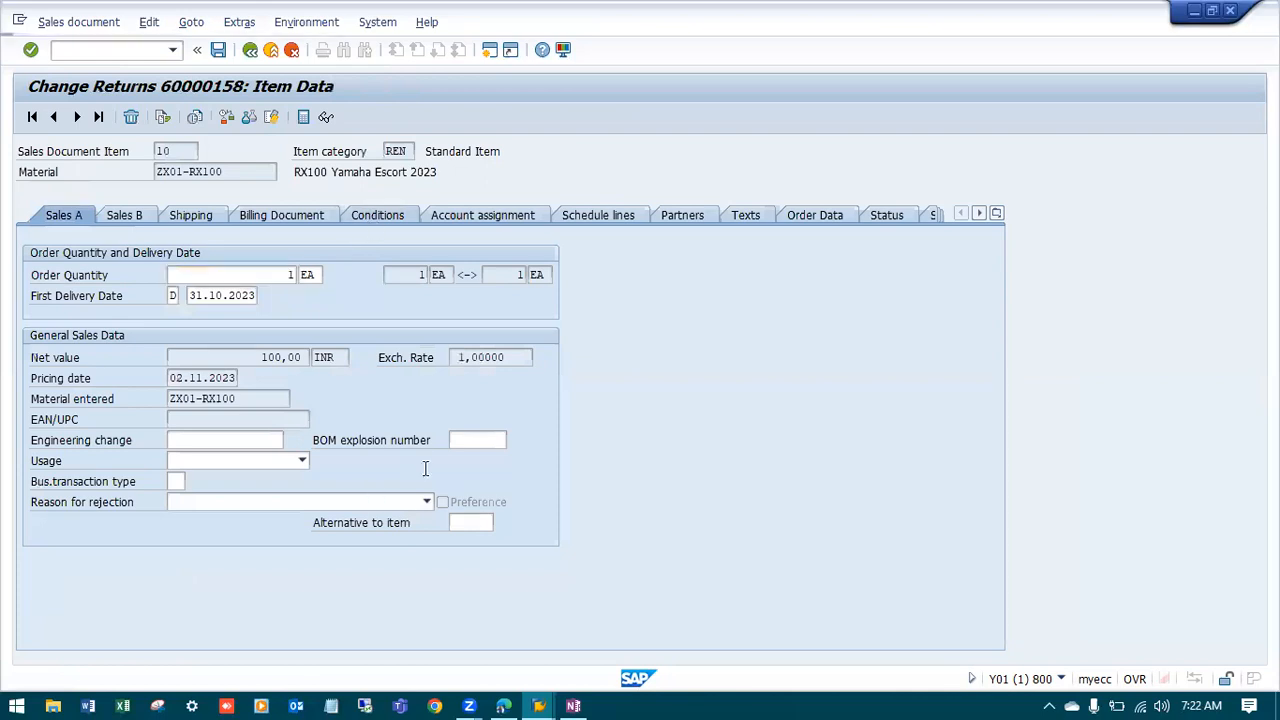
drag(295, 355, 429, 355)
text(99)
key(Return)
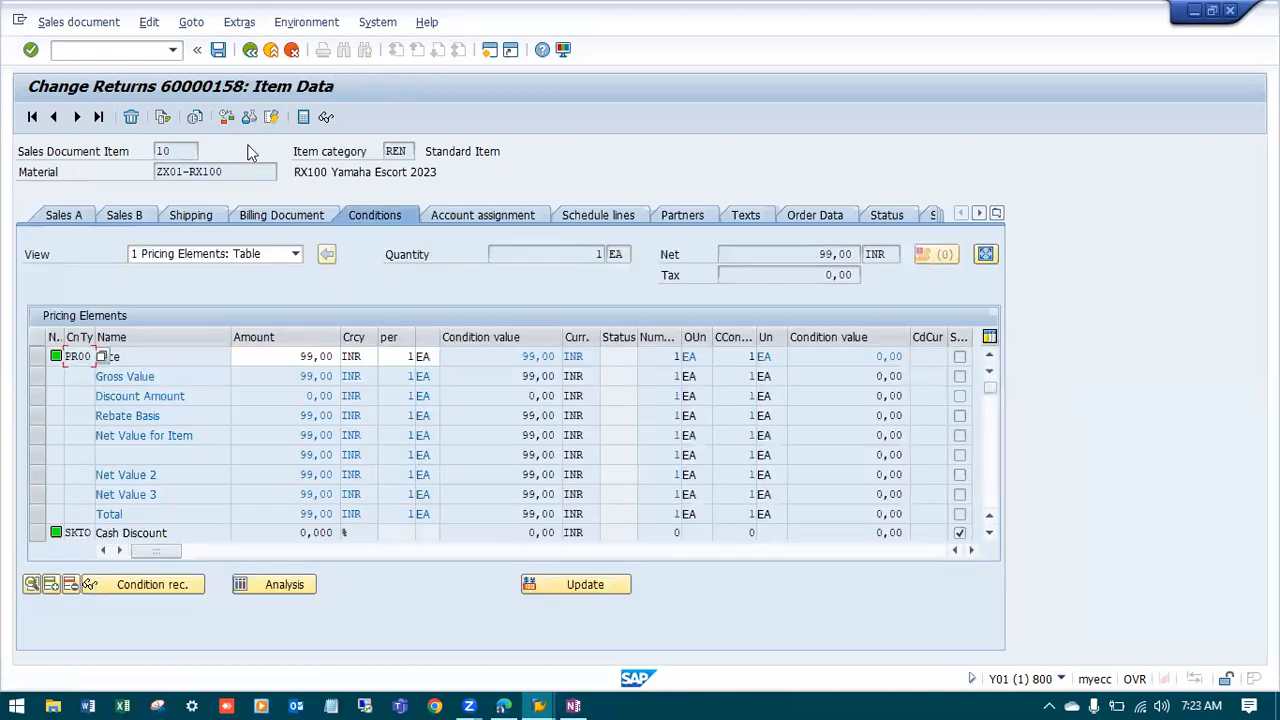
click(220, 48)
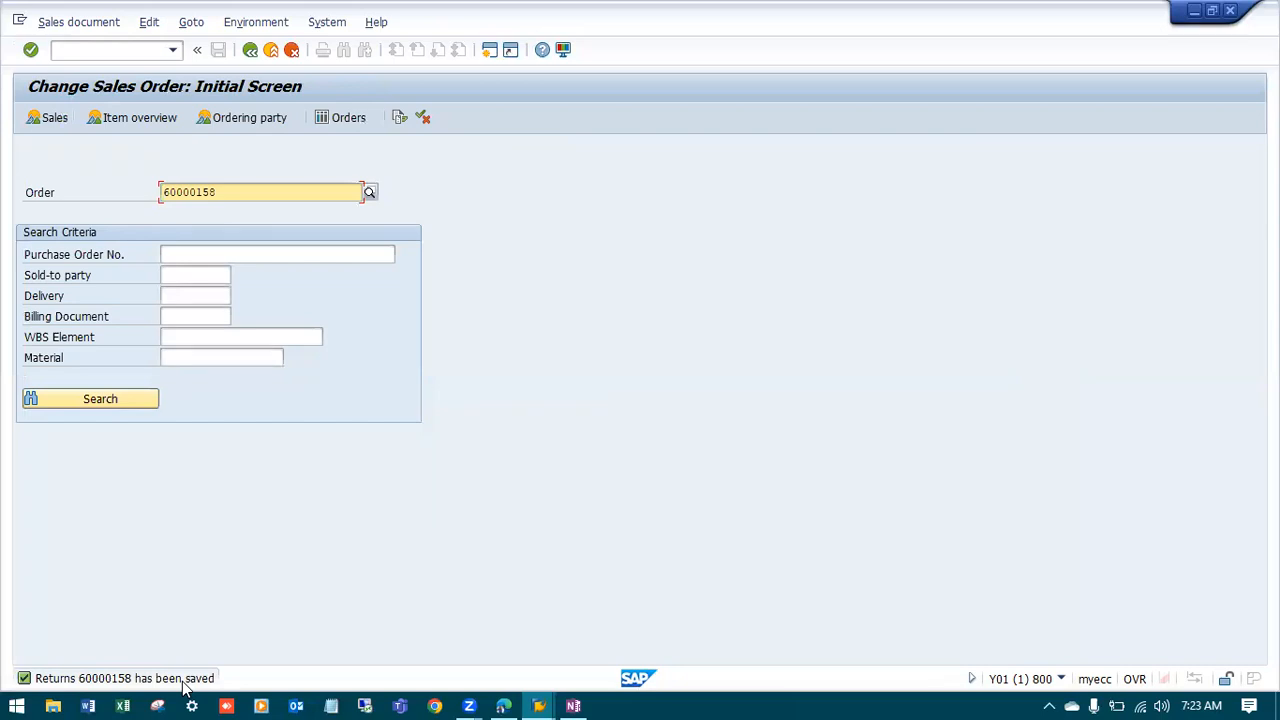
Reopen the saved returns order and check the pricing conditions of item 10
key(Return)
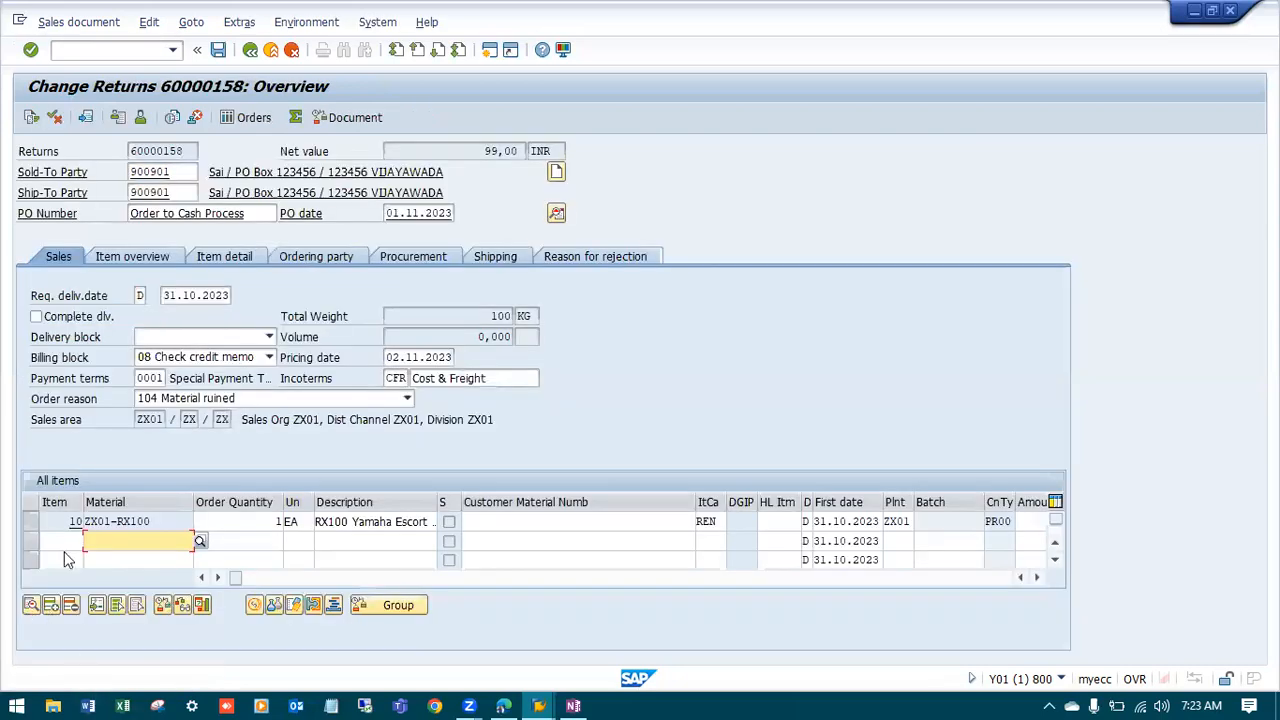
double_click(160, 521)
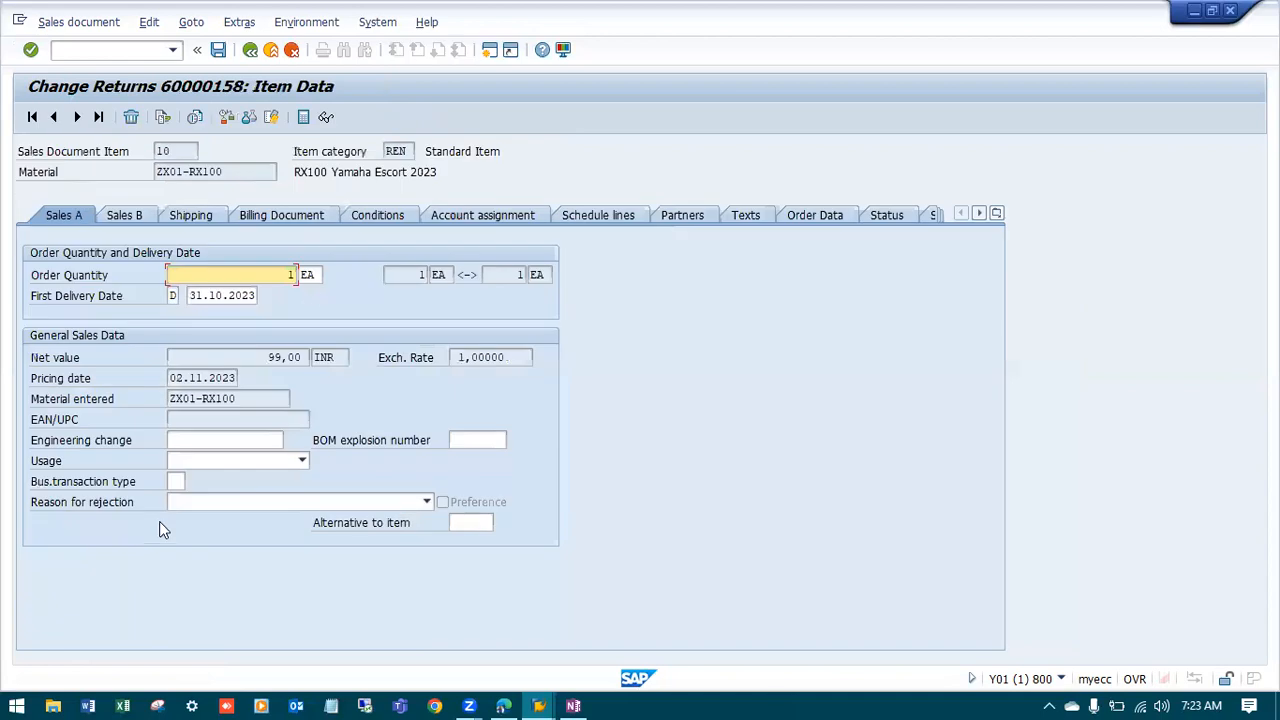
click(380, 218)
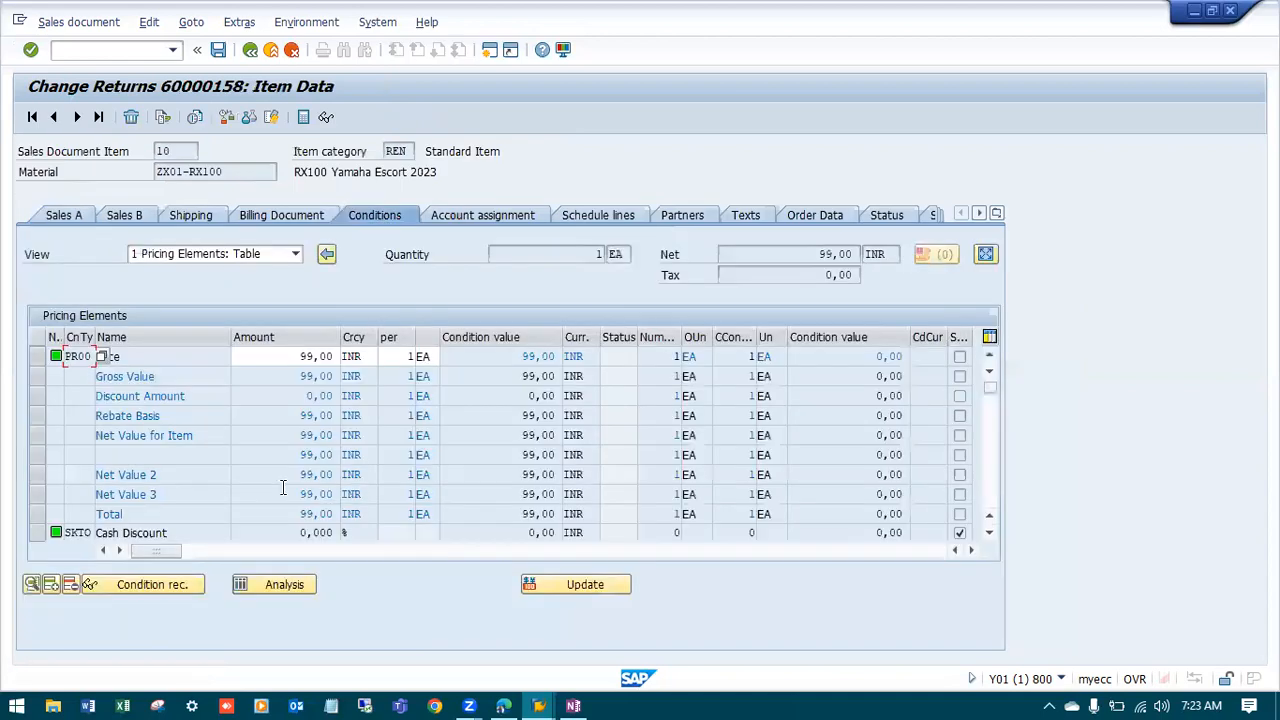
click(250, 52)
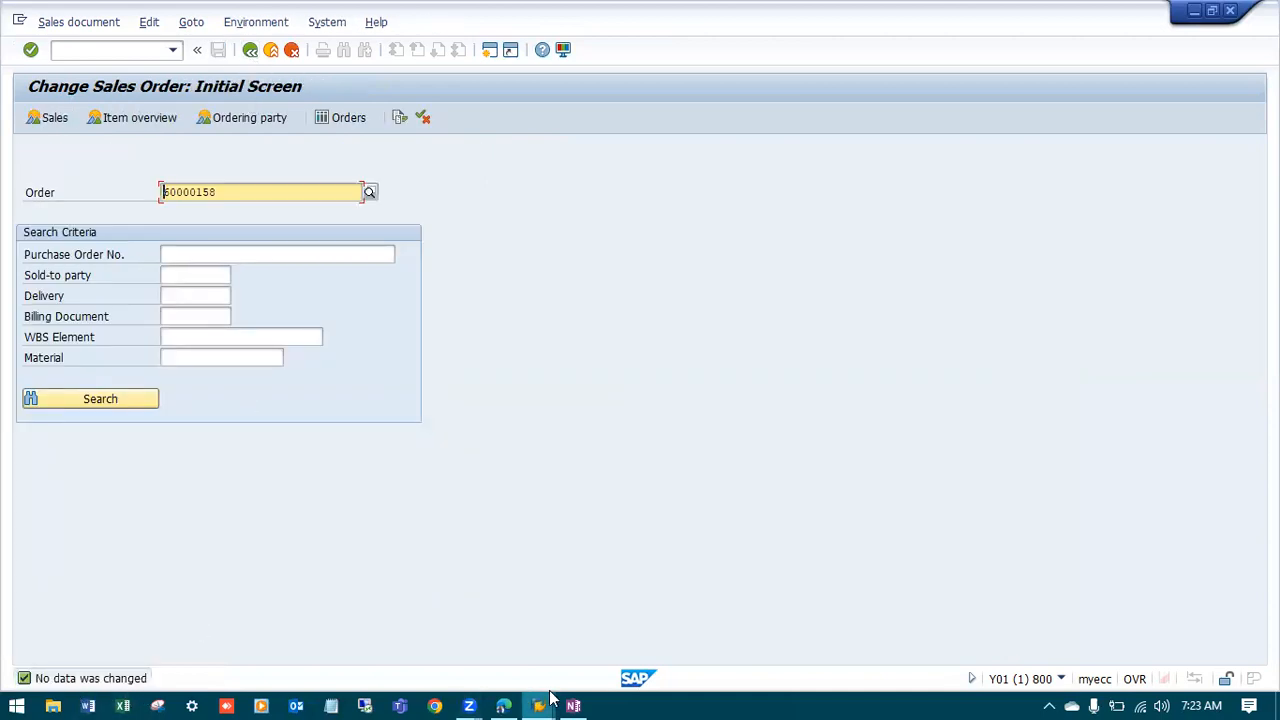
Start transaction VL01n and create a delivery for the returns order with shipping point ZX01 and delivery type LR
mouse_move(549, 700)
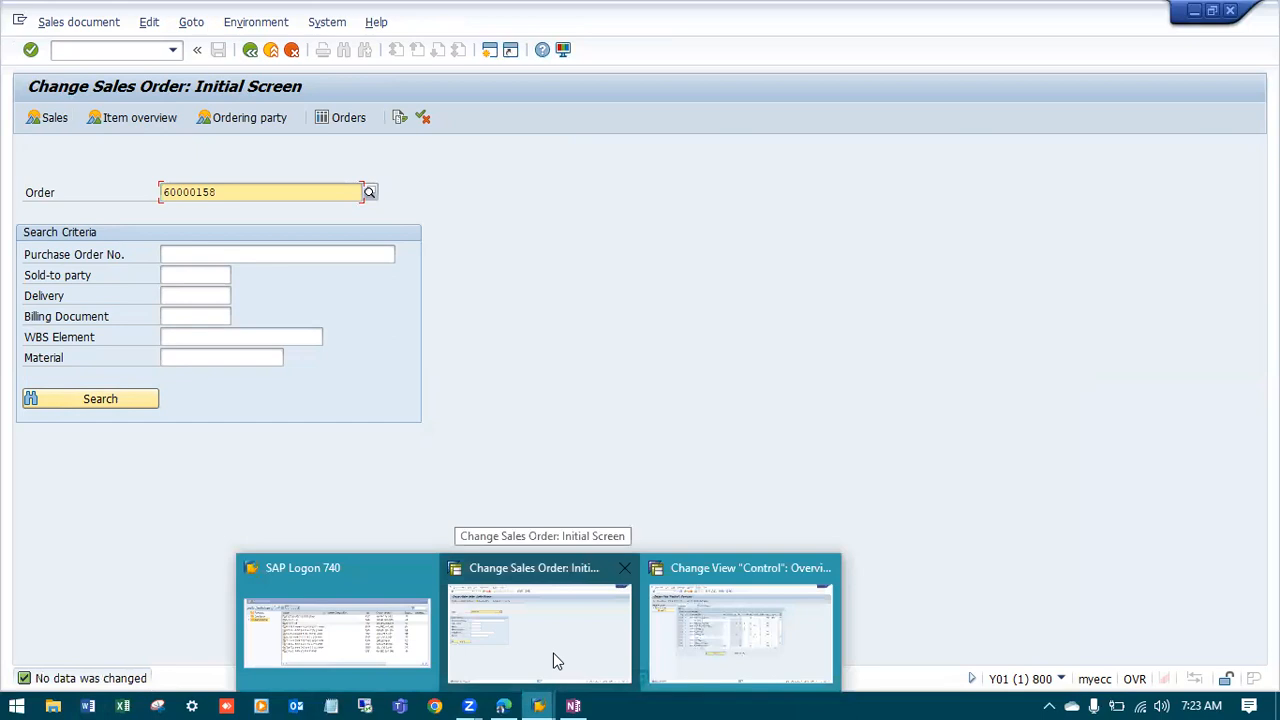
click(553, 653)
click(60, 49)
text(/)
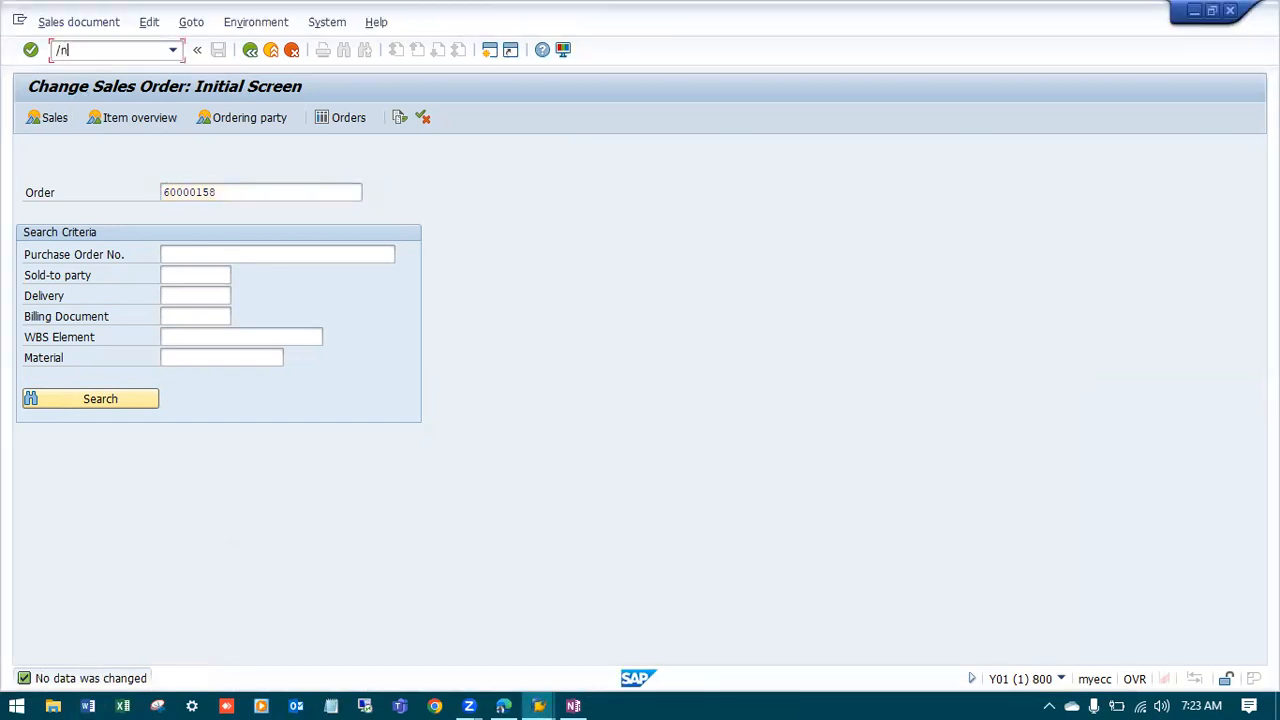
text(nVL01n)
key(Return)
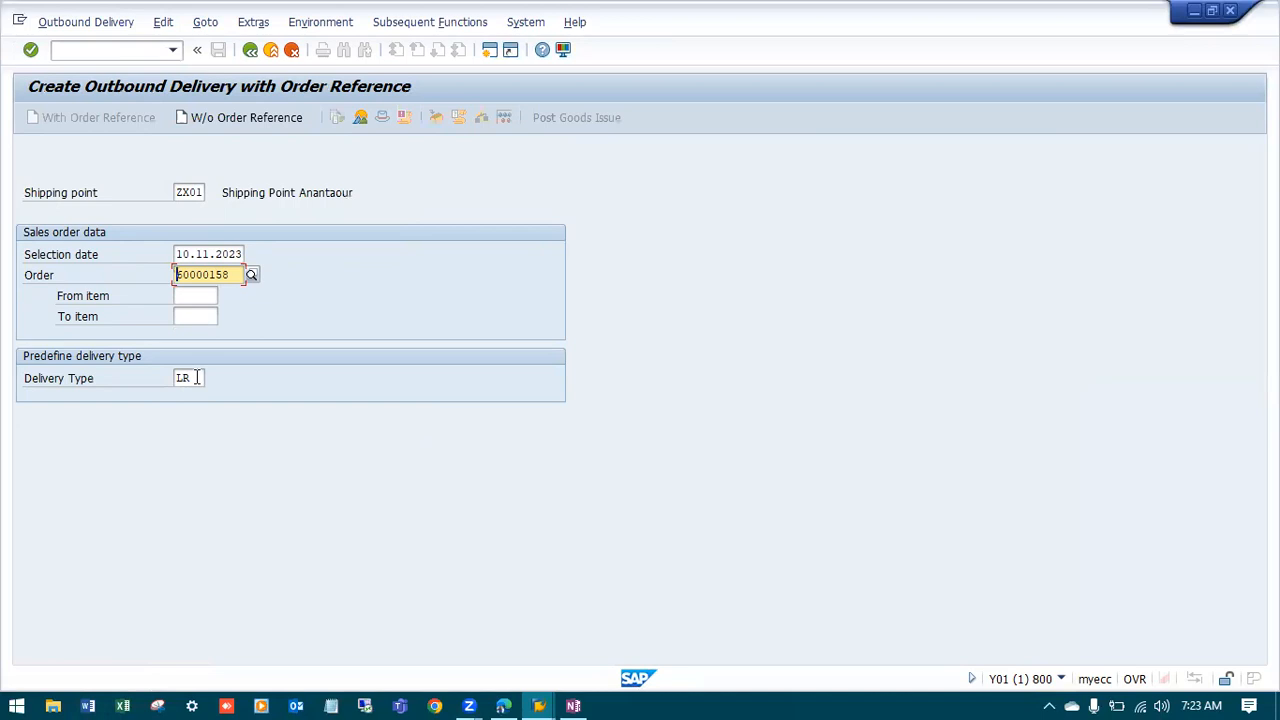
key(Return)
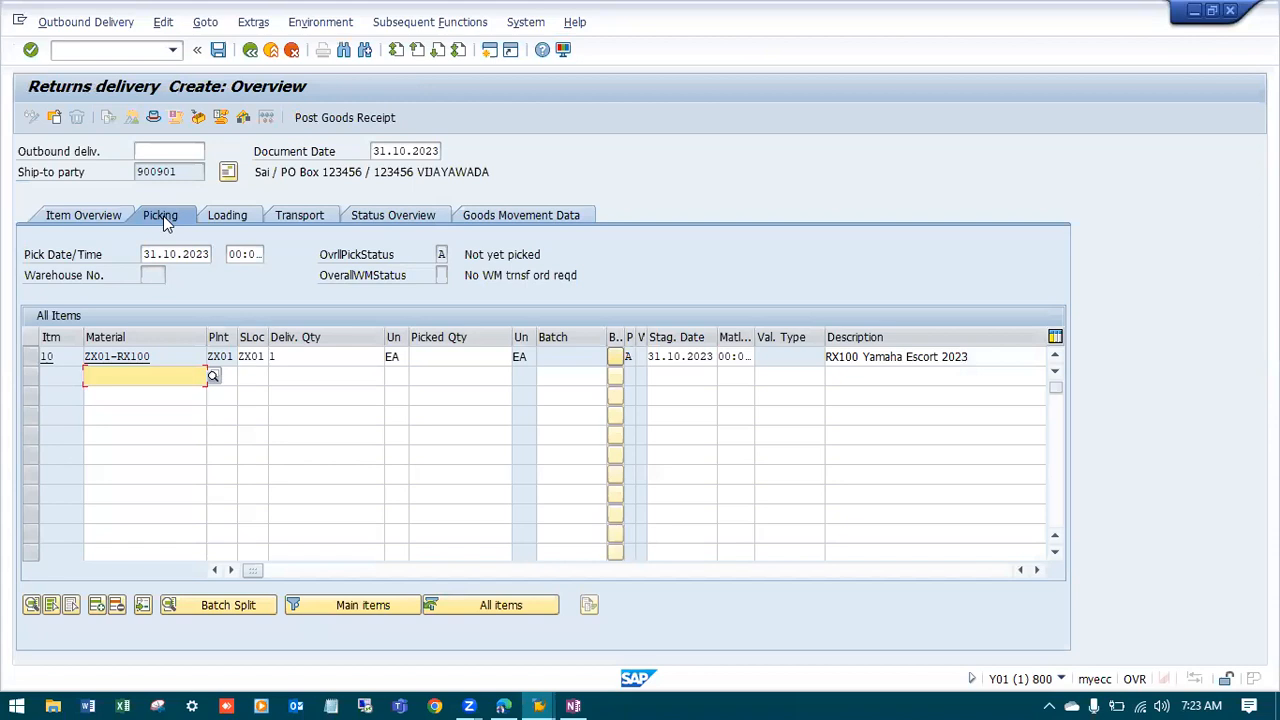
Set the picked quantity of item 10 to 1 in the returns delivery and save it
click(440, 356)
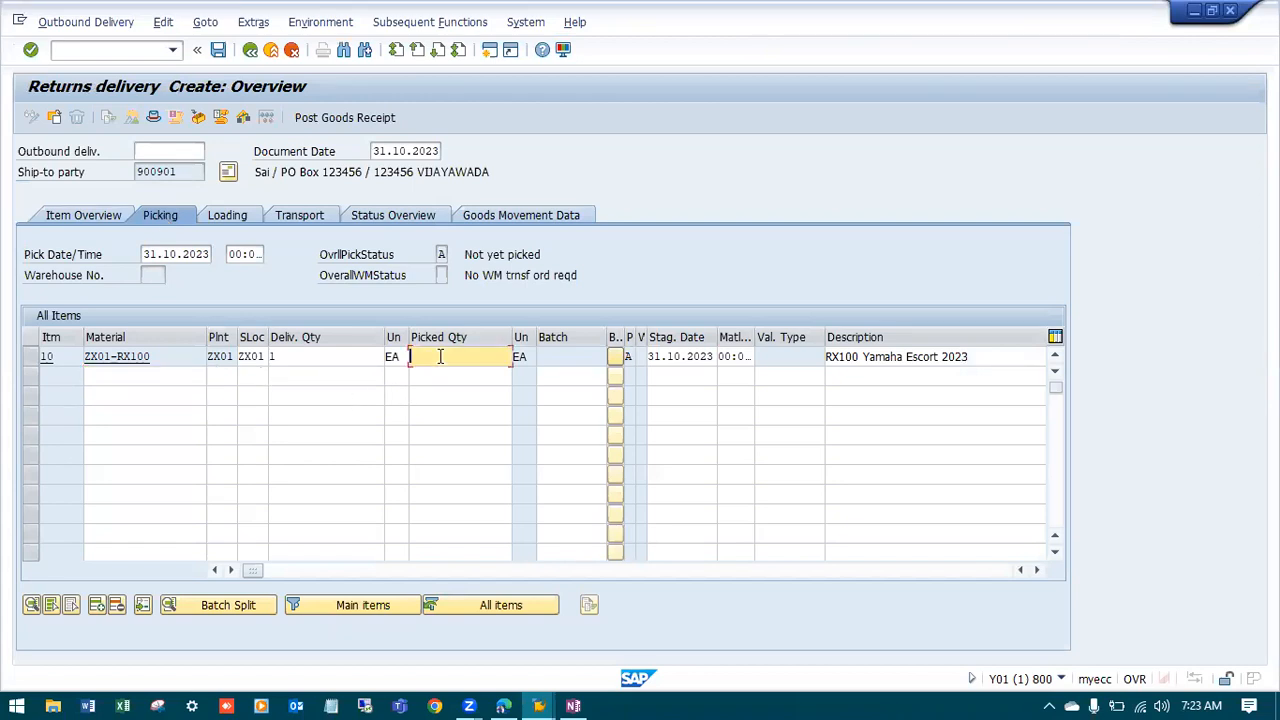
text(1)
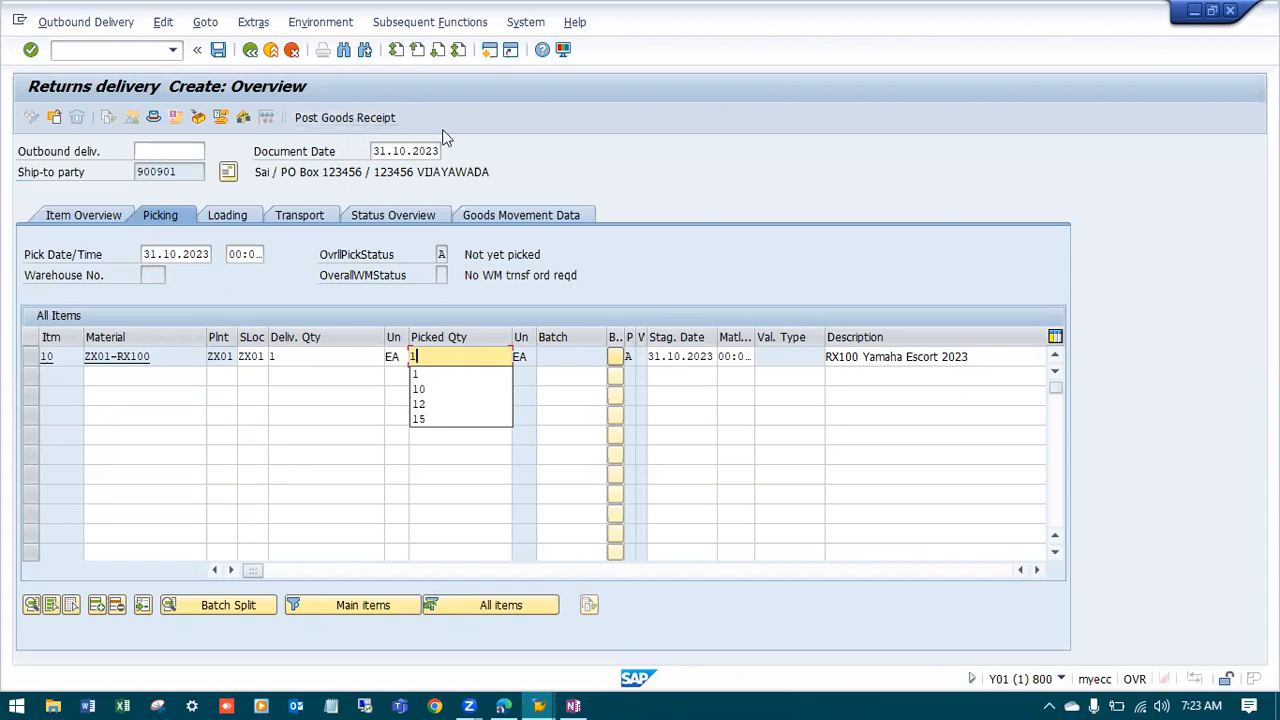
key(Return)
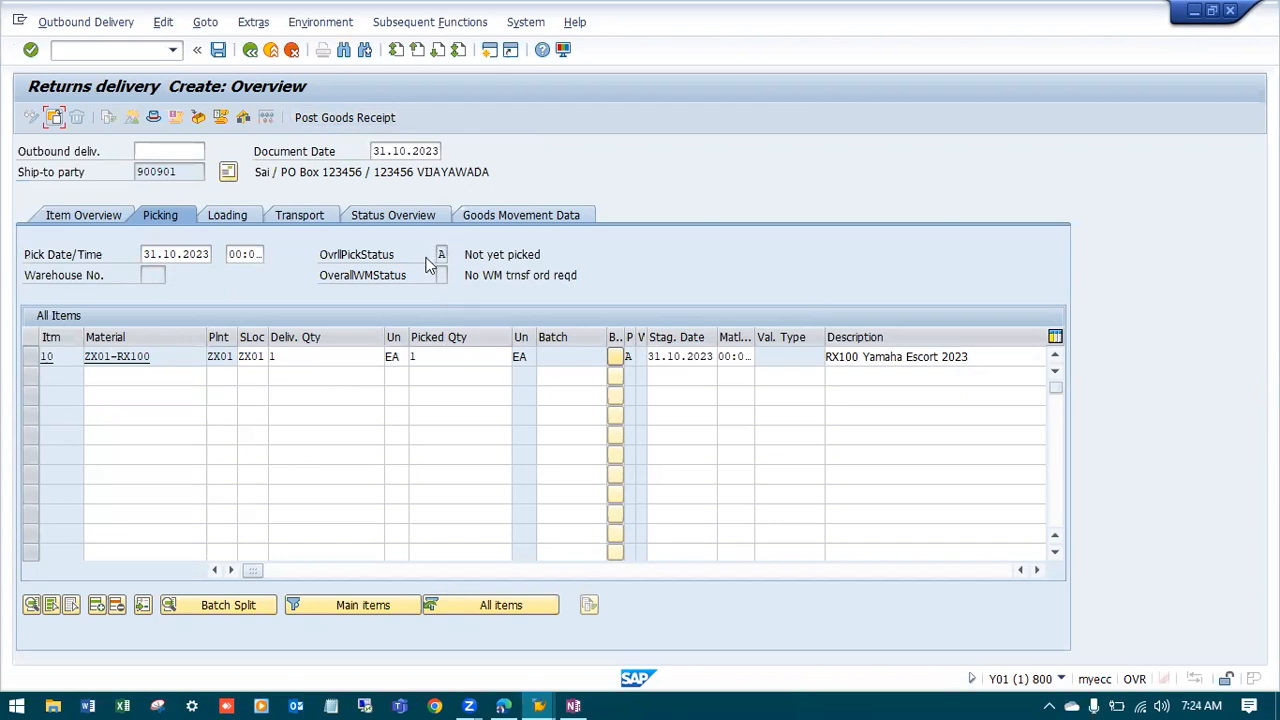
key(ctrl+s)
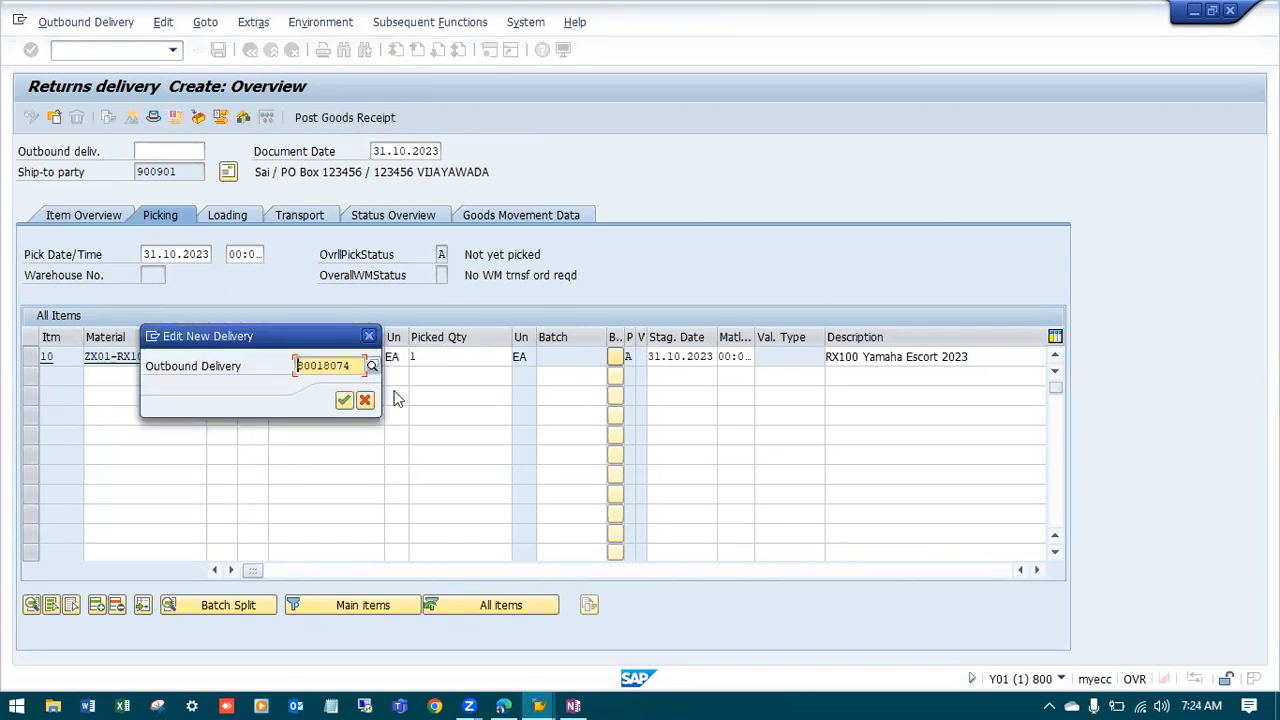
click(344, 400)
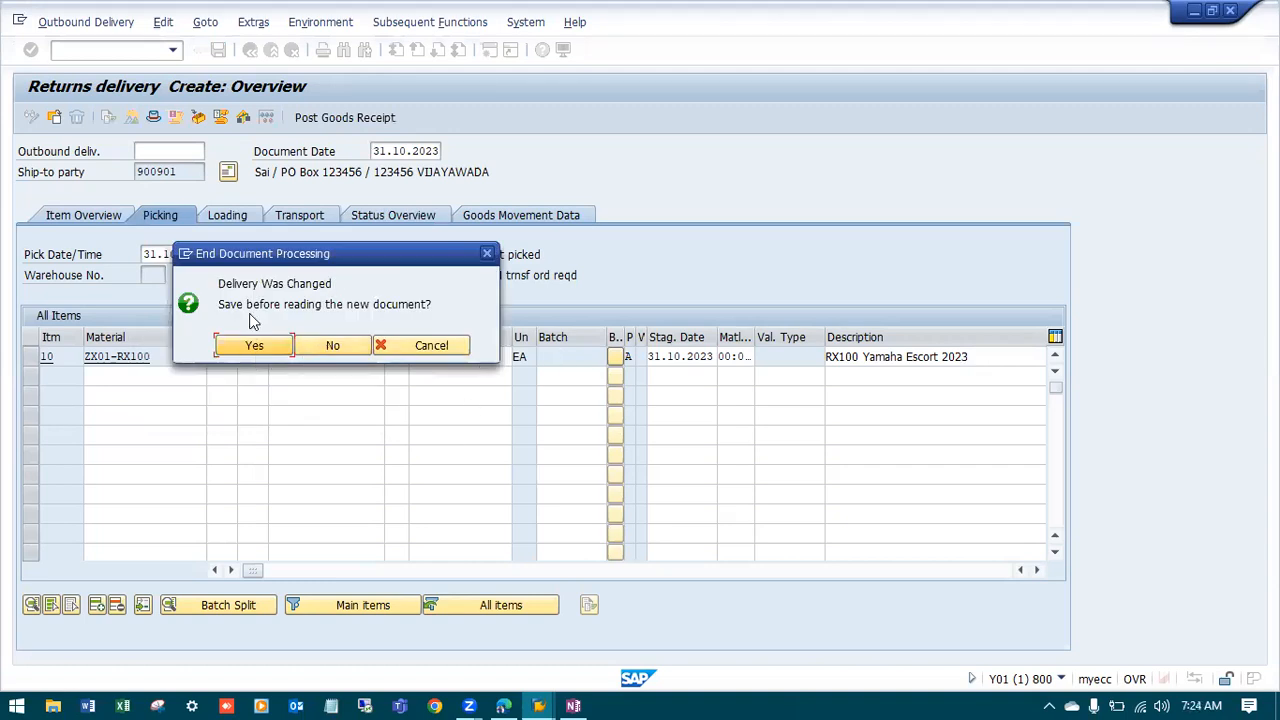
click(412, 350)
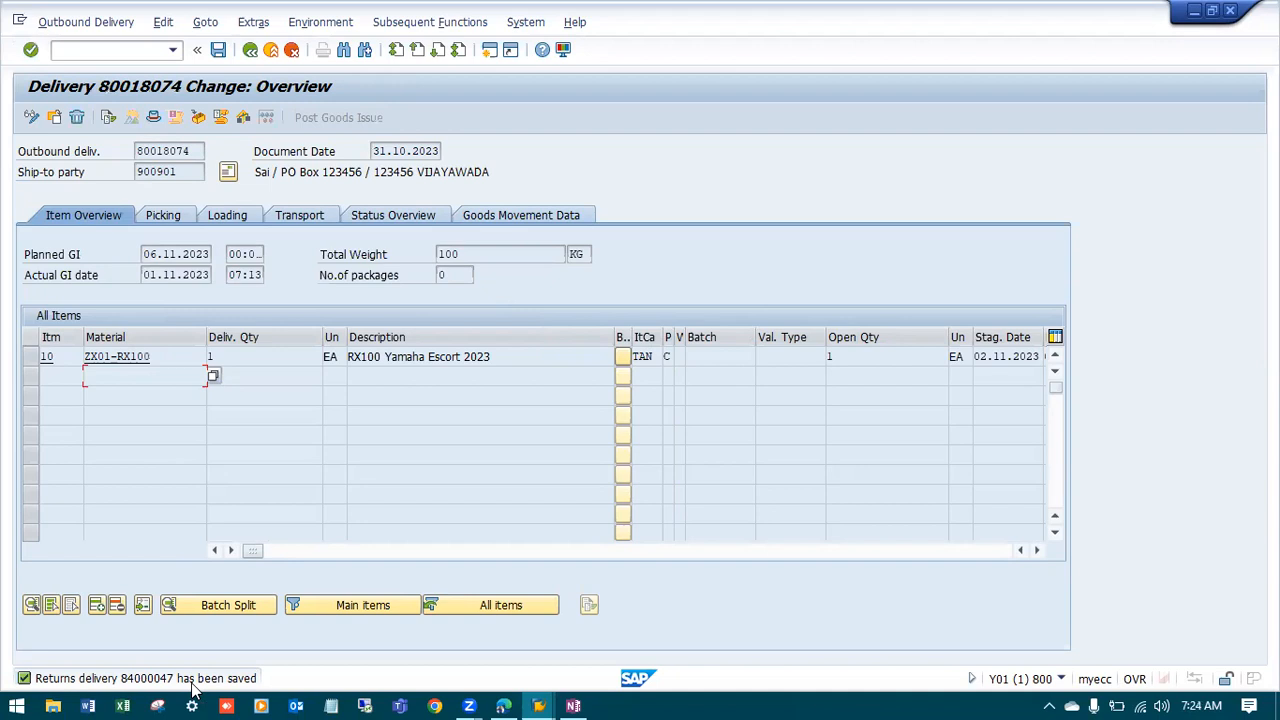
Copy the saved returns delivery's number into the Return Del line of the OneNote page and add a "Credit Returns:" line below
click(141, 680)
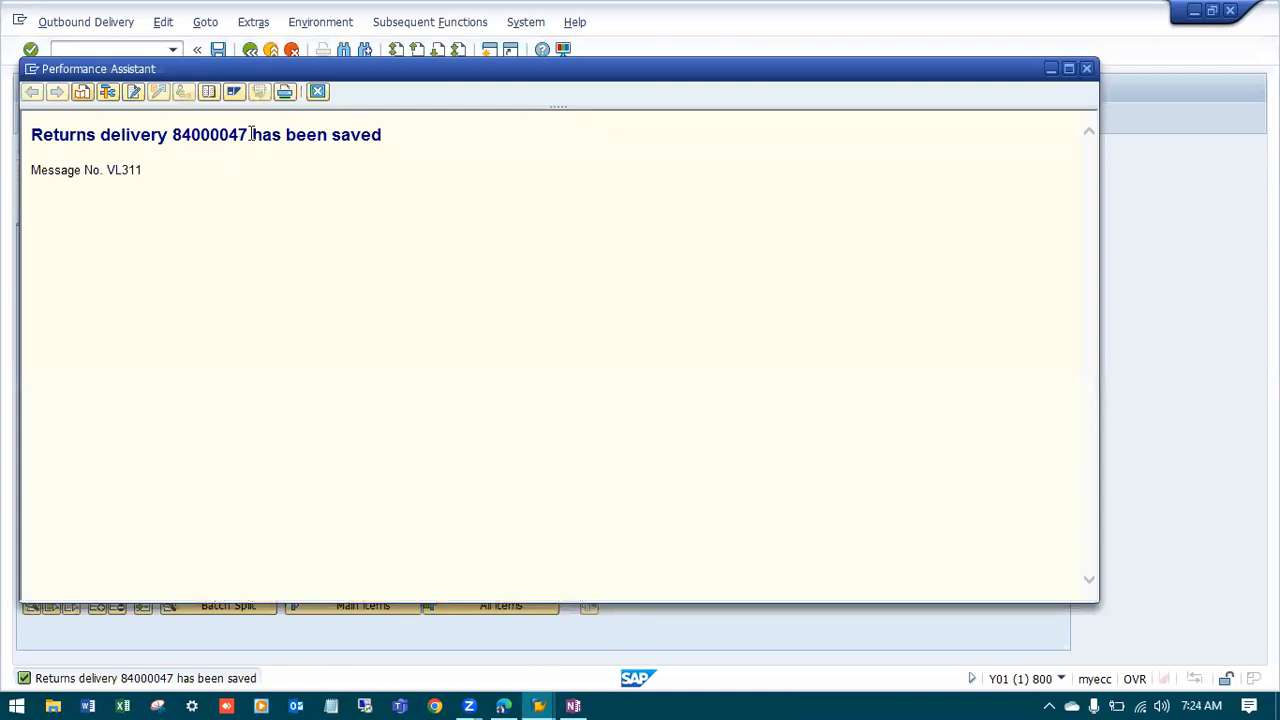
drag(251, 134, 172, 137)
key(ctrl+c)
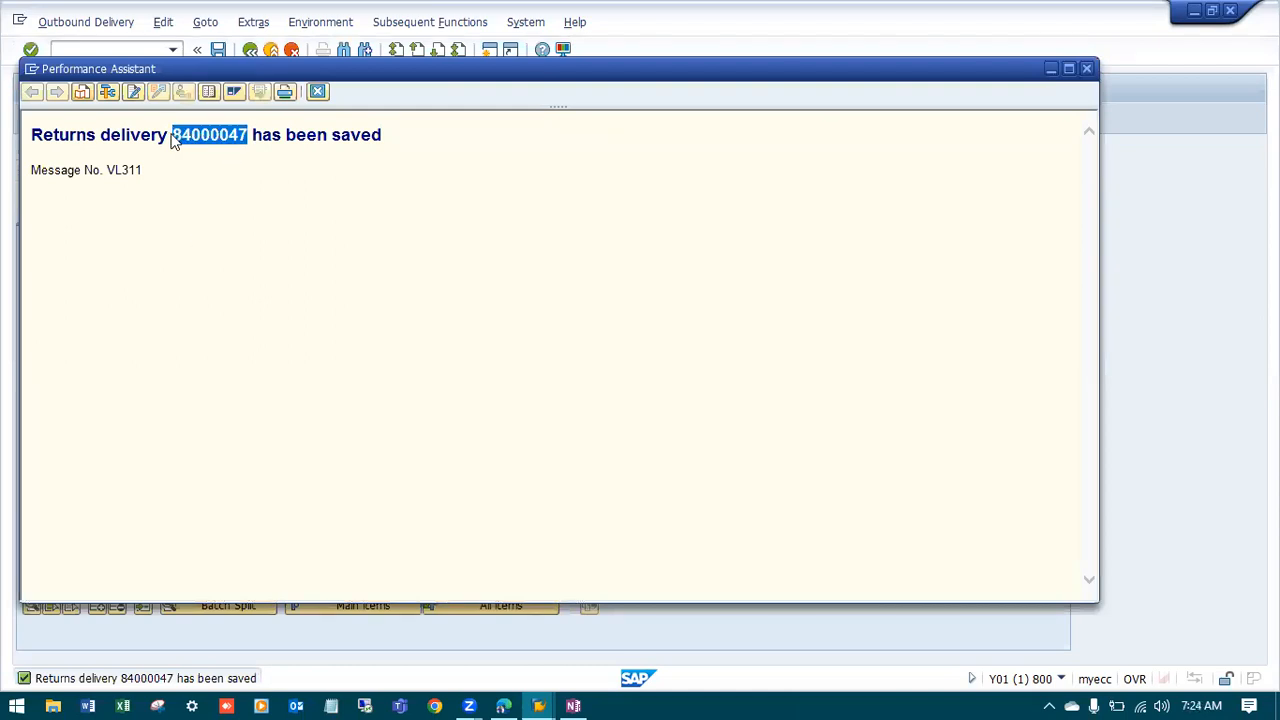
click(609, 660)
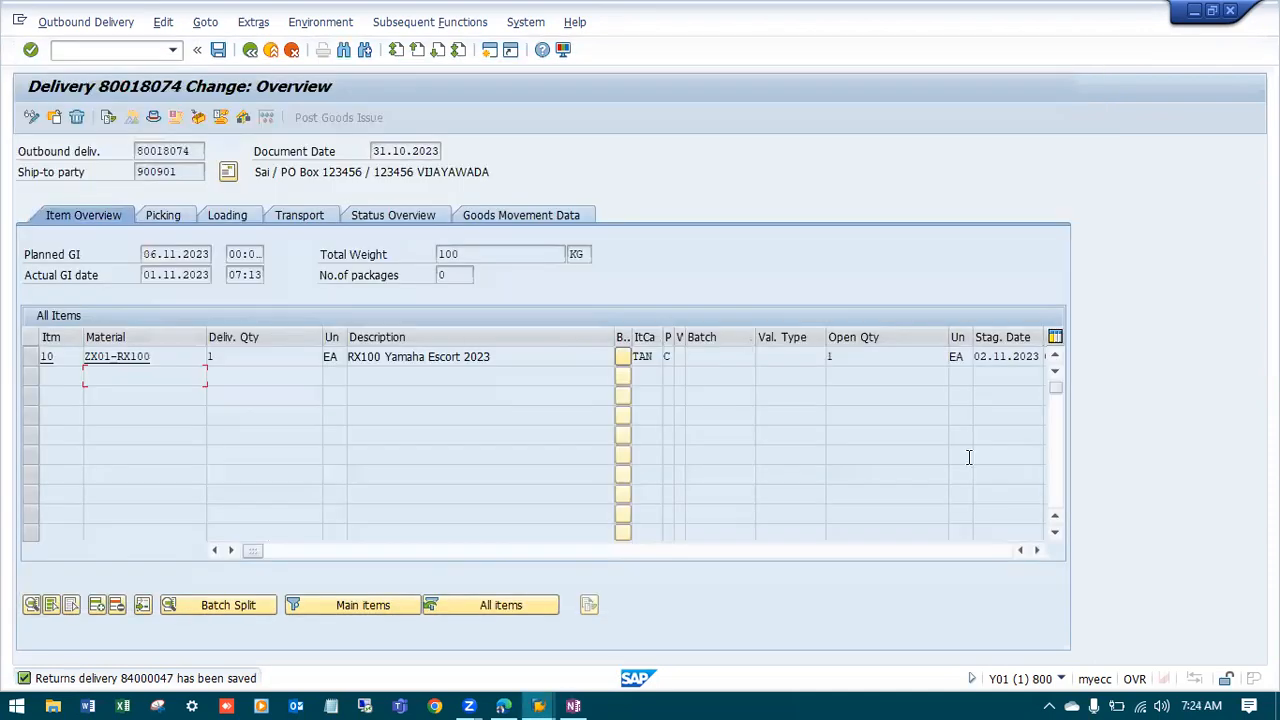
key(alt+Tab)
key(ctrl+v)
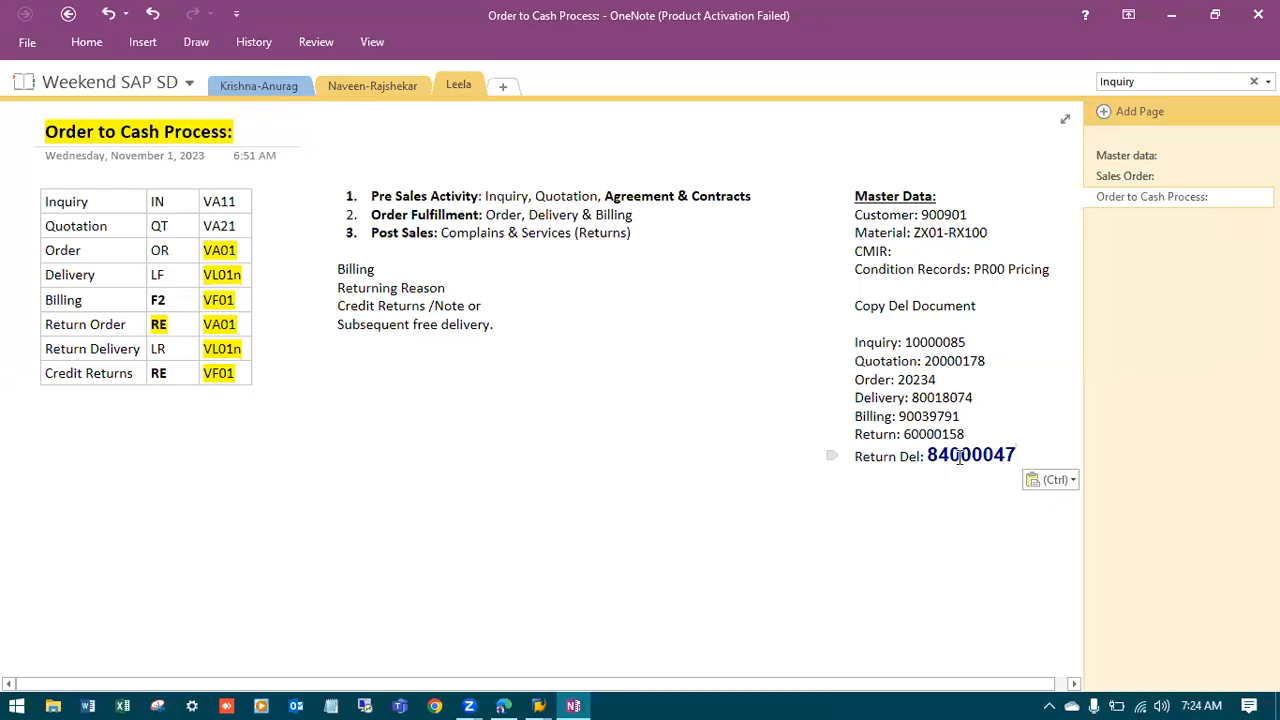
key(Return)
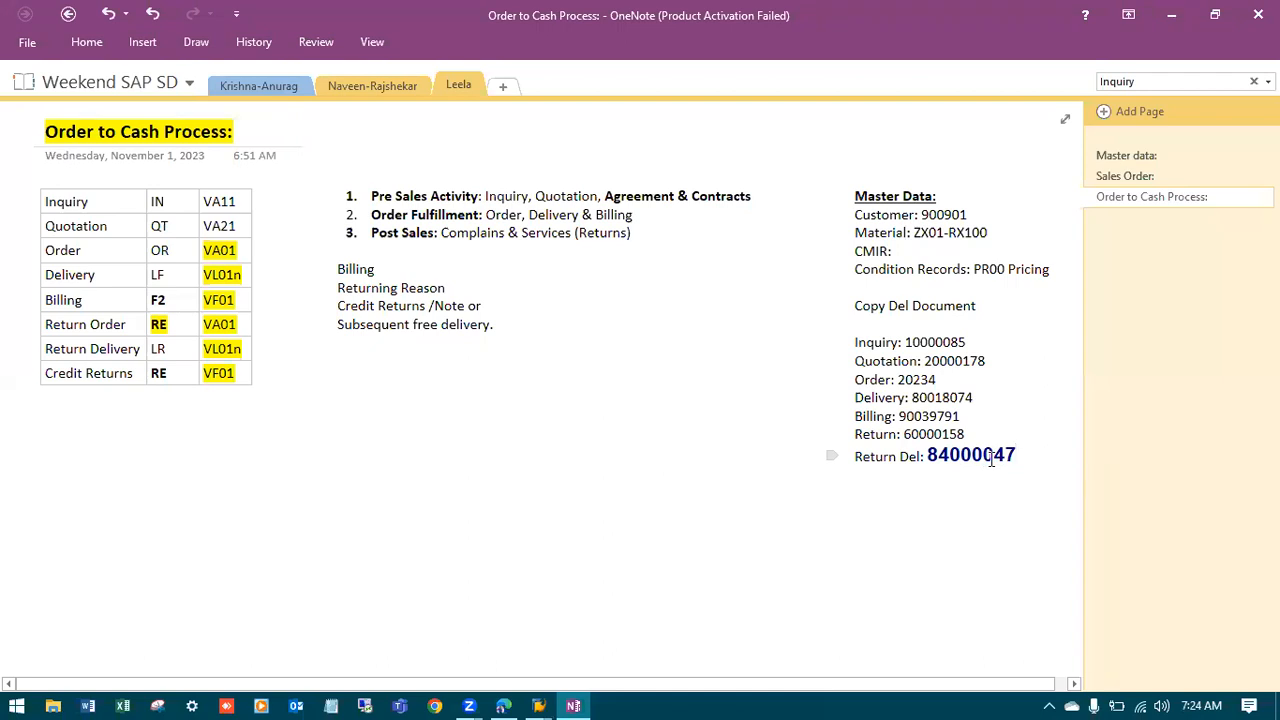
text(Credit Returns:)
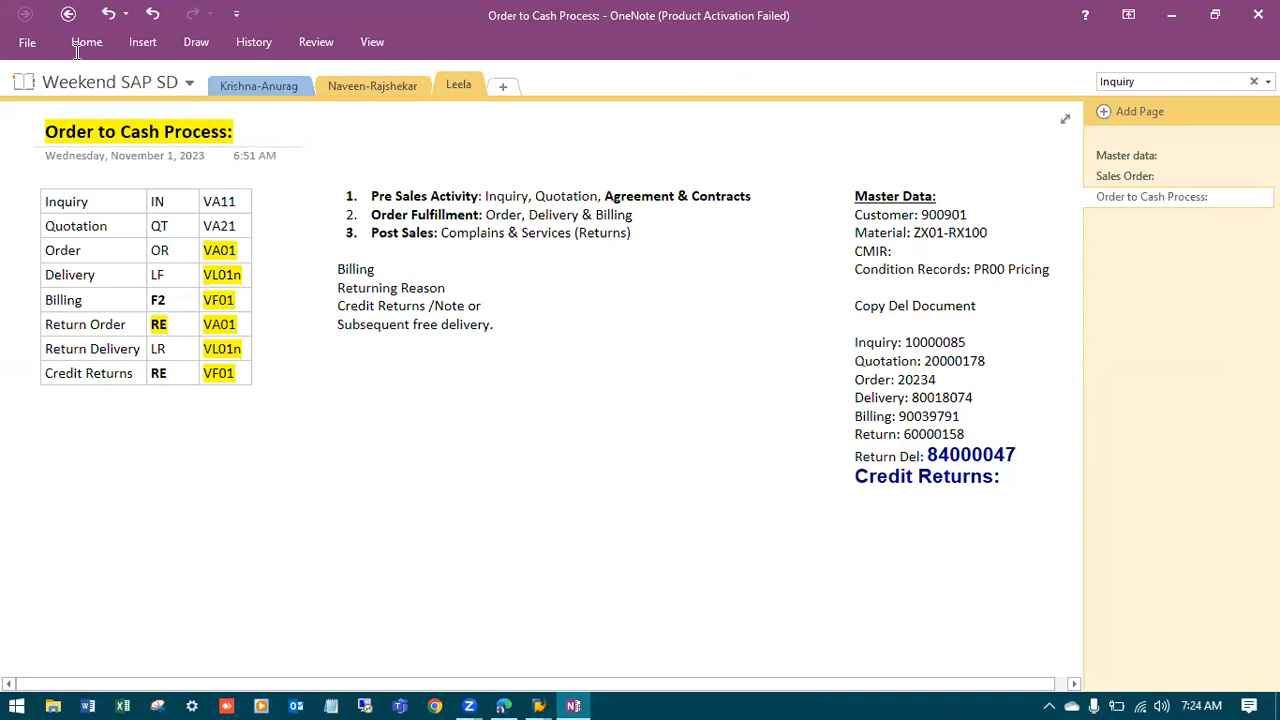
Switch to the second SAP session, start transaction VF01 and try to create a billing document for the returns order
text(/nVF)
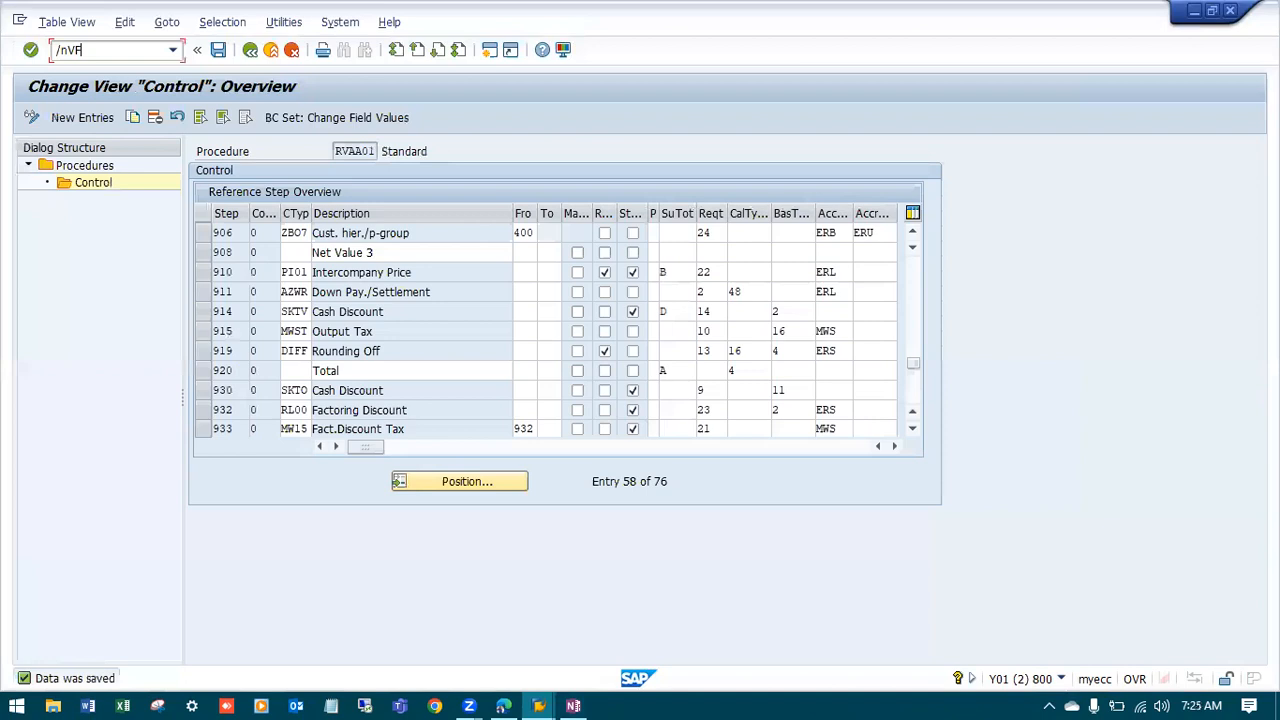
text(01)
key(Return)
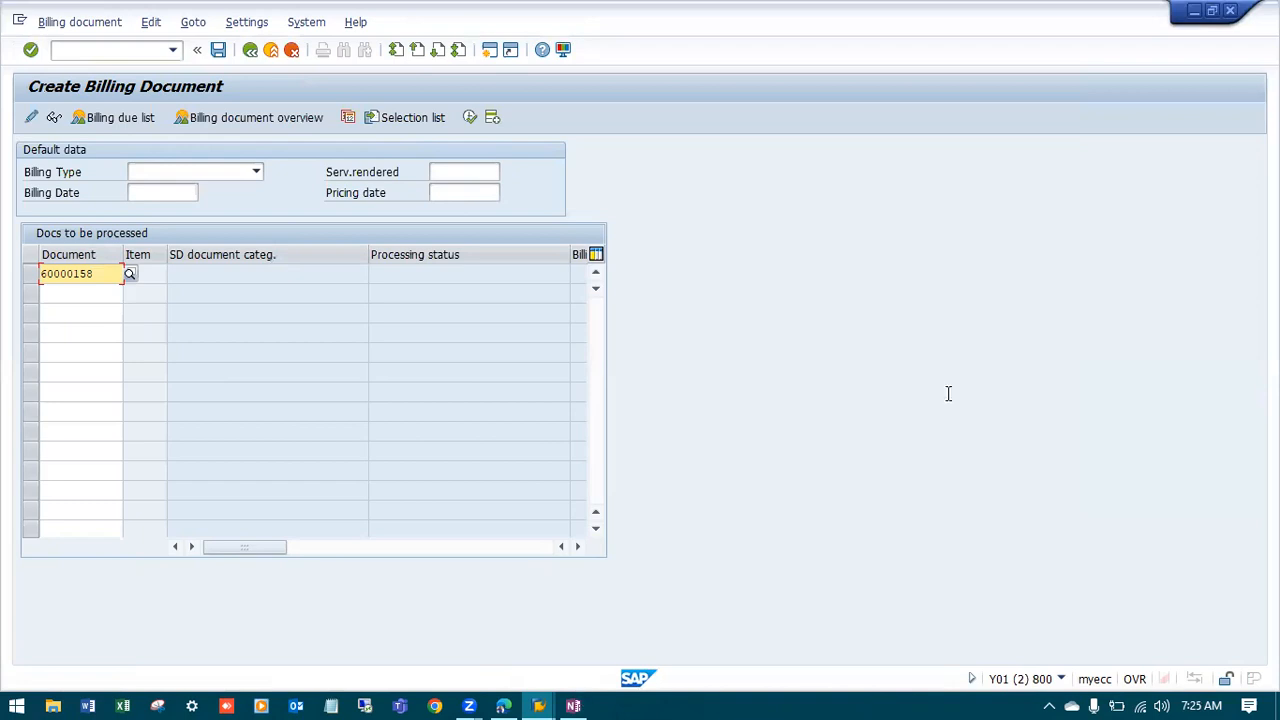
key(alt+Tab)
drag(965, 436, 905, 445)
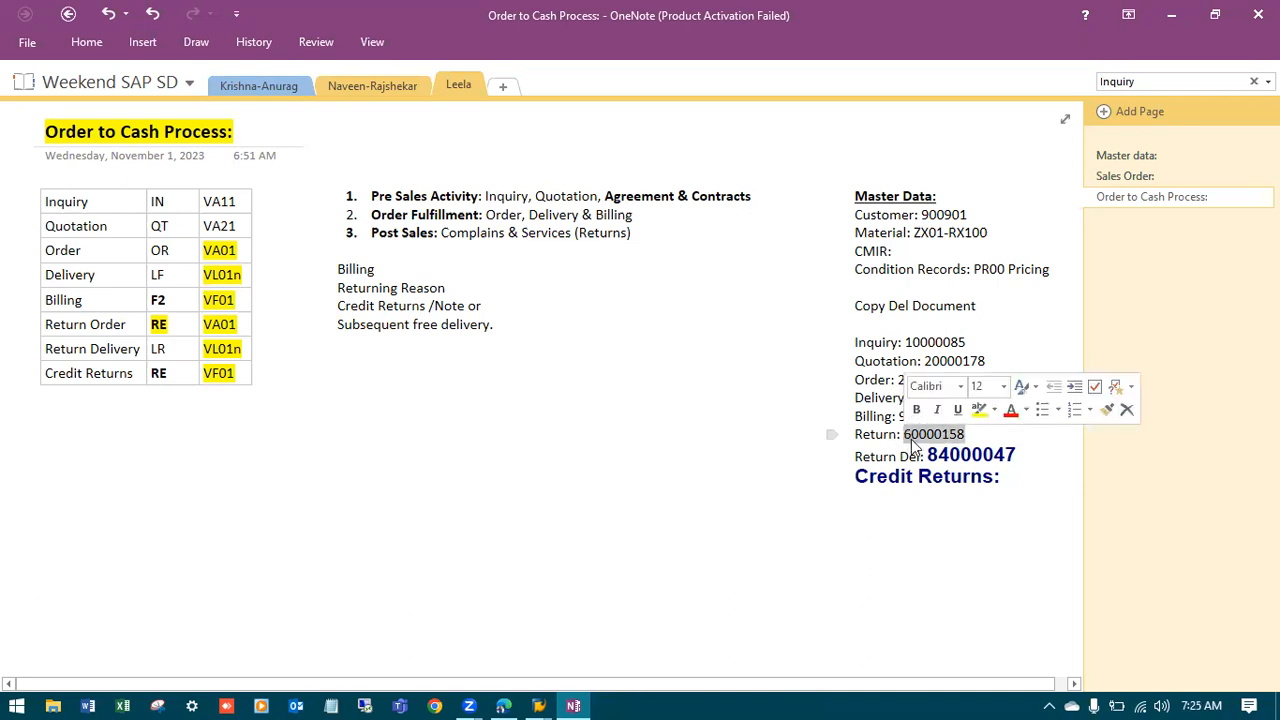
click(1172, 12)
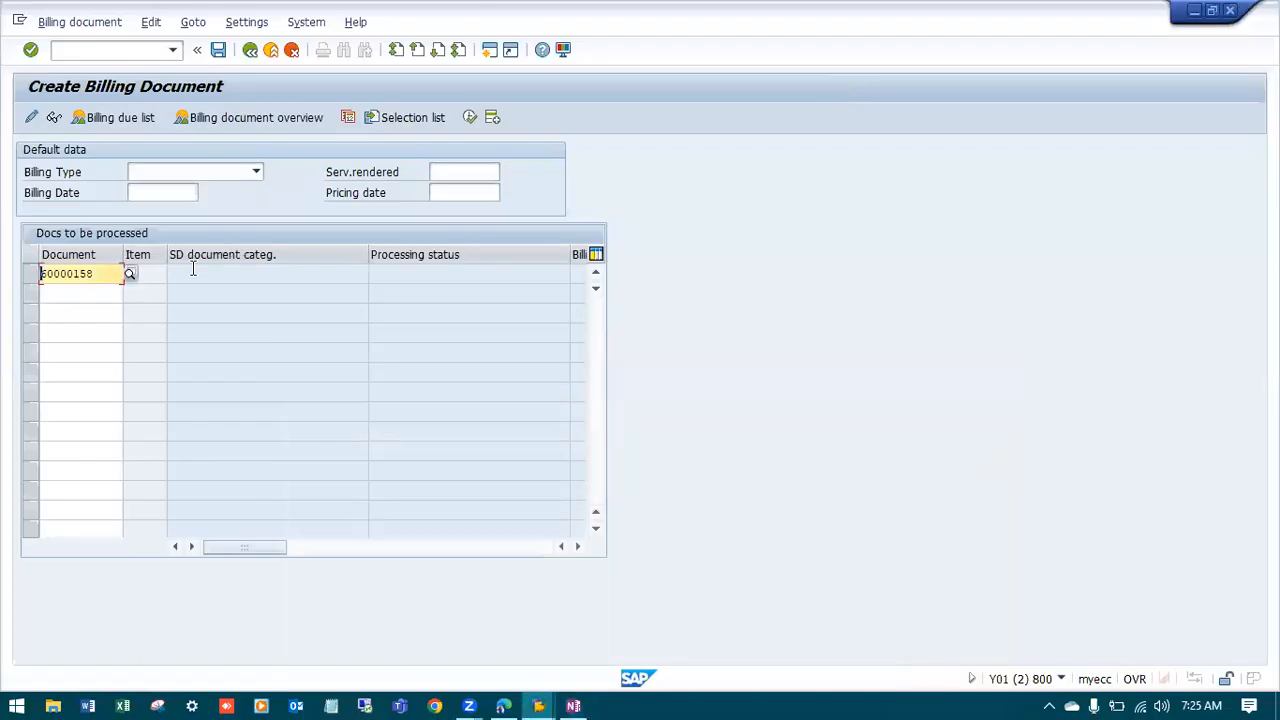
key(Return)
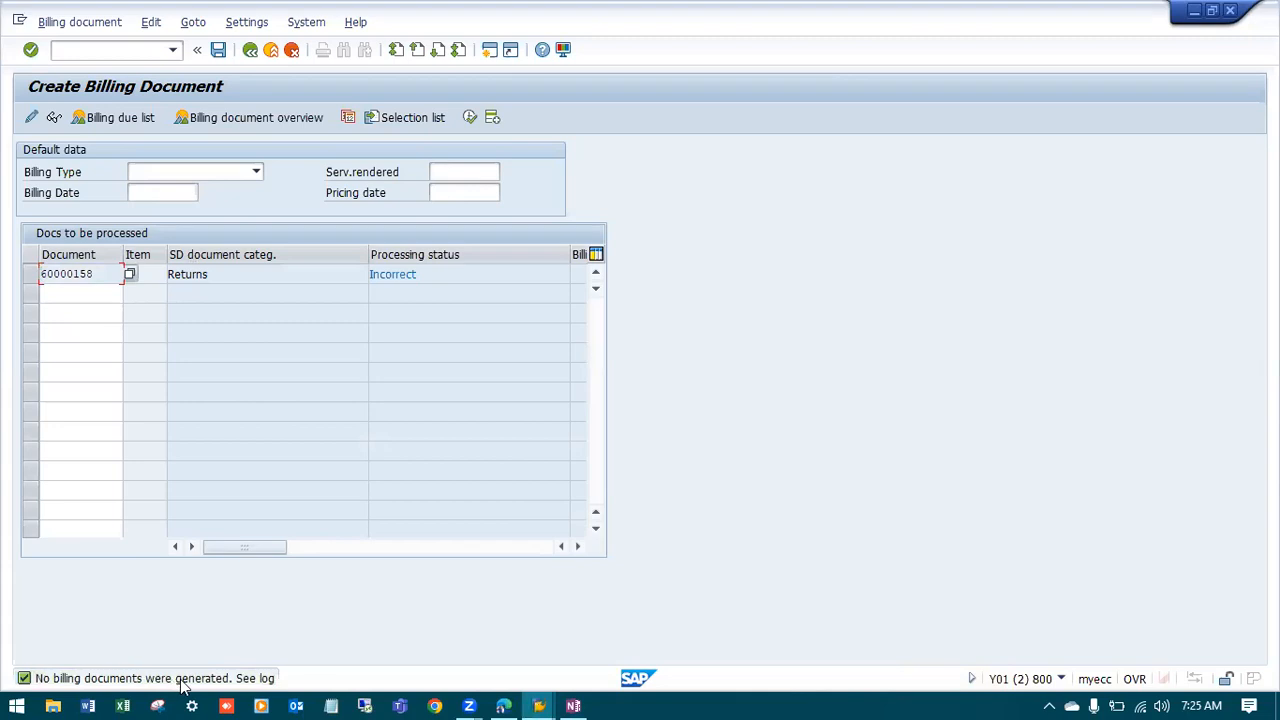
Display the billing document's error log and open the returns order for changes in transaction VA02
click(150, 23)
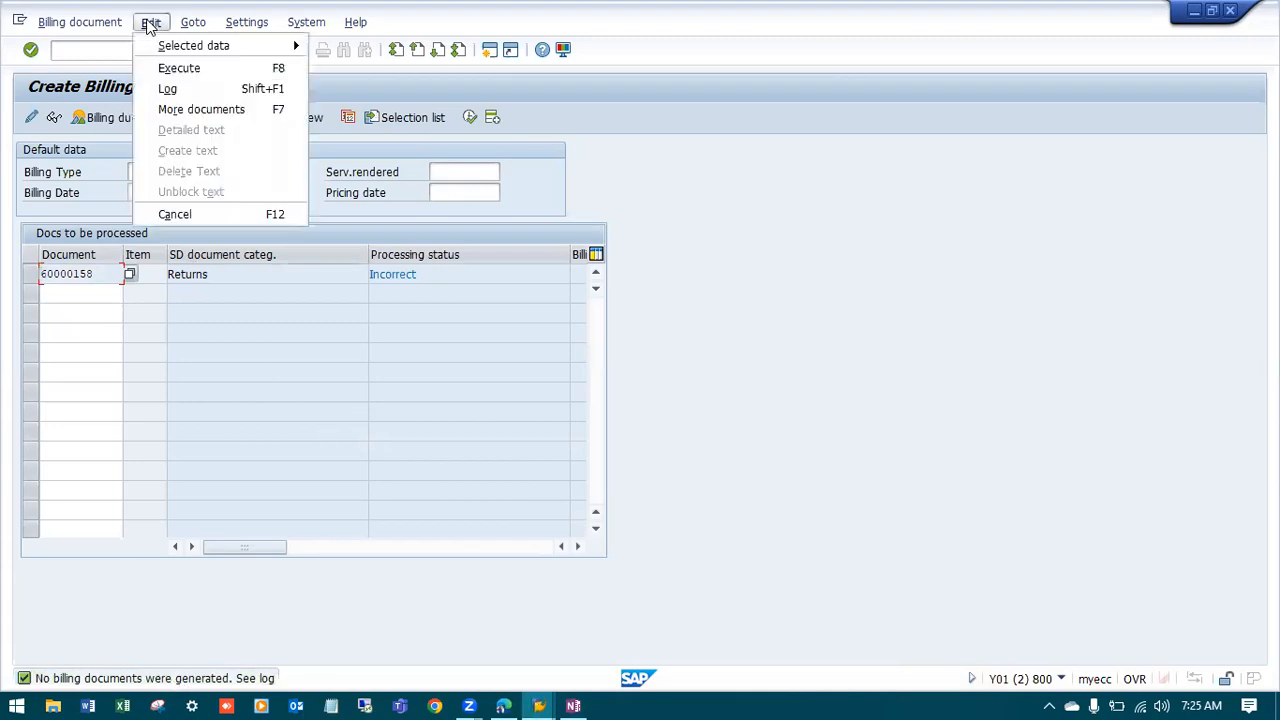
click(182, 88)
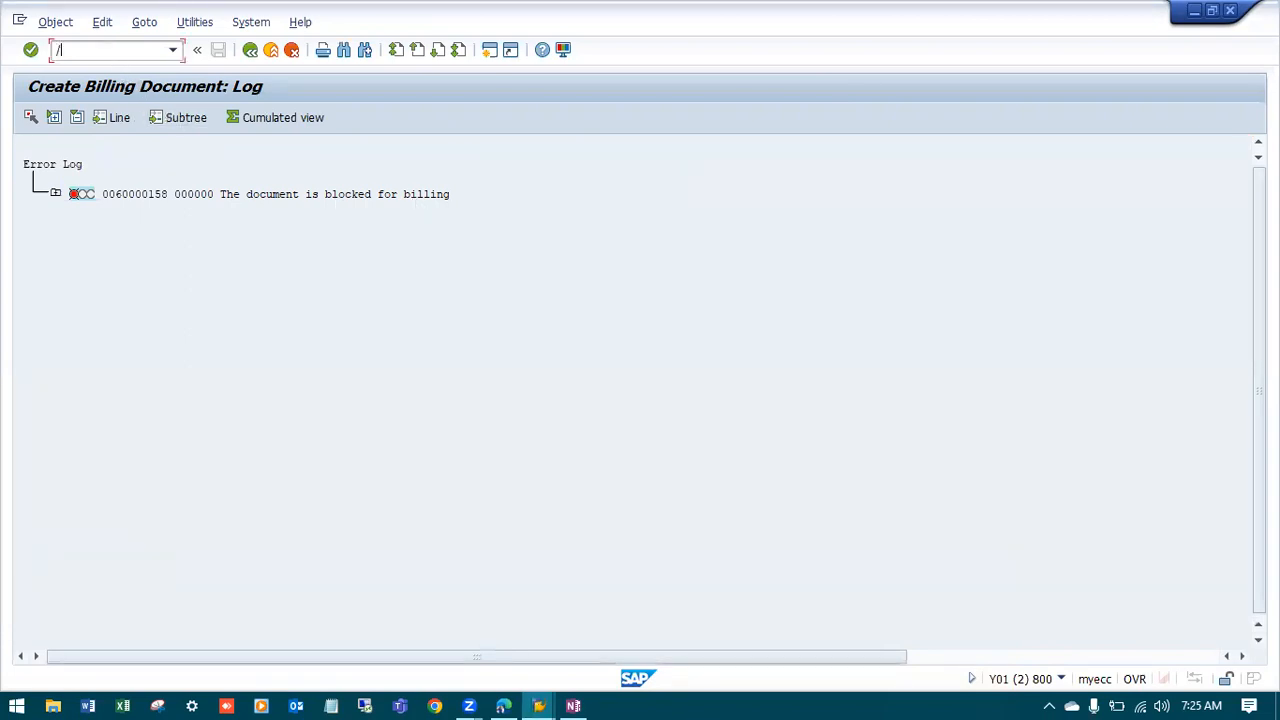
text(2)
key(Return)
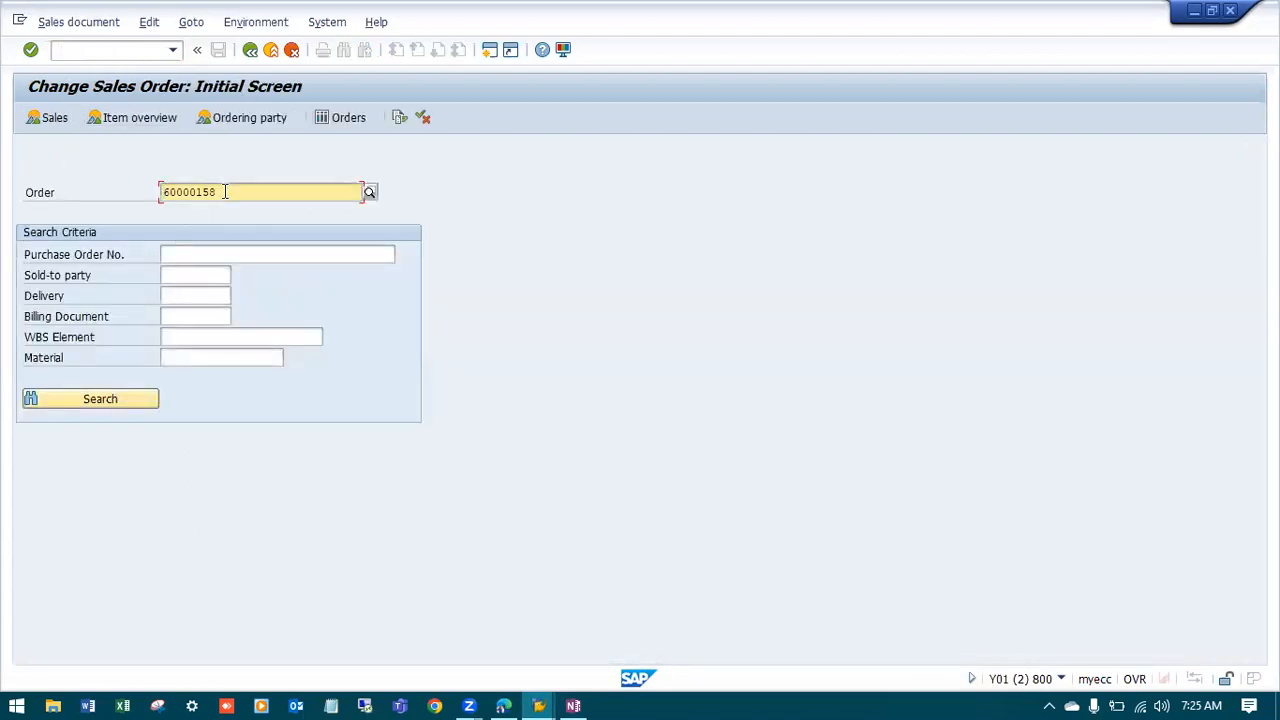
key(Return)
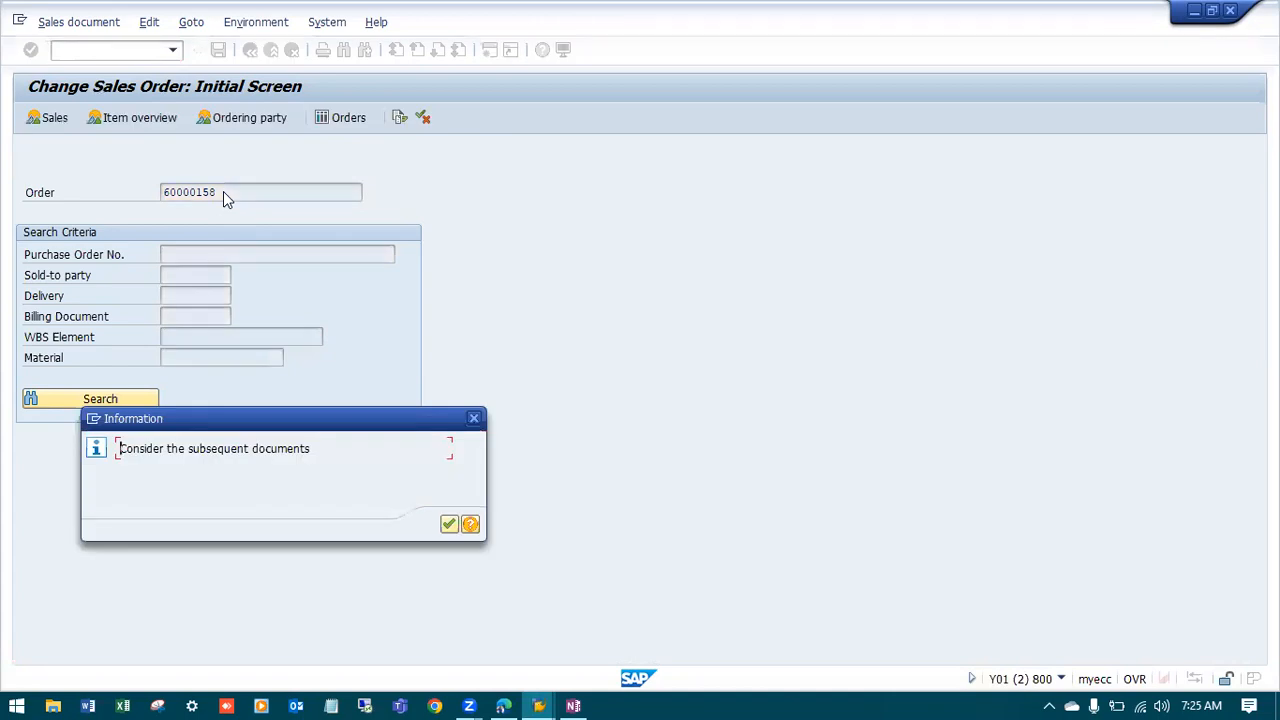
key(Return)
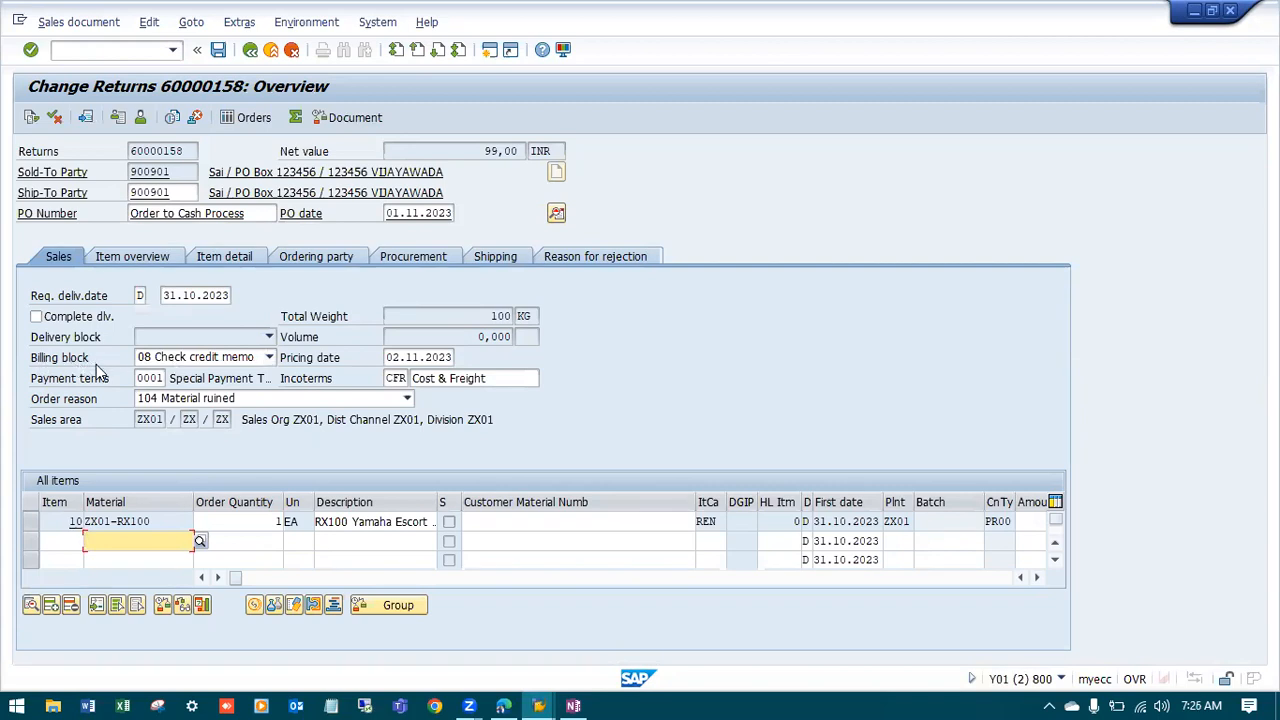
Clear the billing block on the returns order and save the order
click(269, 357)
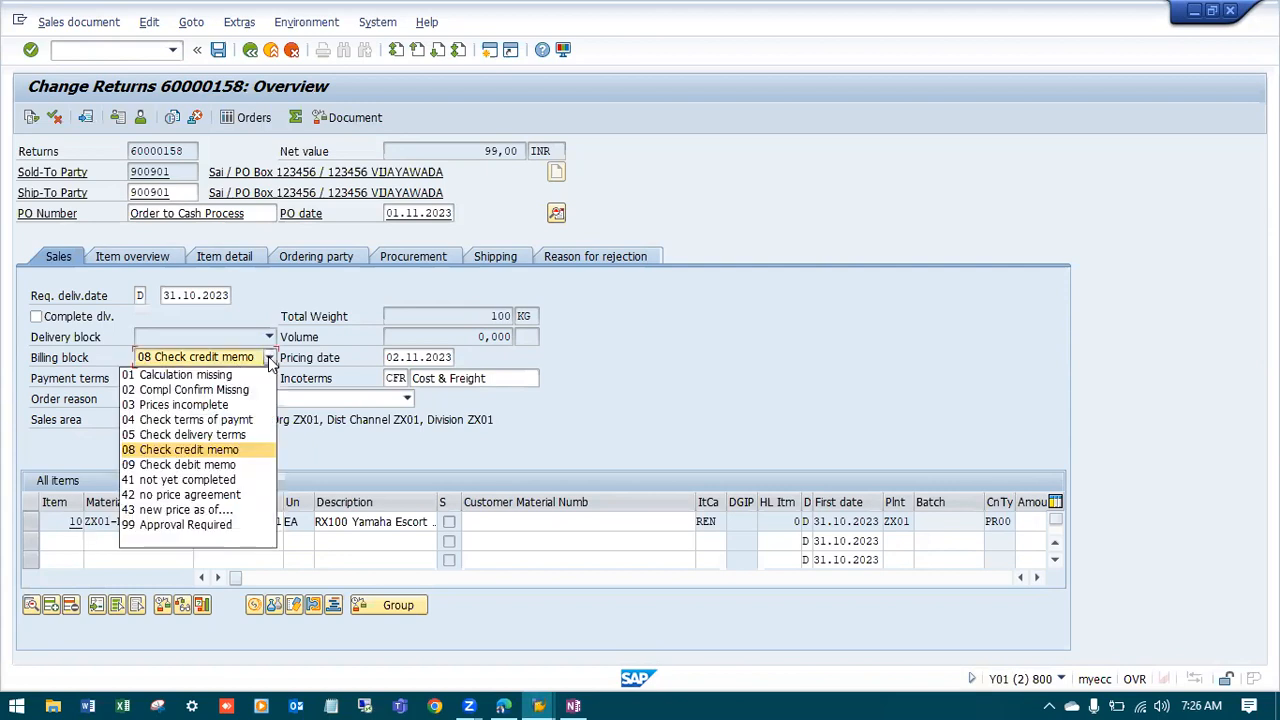
click(240, 538)
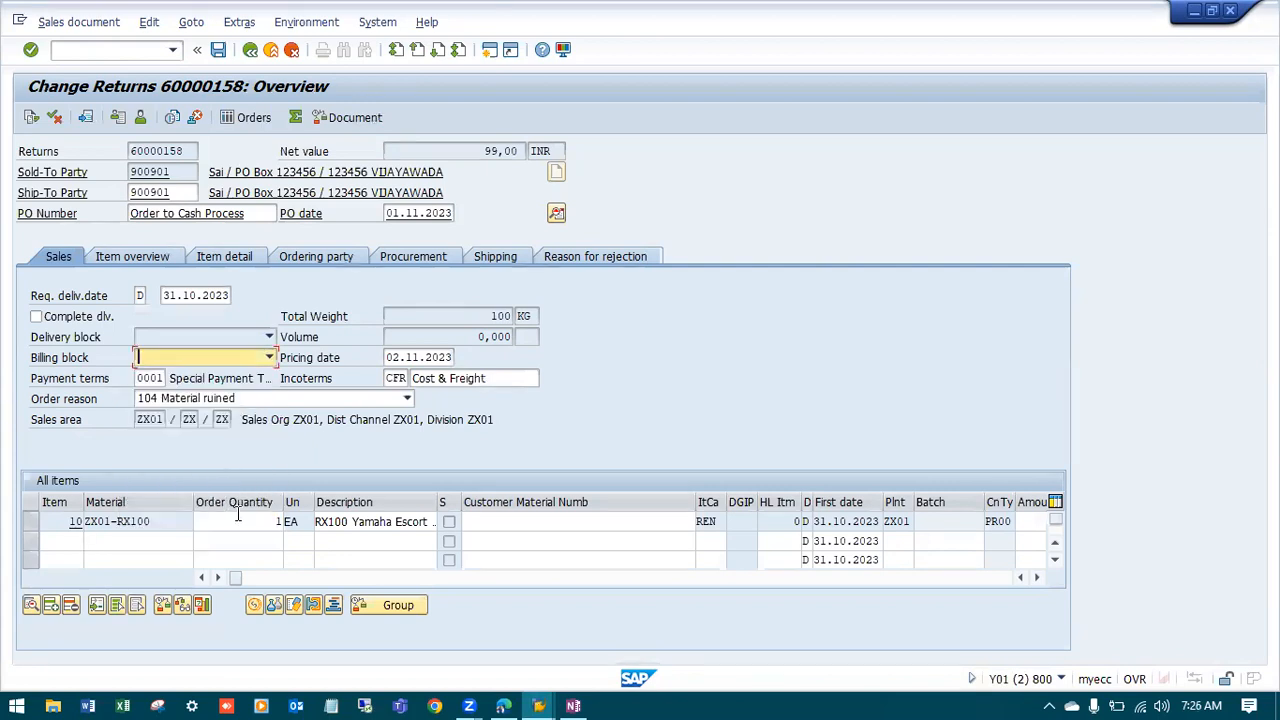
click(269, 358)
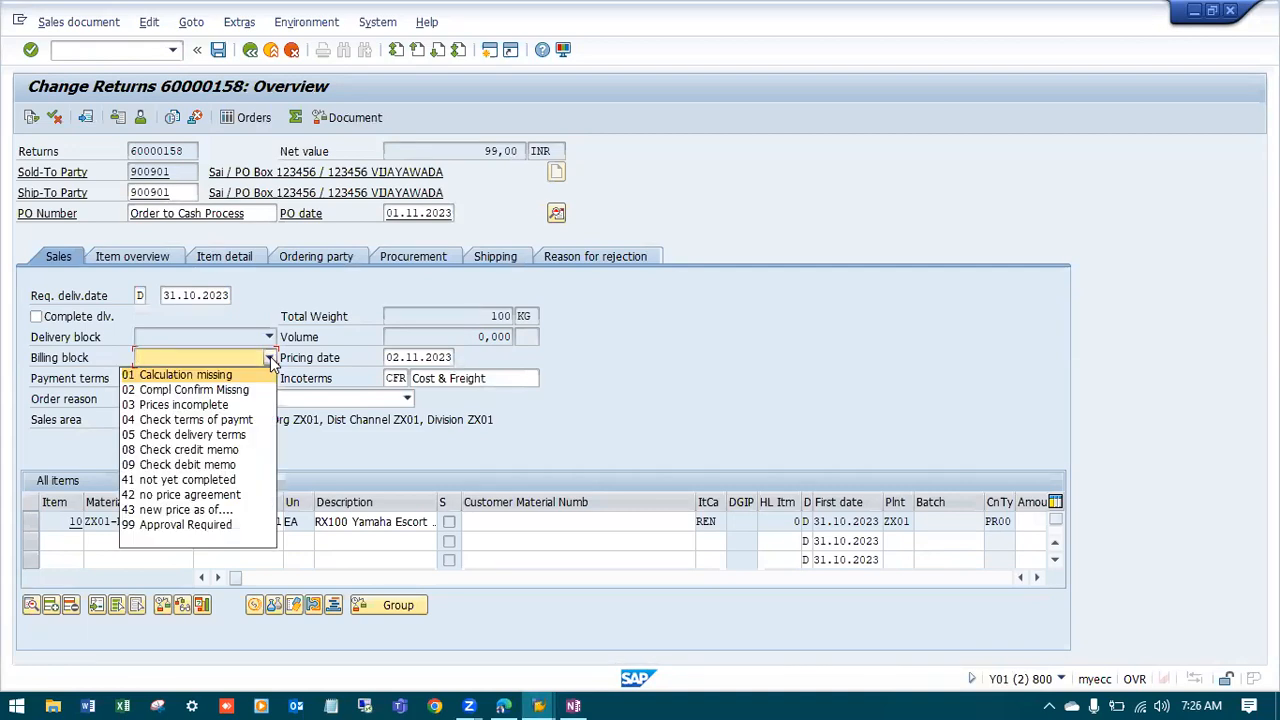
click(242, 536)
click(218, 49)
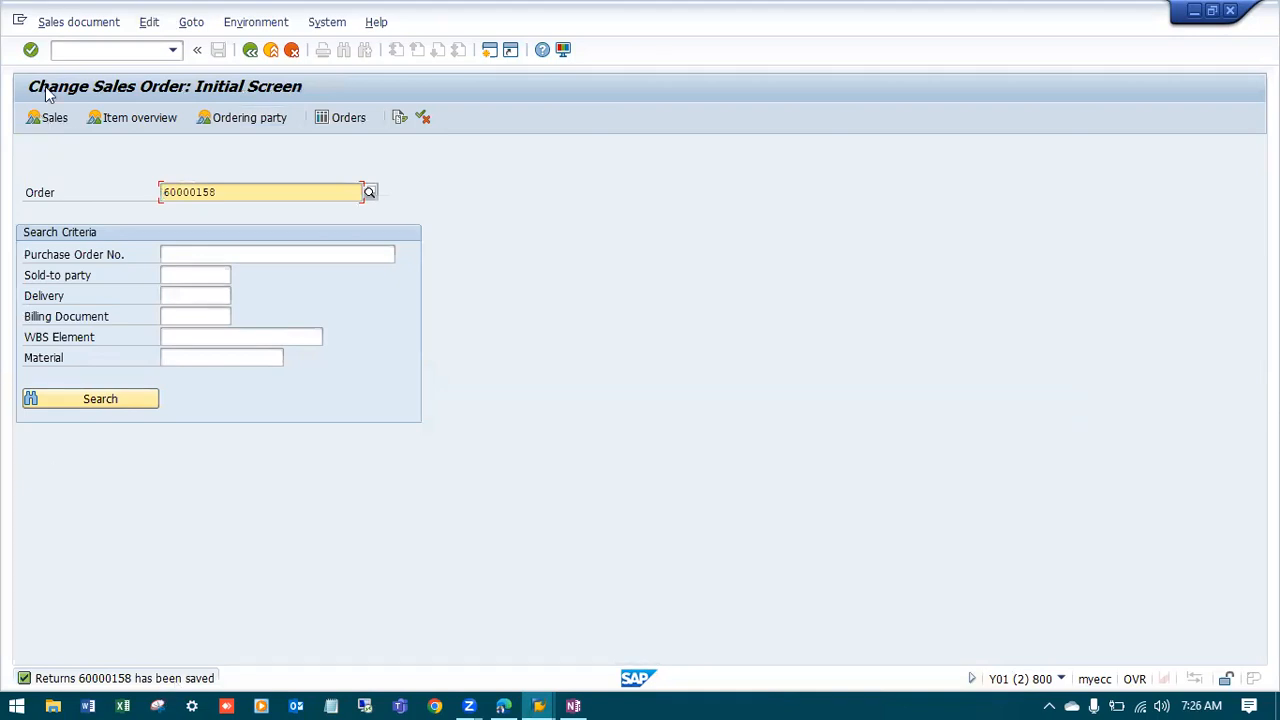
Start transaction VF01, create the credit for returns from the returns order and save it
click(82, 50)
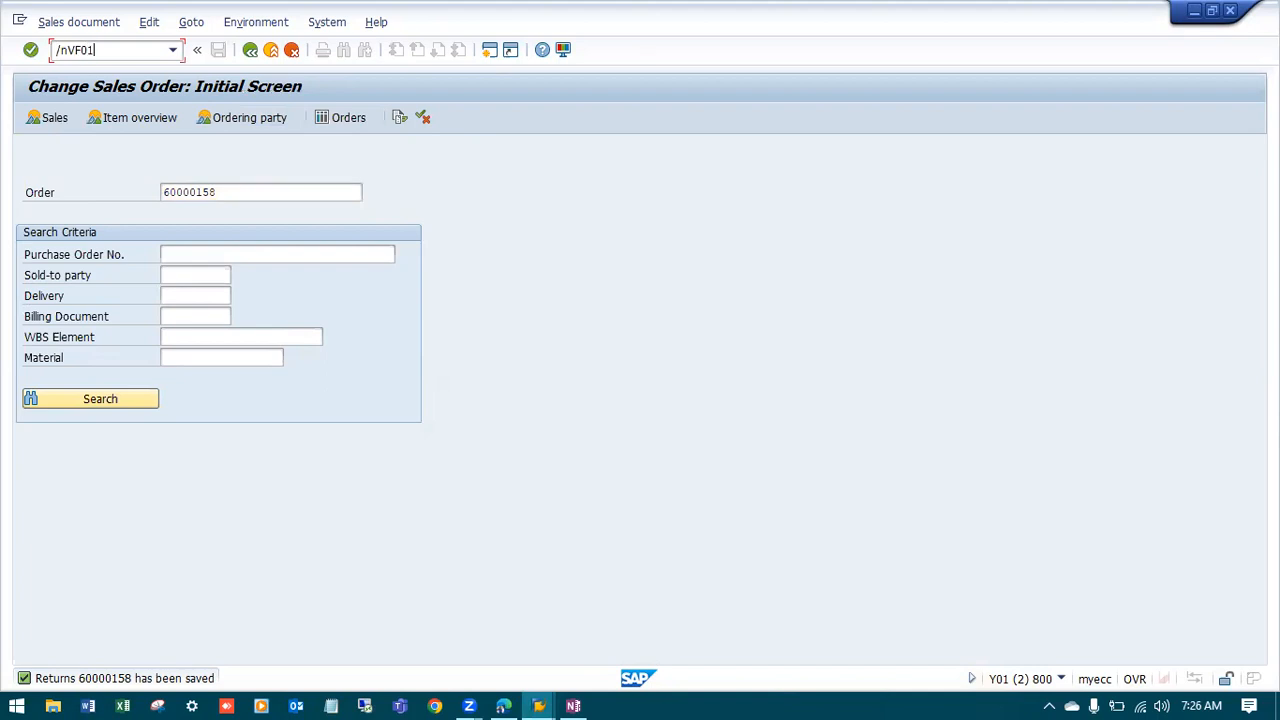
key(Return)
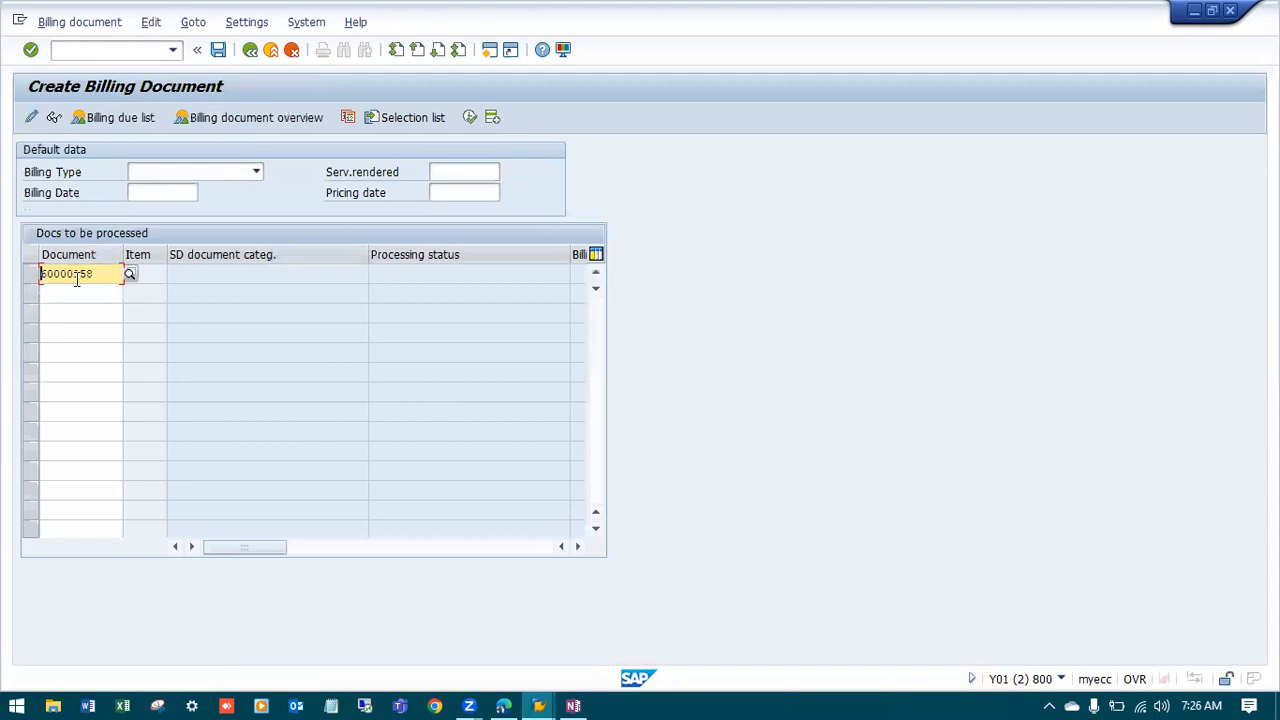
key(Return)
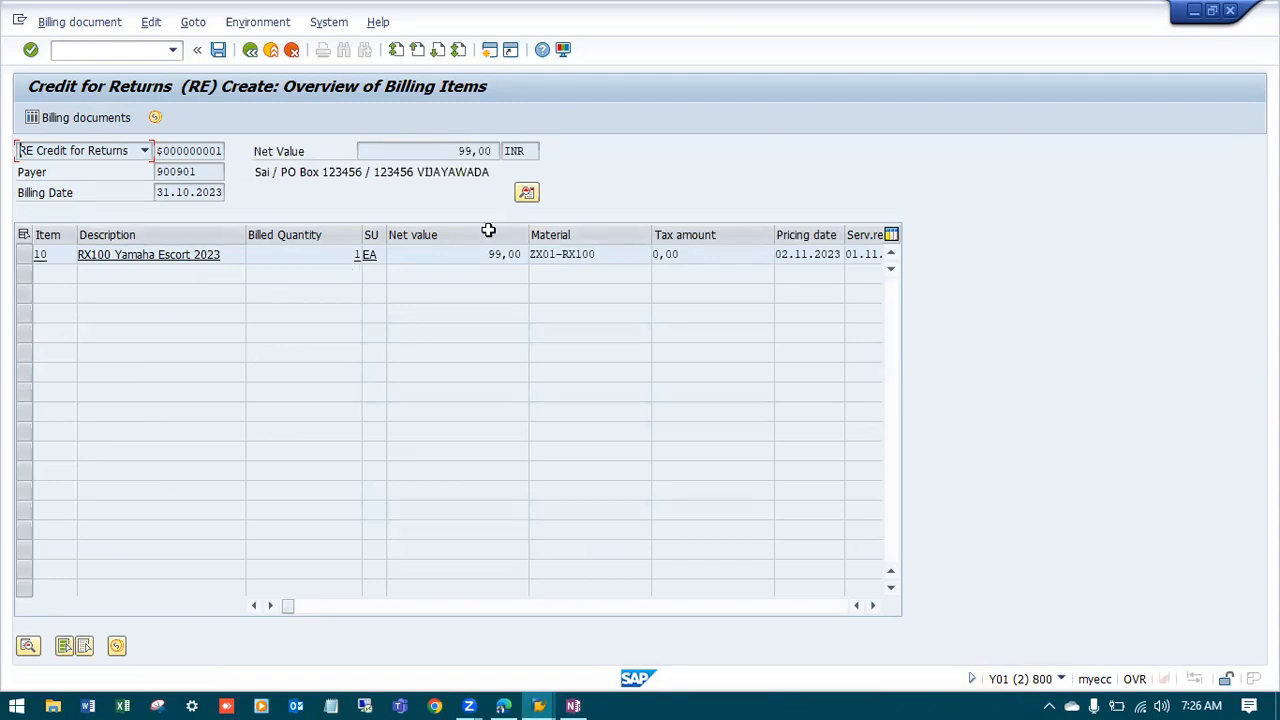
click(218, 49)
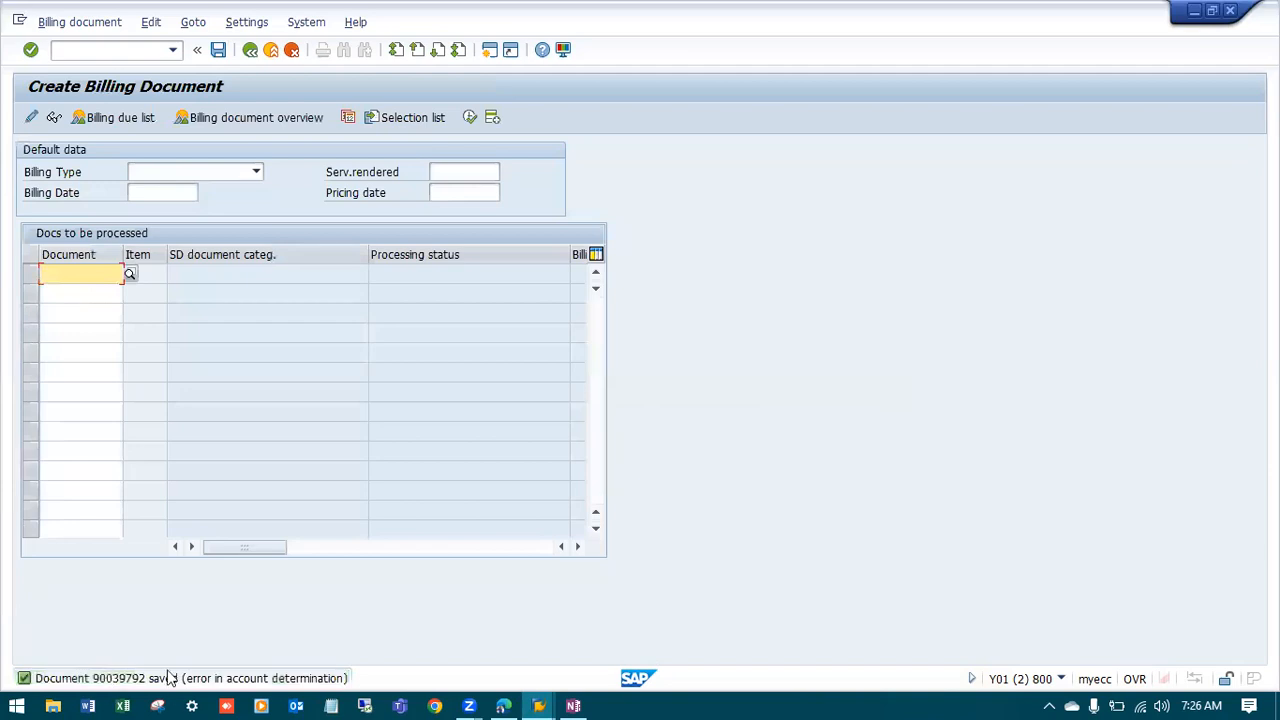
Open the saved credit for returns in Change Billing Document and try to release it to accounting
click(100, 22)
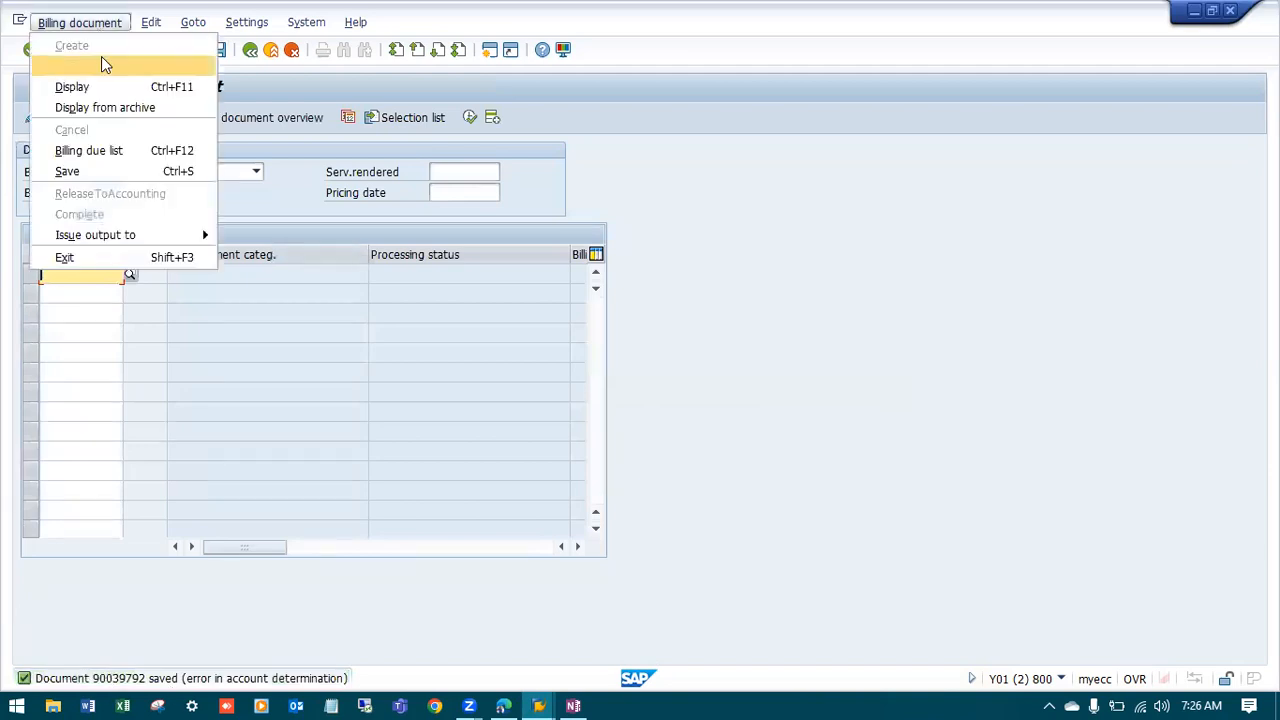
click(101, 58)
click(333, 118)
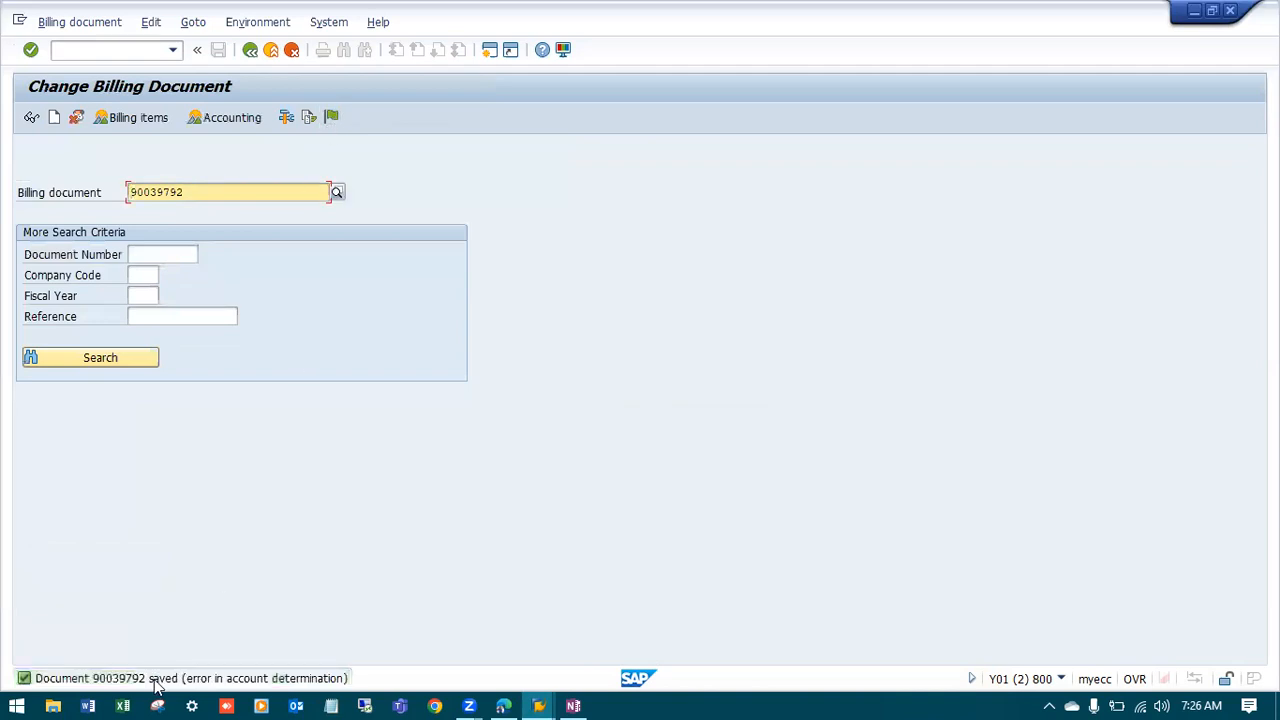
Reopen the returns order in transaction VA02 and display its document flow
click(114, 54)
text(/nva02)
key(Return)
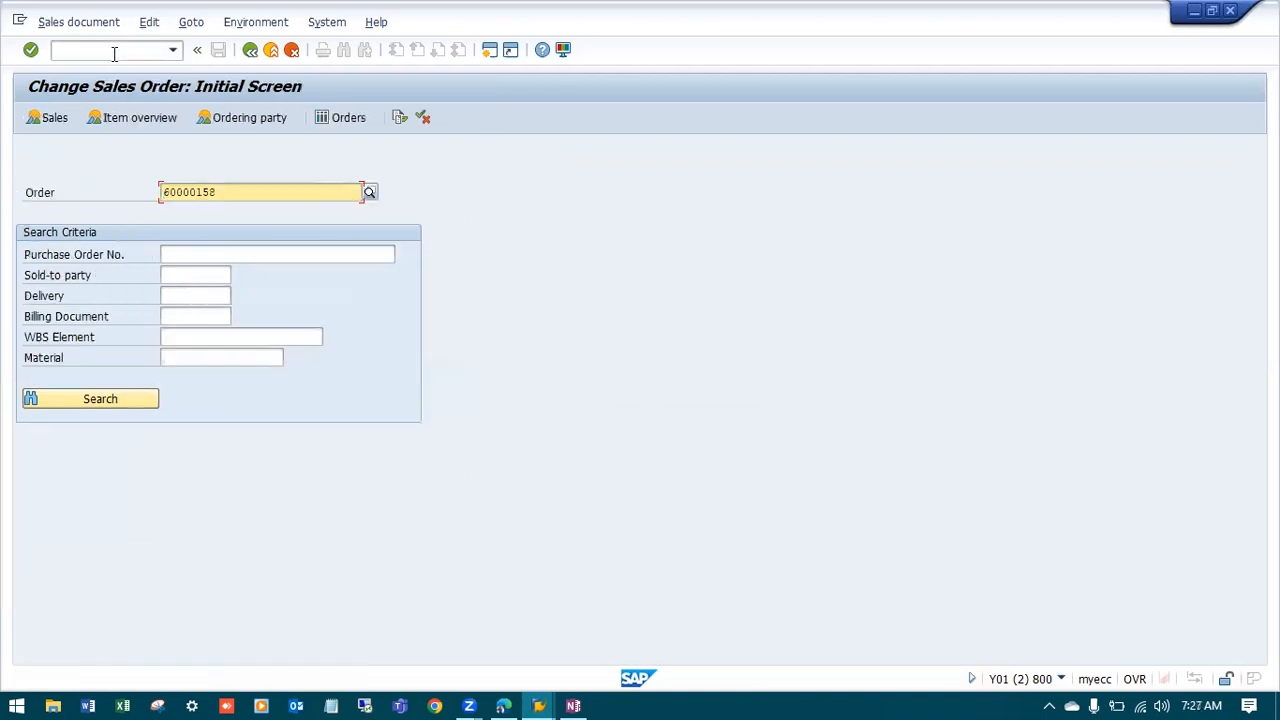
key(Return)
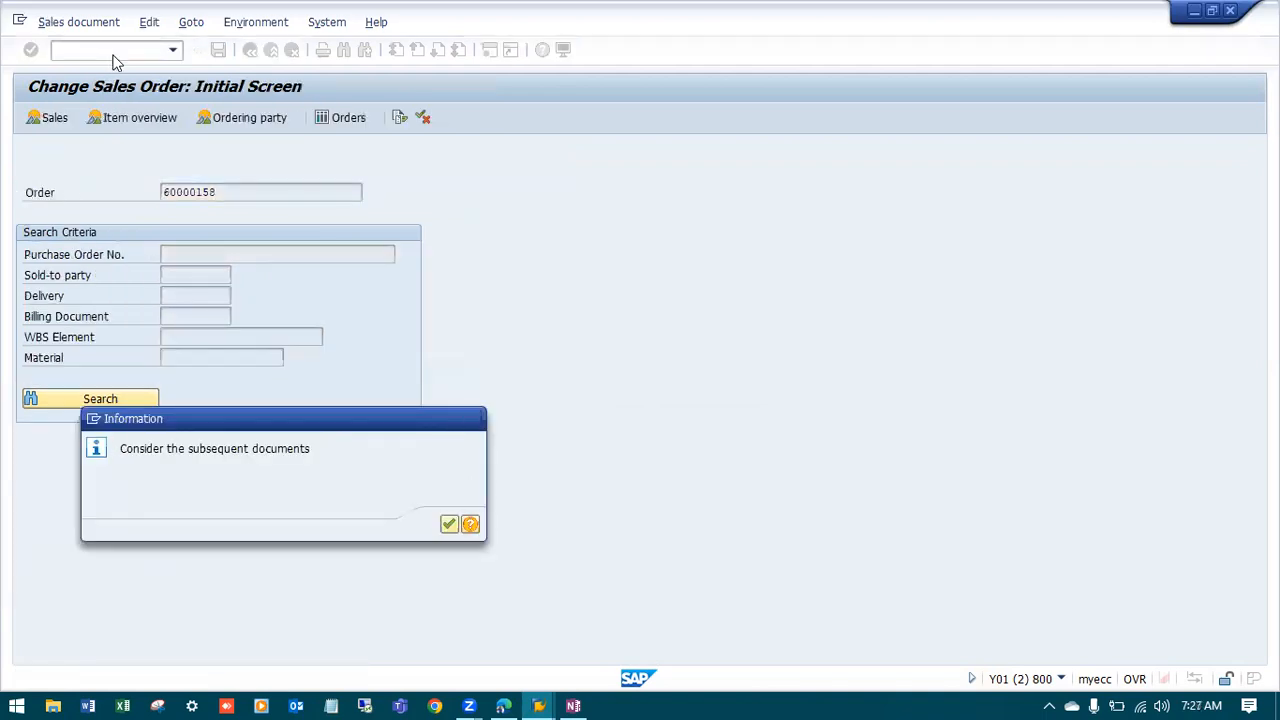
key(Return)
click(32, 118)
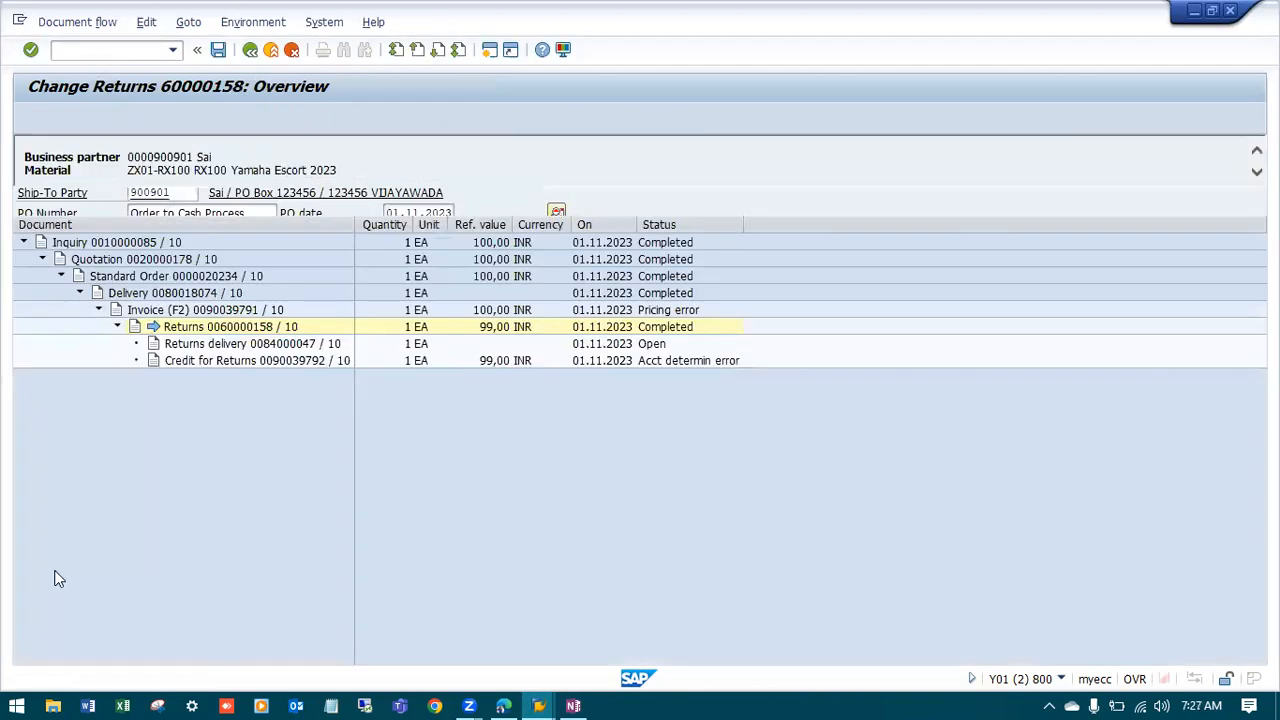
Examine each document in the flow in order, from the inquiry through the invoice and returns to the credit for returns
click(127, 243)
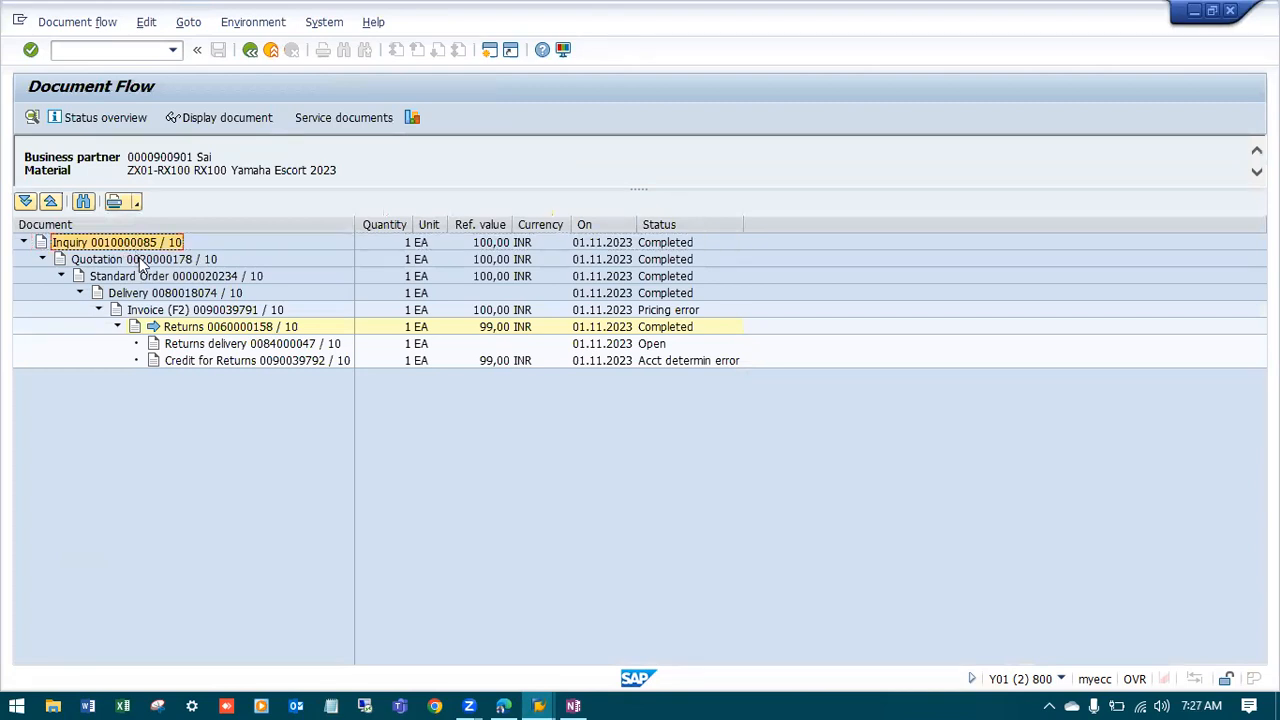
click(146, 260)
click(172, 277)
click(195, 294)
click(207, 312)
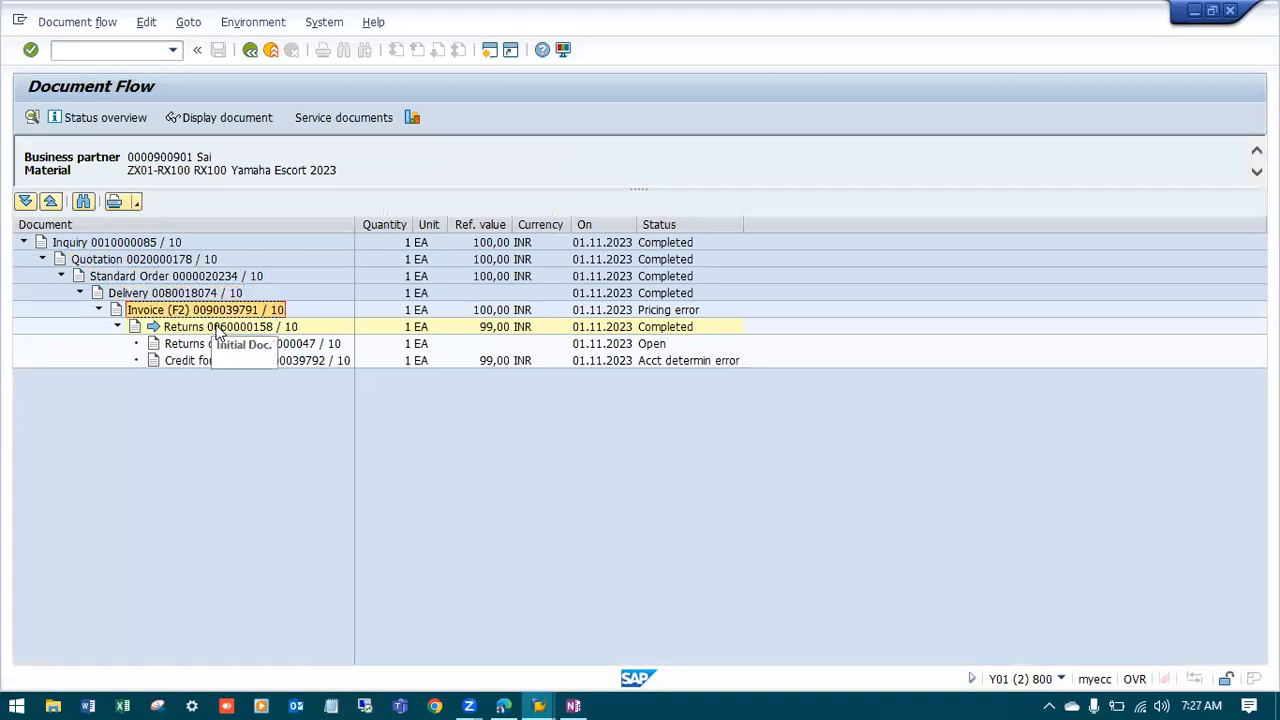
click(216, 327)
click(233, 346)
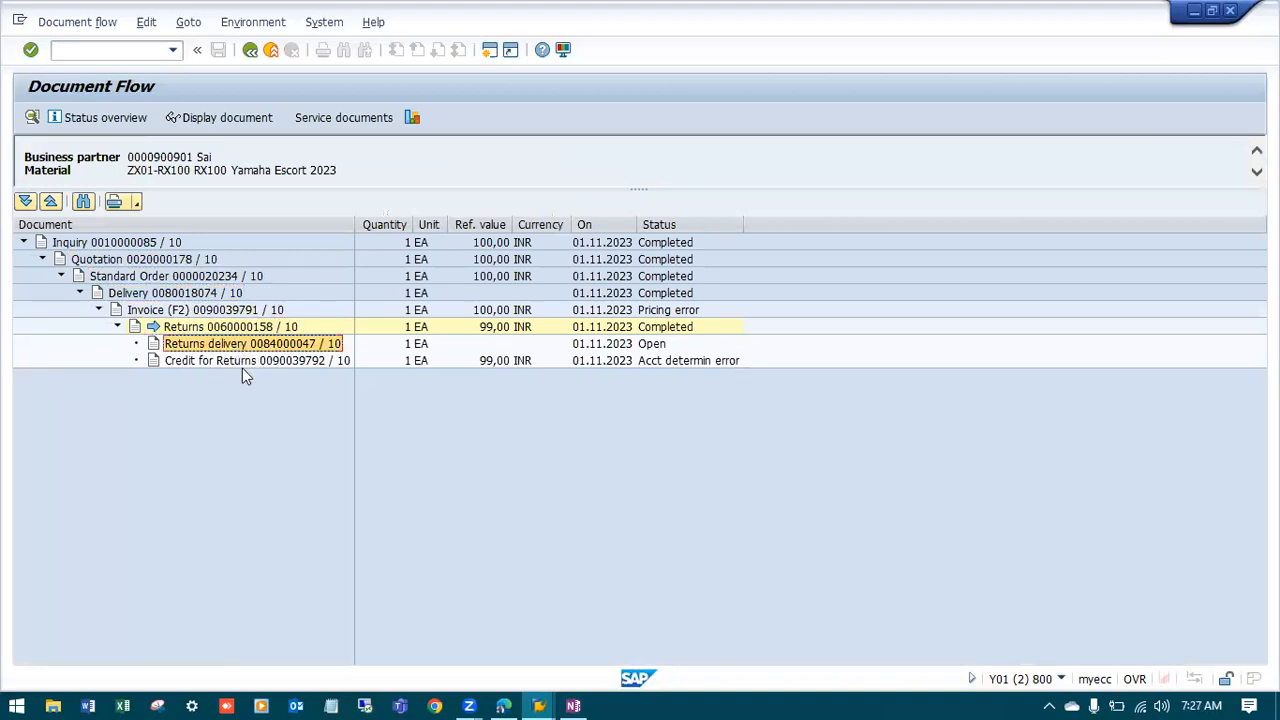
click(251, 361)
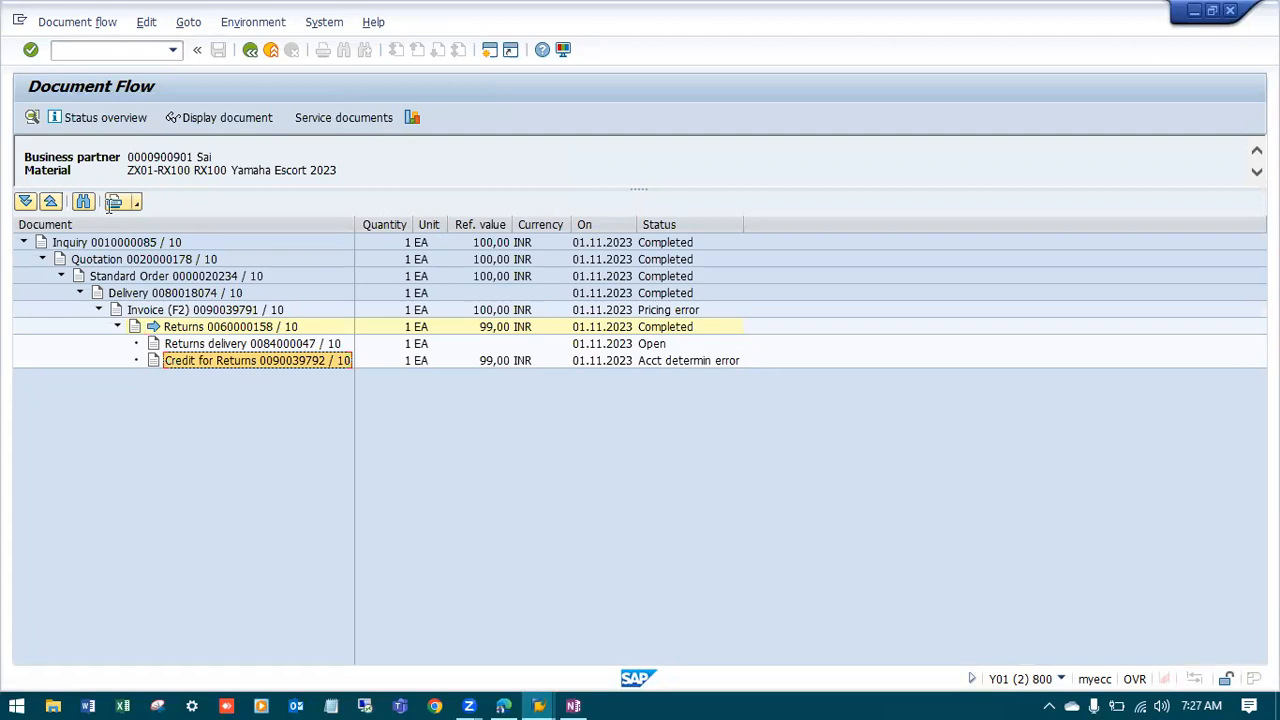
Switch to the Order to Cash Process page in OneNote
key(alt+Tab)
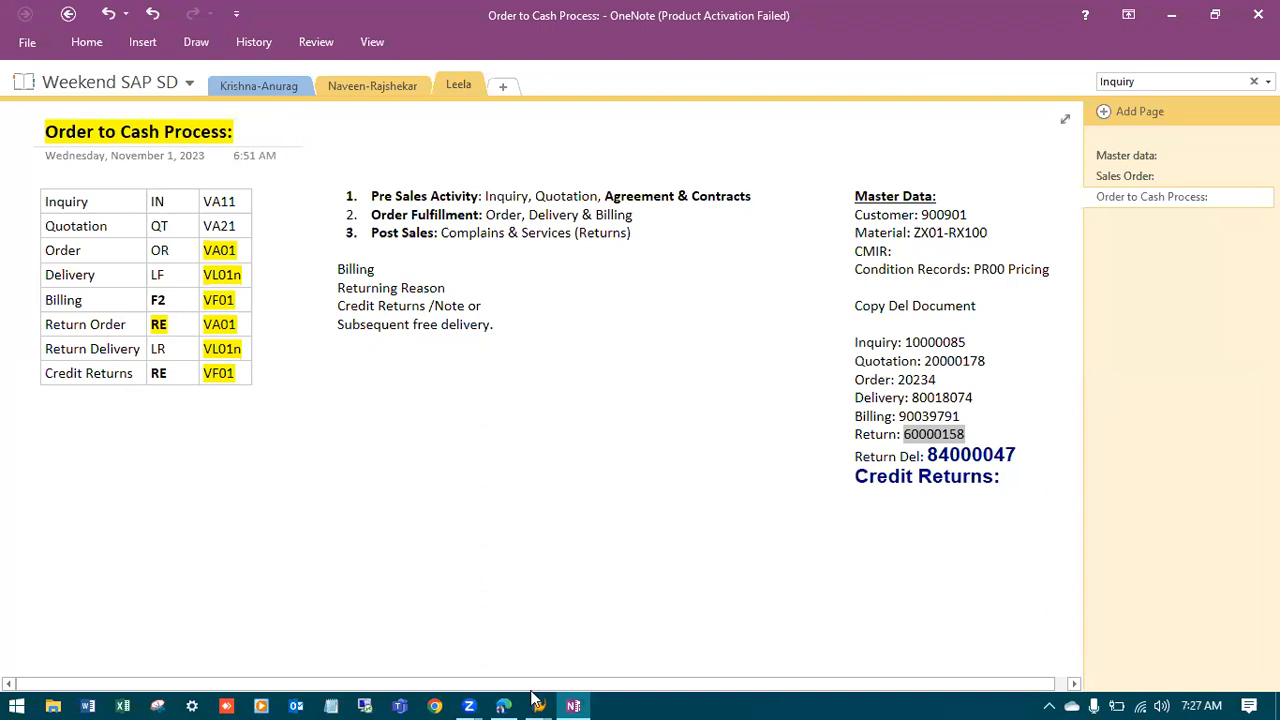
click(519, 562)
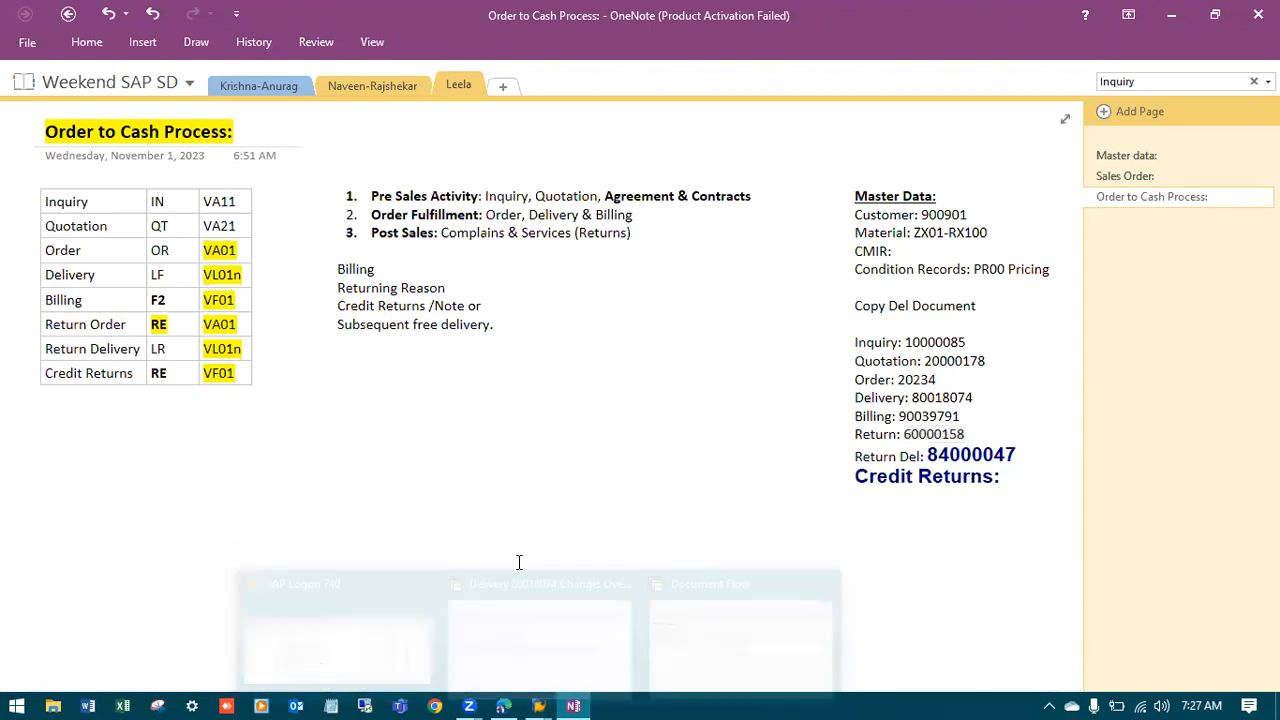